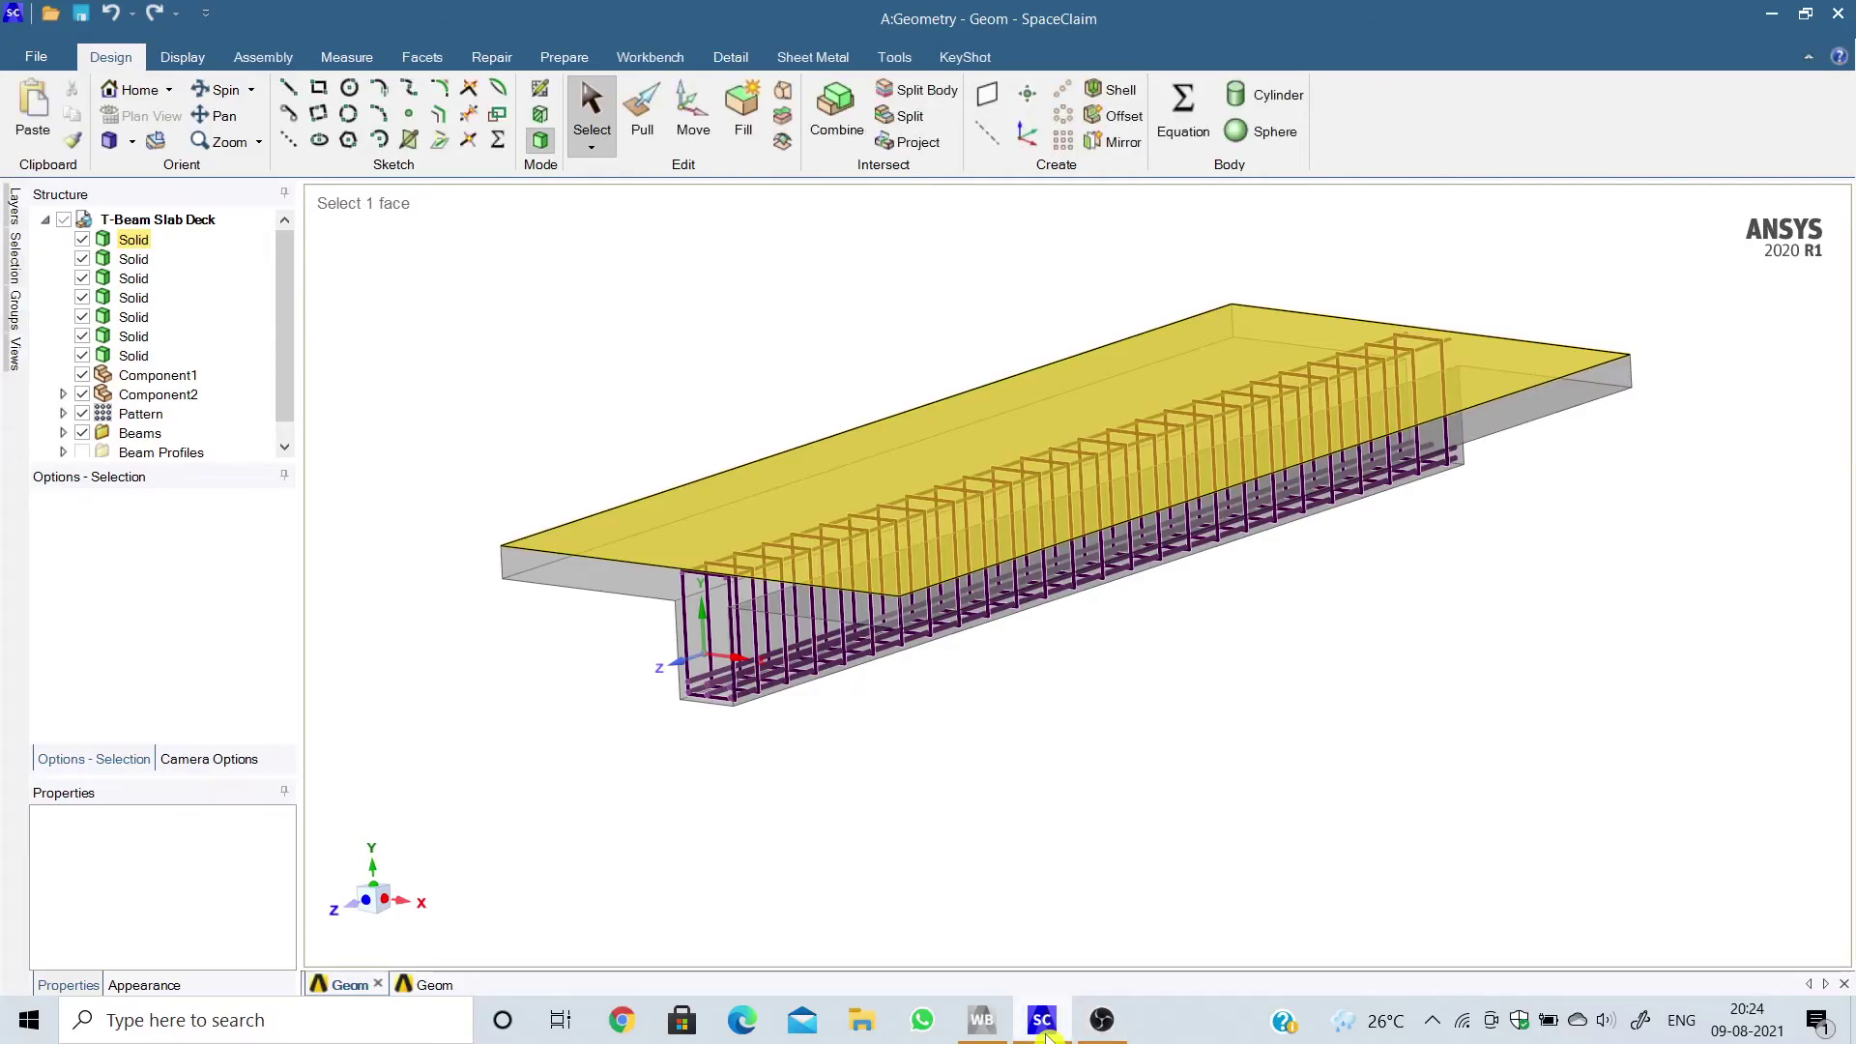
# Select the deck's top face and switch to Plan View to look straight down on it.
pyautogui.click(1245, 717)
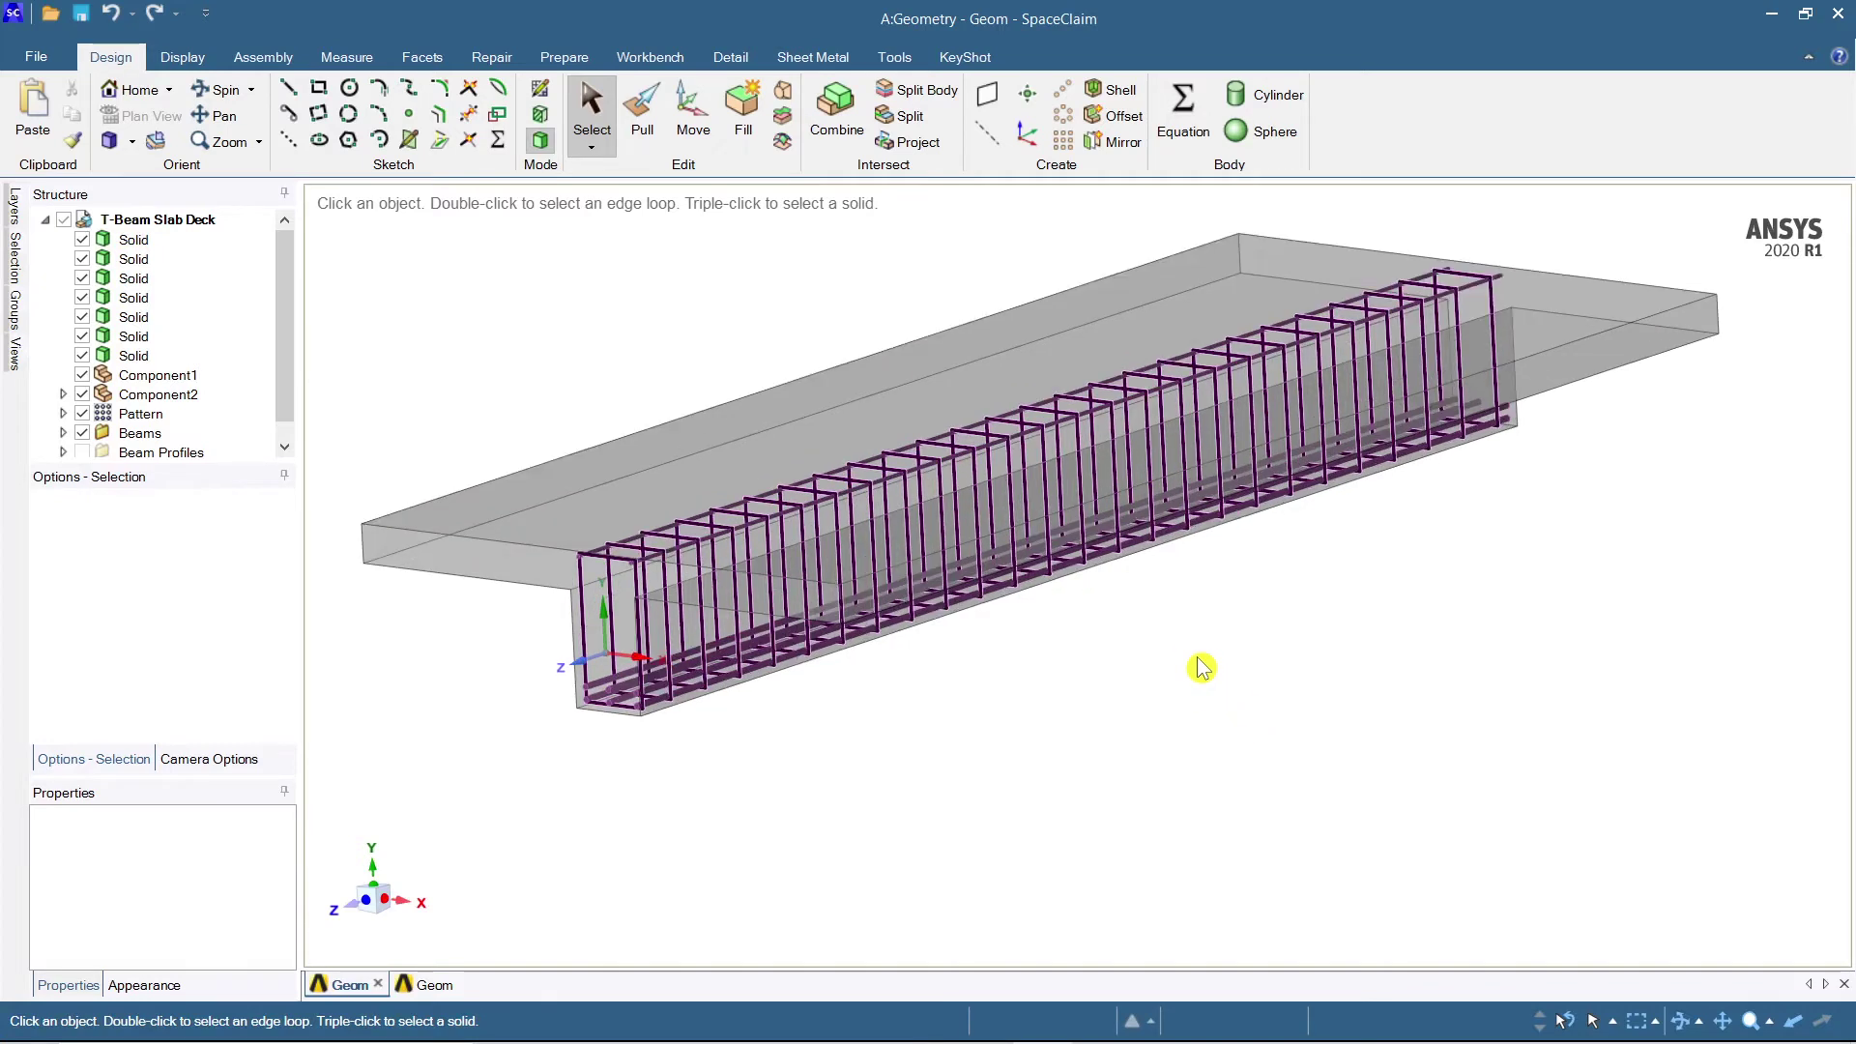
pyautogui.click(1028, 388)
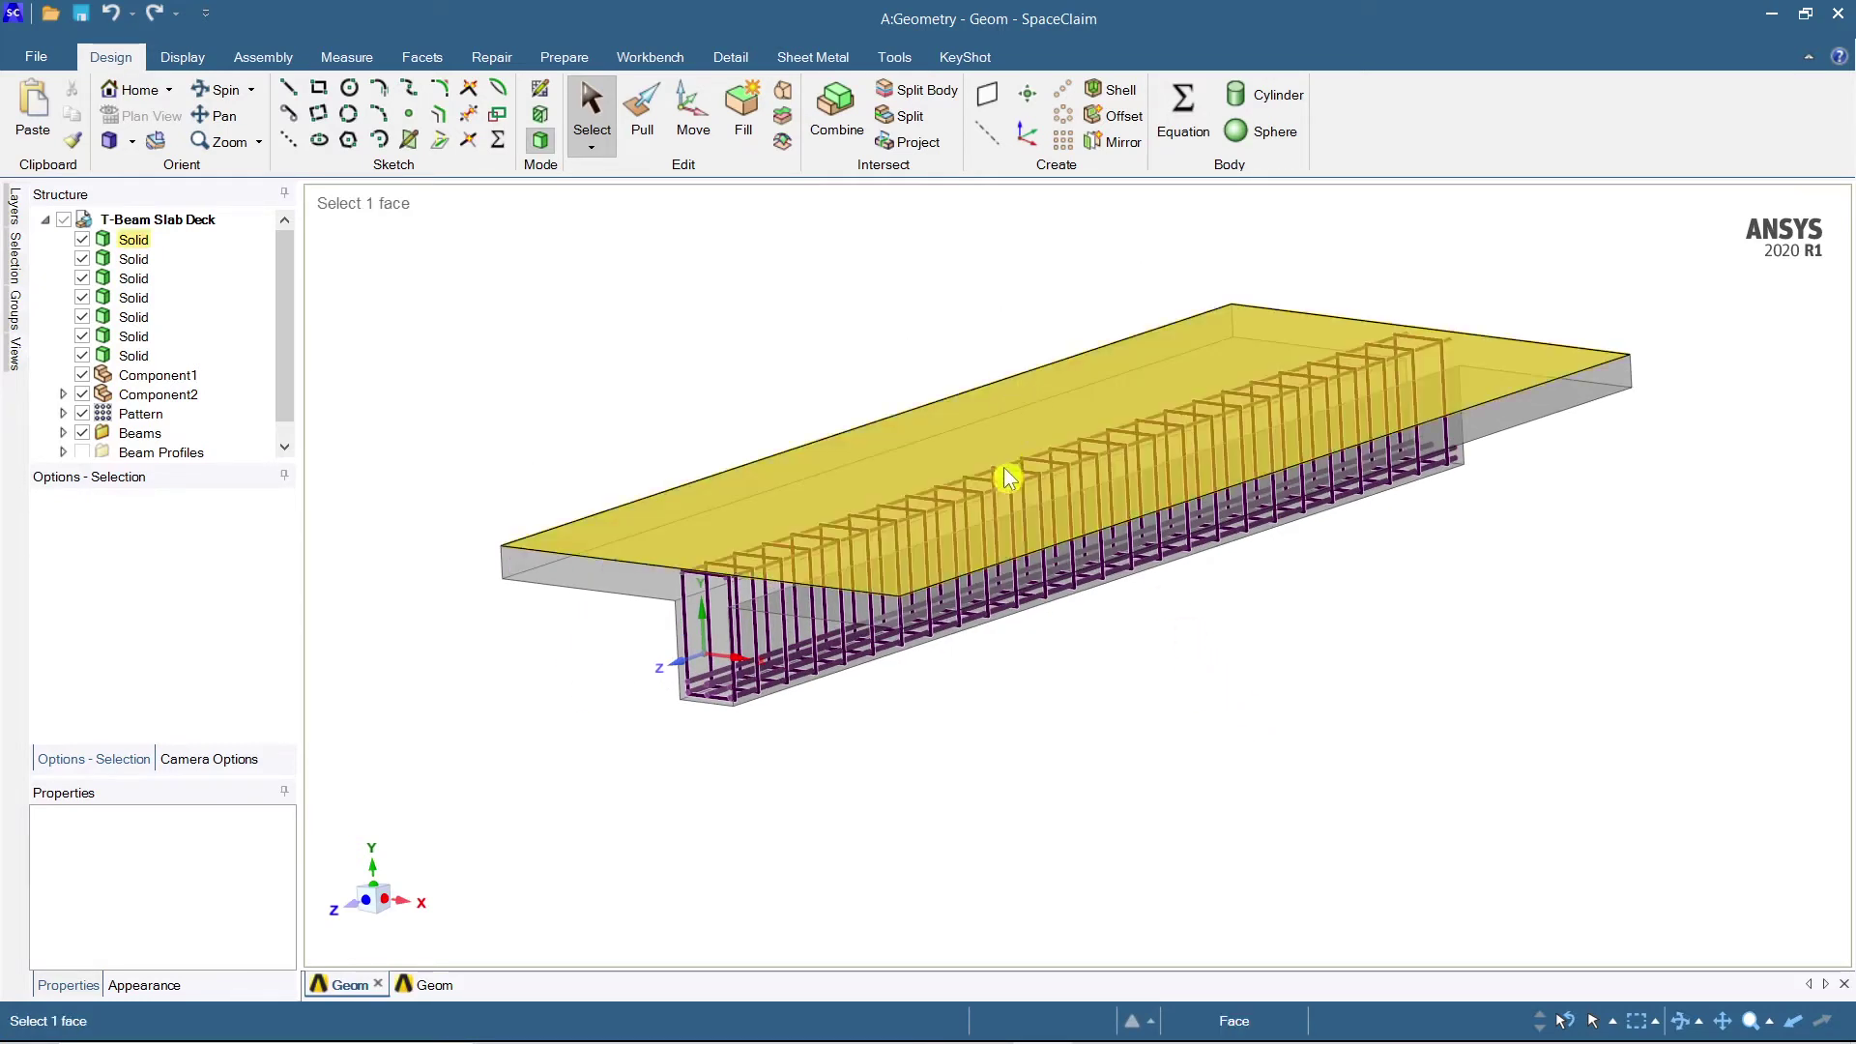
pyautogui.click(1012, 574)
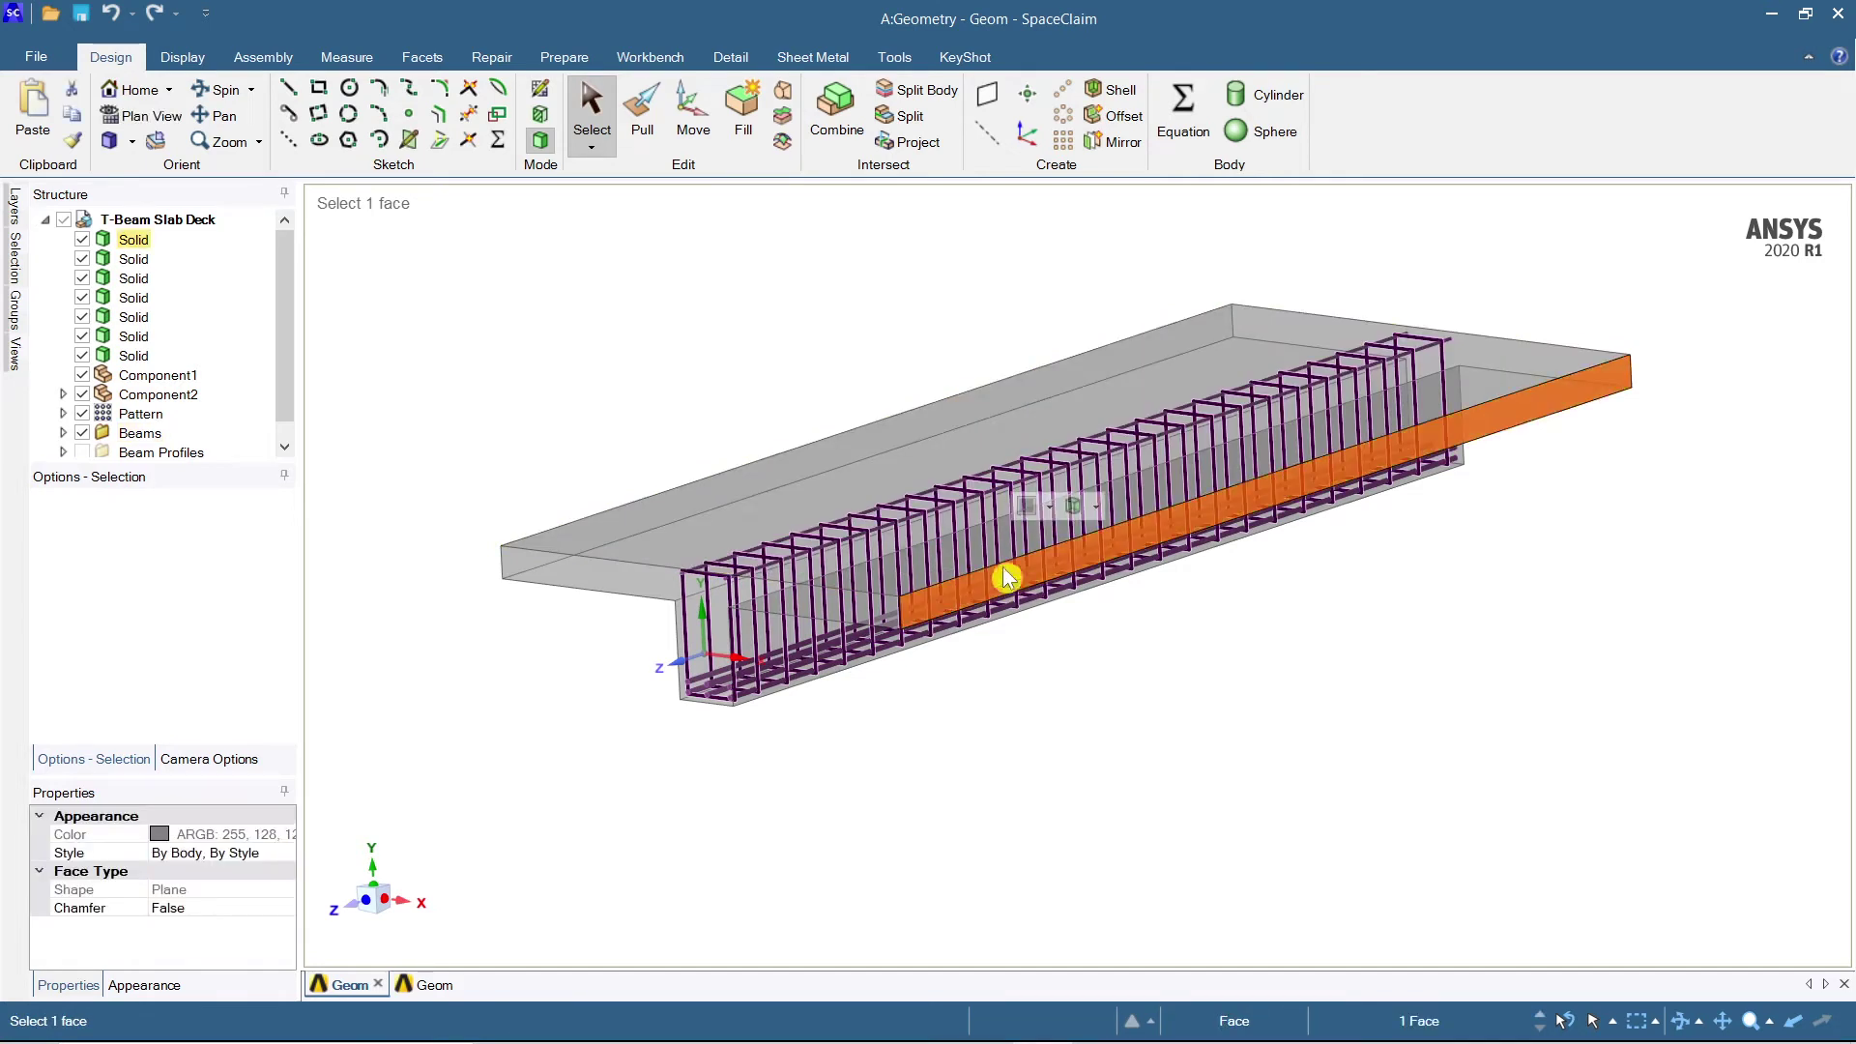
pyautogui.click(922, 437)
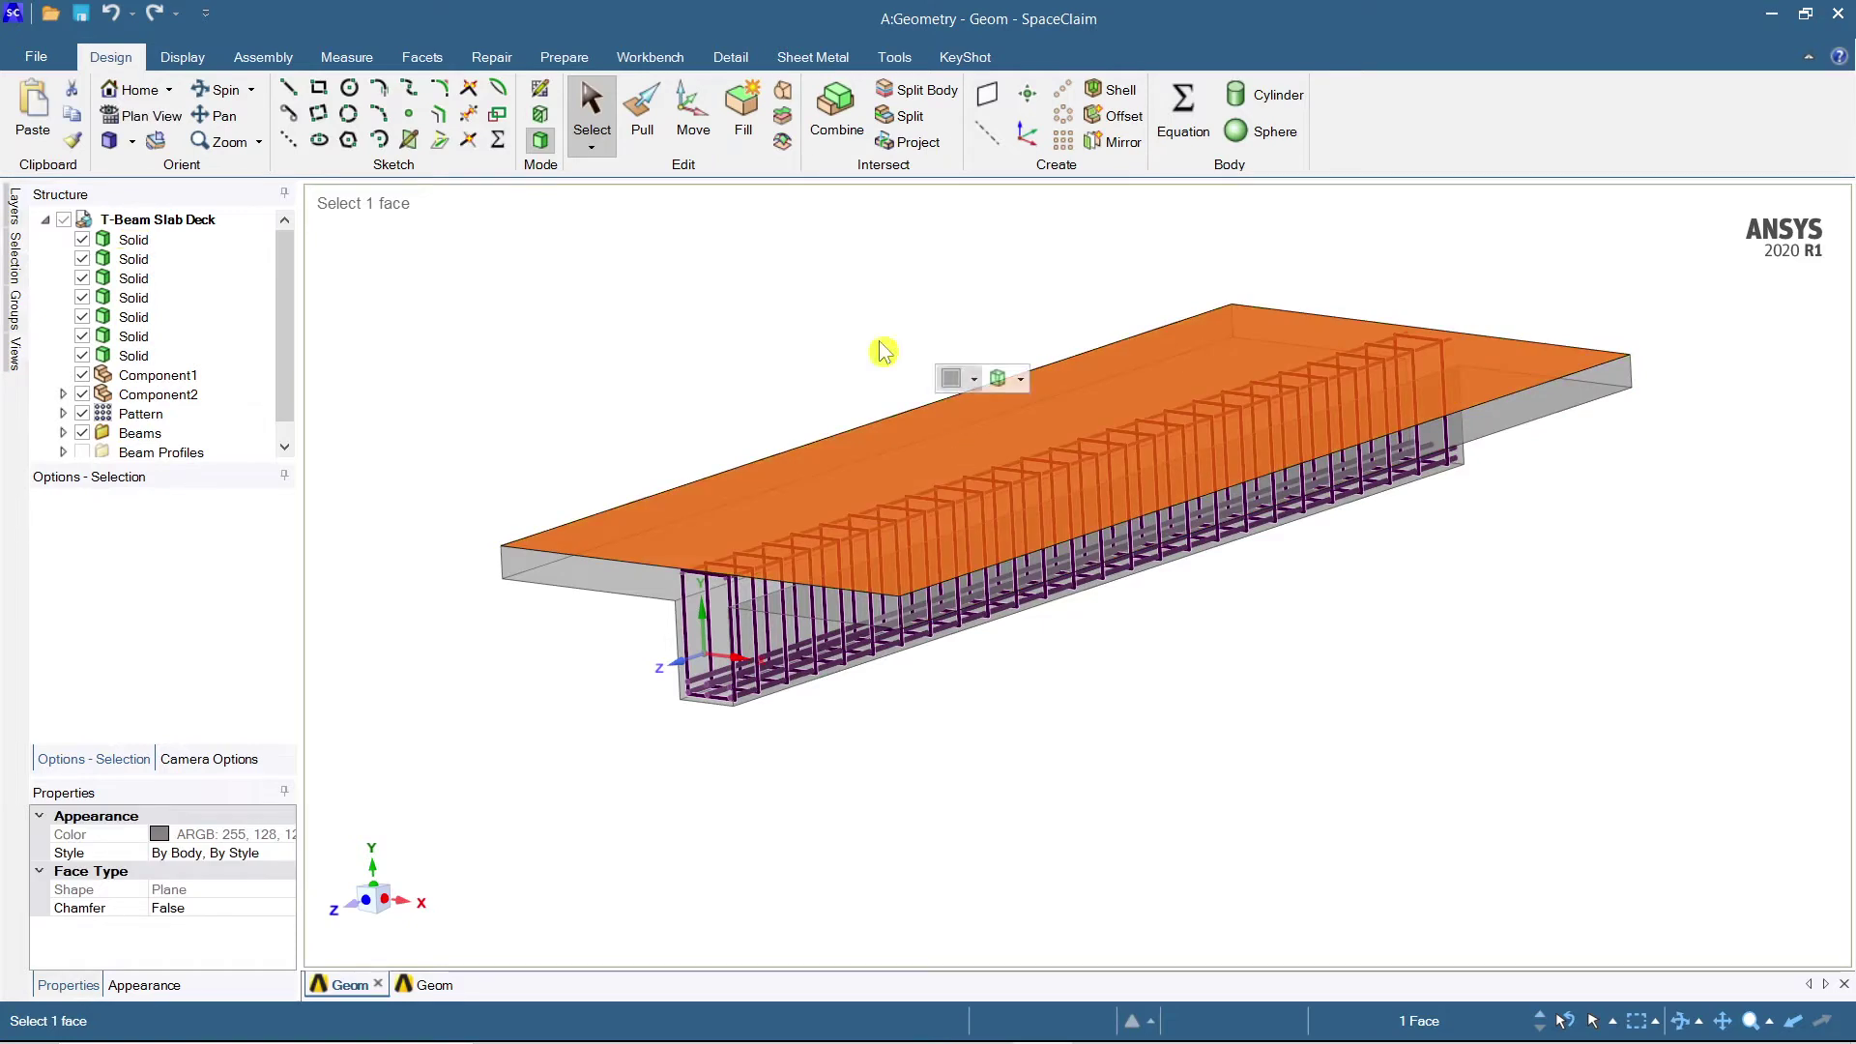
pyautogui.click(145, 115)
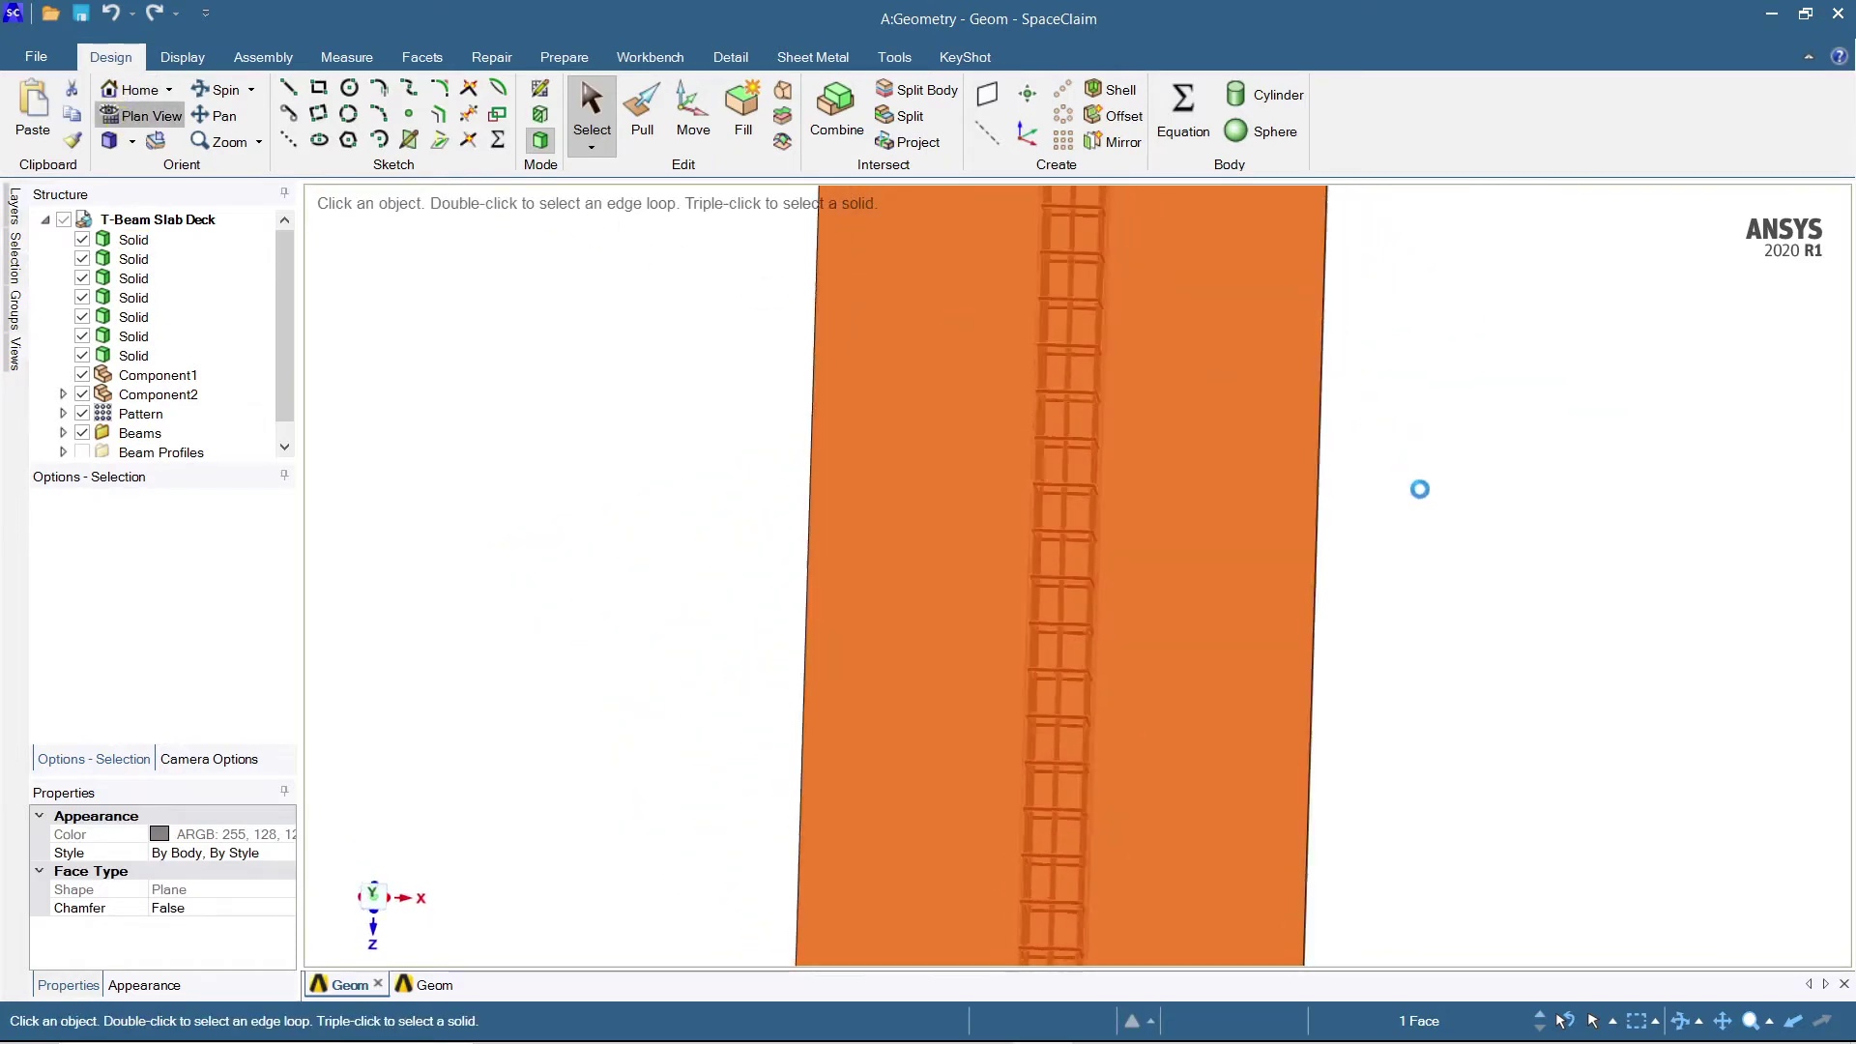
# Pan the deck plan with its rebar cage to the view centre and clear the face selection.
pyautogui.scroll(3, 1426, 519)
pyautogui.scroll(-7, 1426, 519)
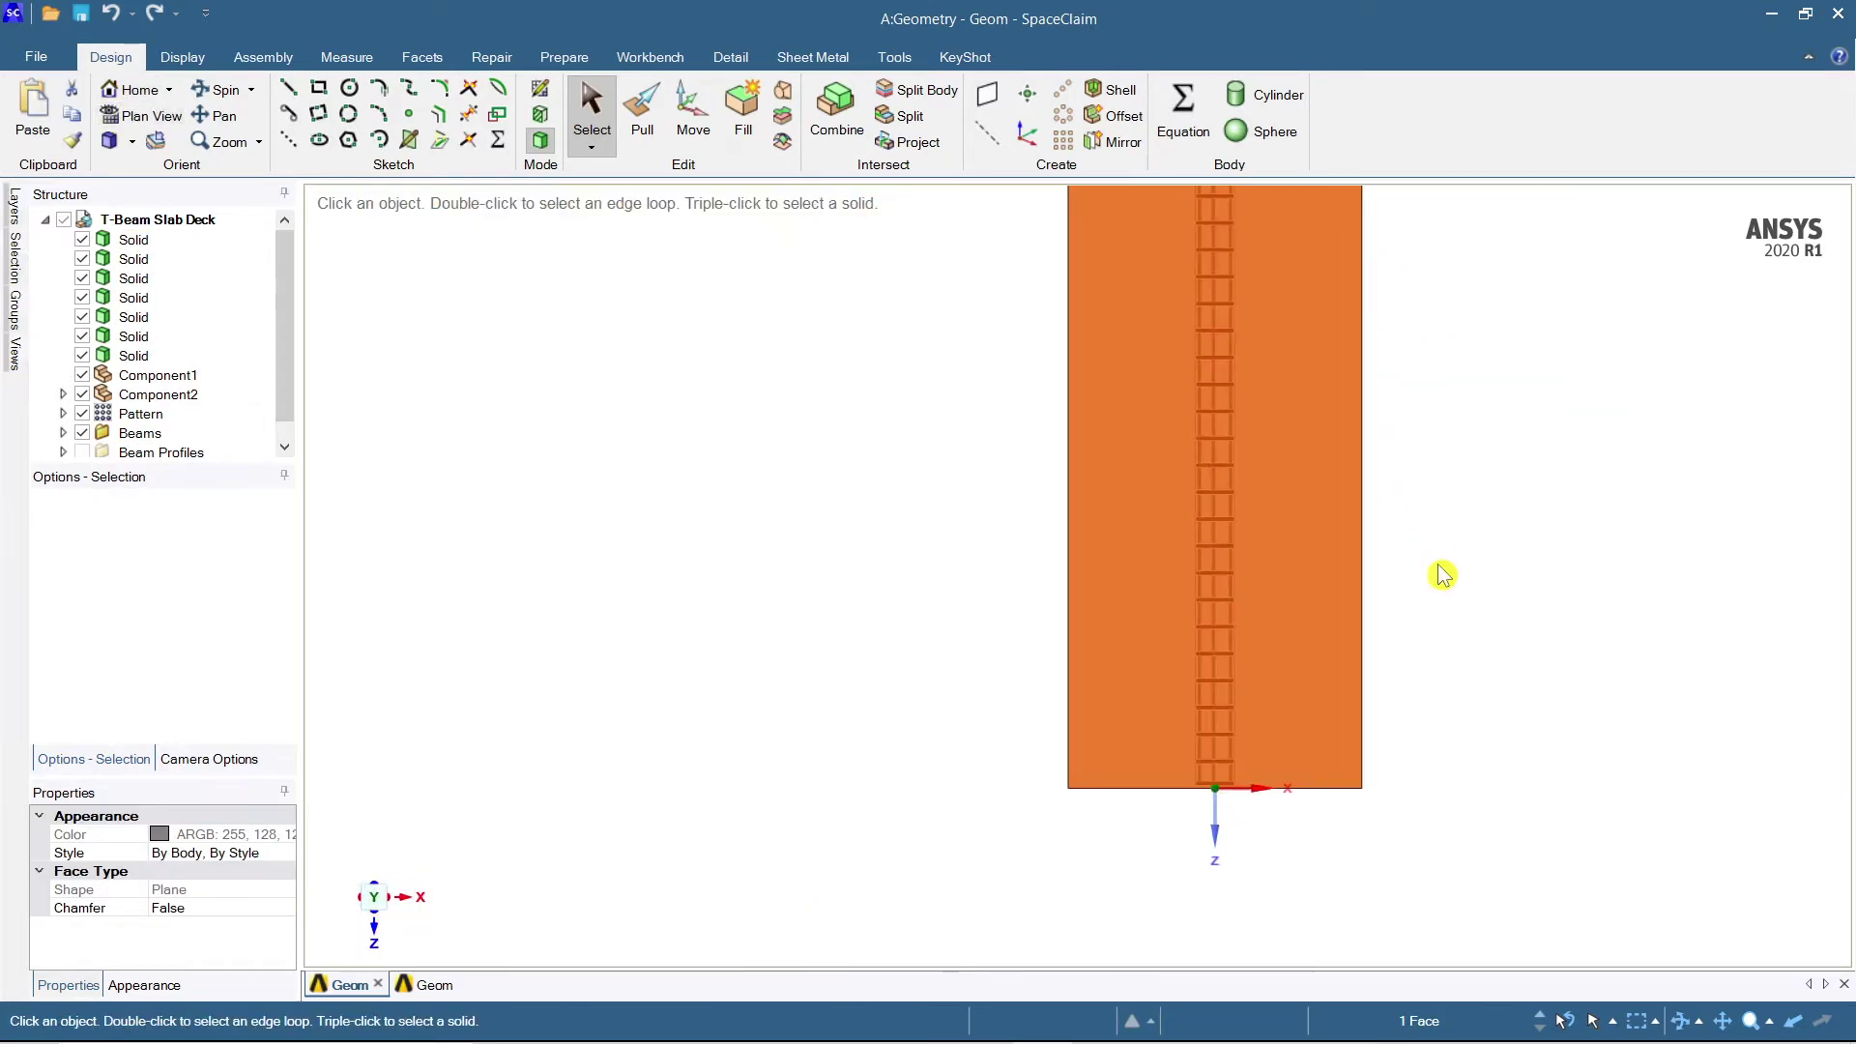
pyautogui.keyDown('ctrl'); pyautogui.moveTo(1543, 589); pyautogui.dragTo(1181, 643, button='middle'); pyautogui.keyUp('ctrl')
pyautogui.scroll(1, 1179, 640)
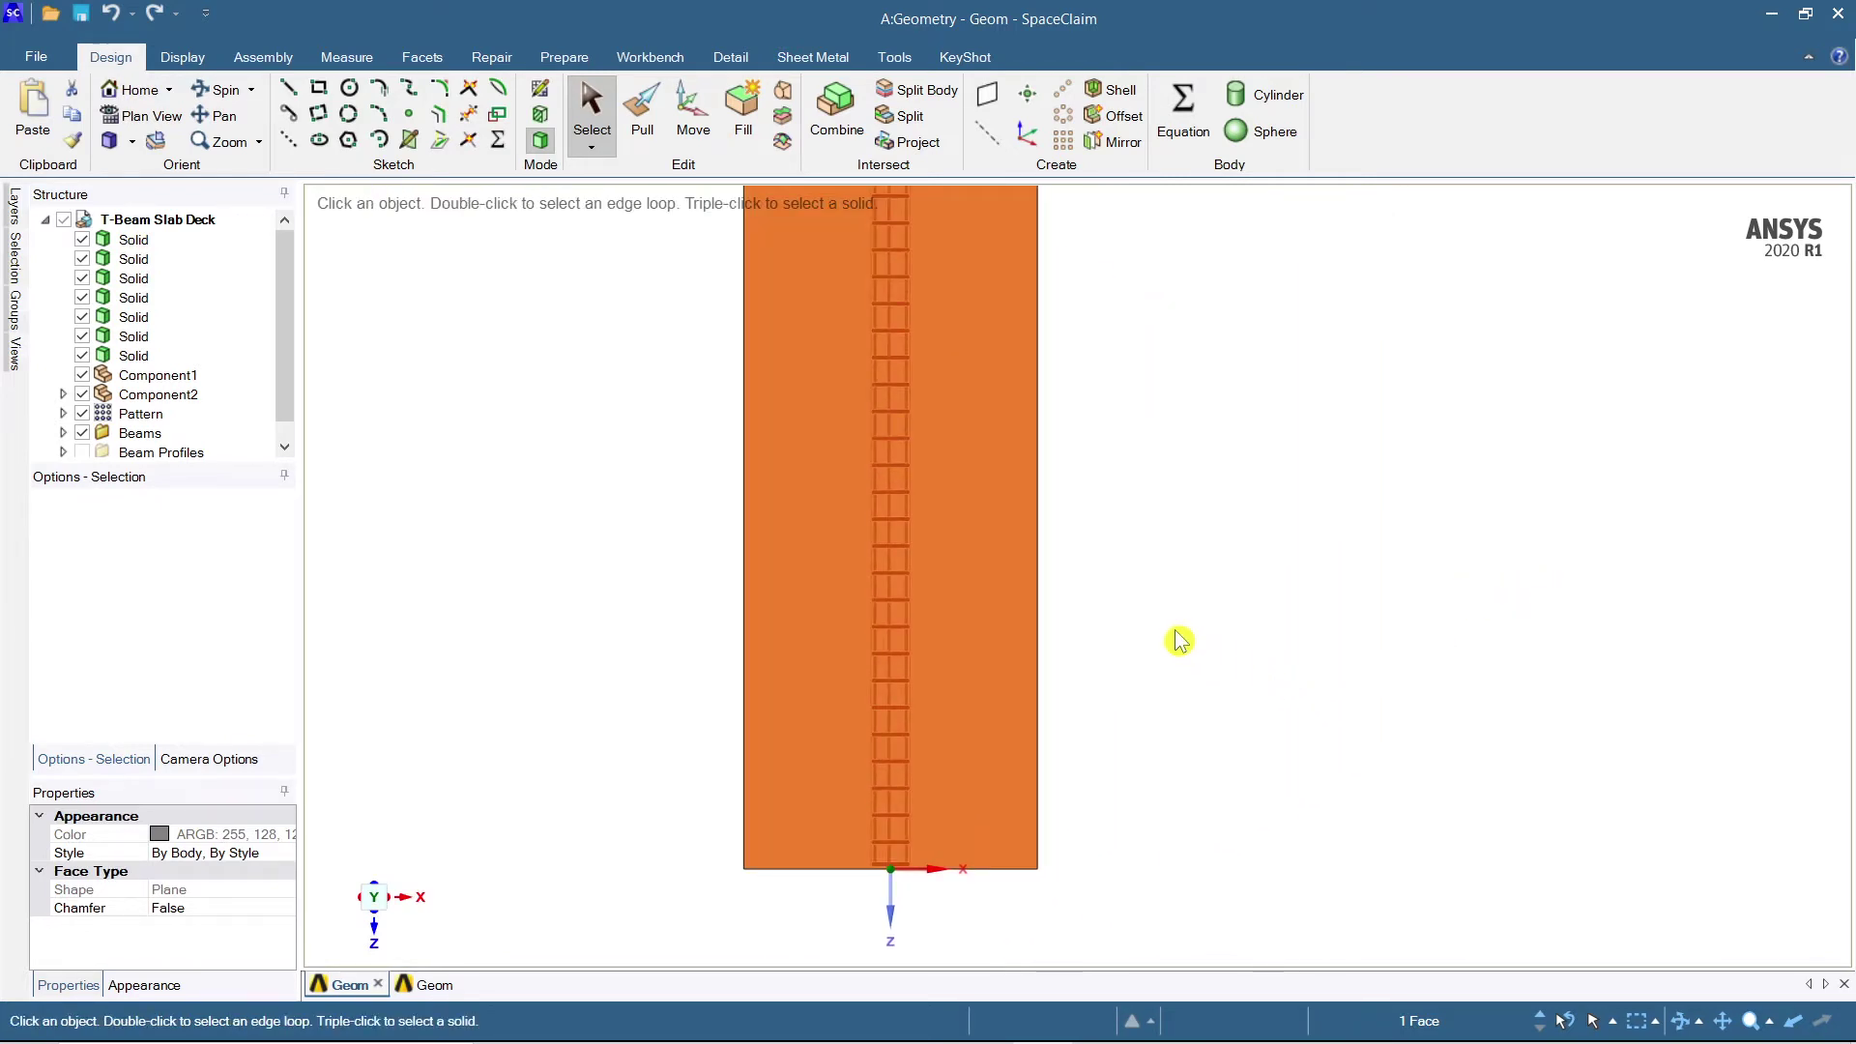
pyautogui.scroll(-1, 1179, 640)
pyautogui.click(1219, 646)
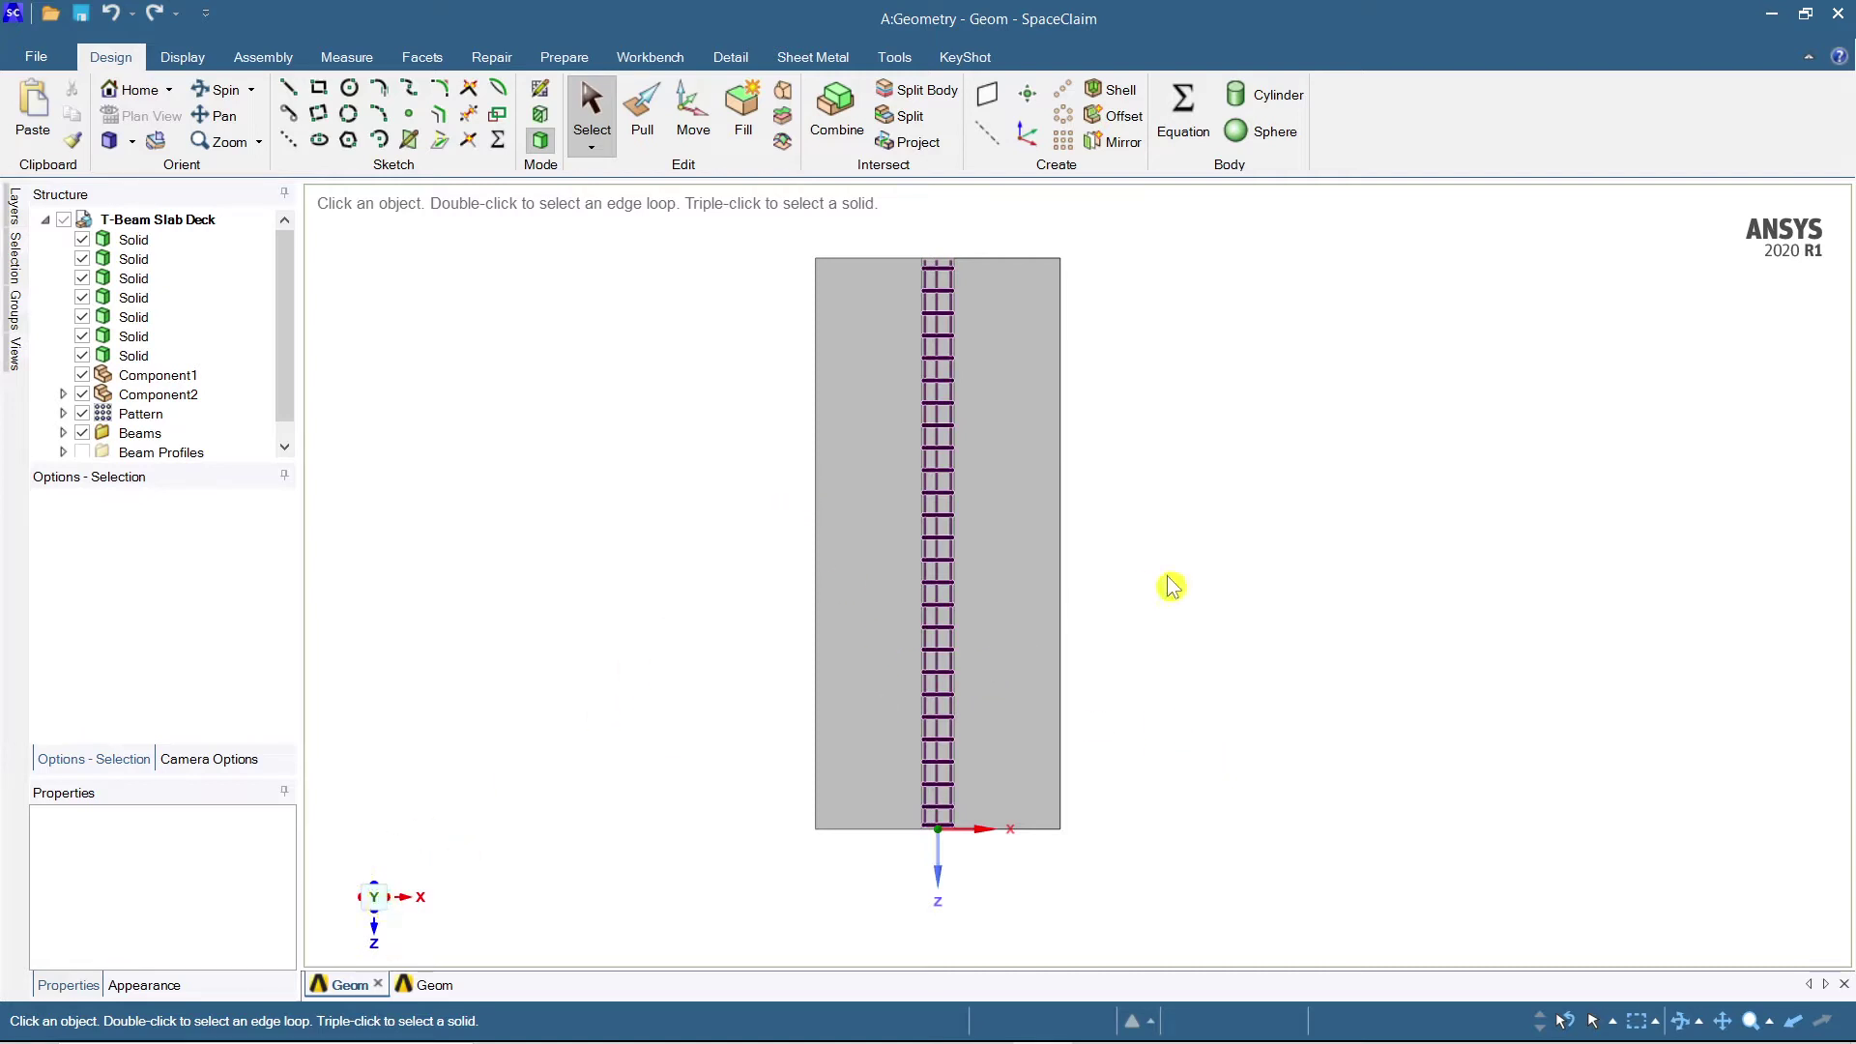
# Switch to the Detail tab's annotation tools, then select and release the slab's top face.
pyautogui.click(727, 60)
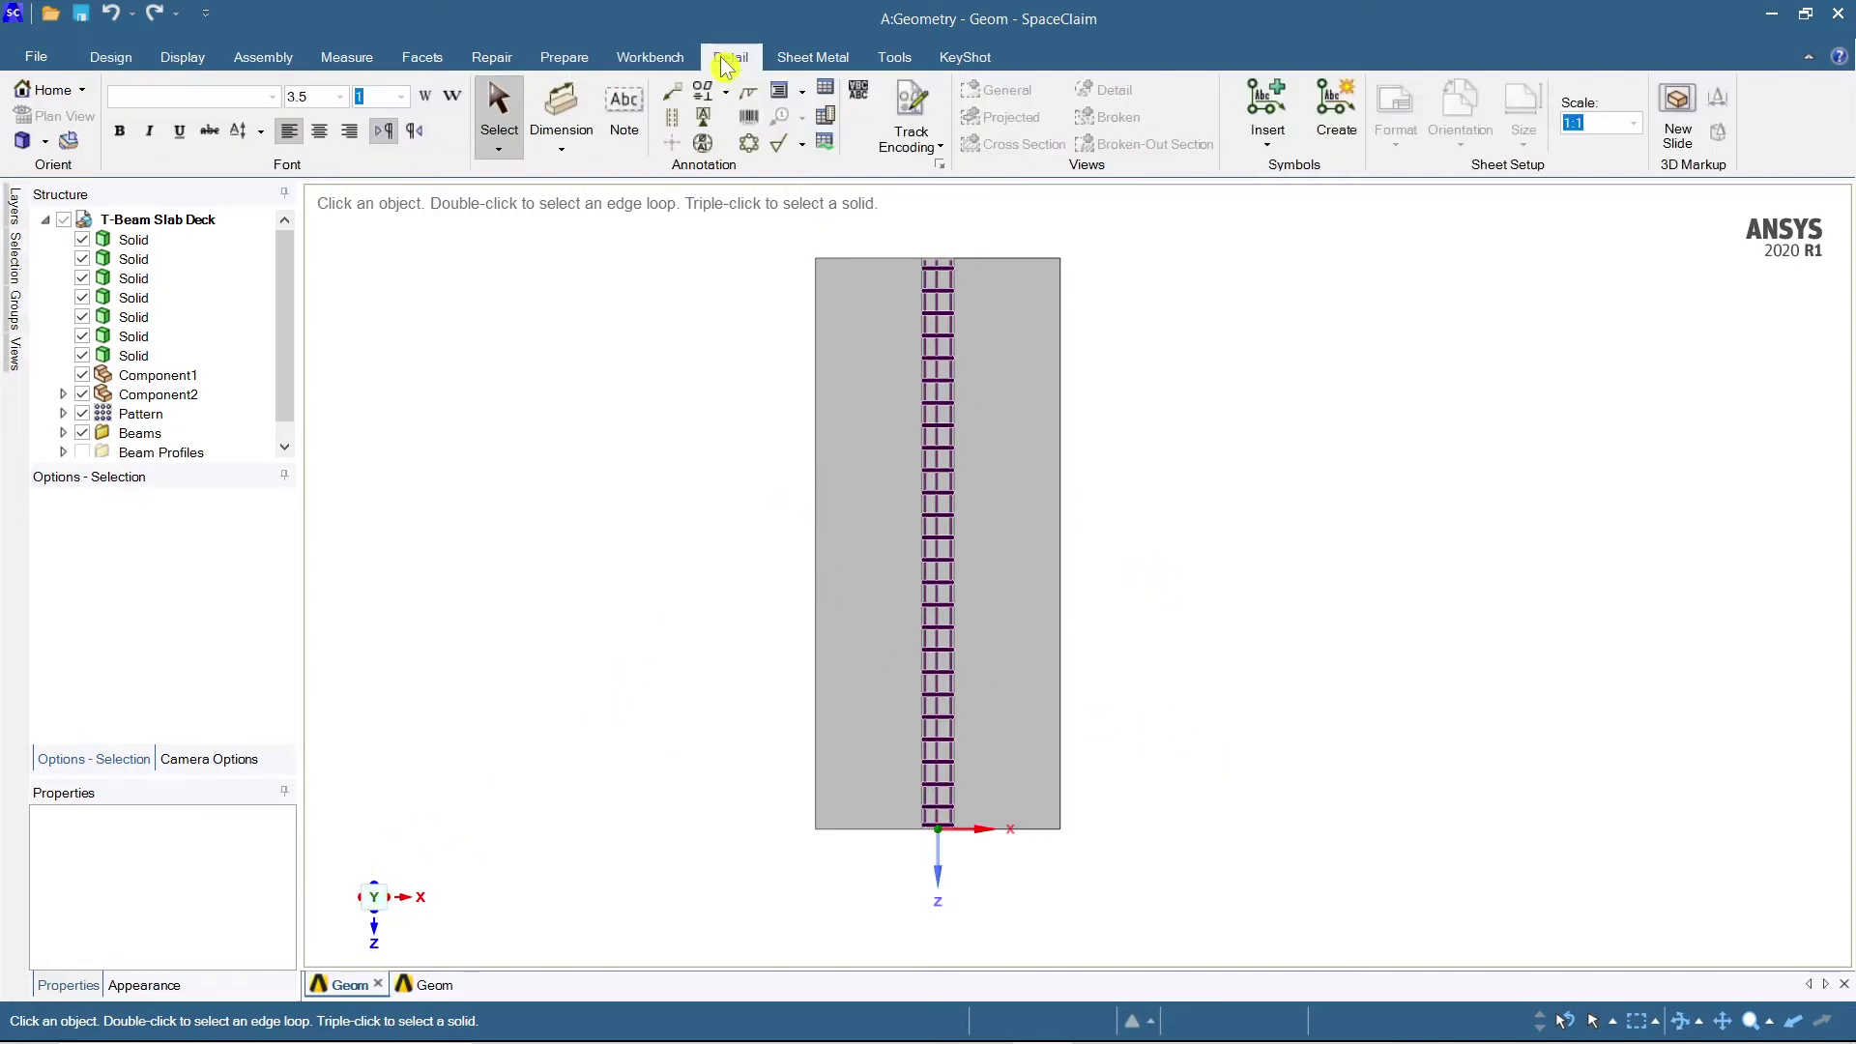
pyautogui.click(97, 60)
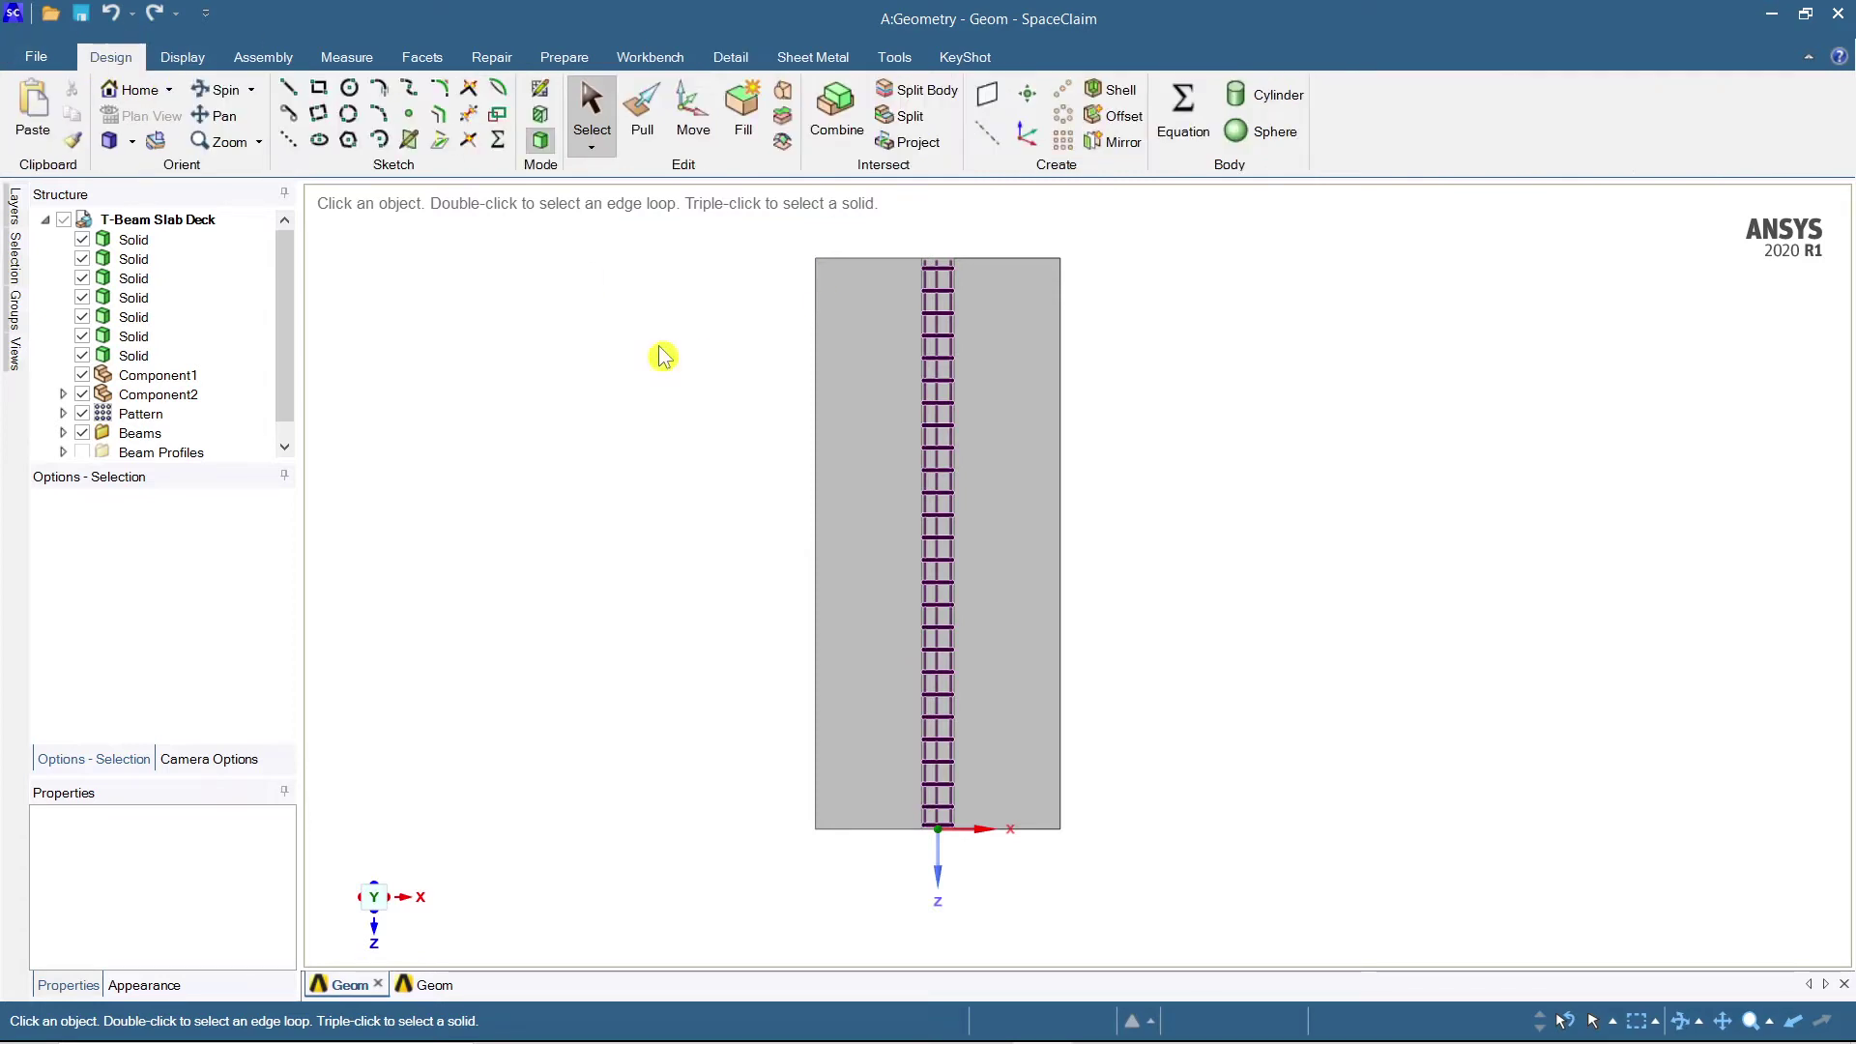
pyautogui.click(725, 60)
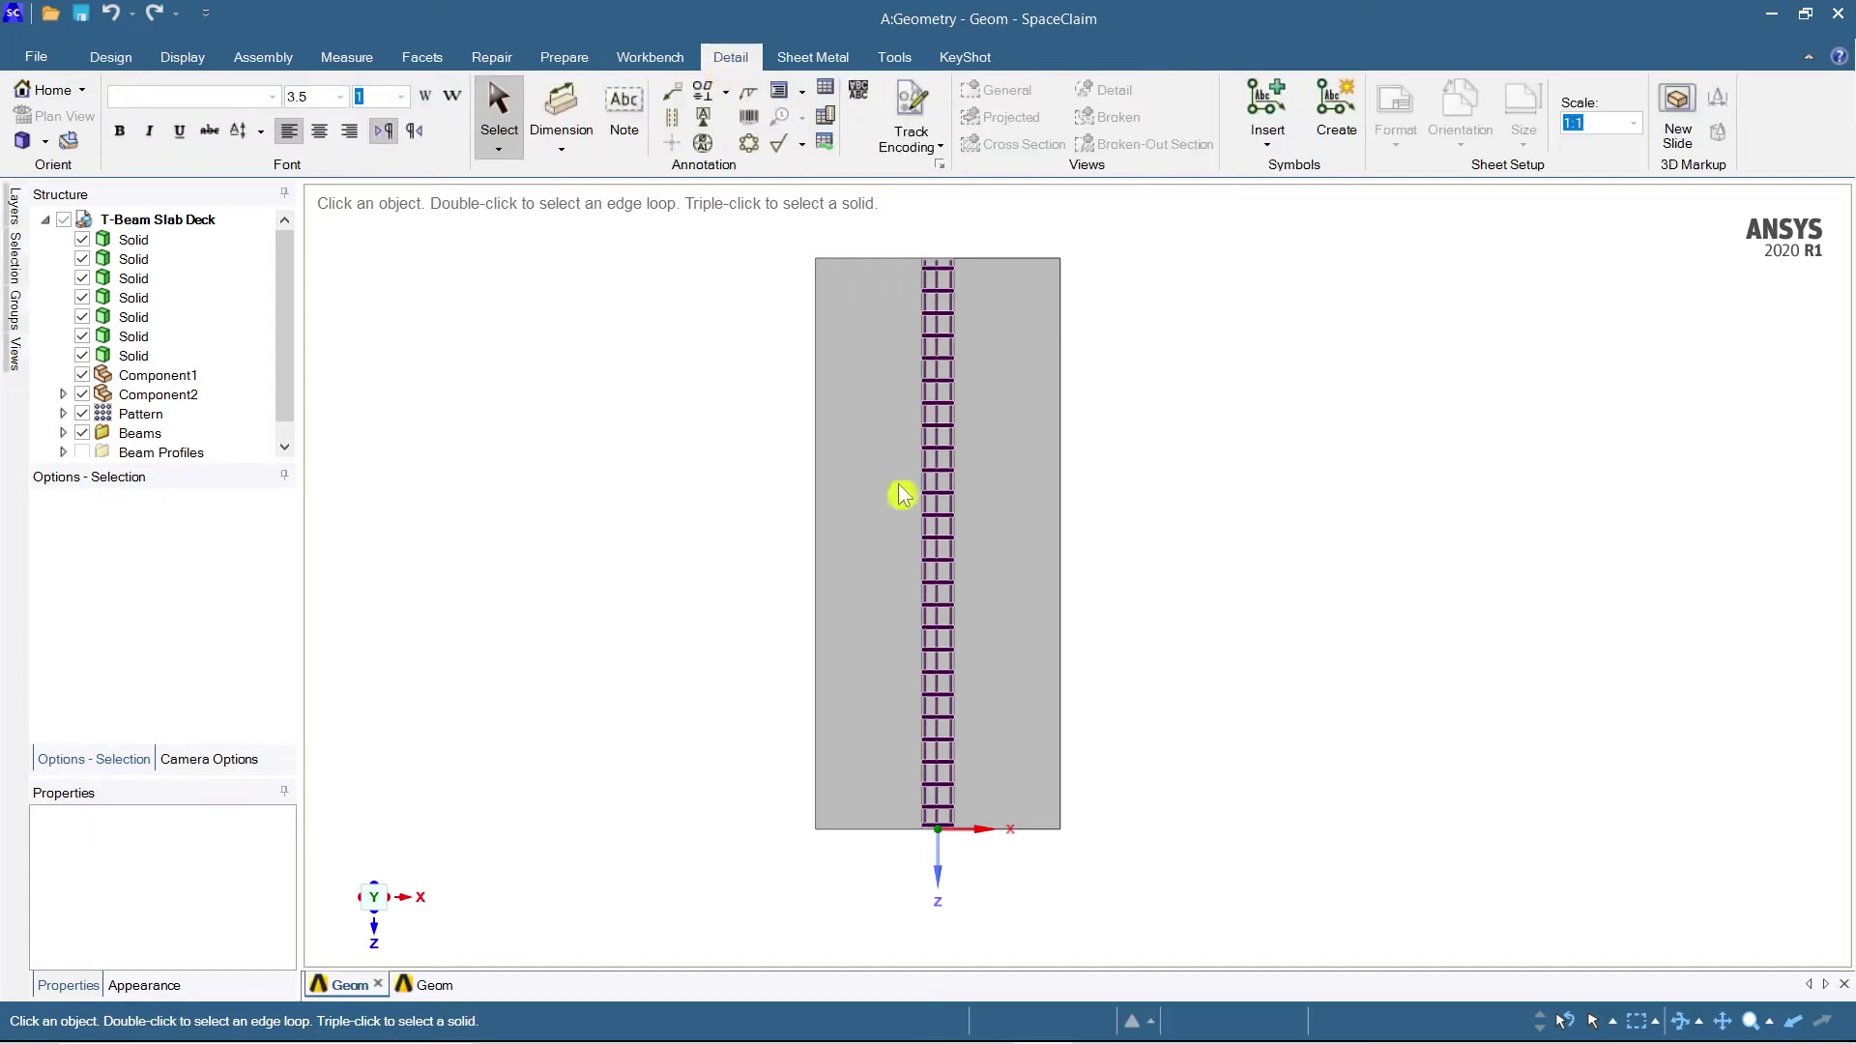
pyautogui.click(904, 553)
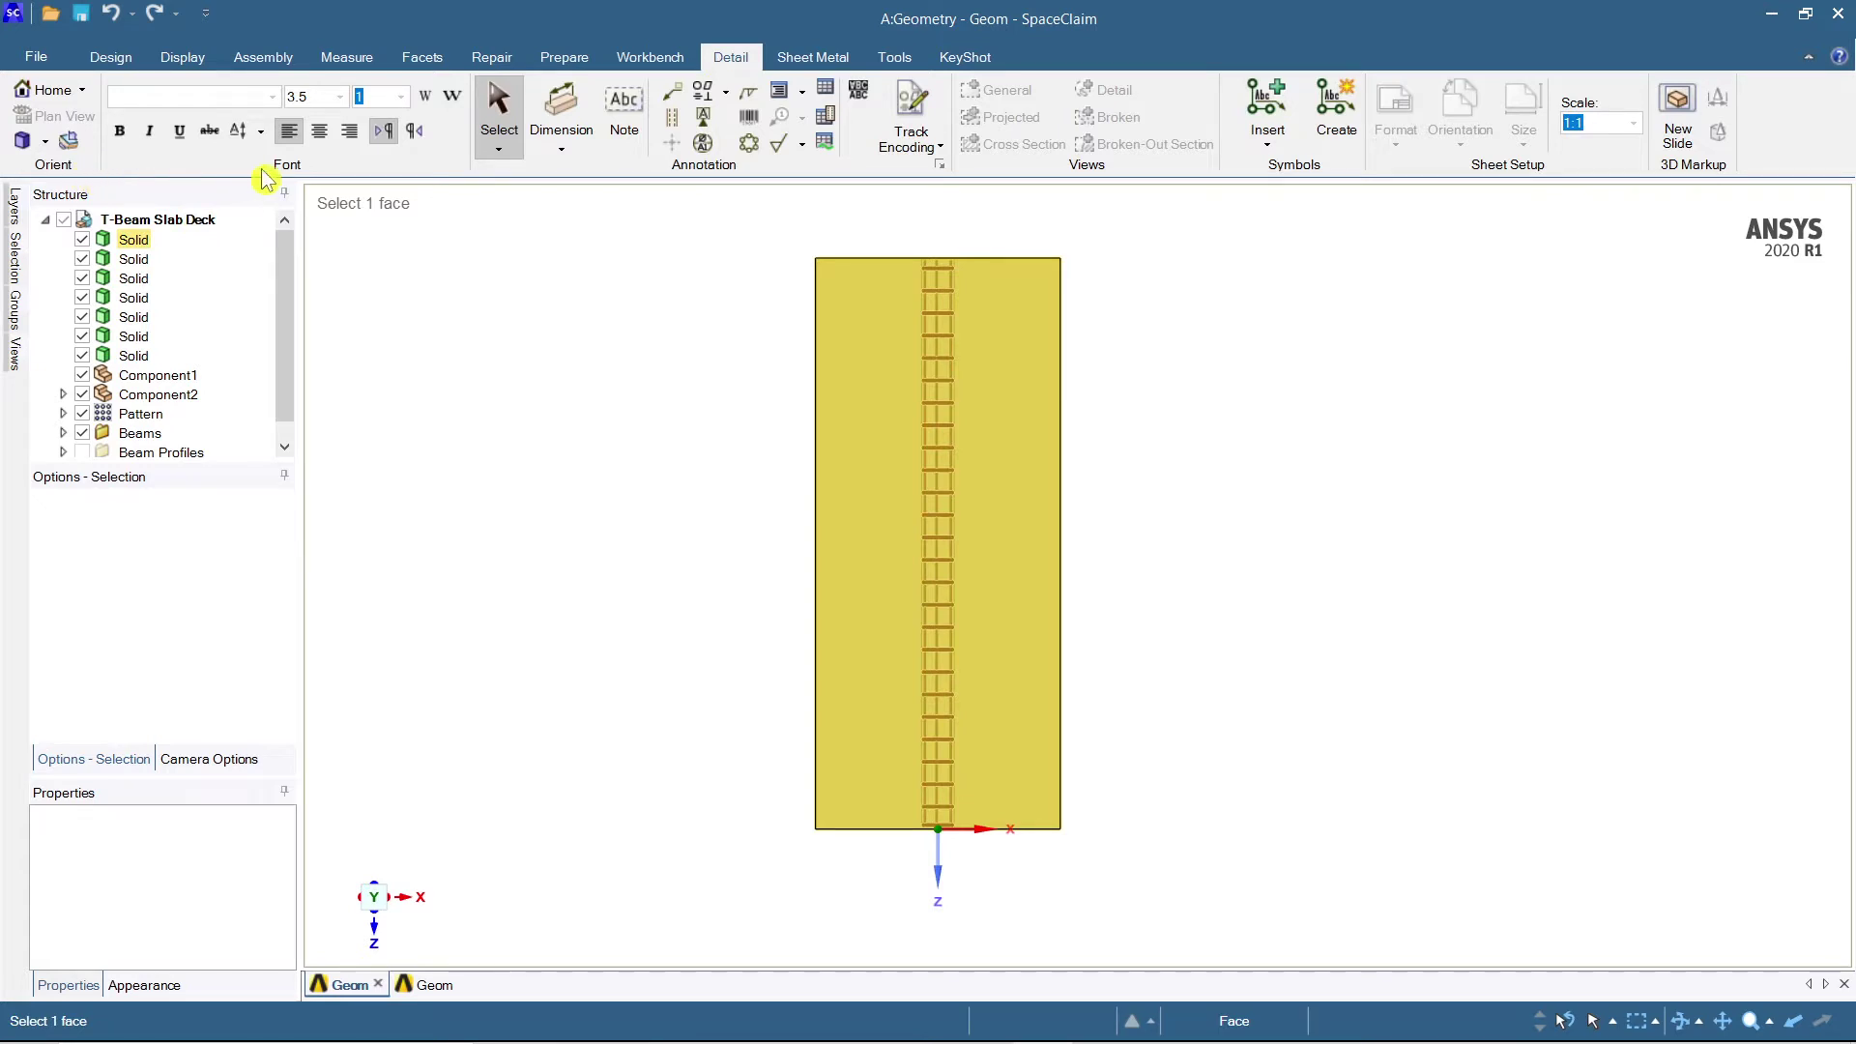
pyautogui.click(766, 200)
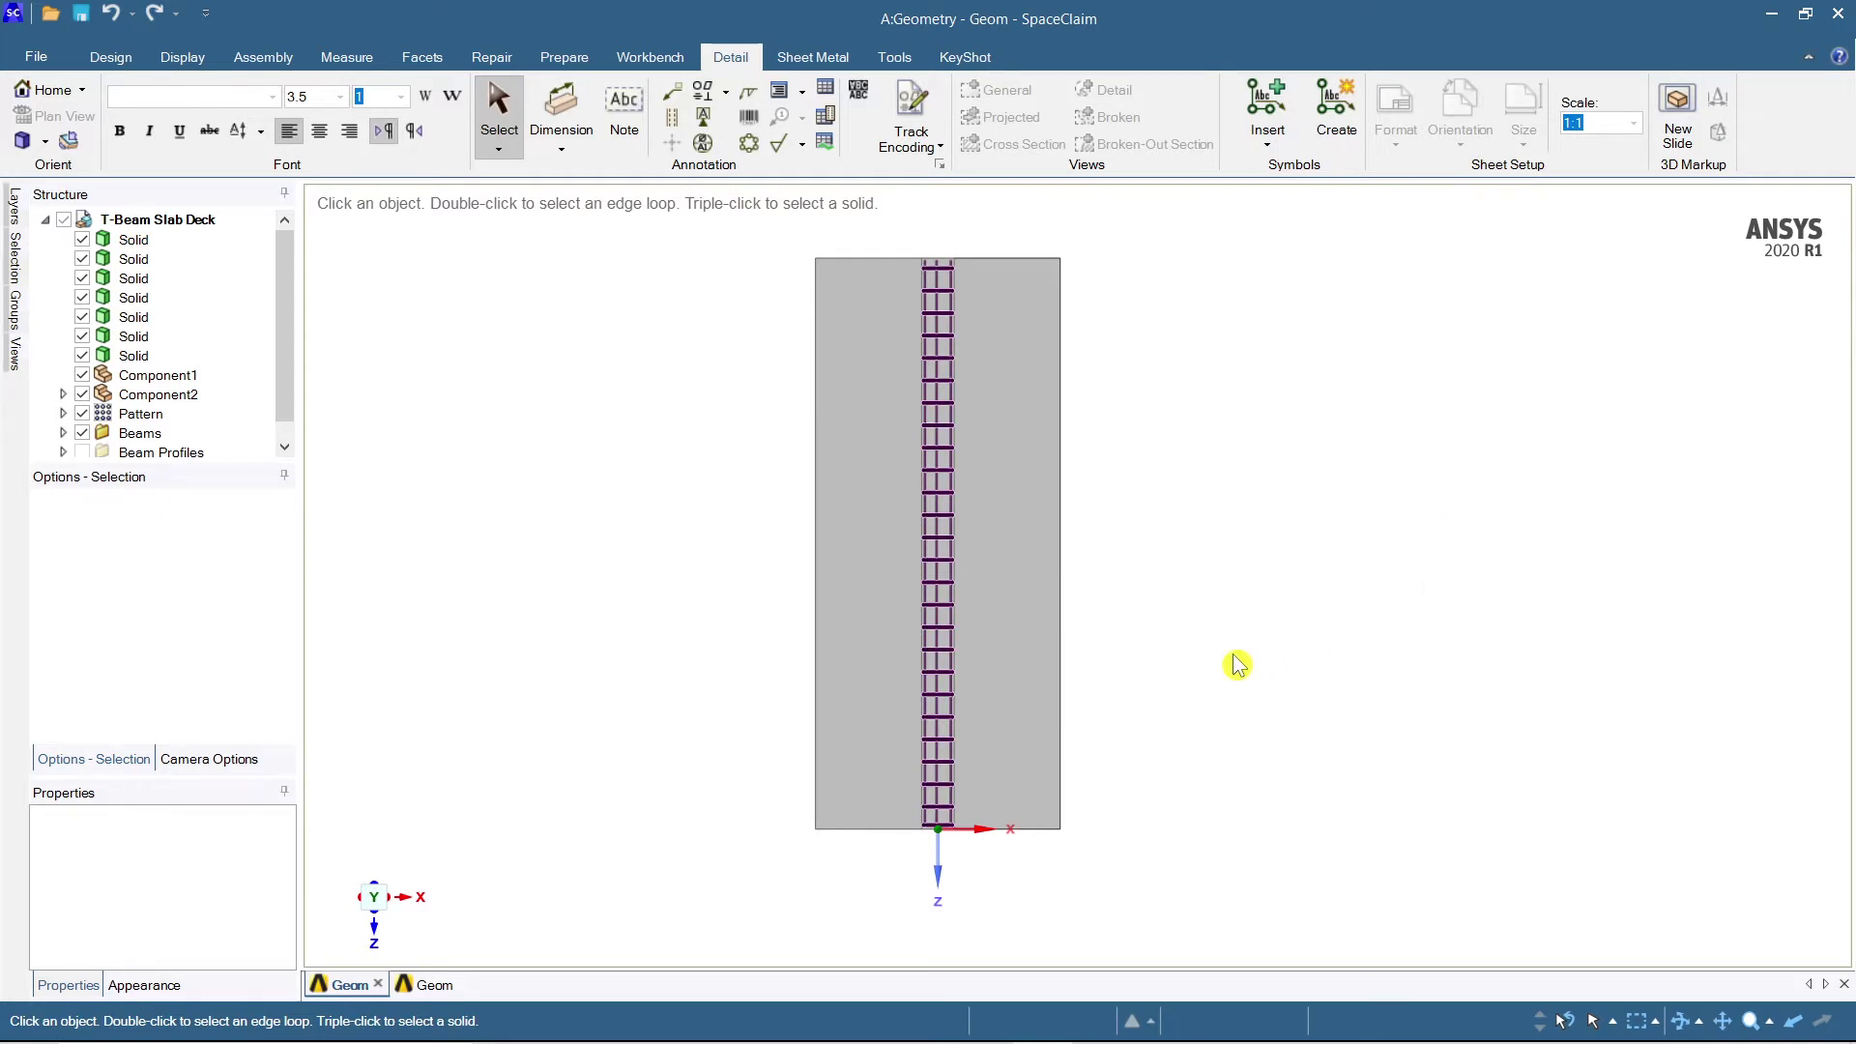
pyautogui.click(934, 508)
pyautogui.scroll(1, 934, 512)
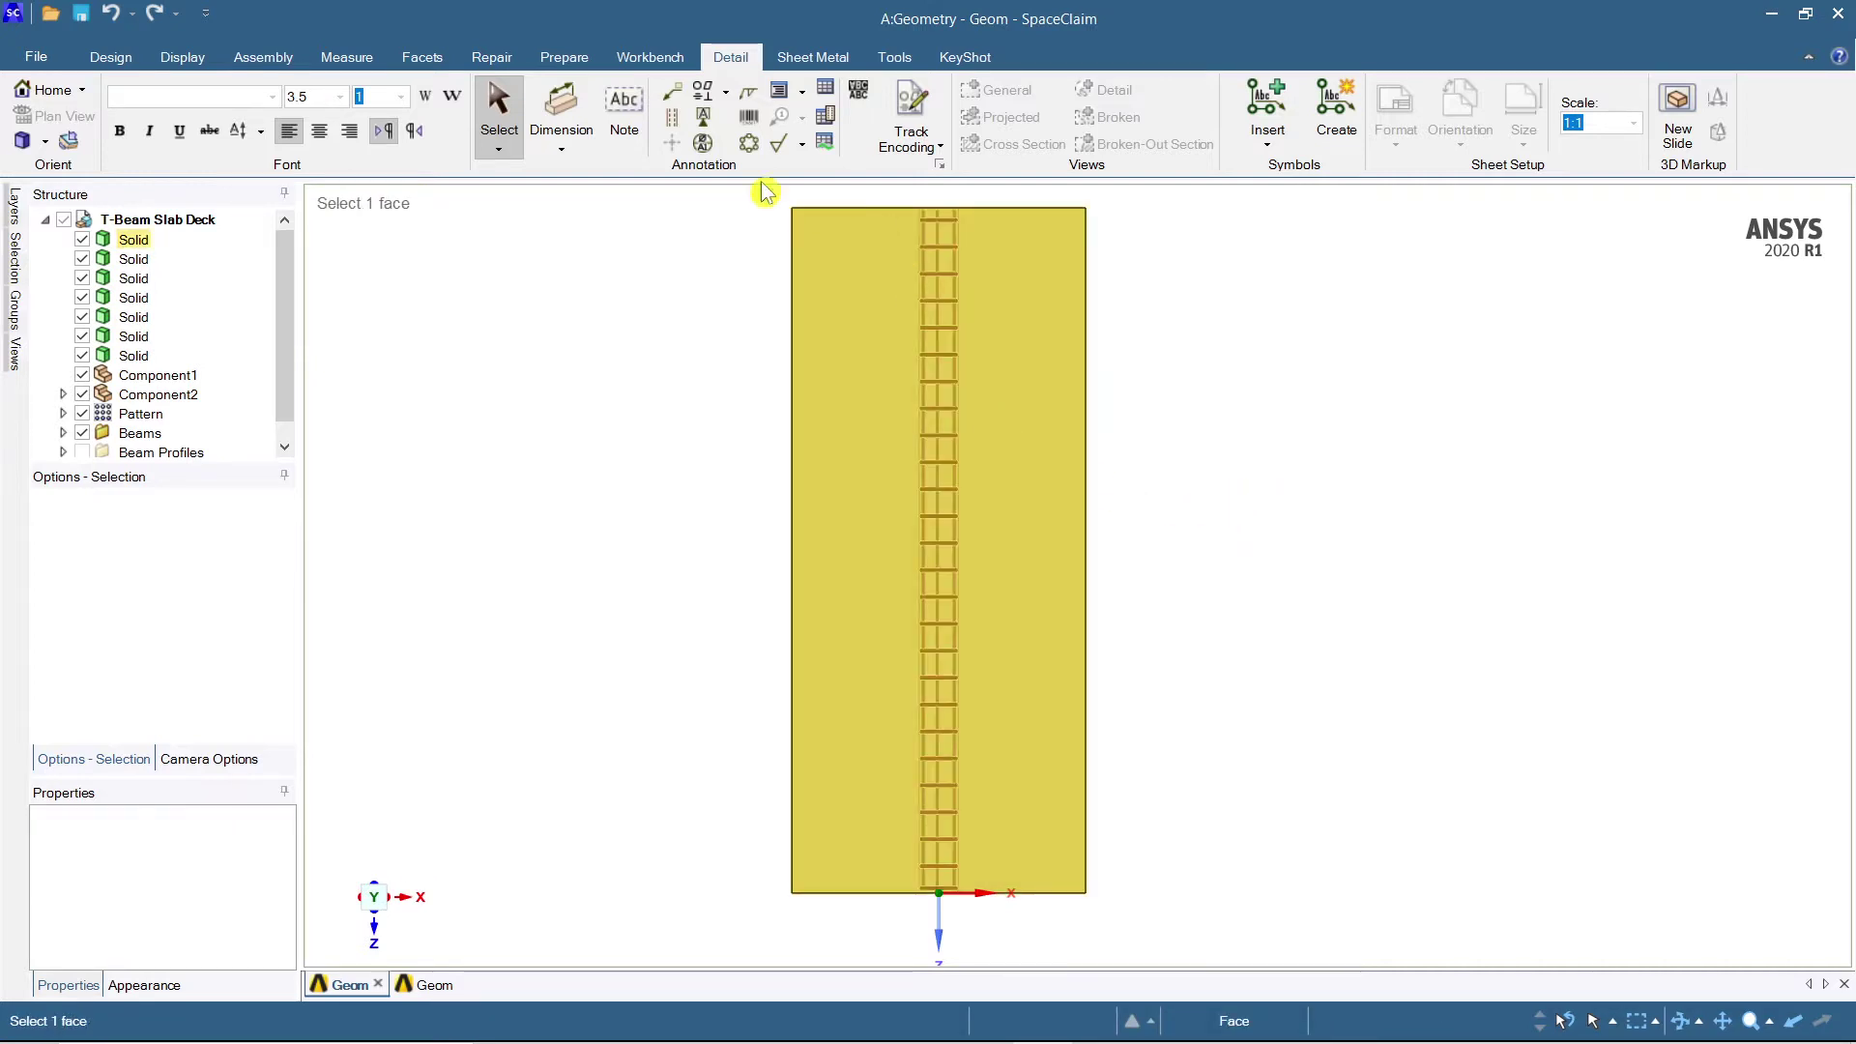
pyautogui.press('Escape')
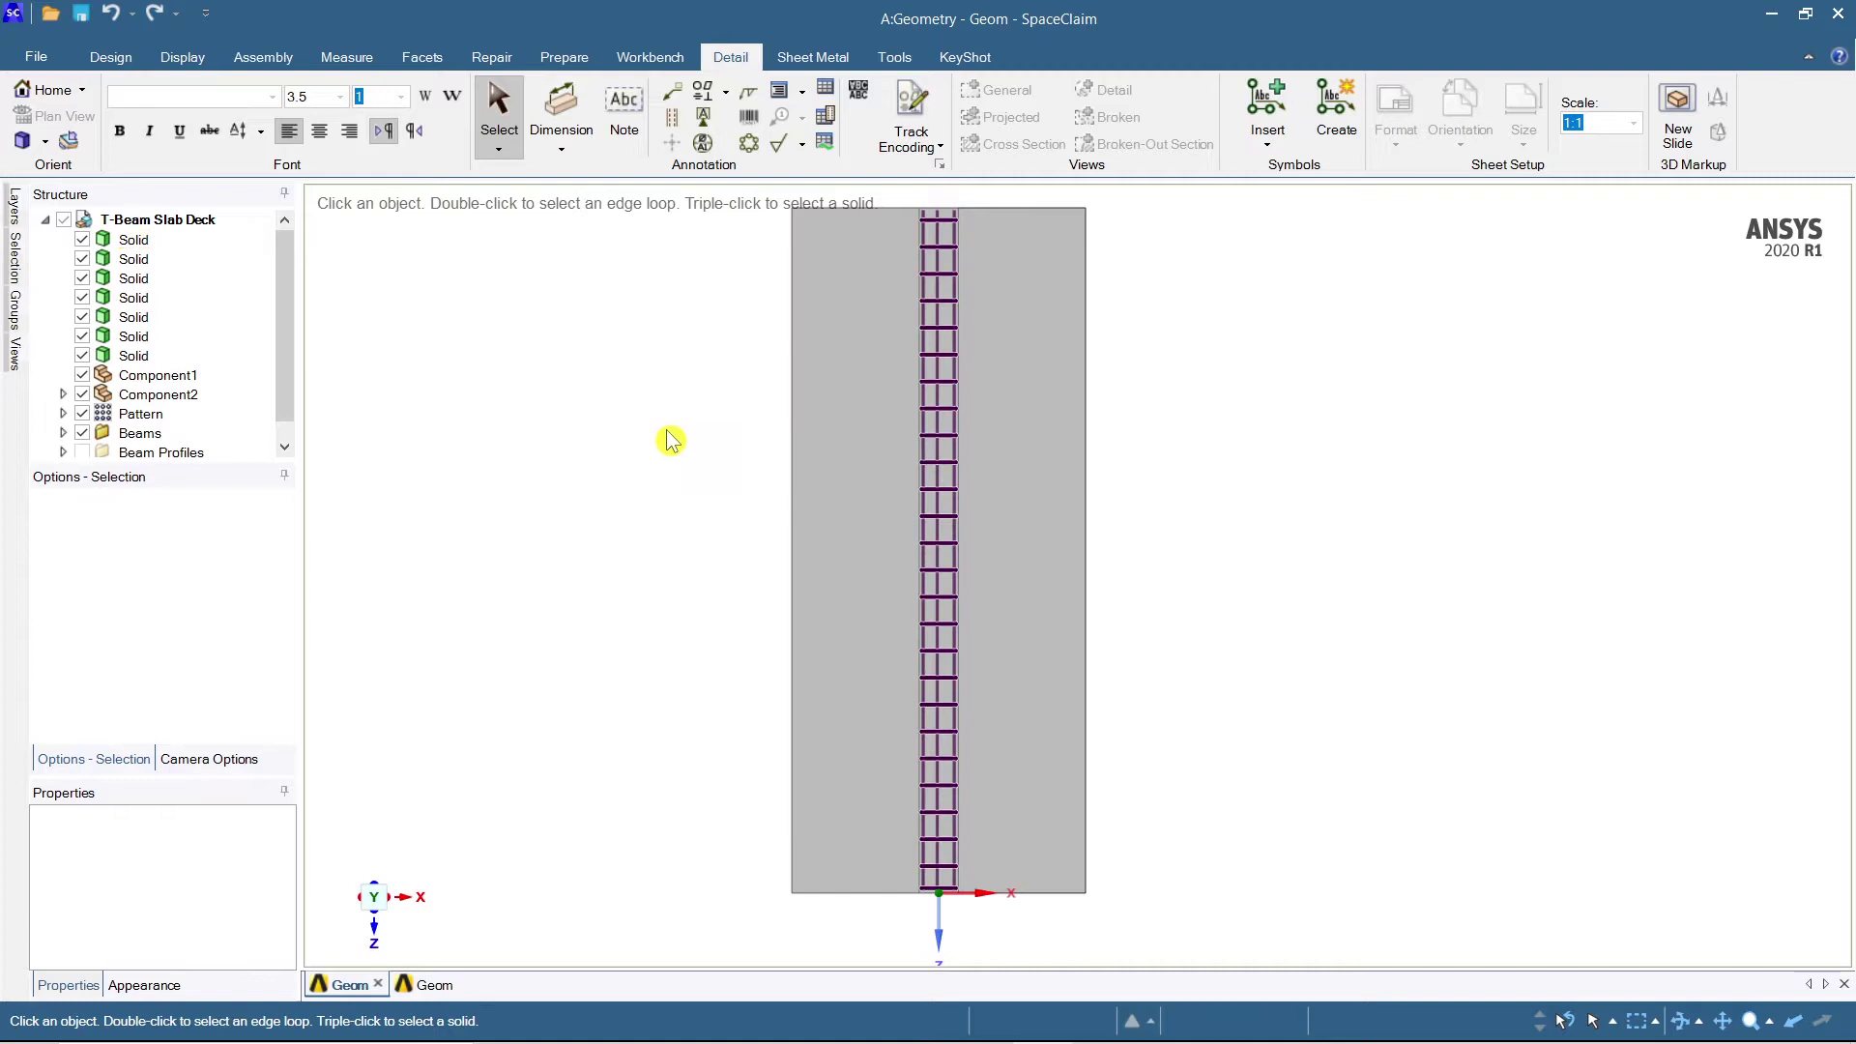
# Browse the dimension types, reposition the deck plan, and activate the Dimension tool.
pyautogui.click(564, 152)
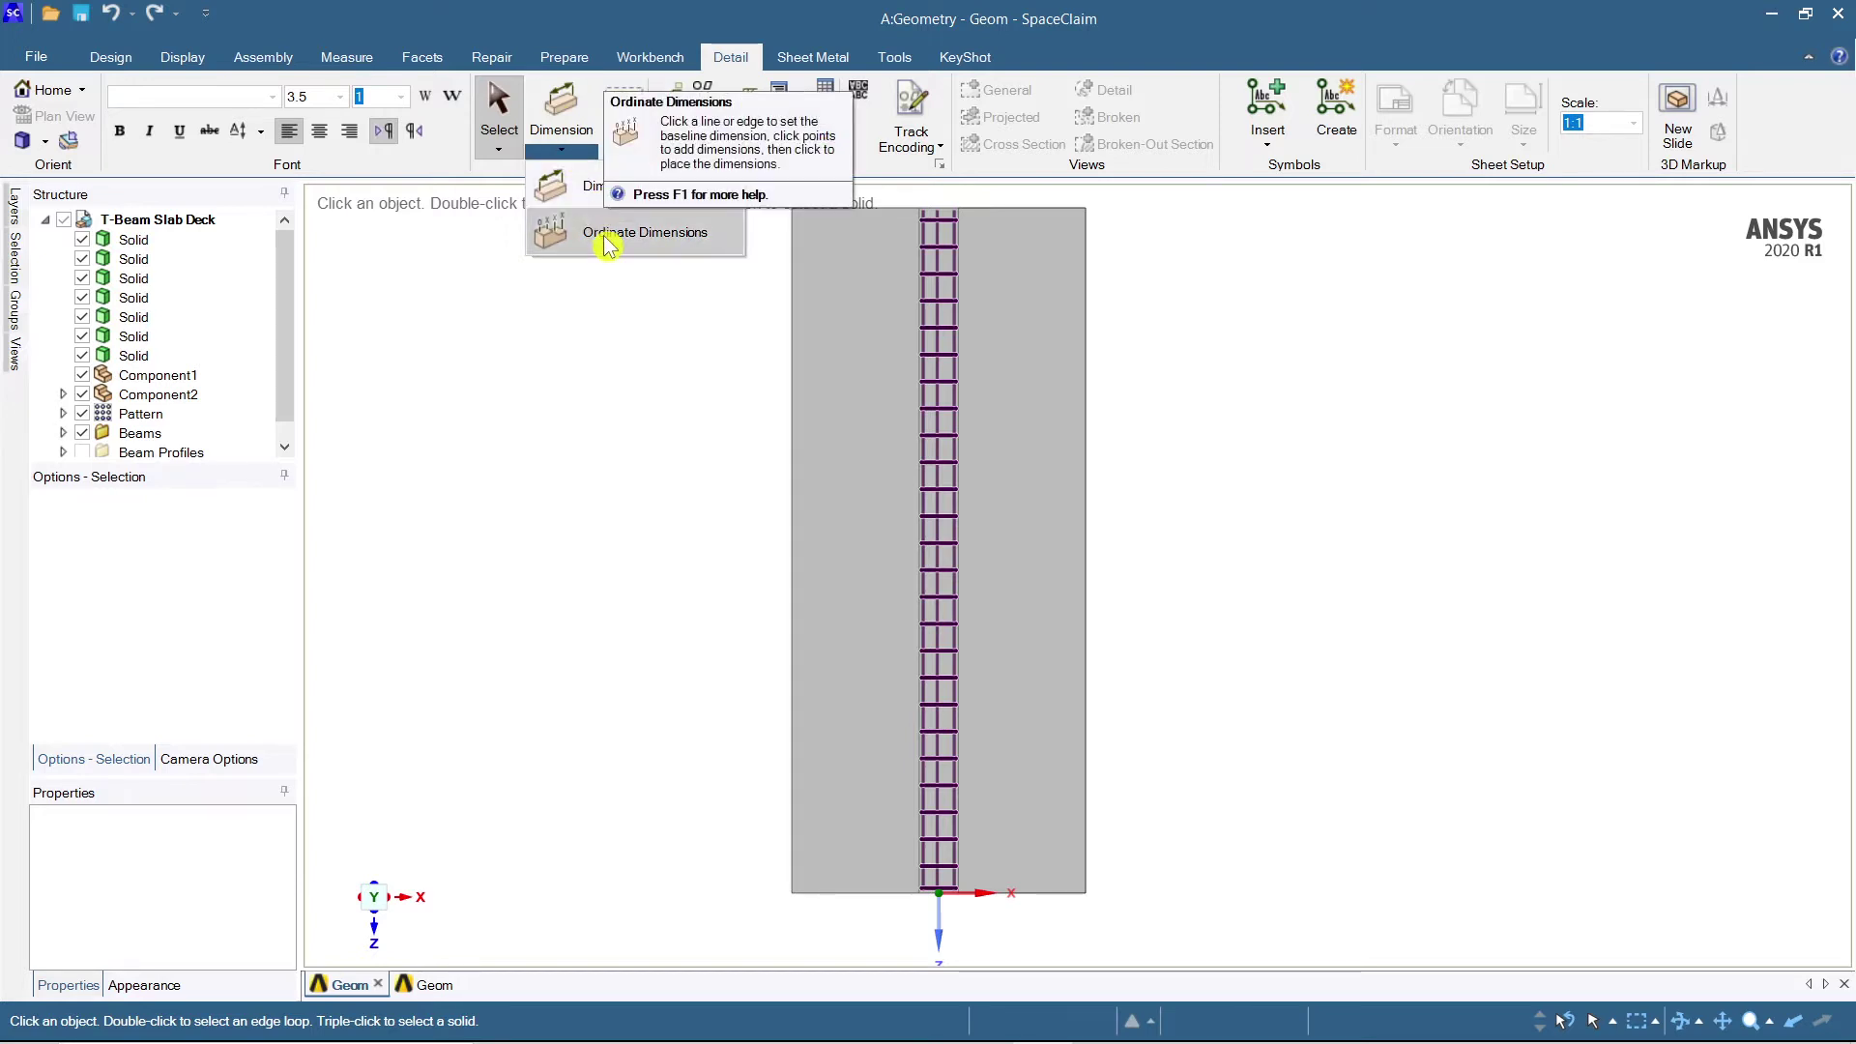
pyautogui.click(611, 335)
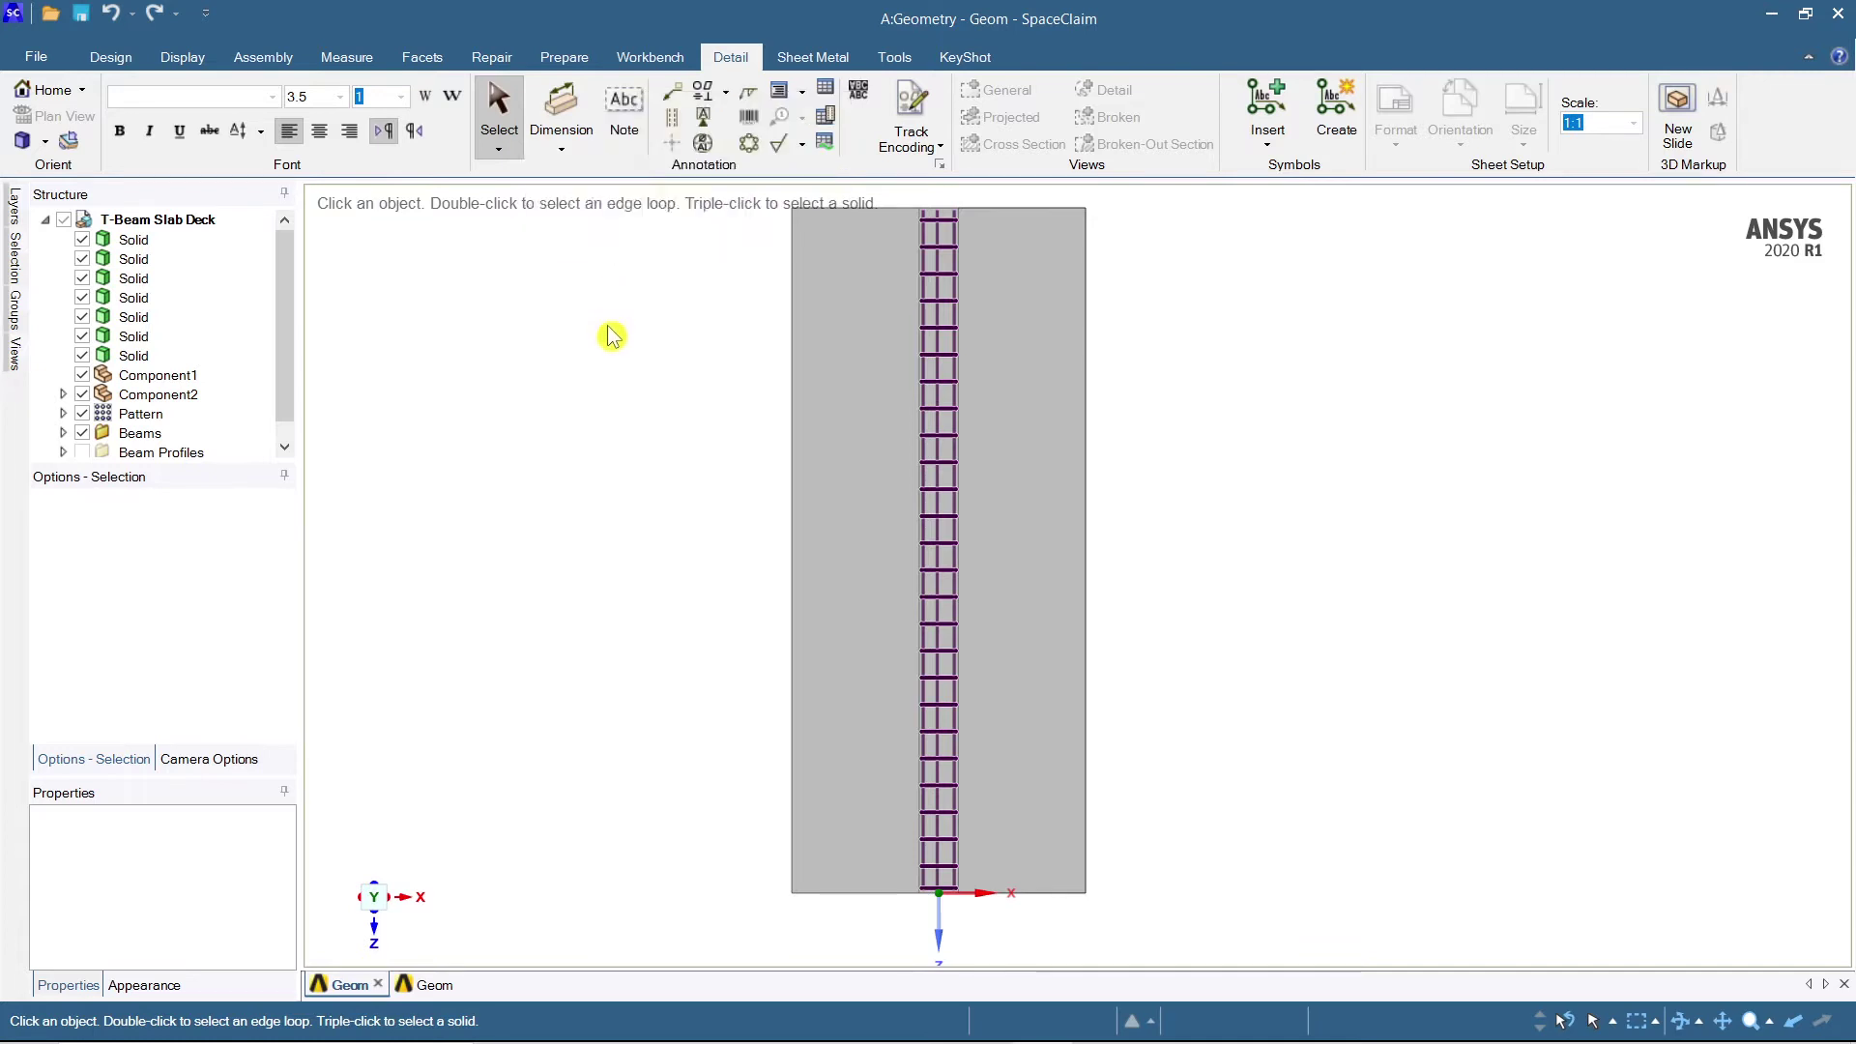
pyautogui.scroll(-1, 634, 345)
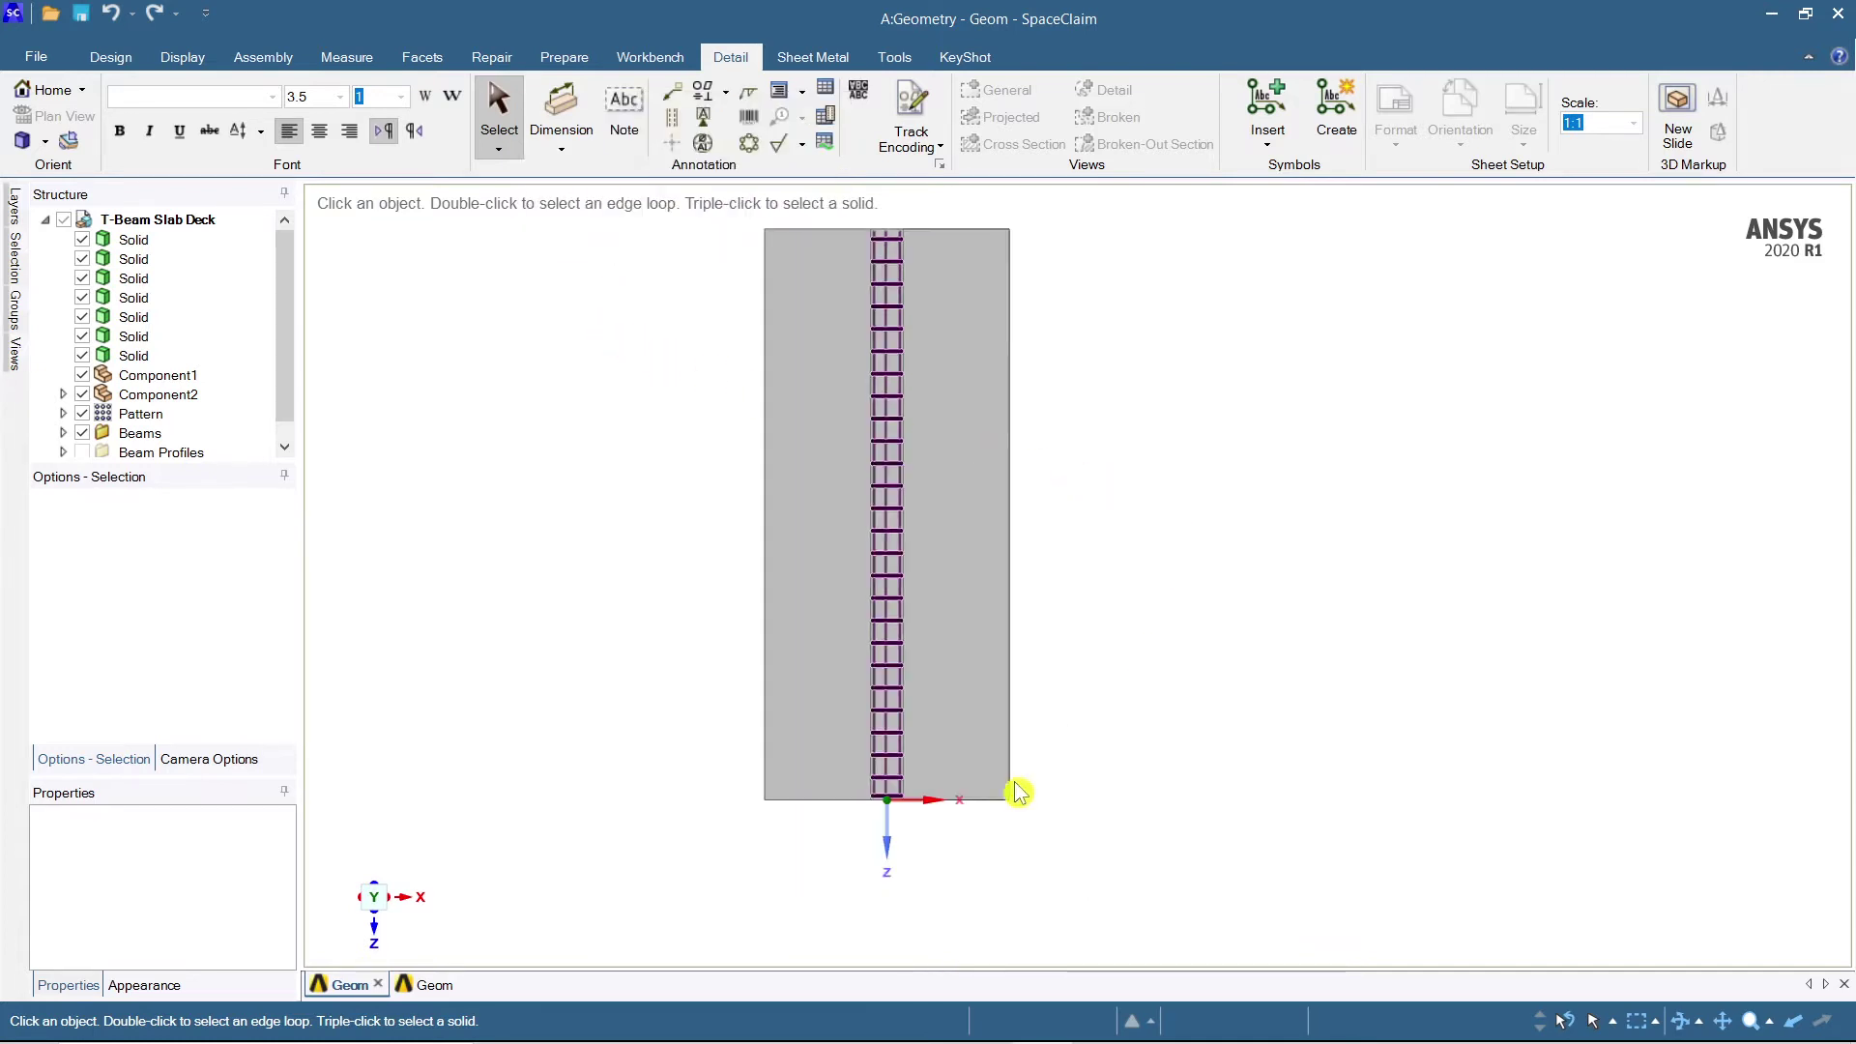
pyautogui.click(886, 756)
pyautogui.press('Escape')
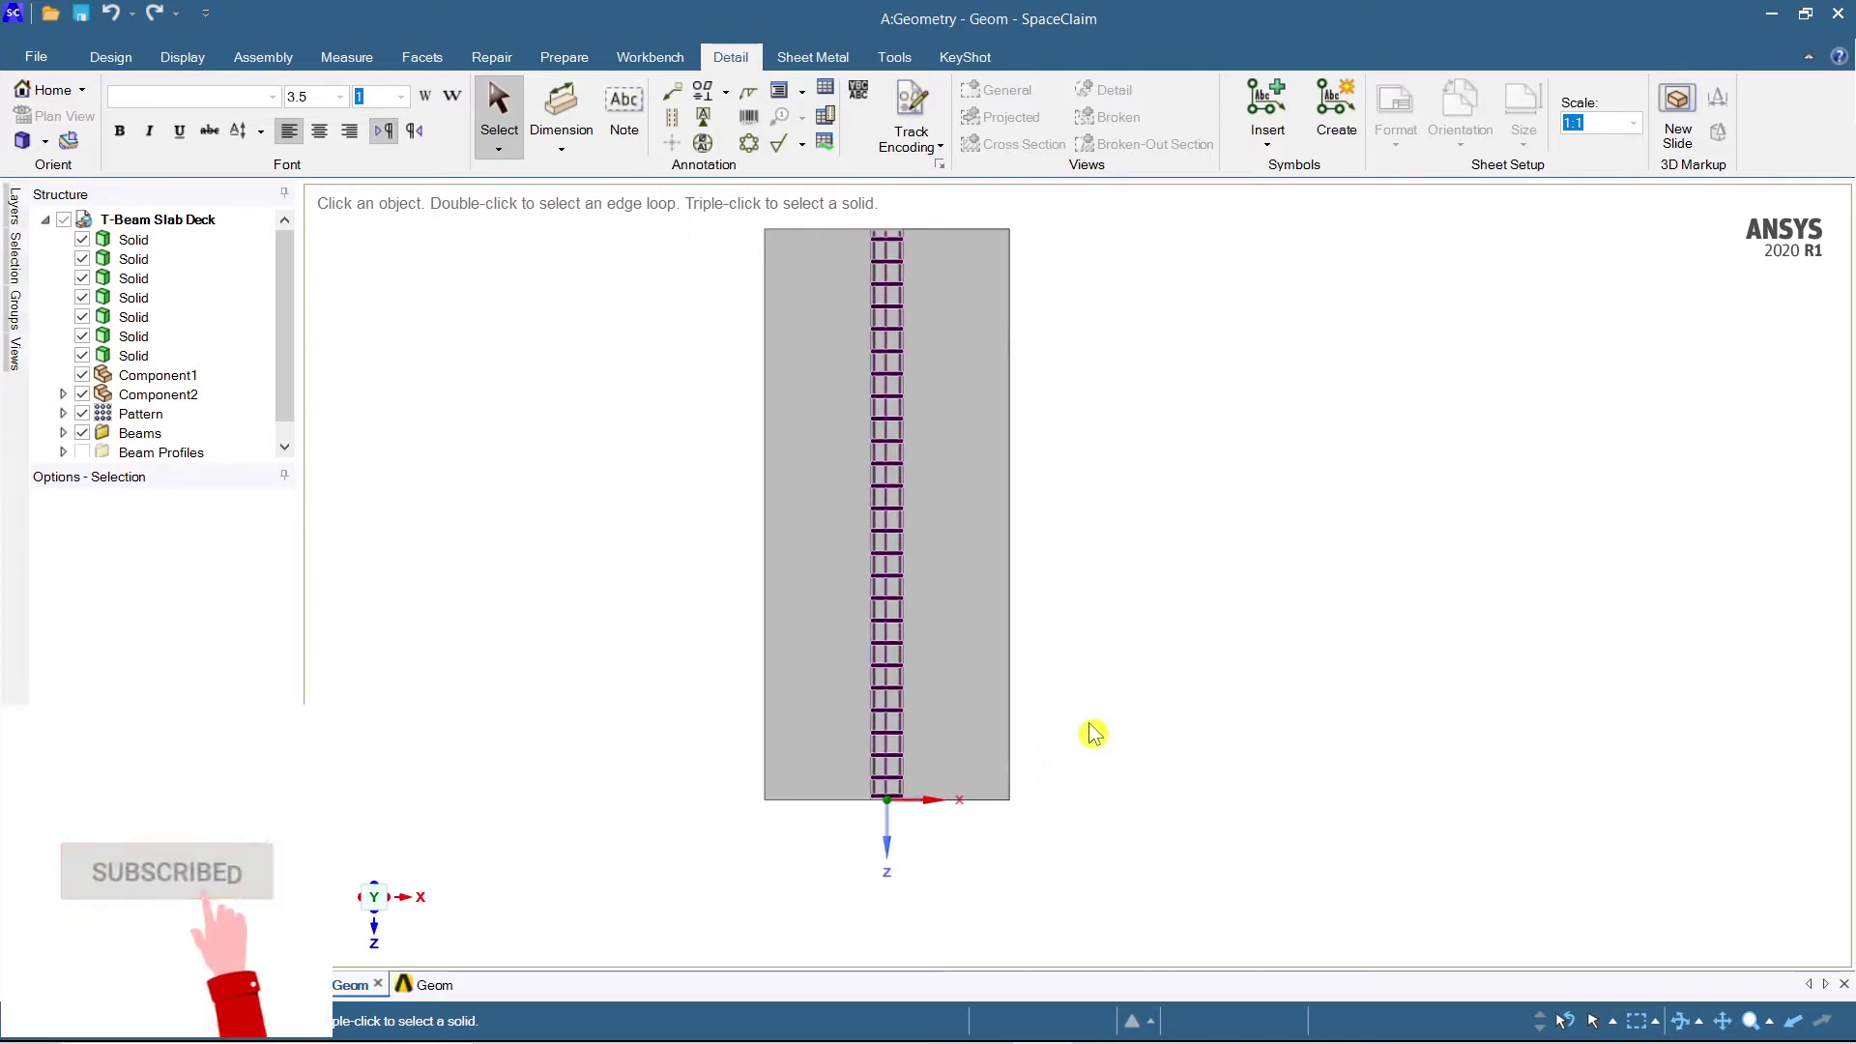
pyautogui.keyDown('ctrl'); pyautogui.moveTo(1089, 724); pyautogui.dragTo(1111, 787, button='middle'); pyautogui.keyUp('ctrl')
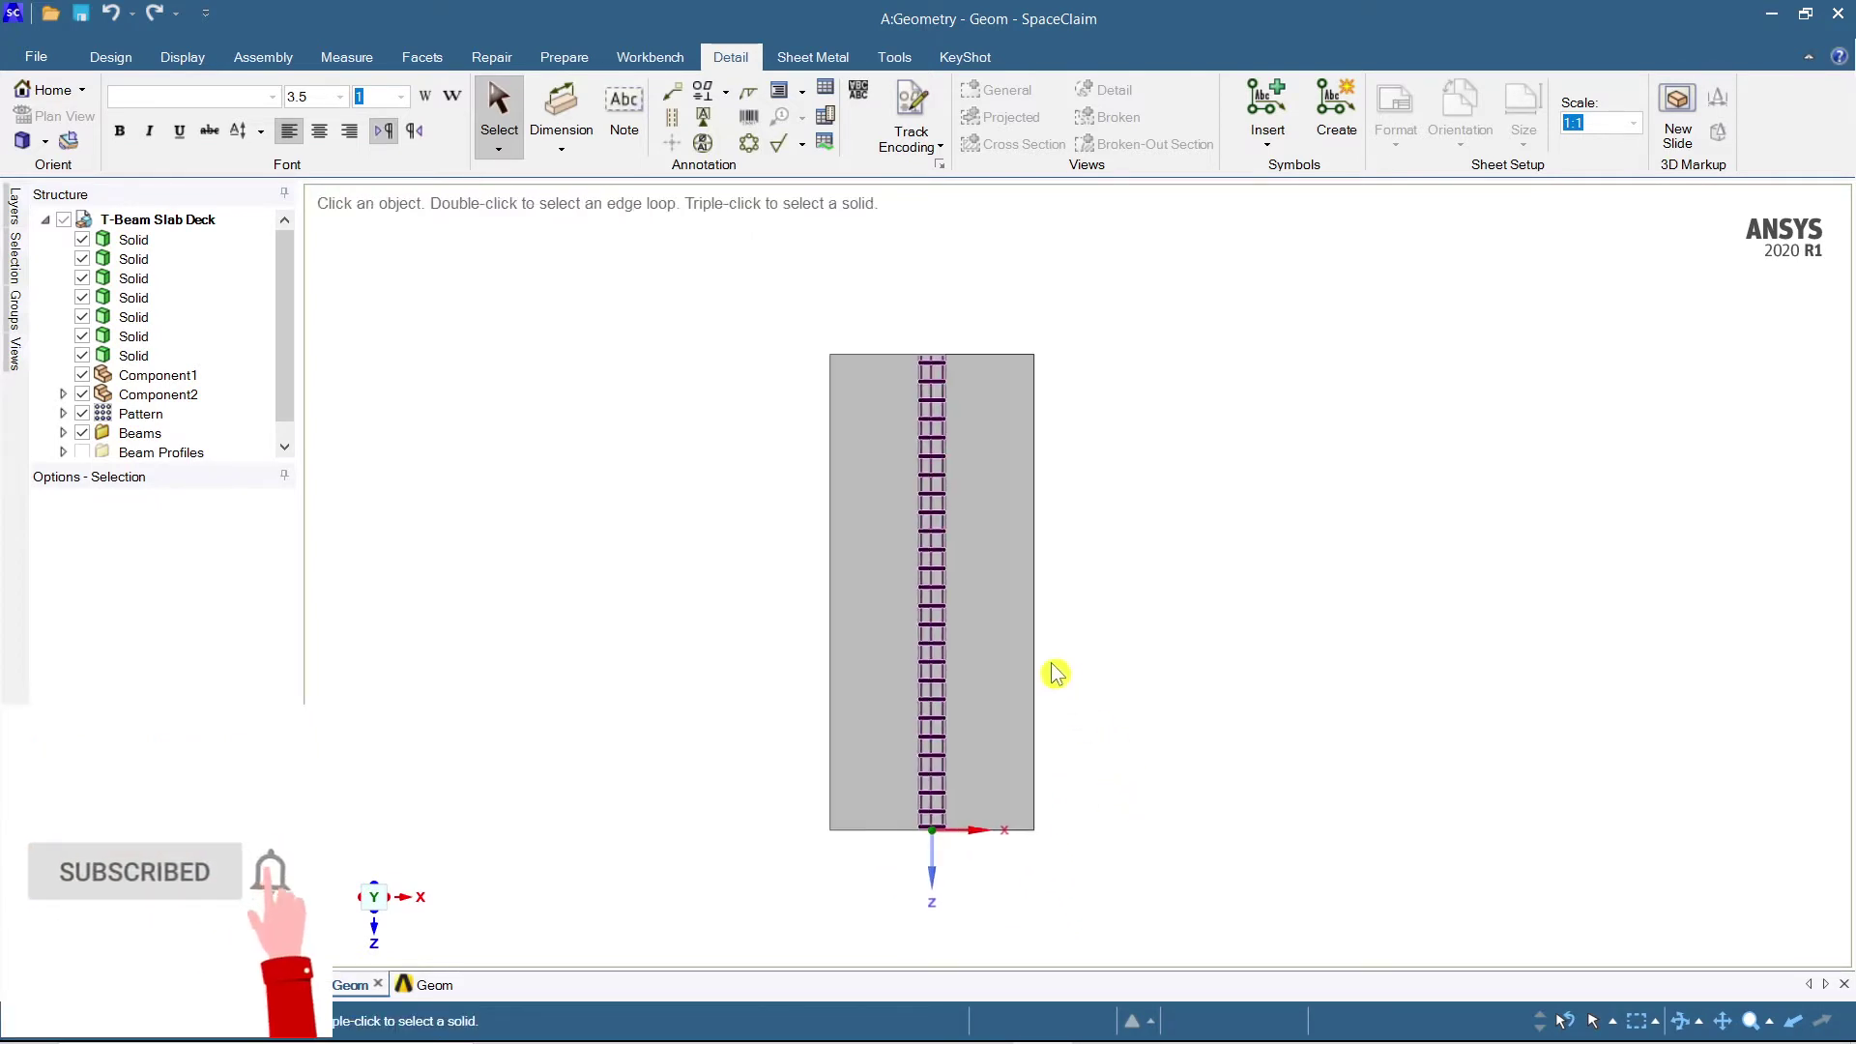
pyautogui.click(568, 125)
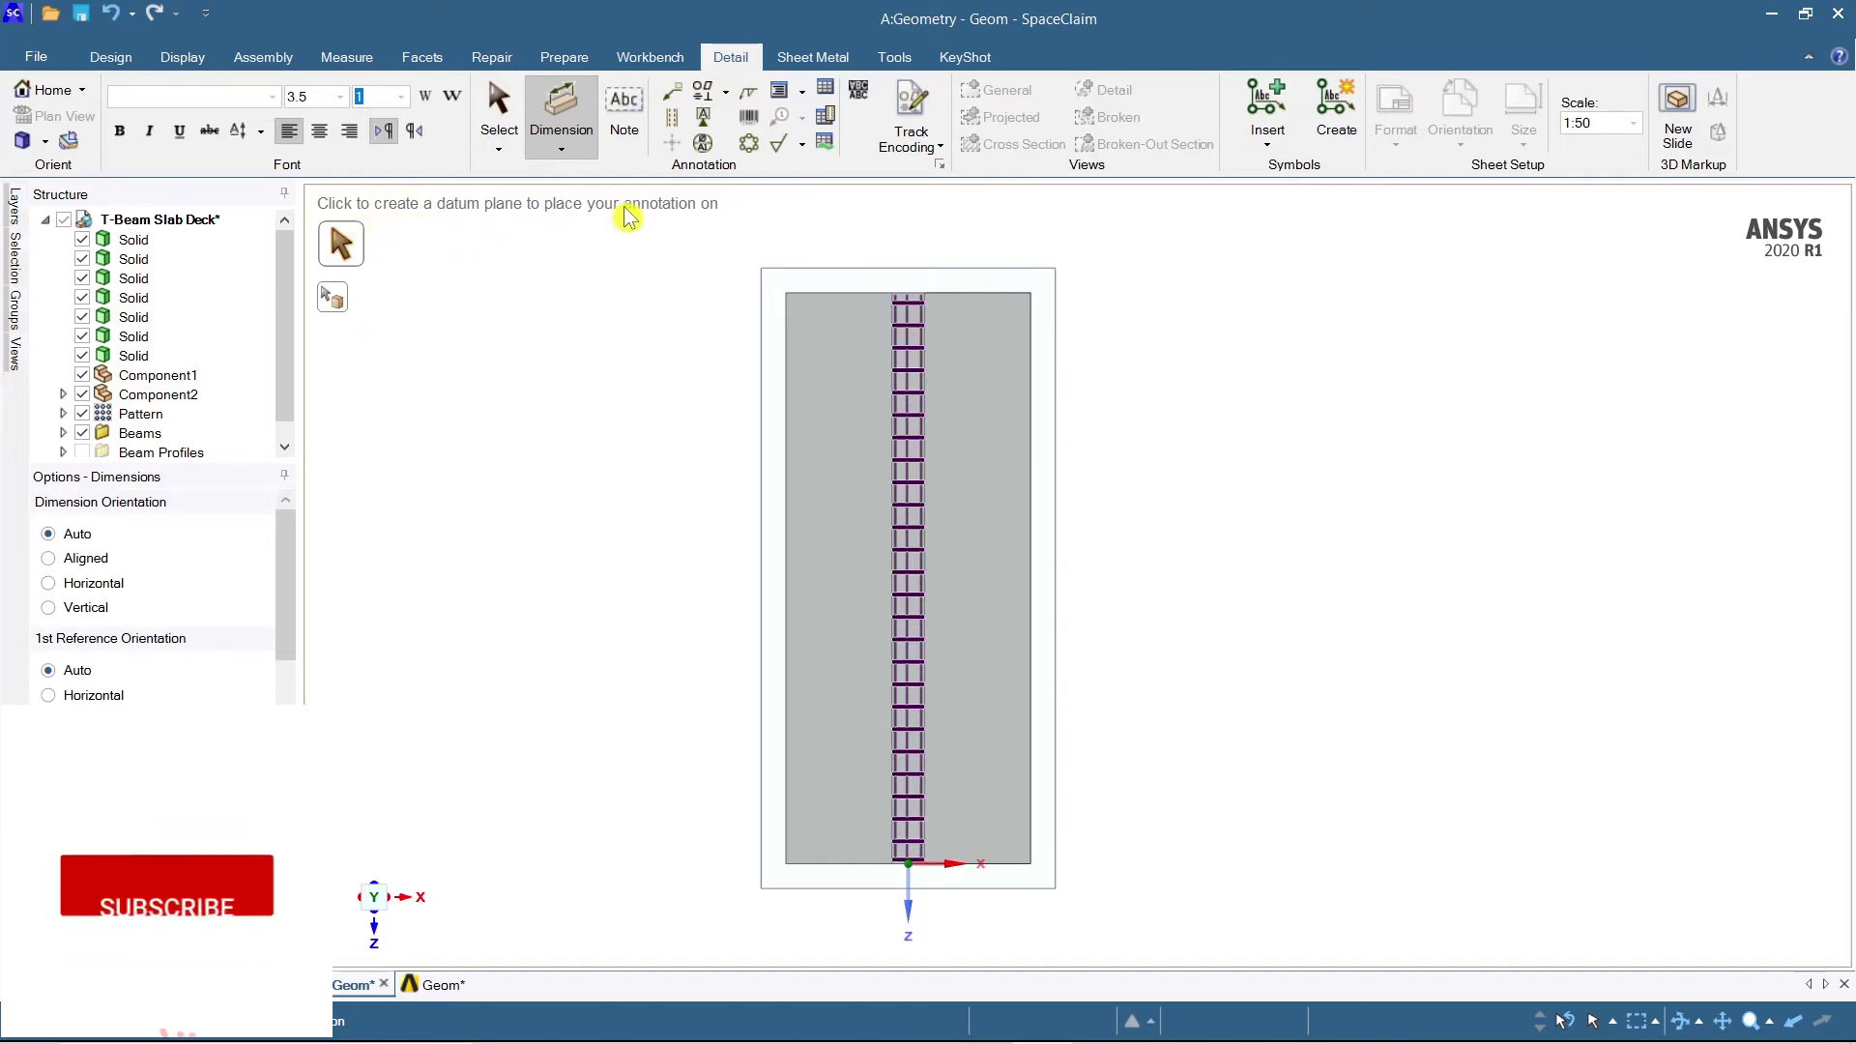
# Create an annotation plane for the dimensions, abandoning a first 6950 mm length attempt.
pyautogui.click(1053, 658)
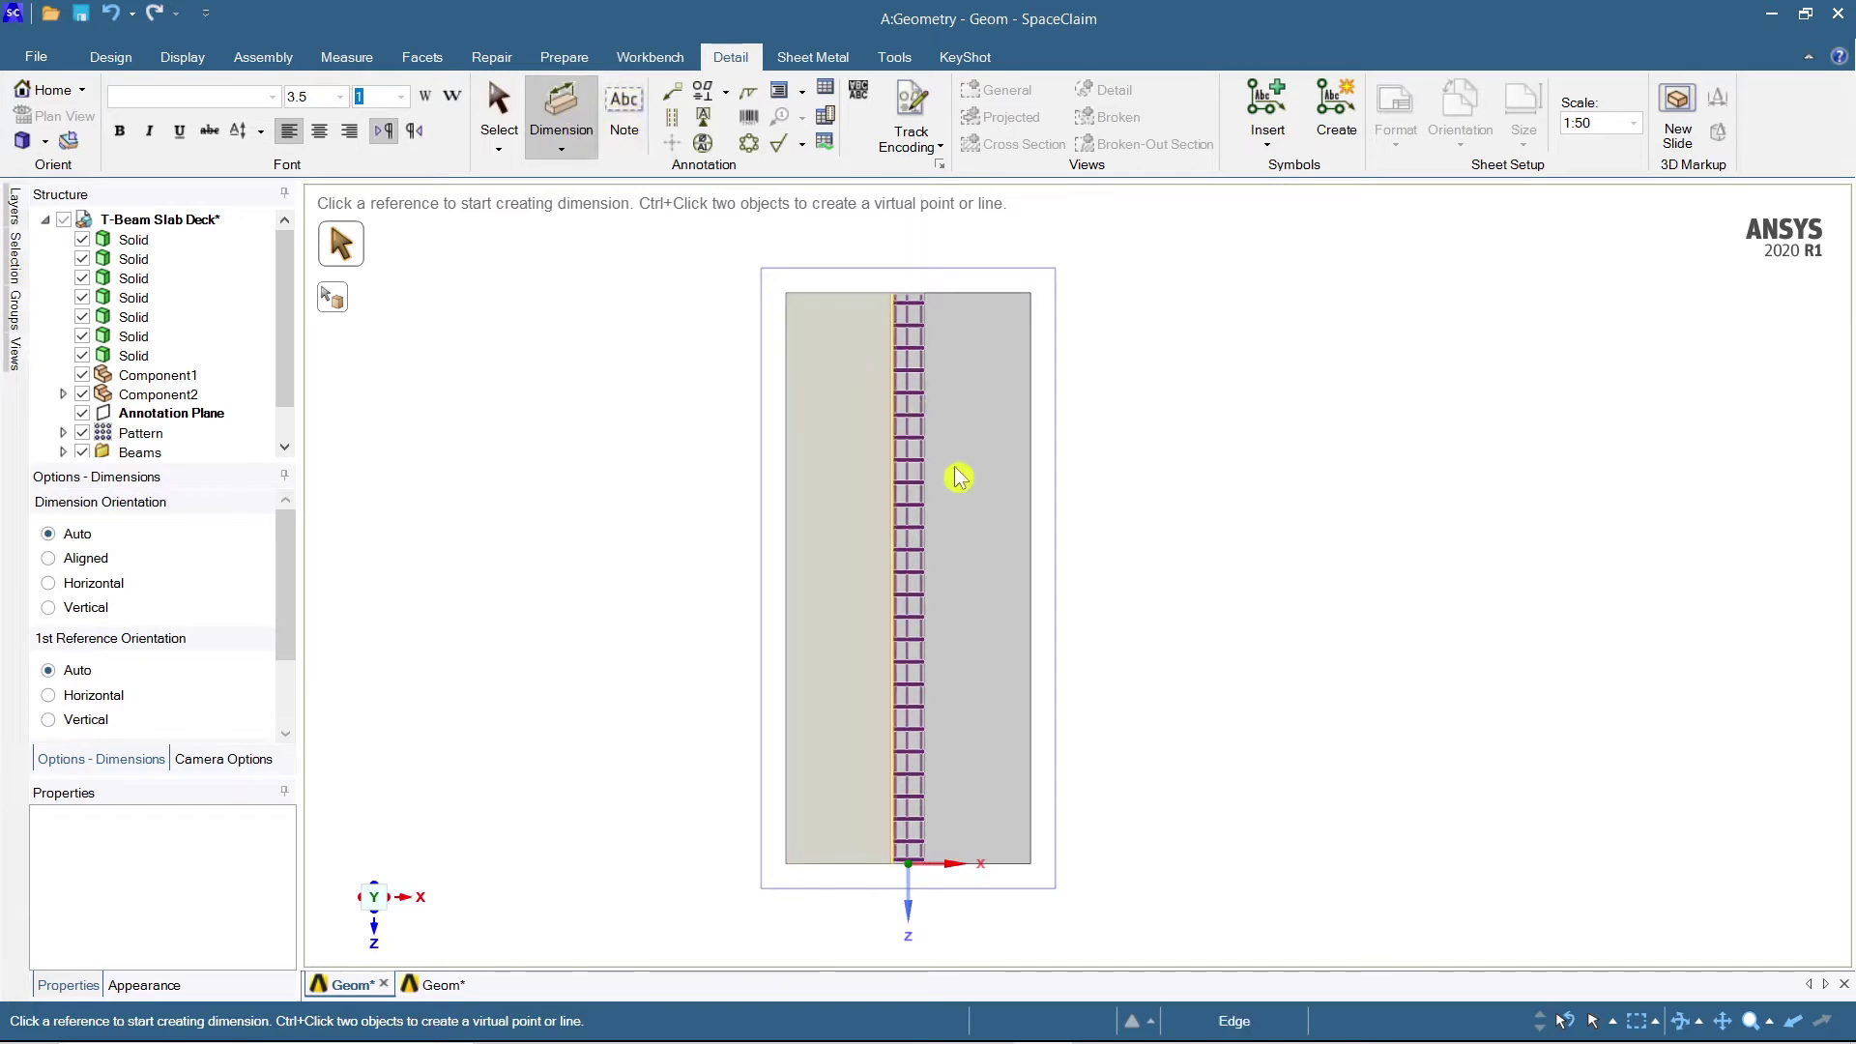
pyautogui.click(972, 516)
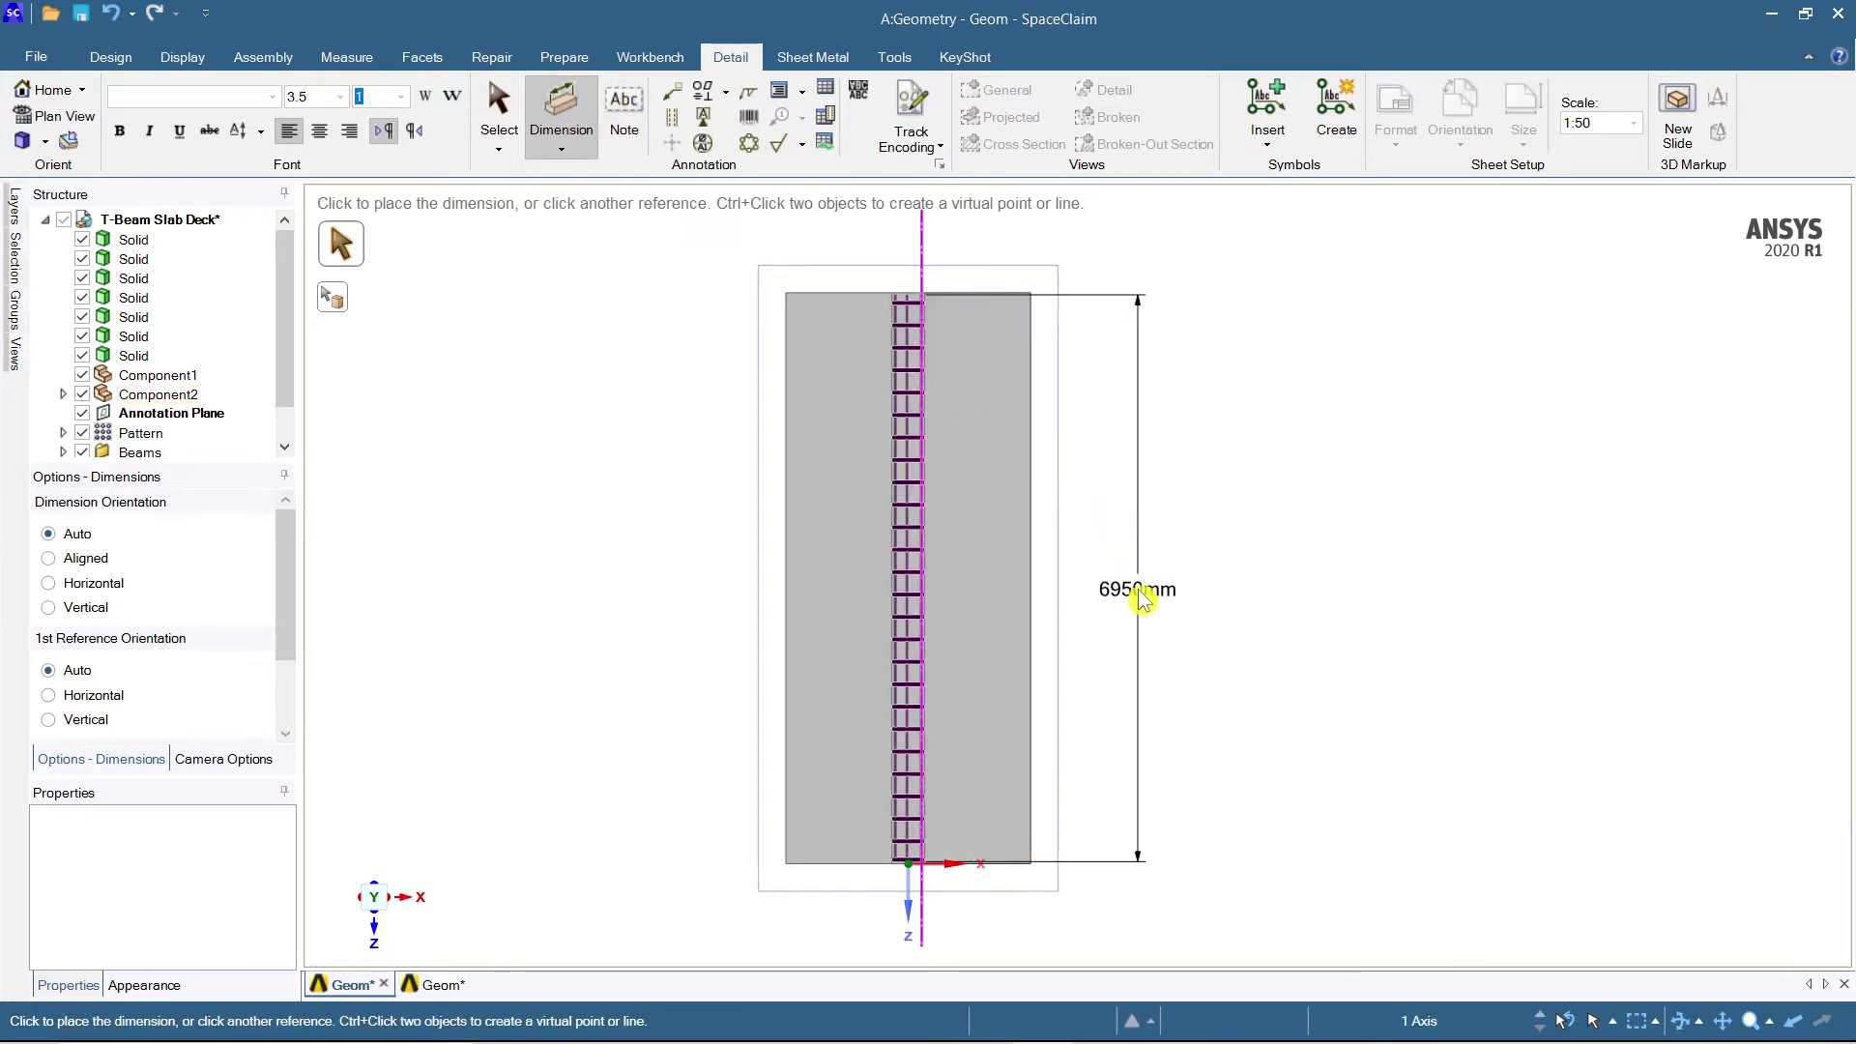
pyautogui.scroll(3, 913, 479)
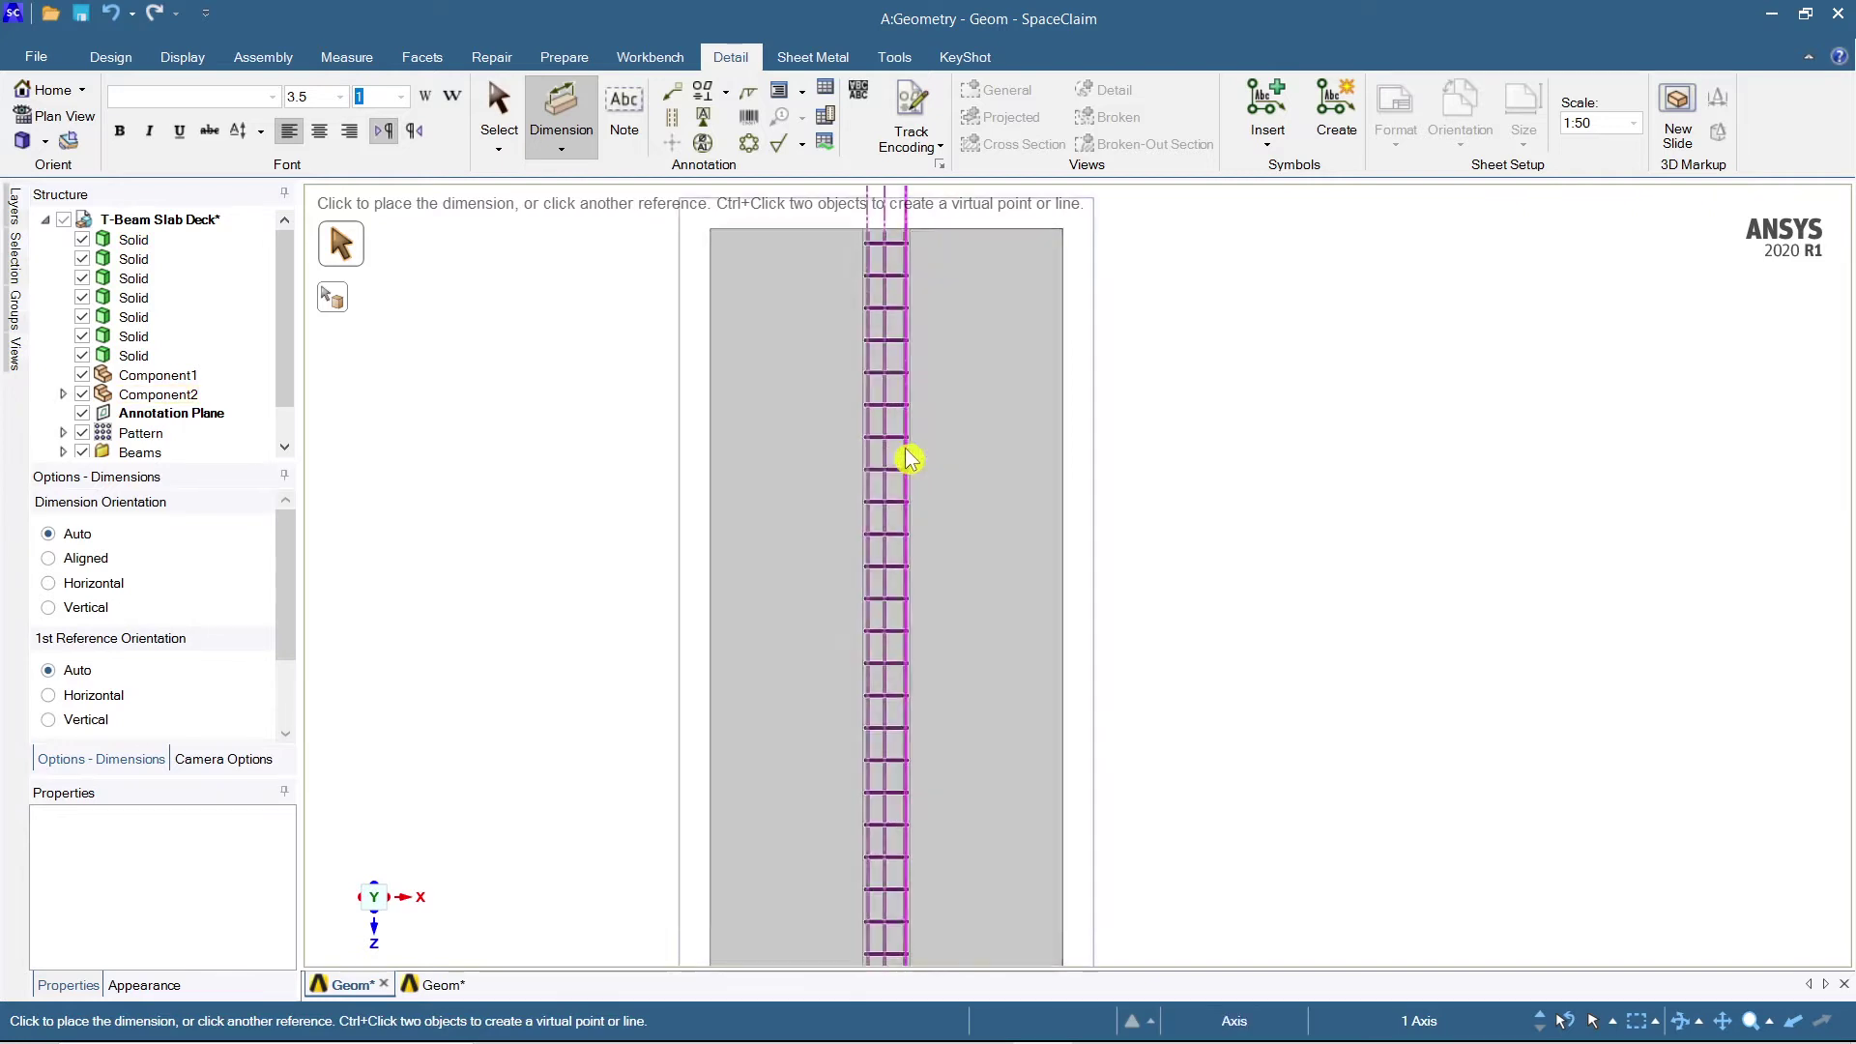
pyautogui.scroll(1, 914, 455)
pyautogui.scroll(-2, 967, 445)
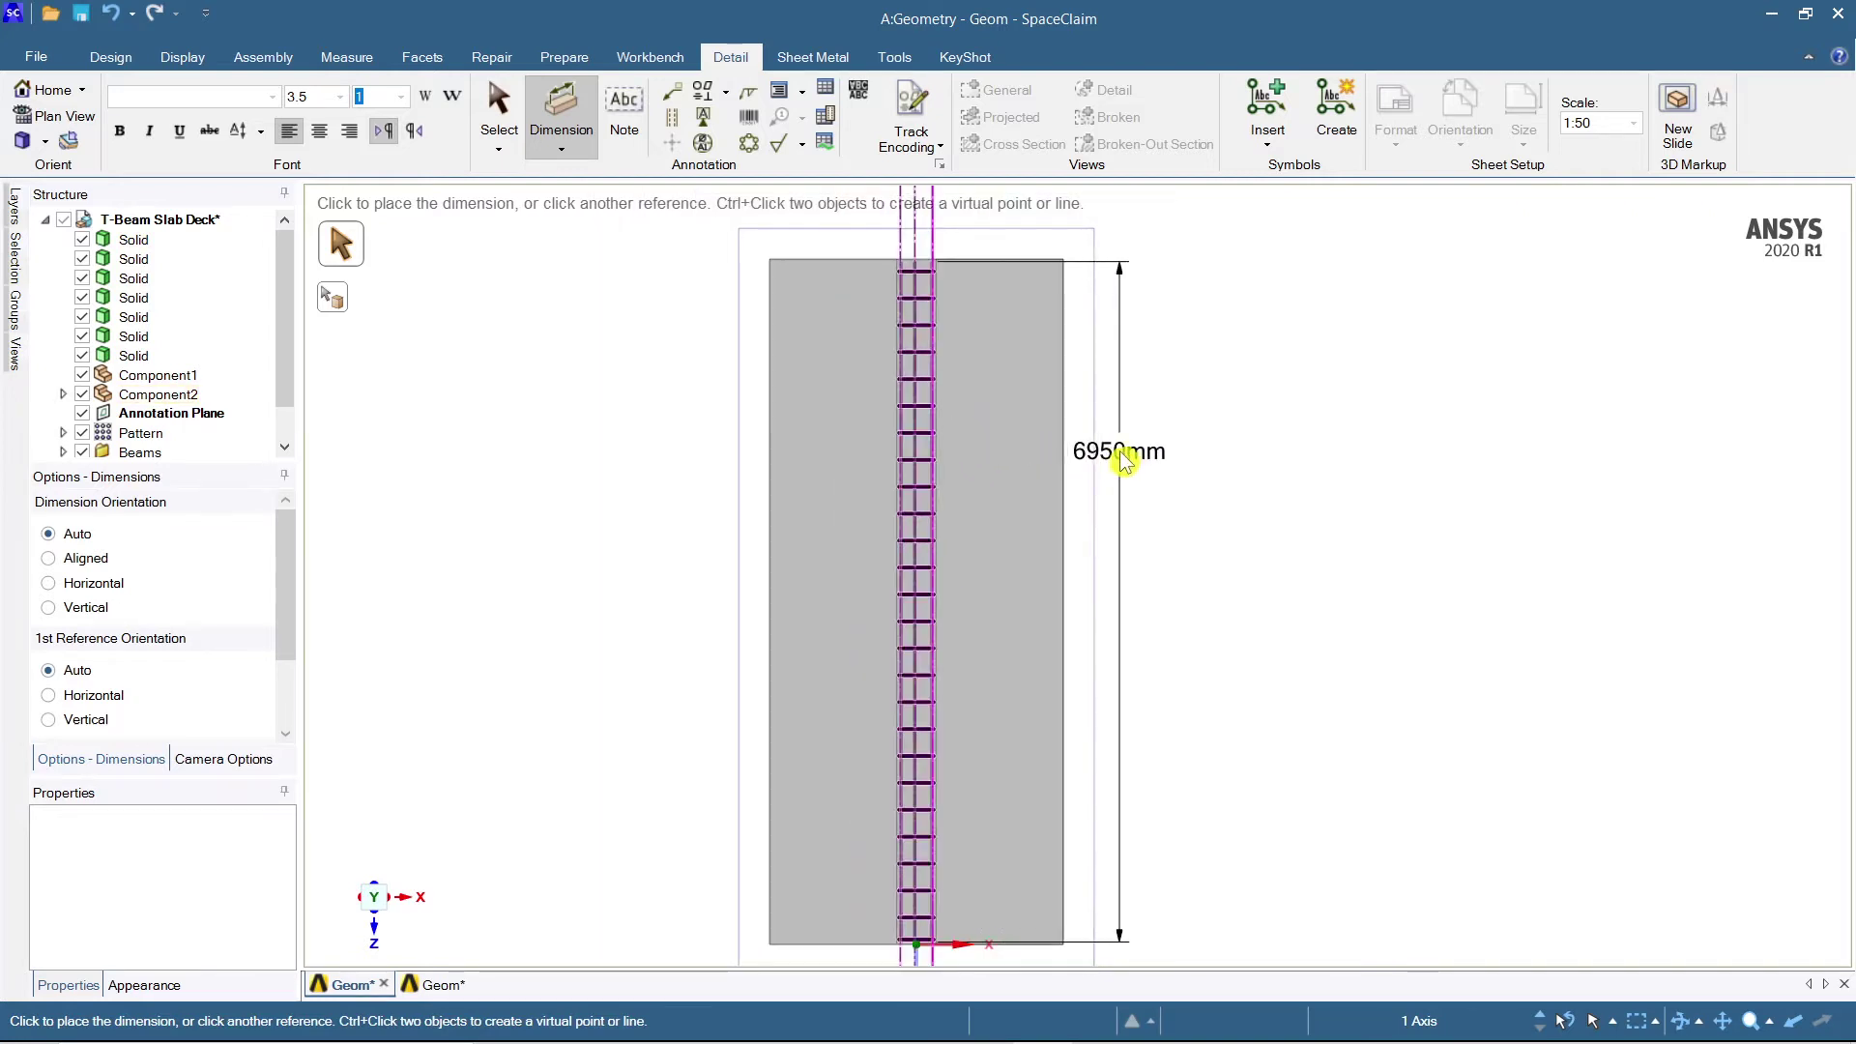
pyautogui.press('Escape')
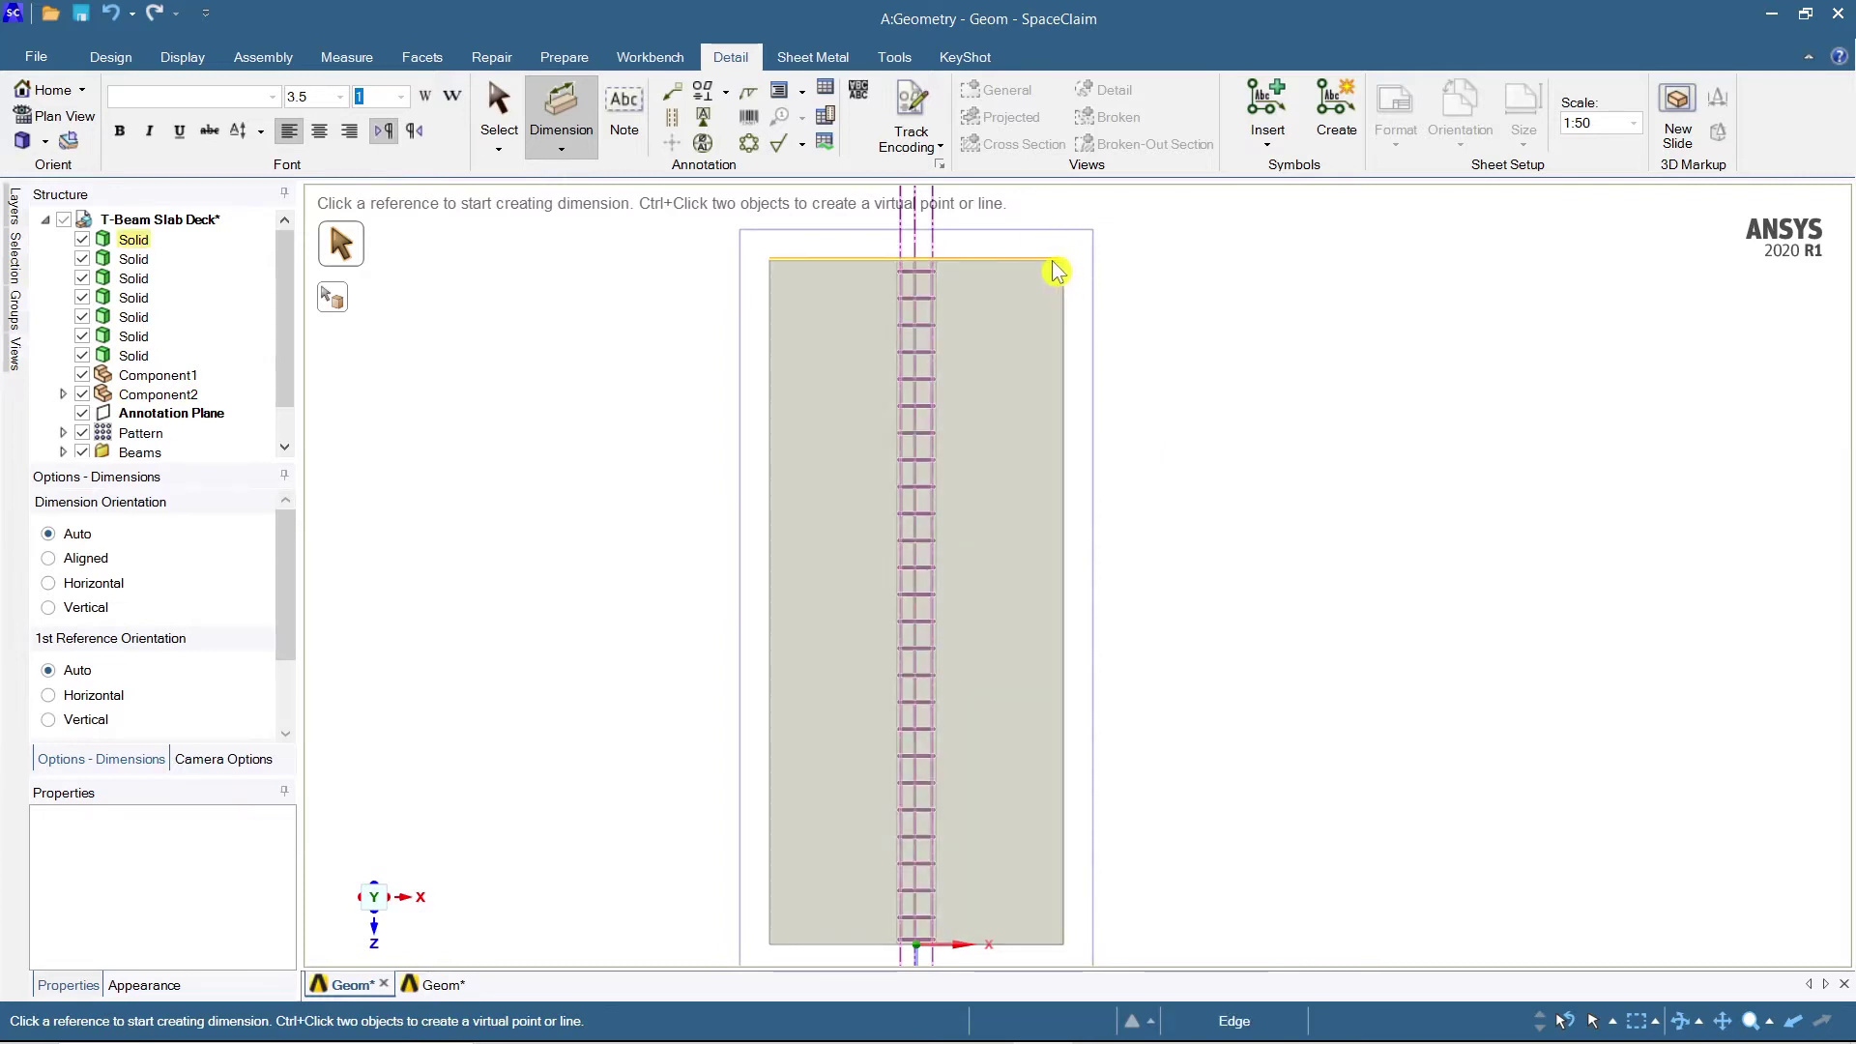
# Dimension the slab's top edge with a 3000mm width placed above the beam.
pyautogui.click(1054, 263)
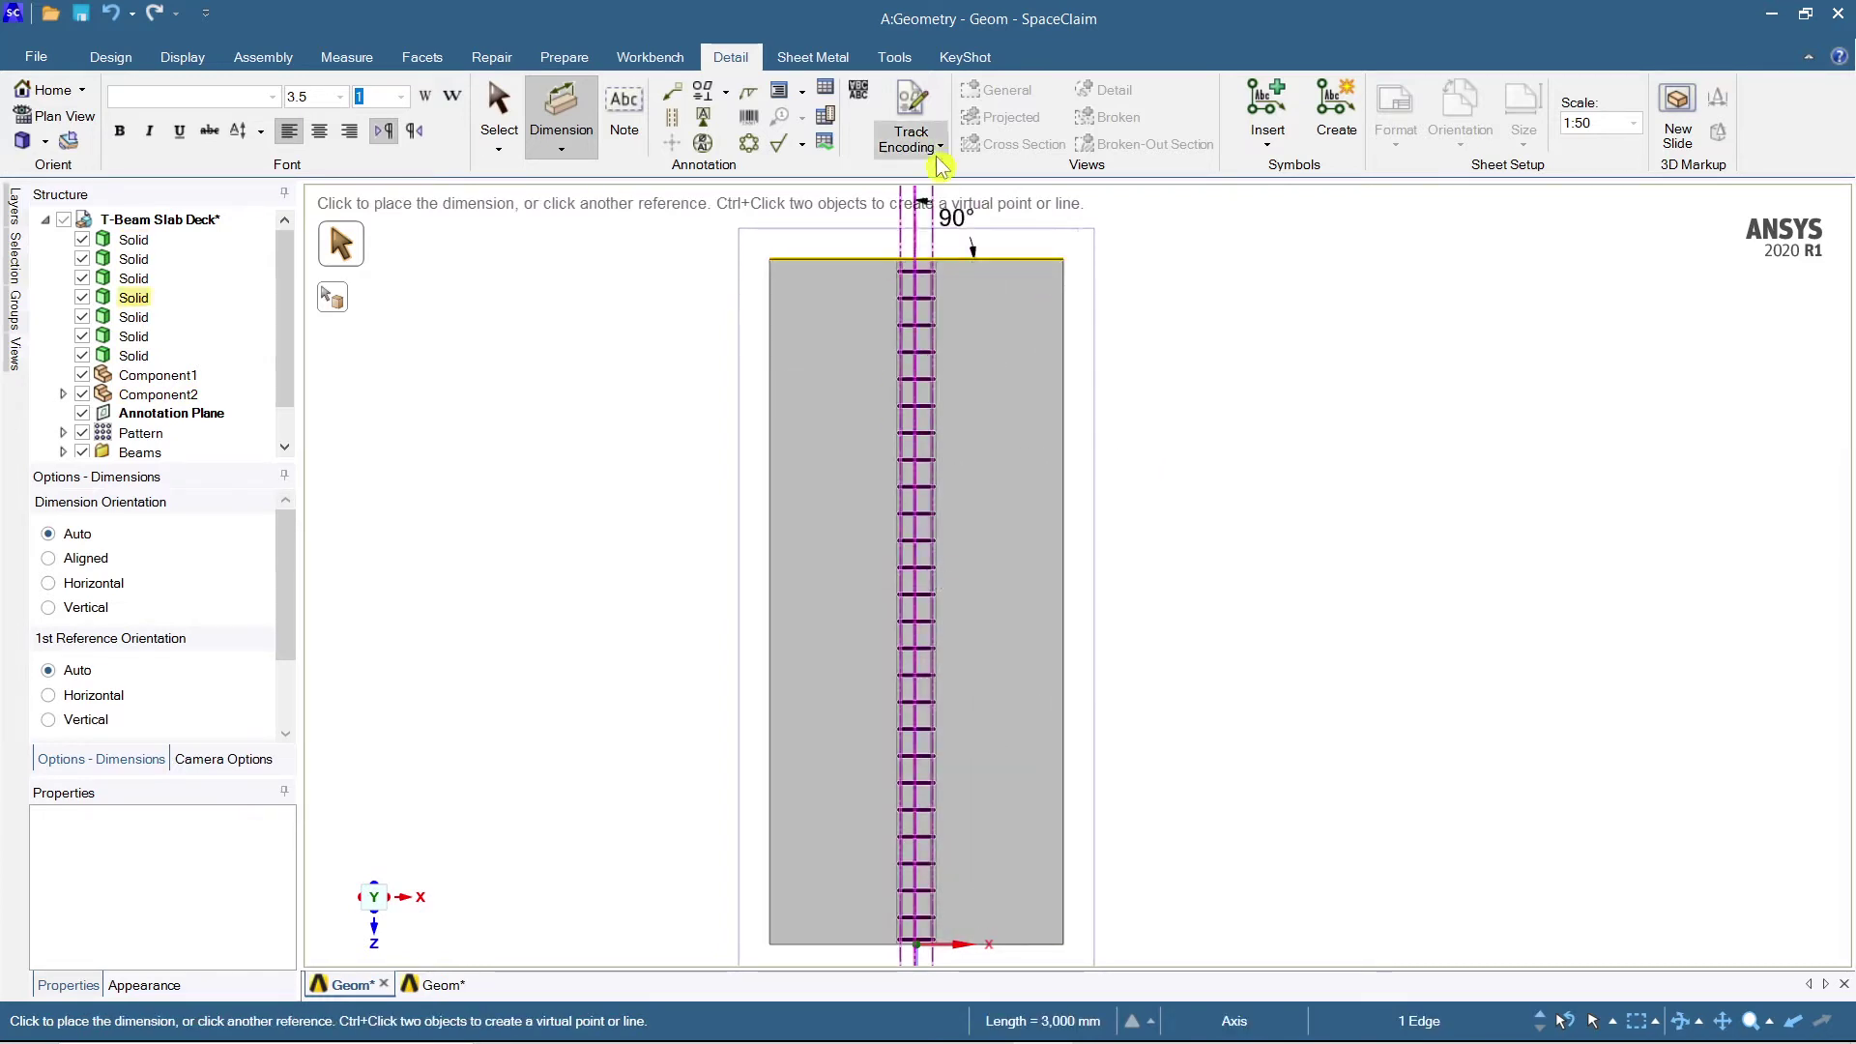
pyautogui.scroll(2, 962, 242)
pyautogui.scroll(-4, 1035, 247)
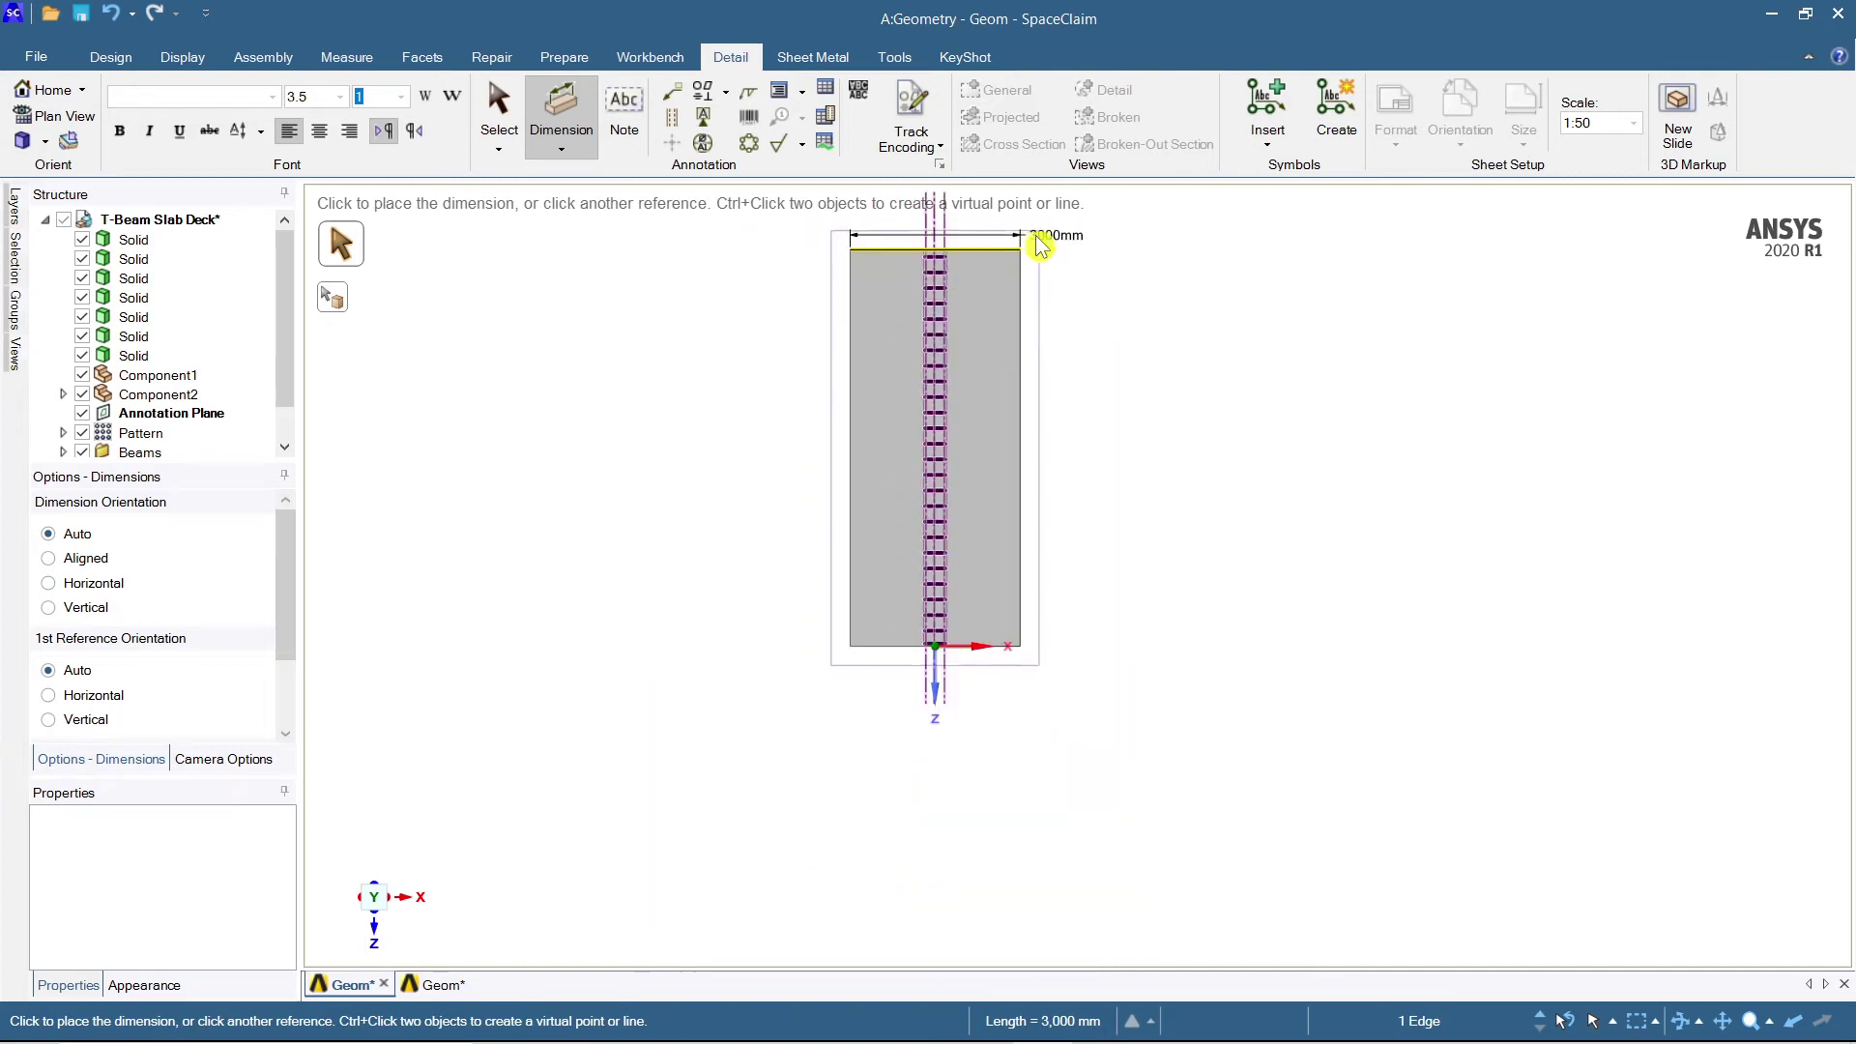
pyautogui.keyDown('shift'); pyautogui.moveTo(1007, 274); pyautogui.dragTo(1008, 404, button='middle'); pyautogui.keyUp('shift')
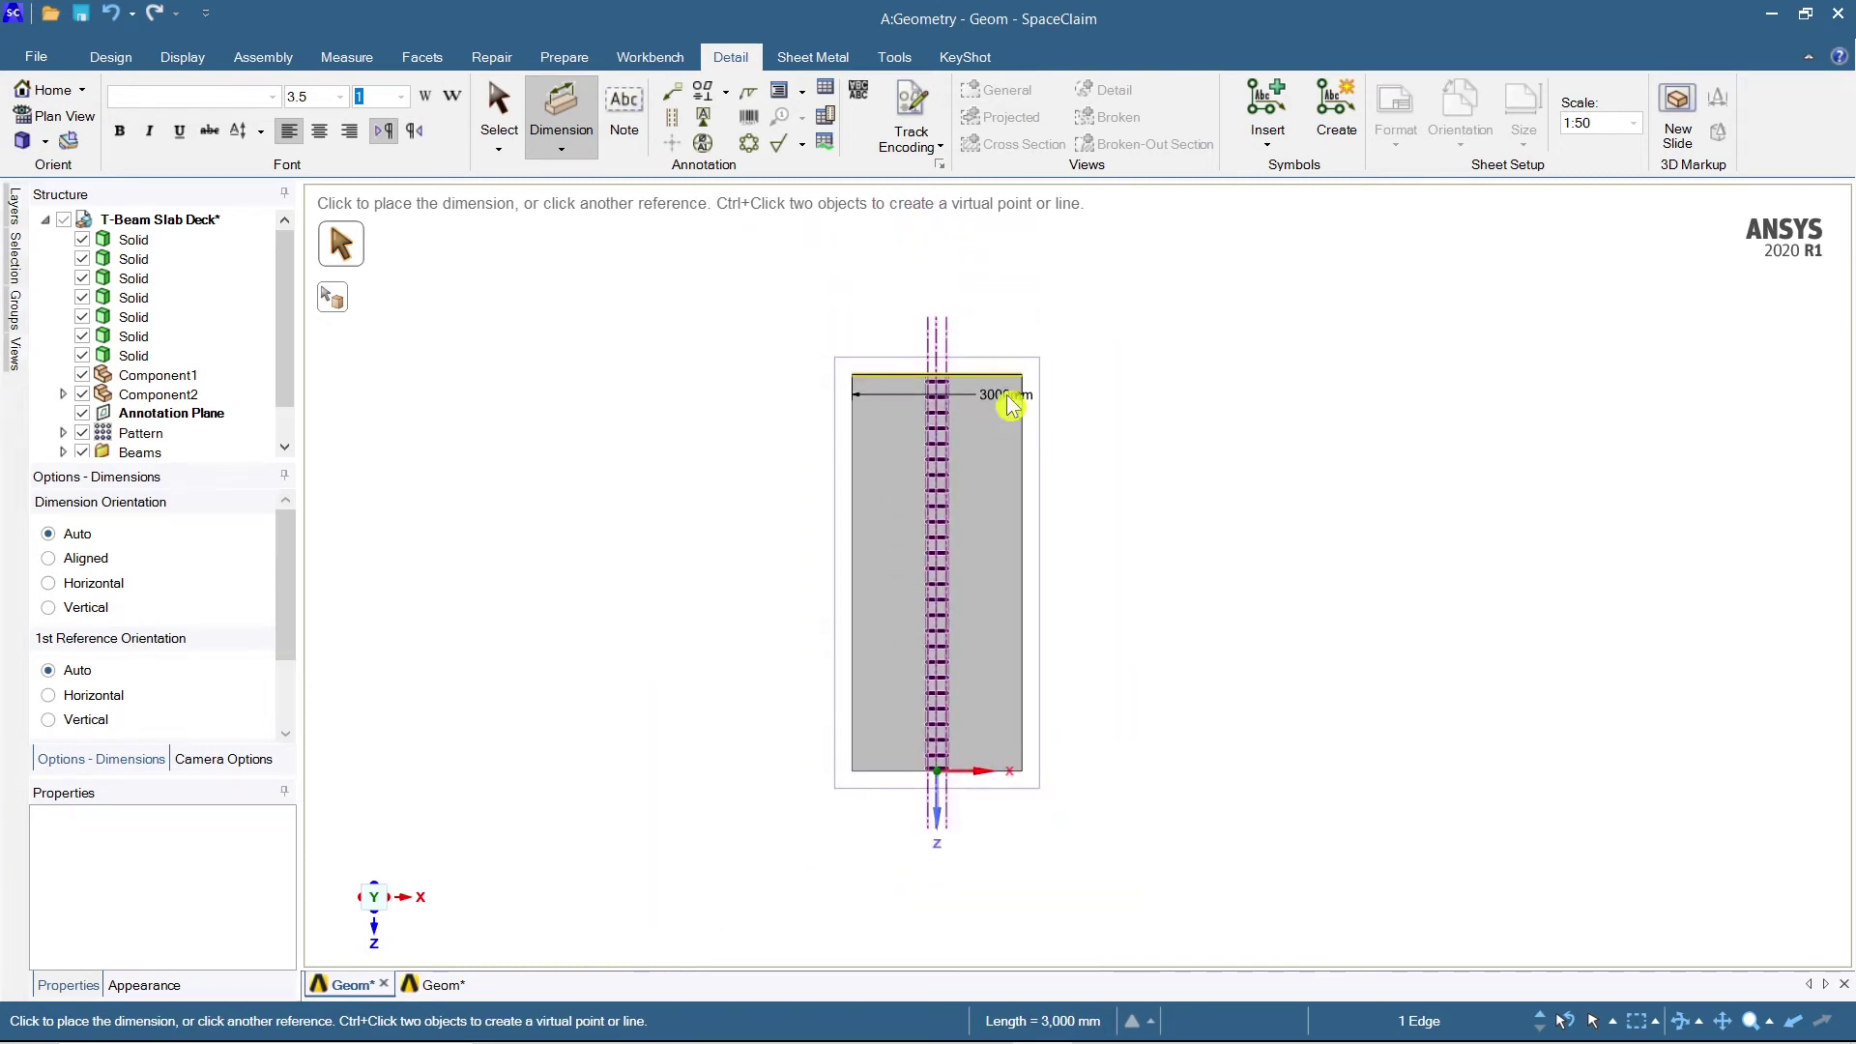
pyautogui.scroll(3, 962, 355)
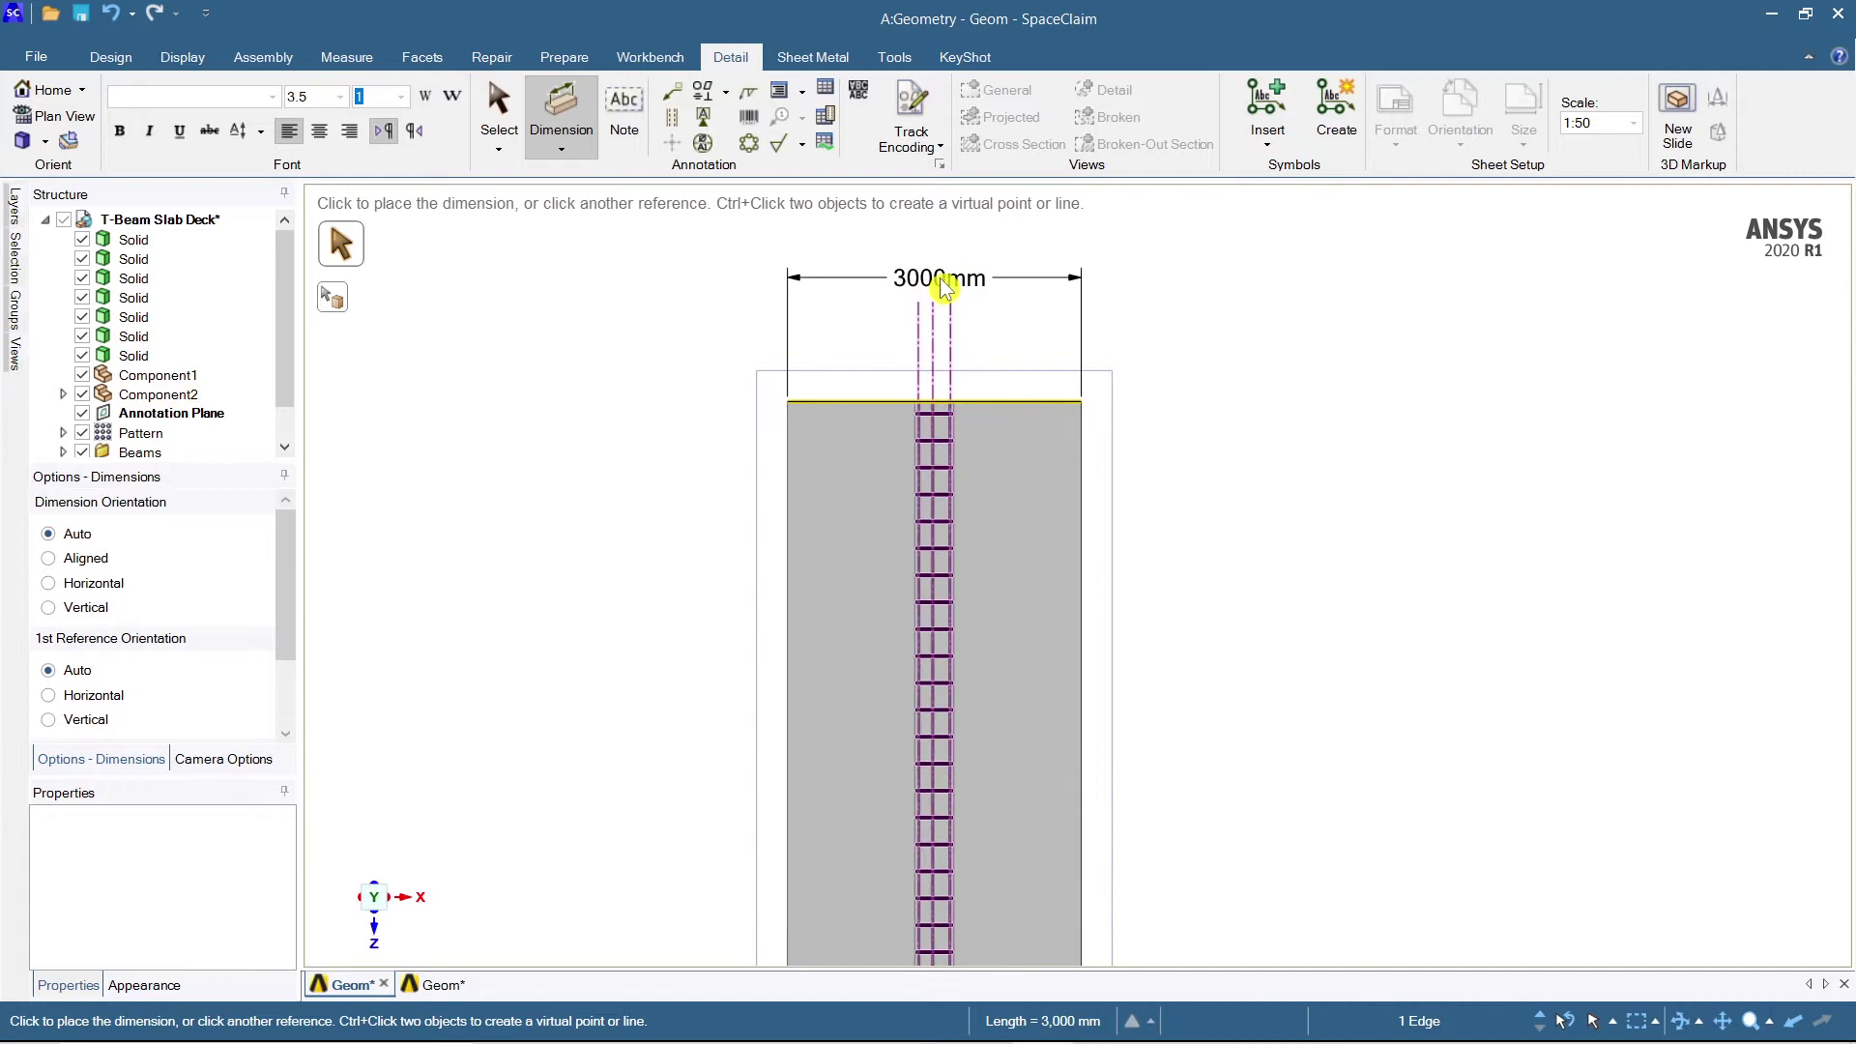
pyautogui.click(1042, 410)
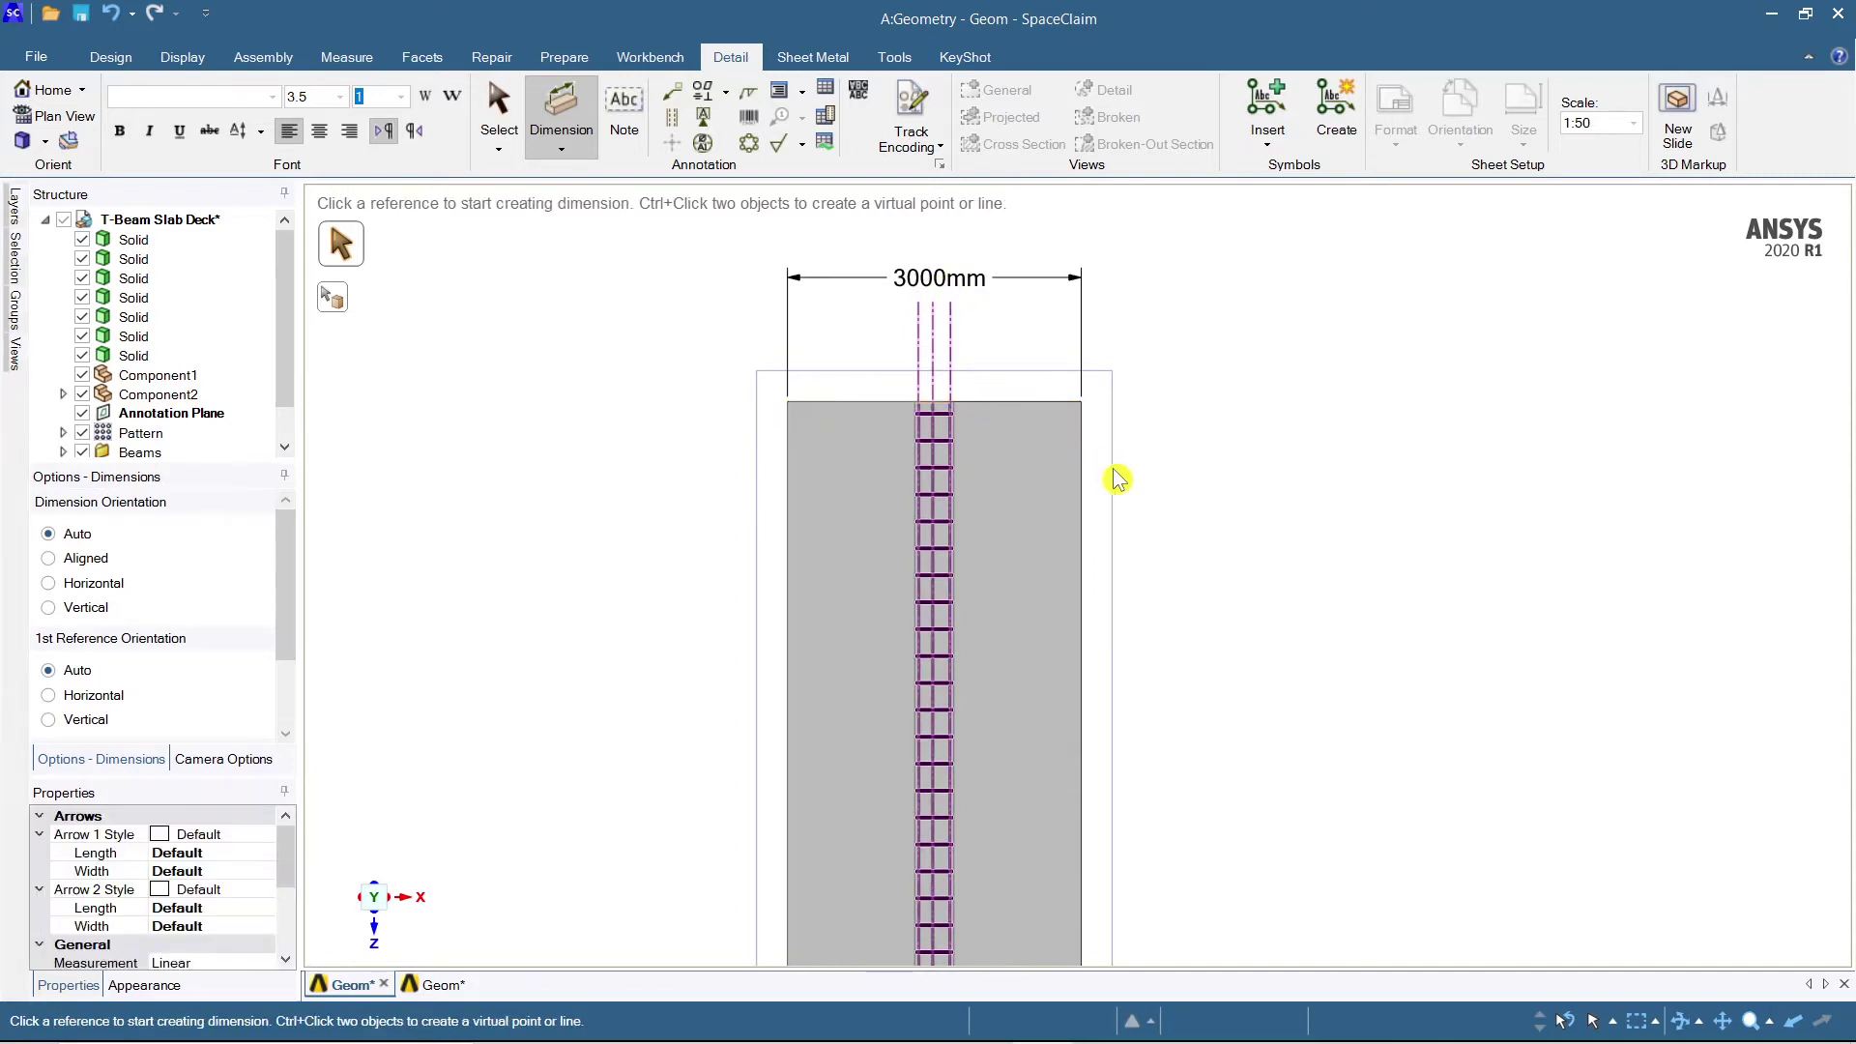
pyautogui.scroll(-4, 1118, 481)
pyautogui.keyDown('shift'); pyautogui.moveTo(1151, 643); pyautogui.dragTo(1111, 577, button='middle'); pyautogui.keyUp('shift')
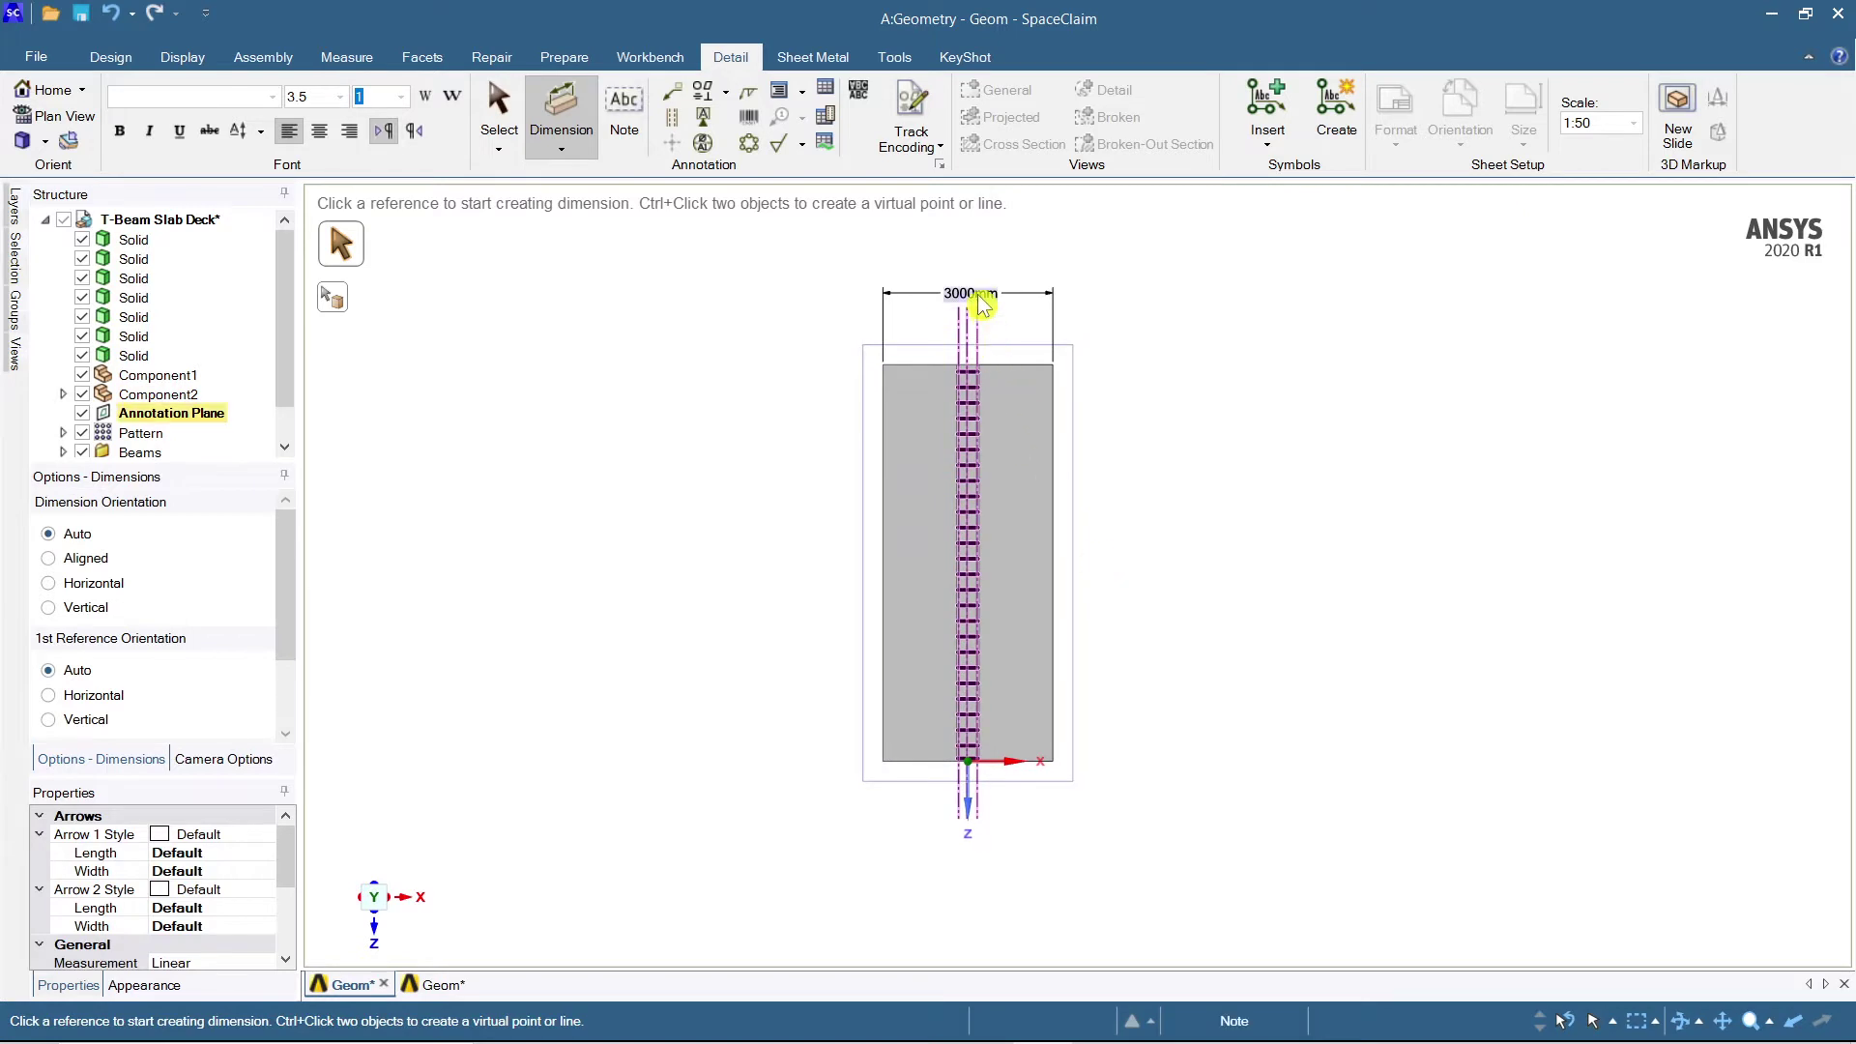
pyautogui.scroll(2, 983, 303)
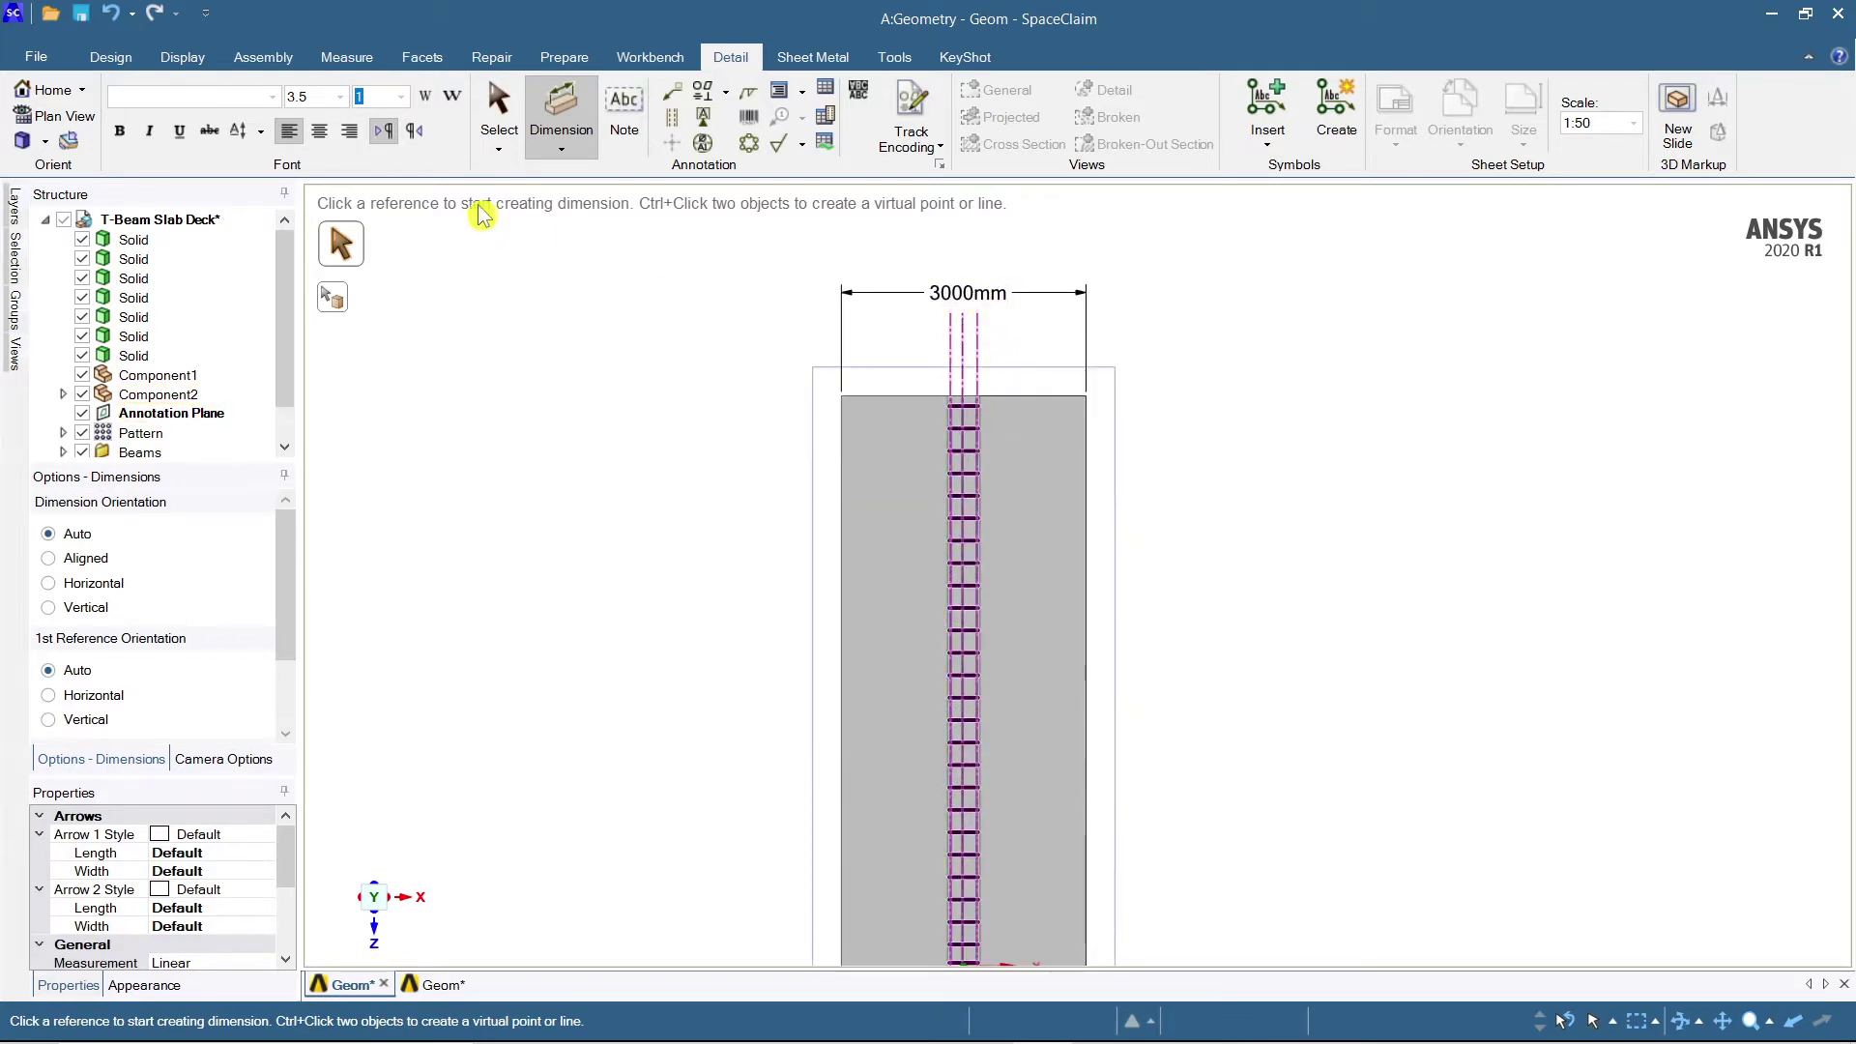
pyautogui.click(36, 56)
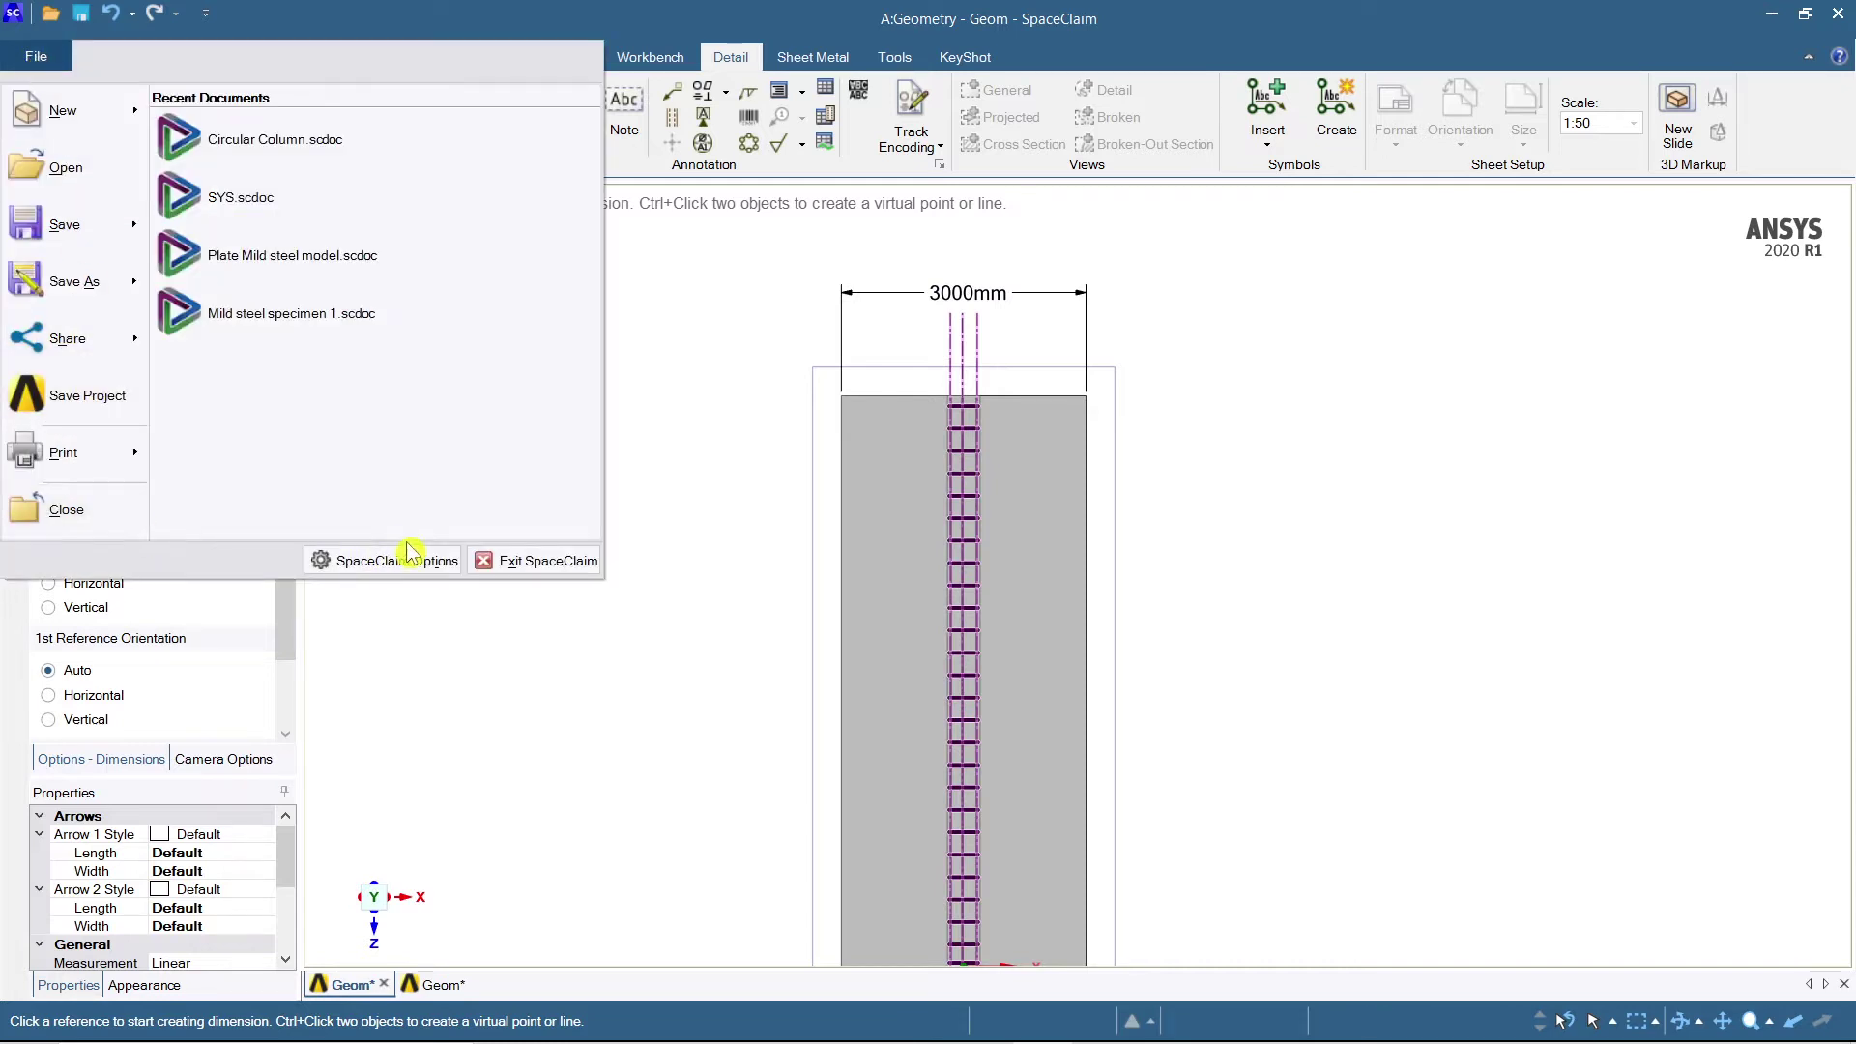
pyautogui.click(428, 578)
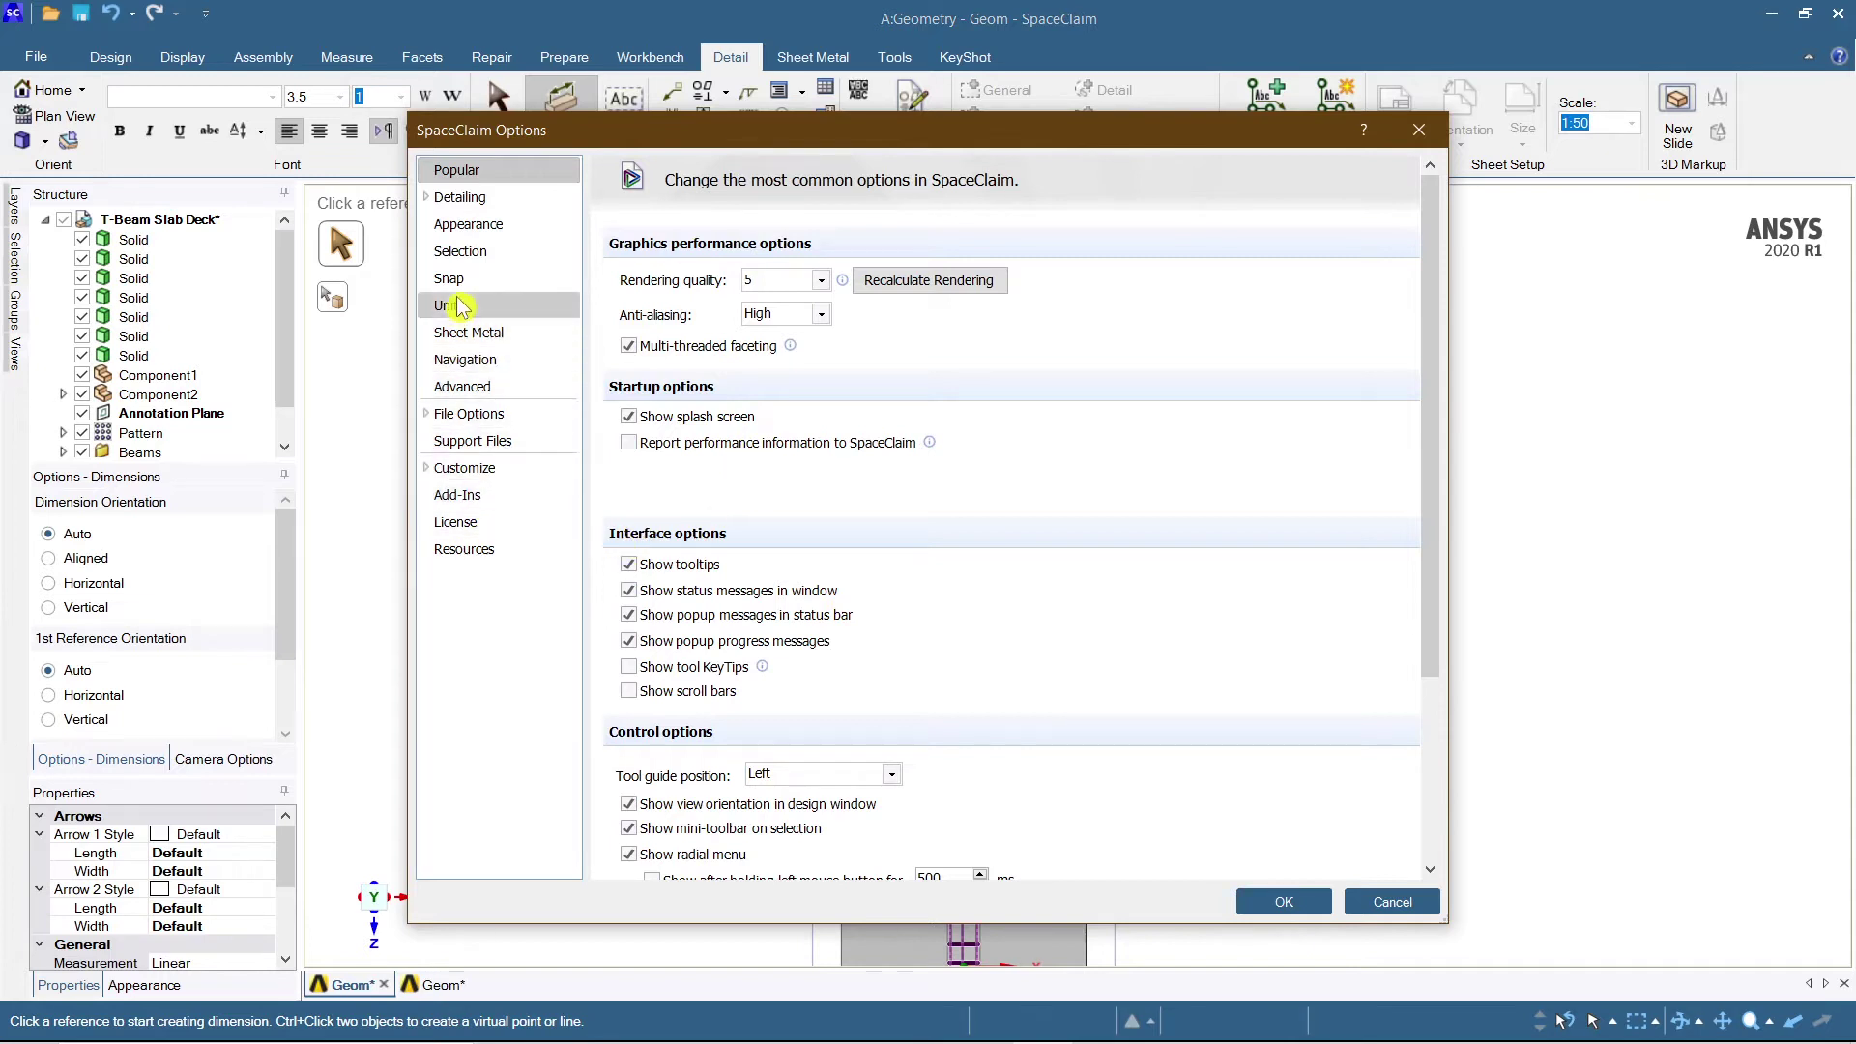
pyautogui.click(538, 309)
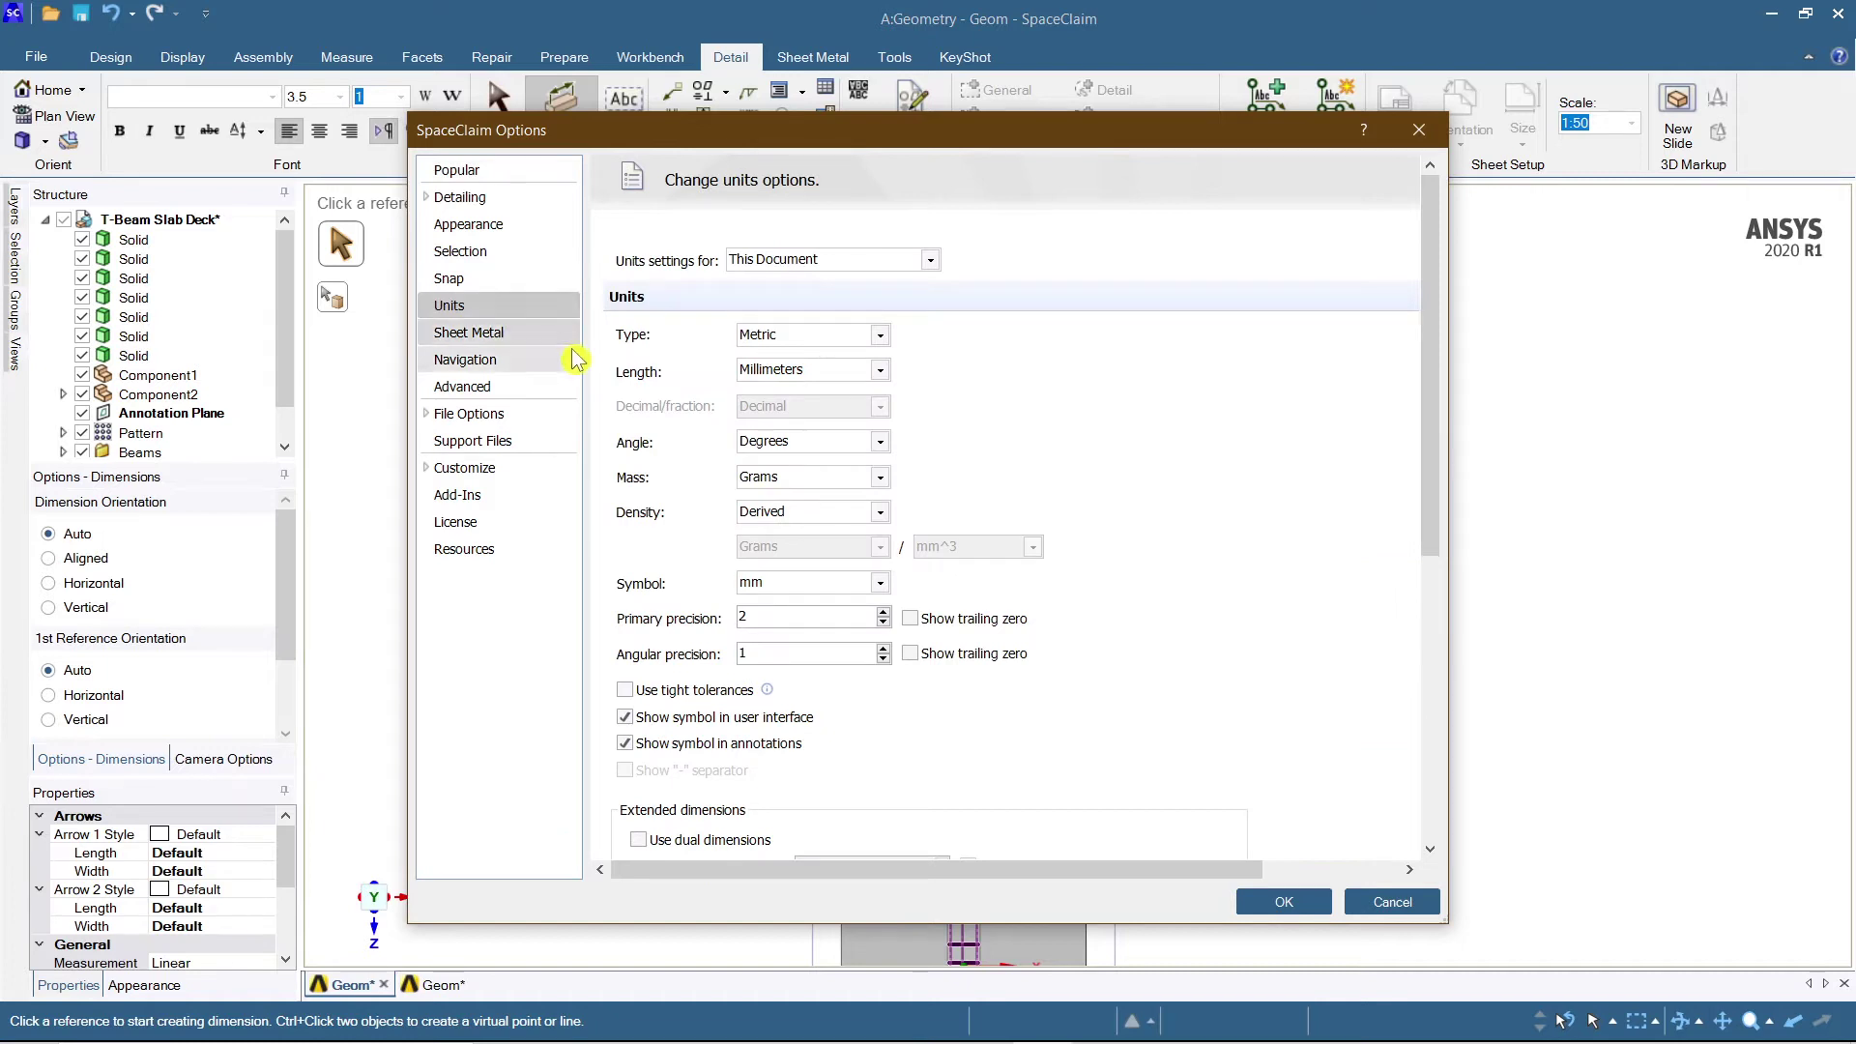
pyautogui.click(881, 371)
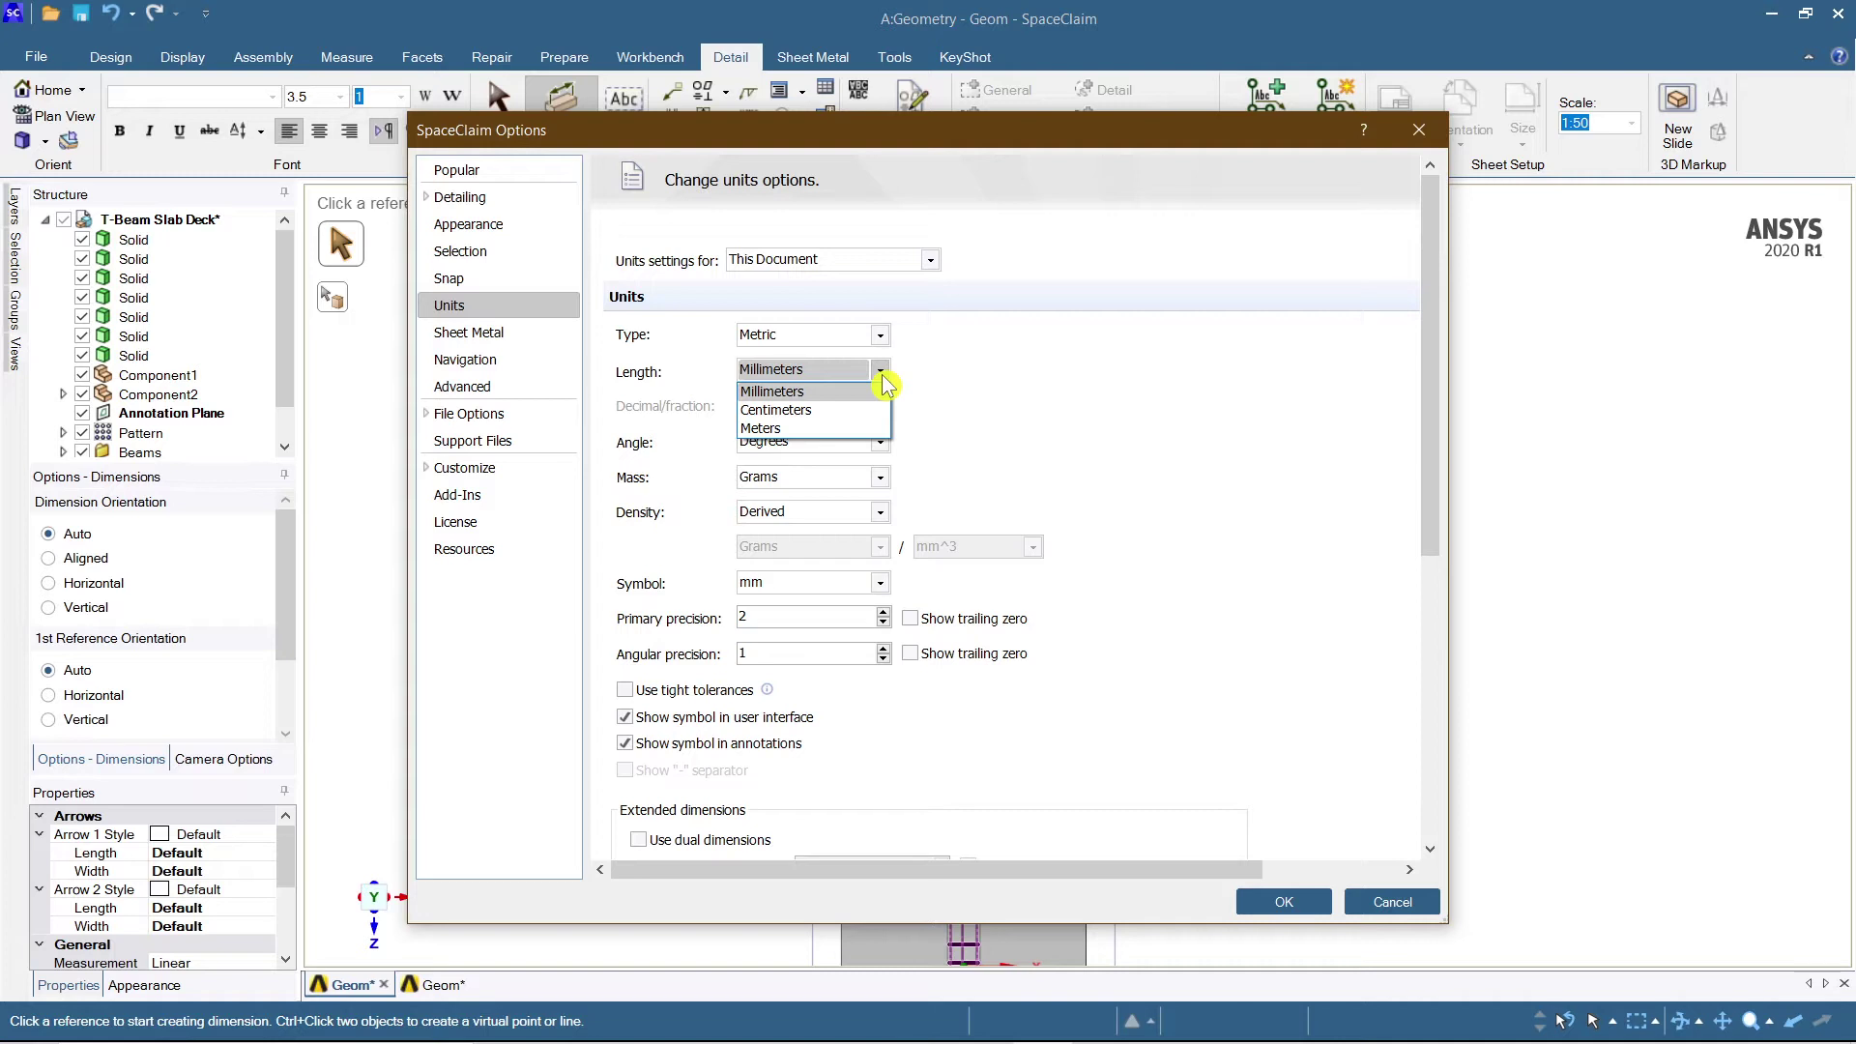
pyautogui.click(884, 387)
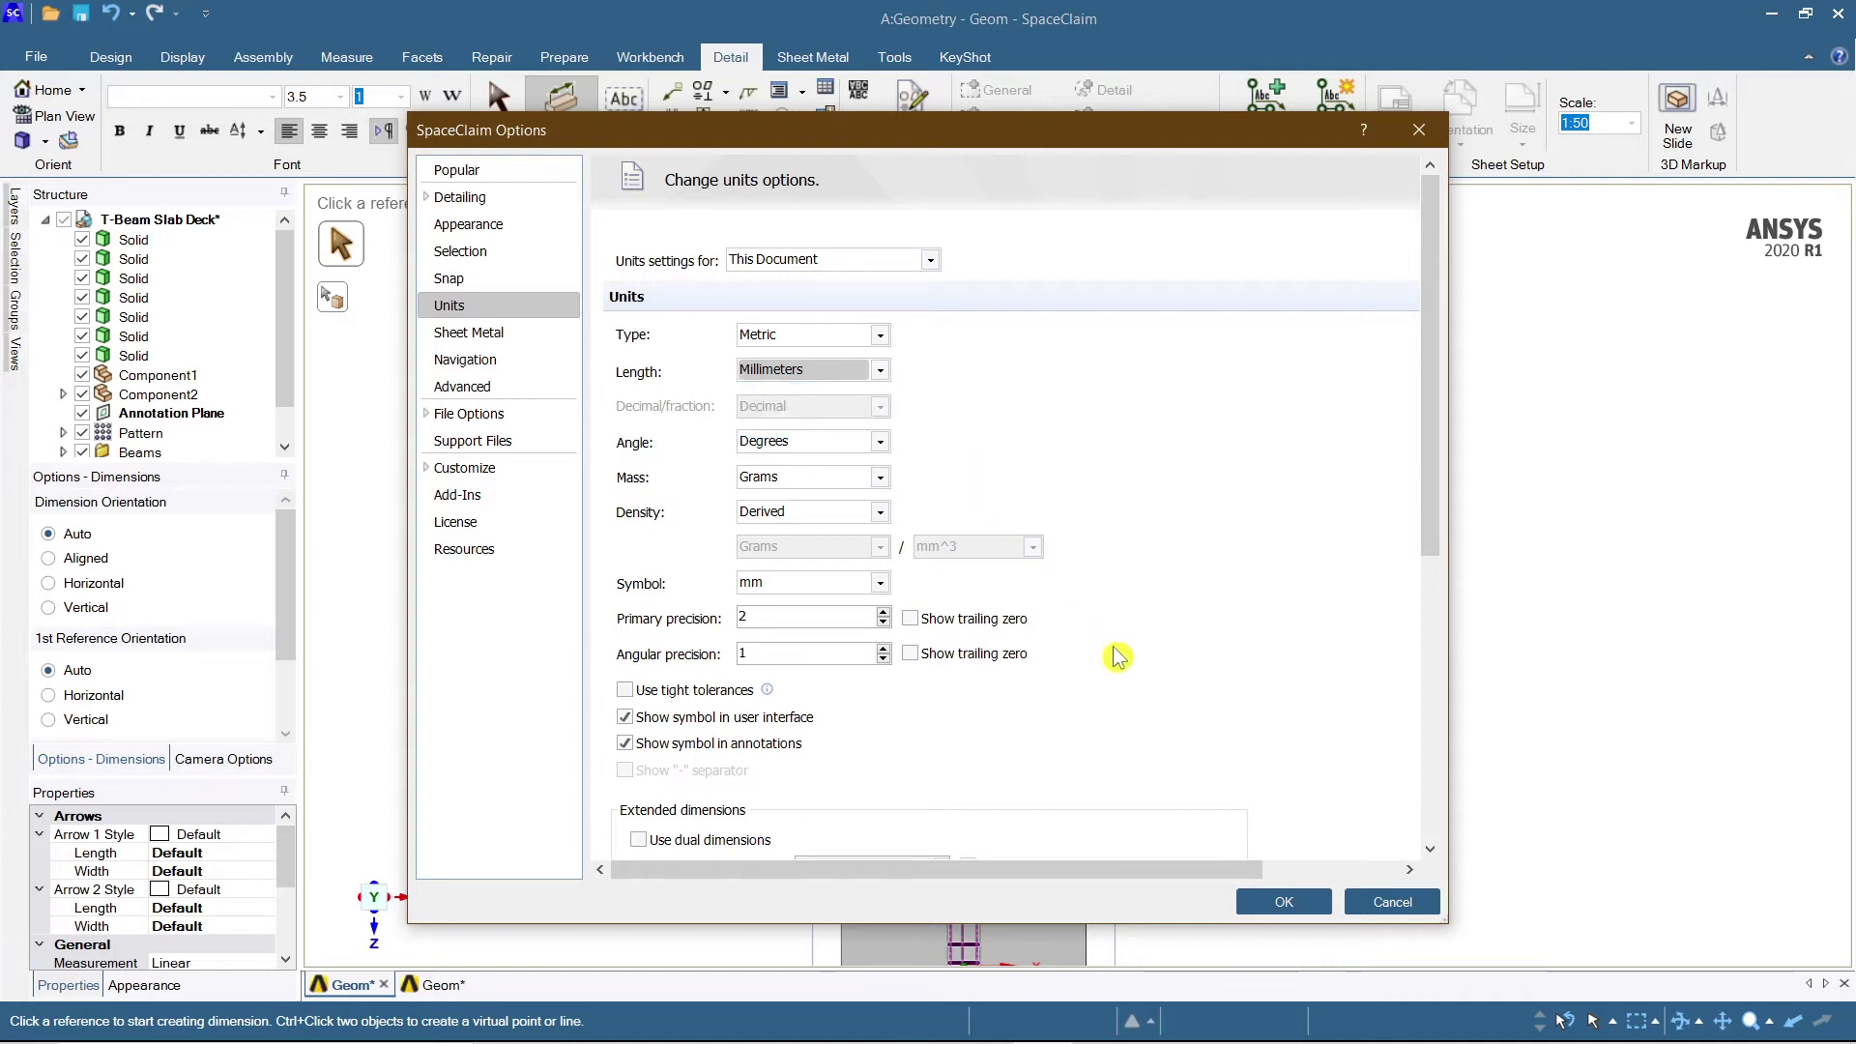
pyautogui.click(1411, 133)
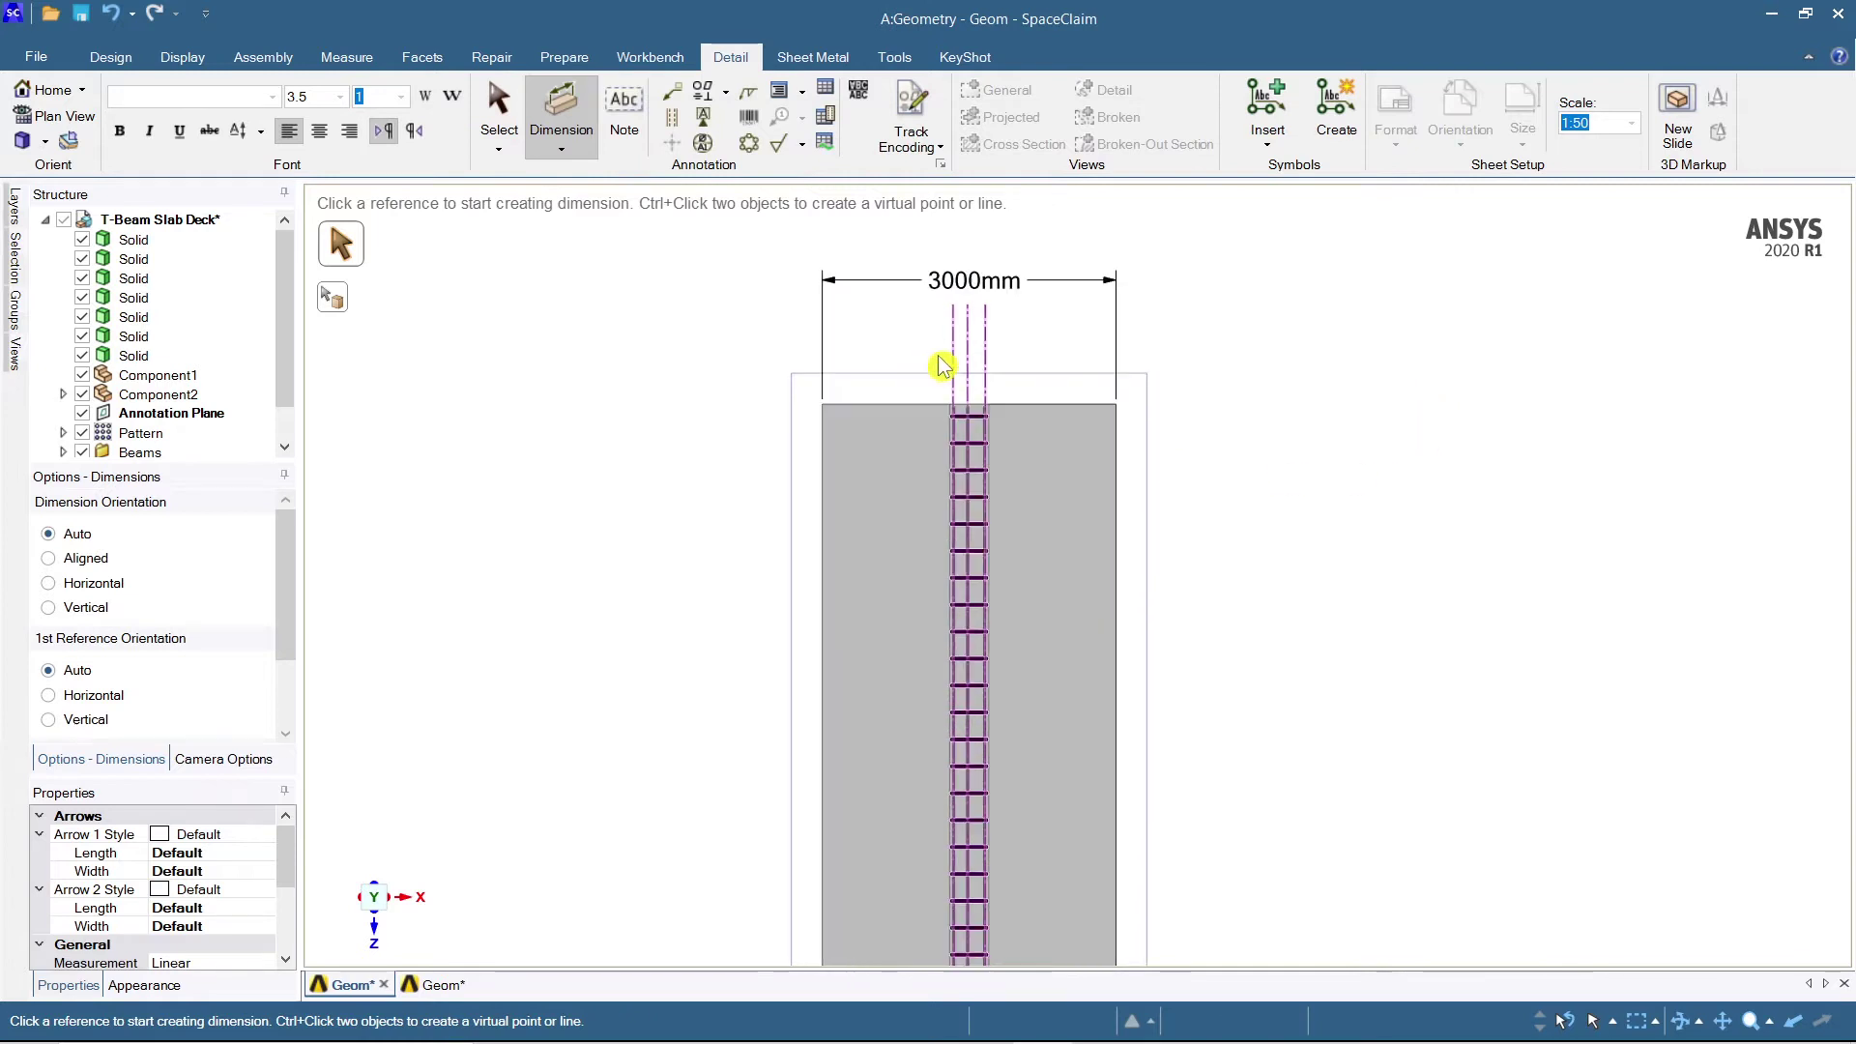
# Dimension the beam's right edge with a 7000mm length placed to its right.
pyautogui.scroll(-2, 943, 368)
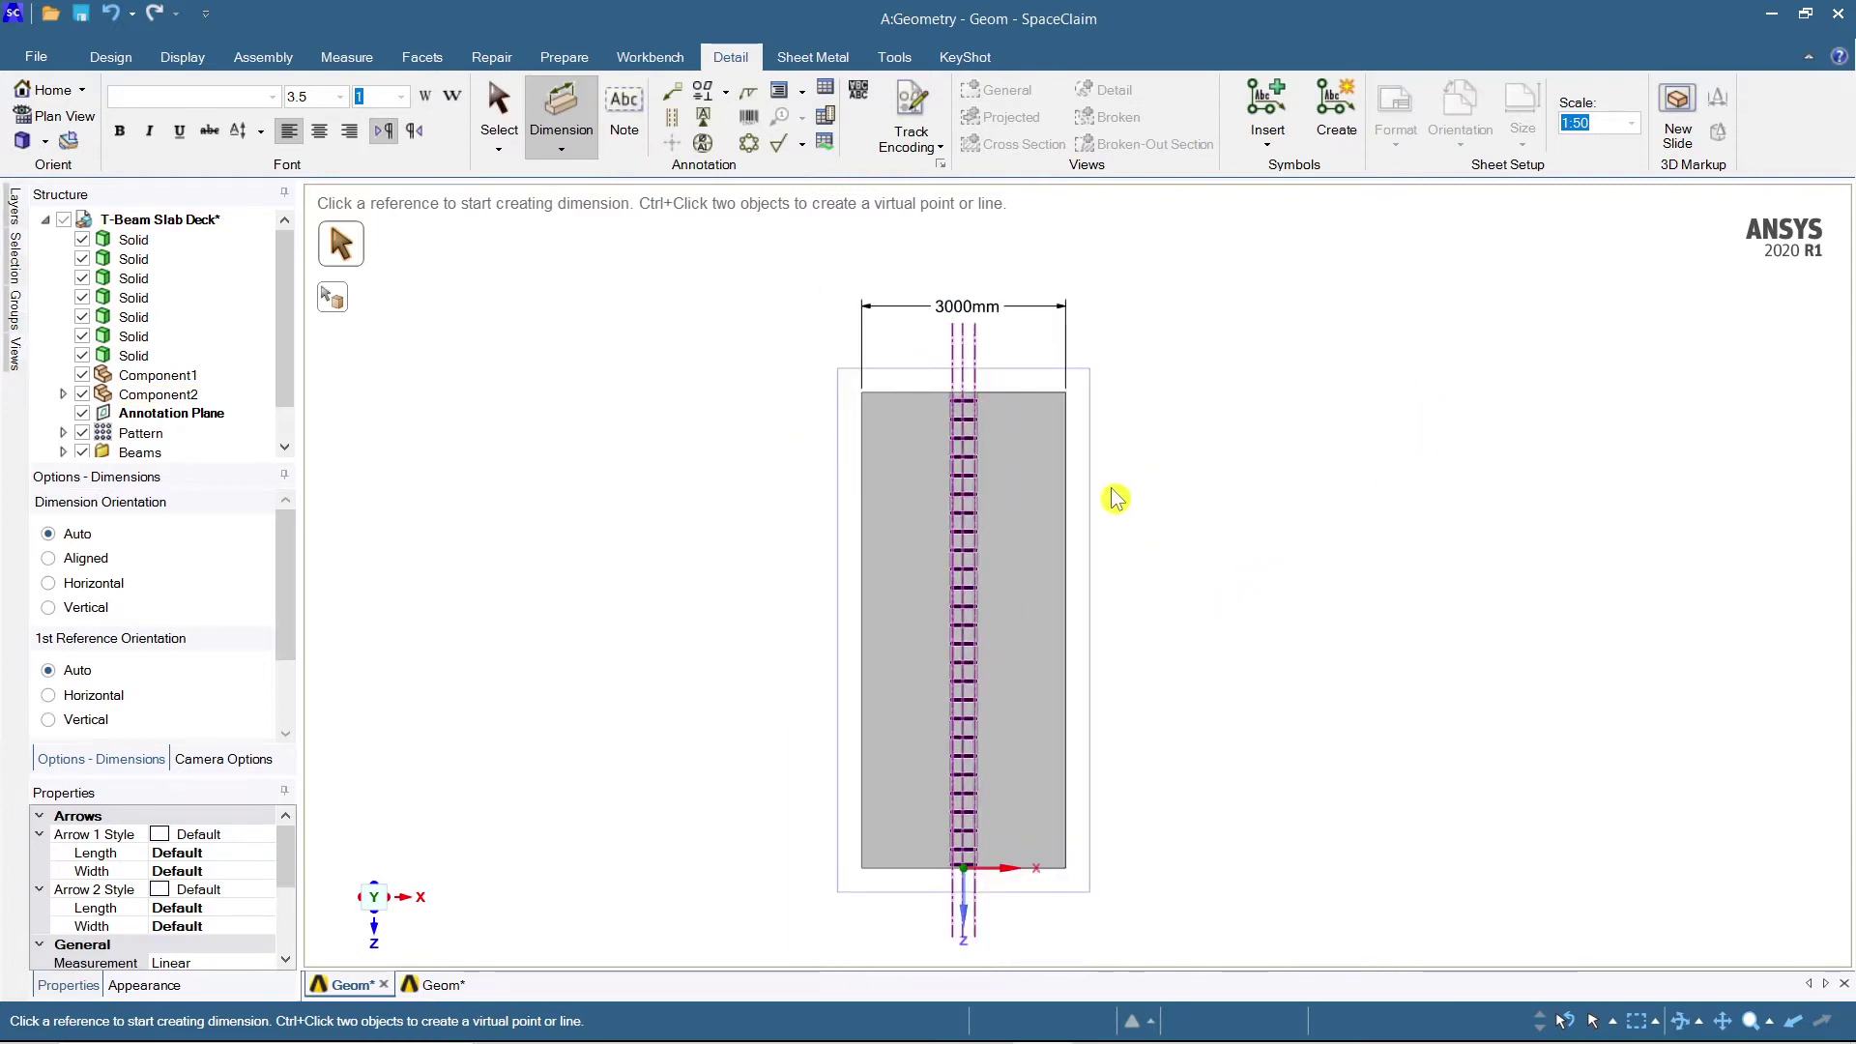
pyautogui.scroll(1, 1070, 402)
pyautogui.scroll(-1, 1051, 376)
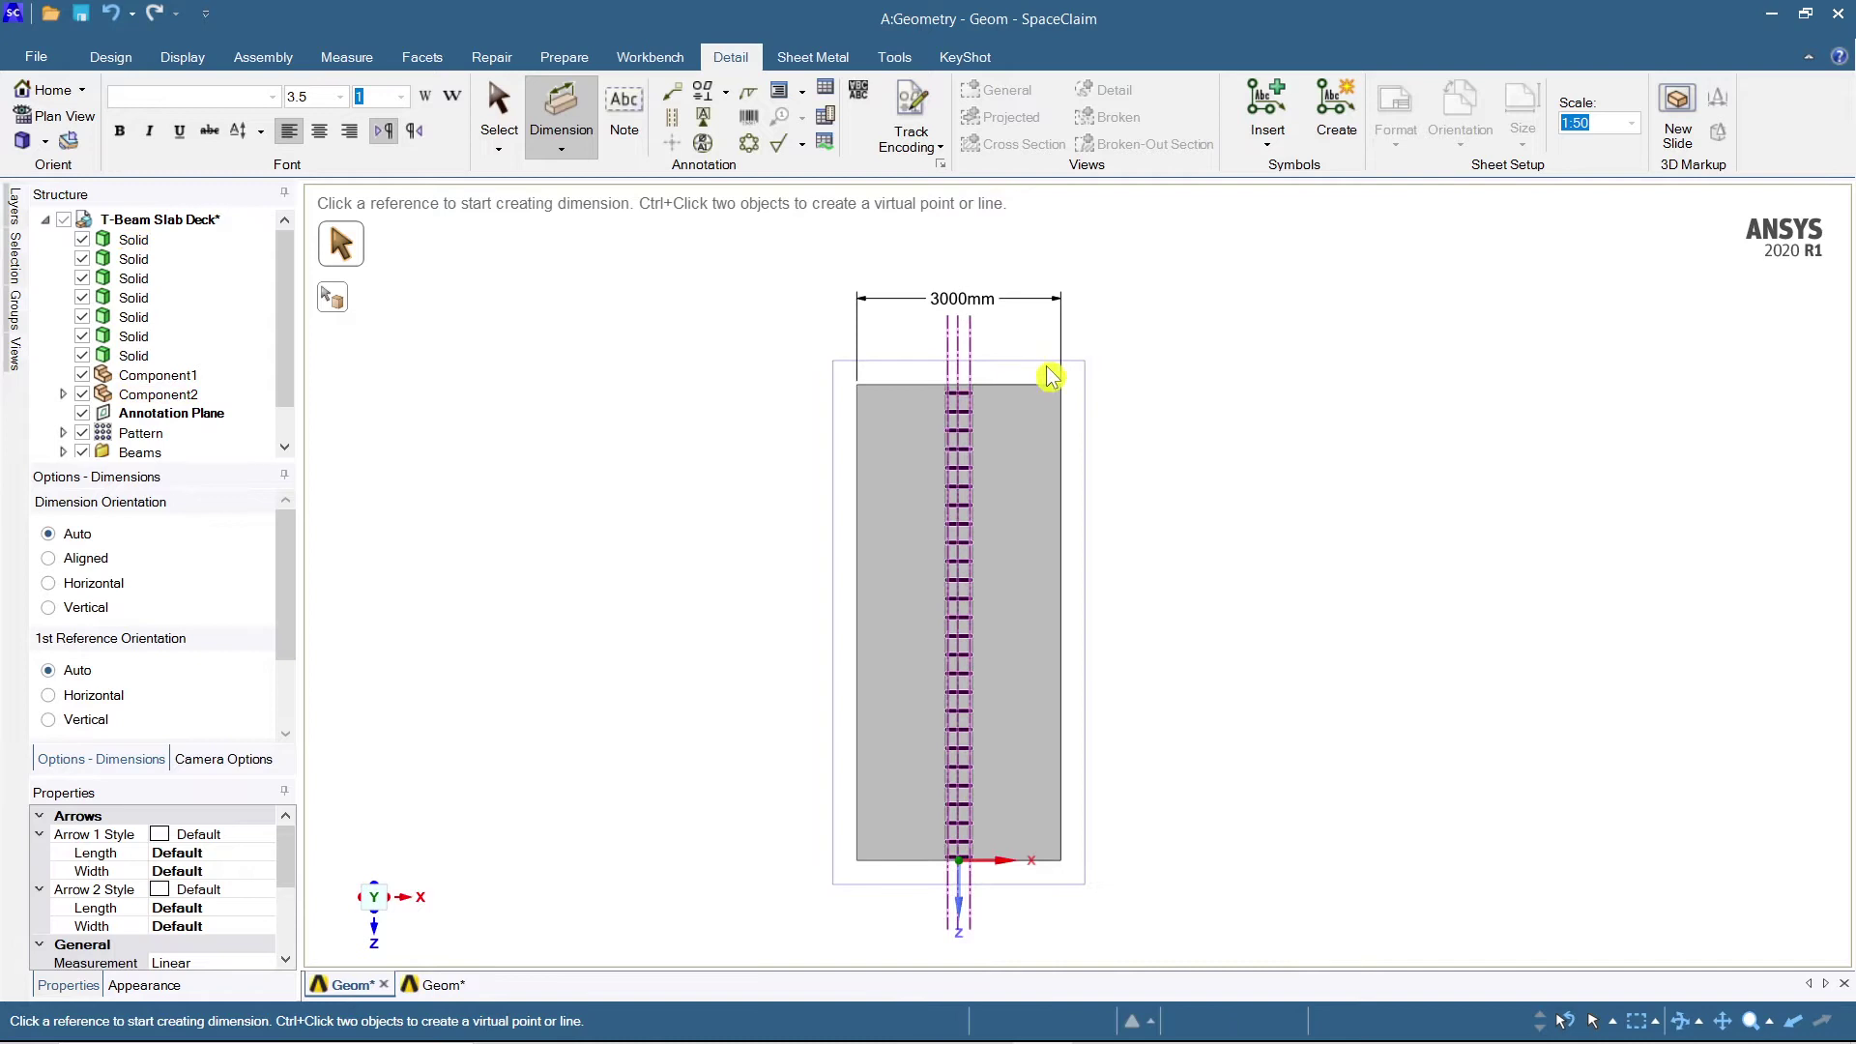
pyautogui.moveTo(1215, 593)
pyautogui.keyDown('shift'); pyautogui.mouseDown(button='middle')
pyautogui.moveTo(1198, 605)
pyautogui.moveTo(1185, 576)
pyautogui.mouseUp(button='middle'); pyautogui.keyUp('shift')
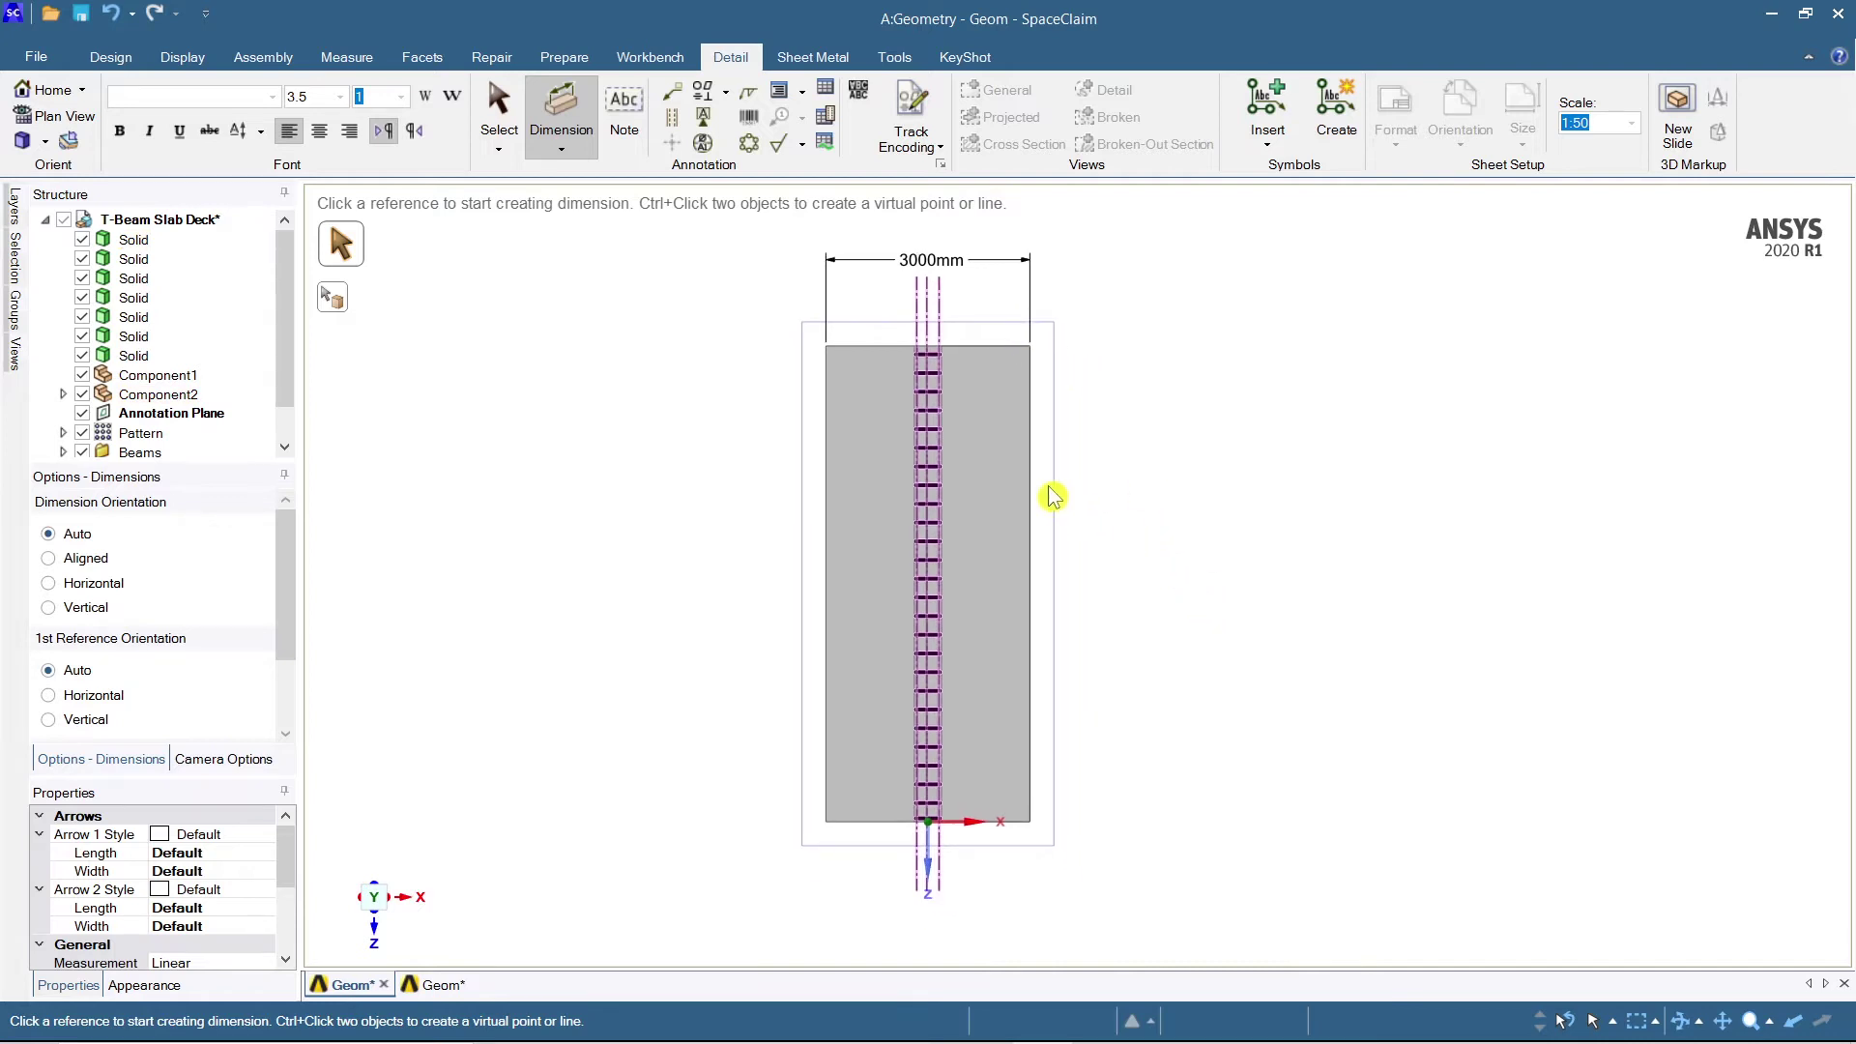
pyautogui.click(1031, 549)
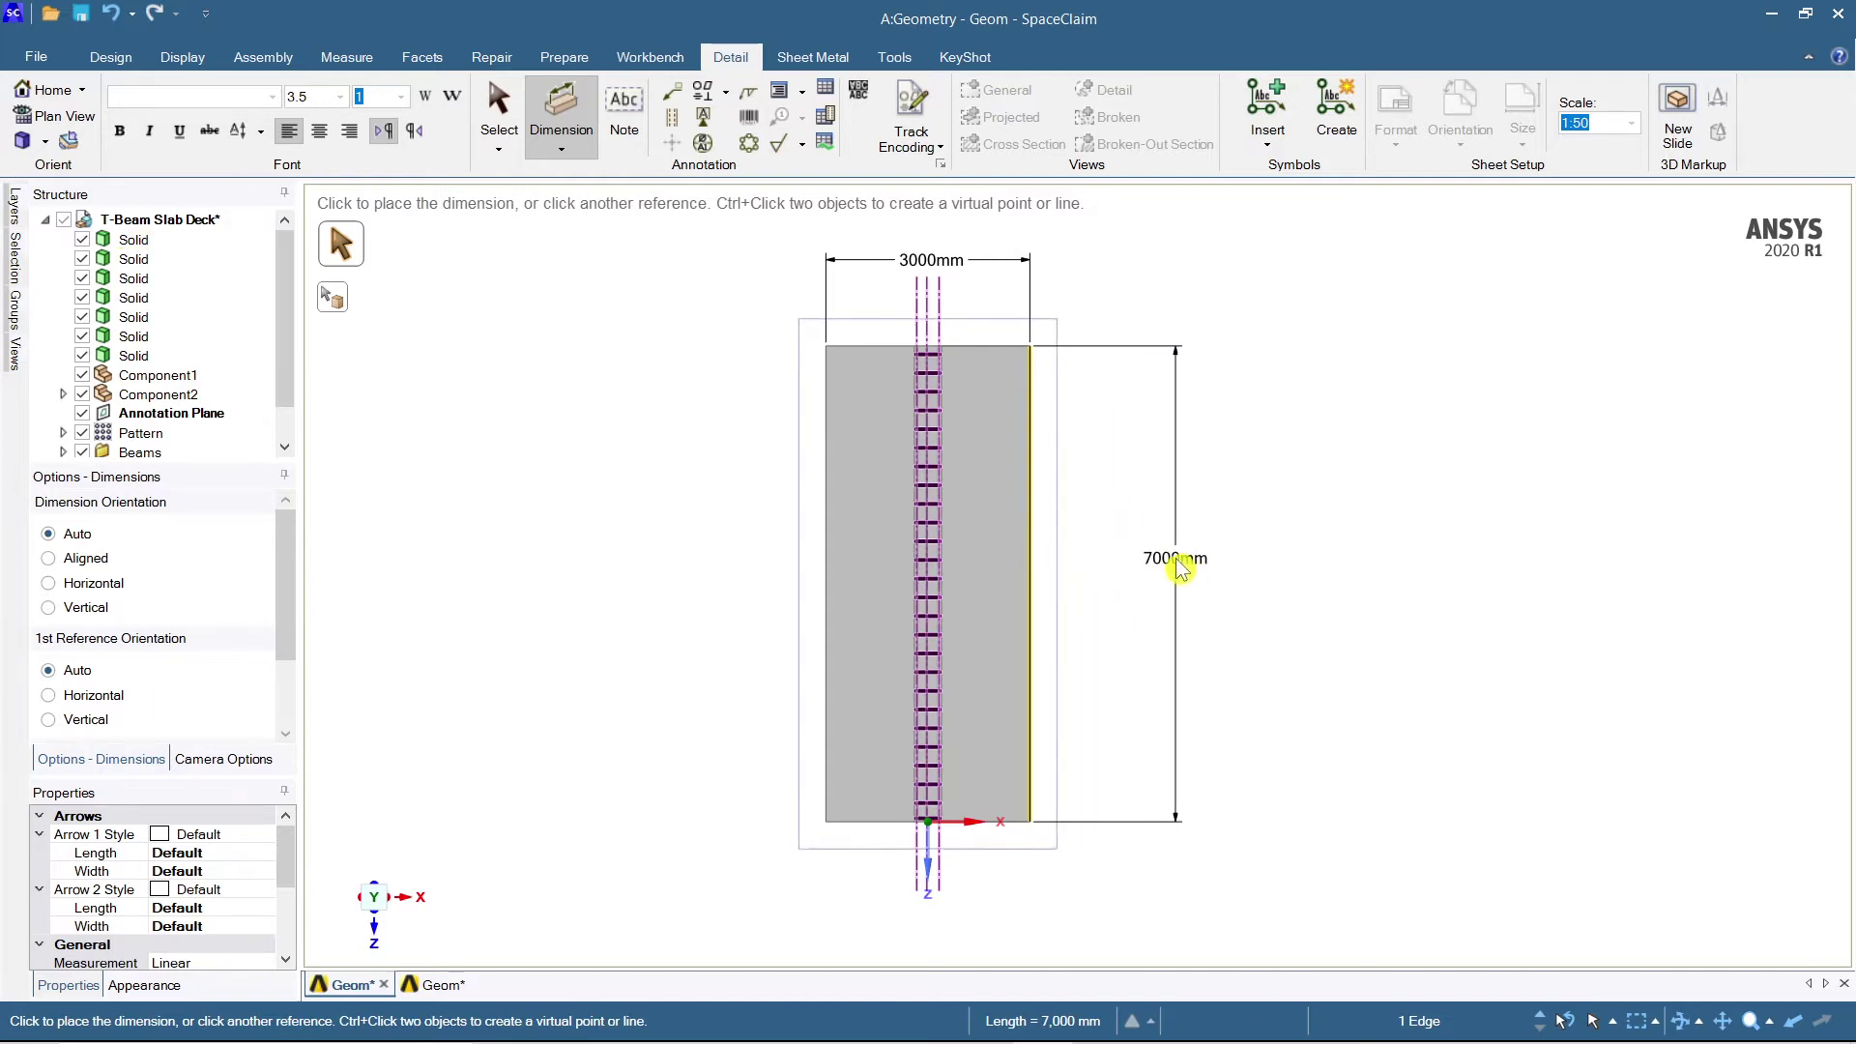
pyautogui.press('Escape')
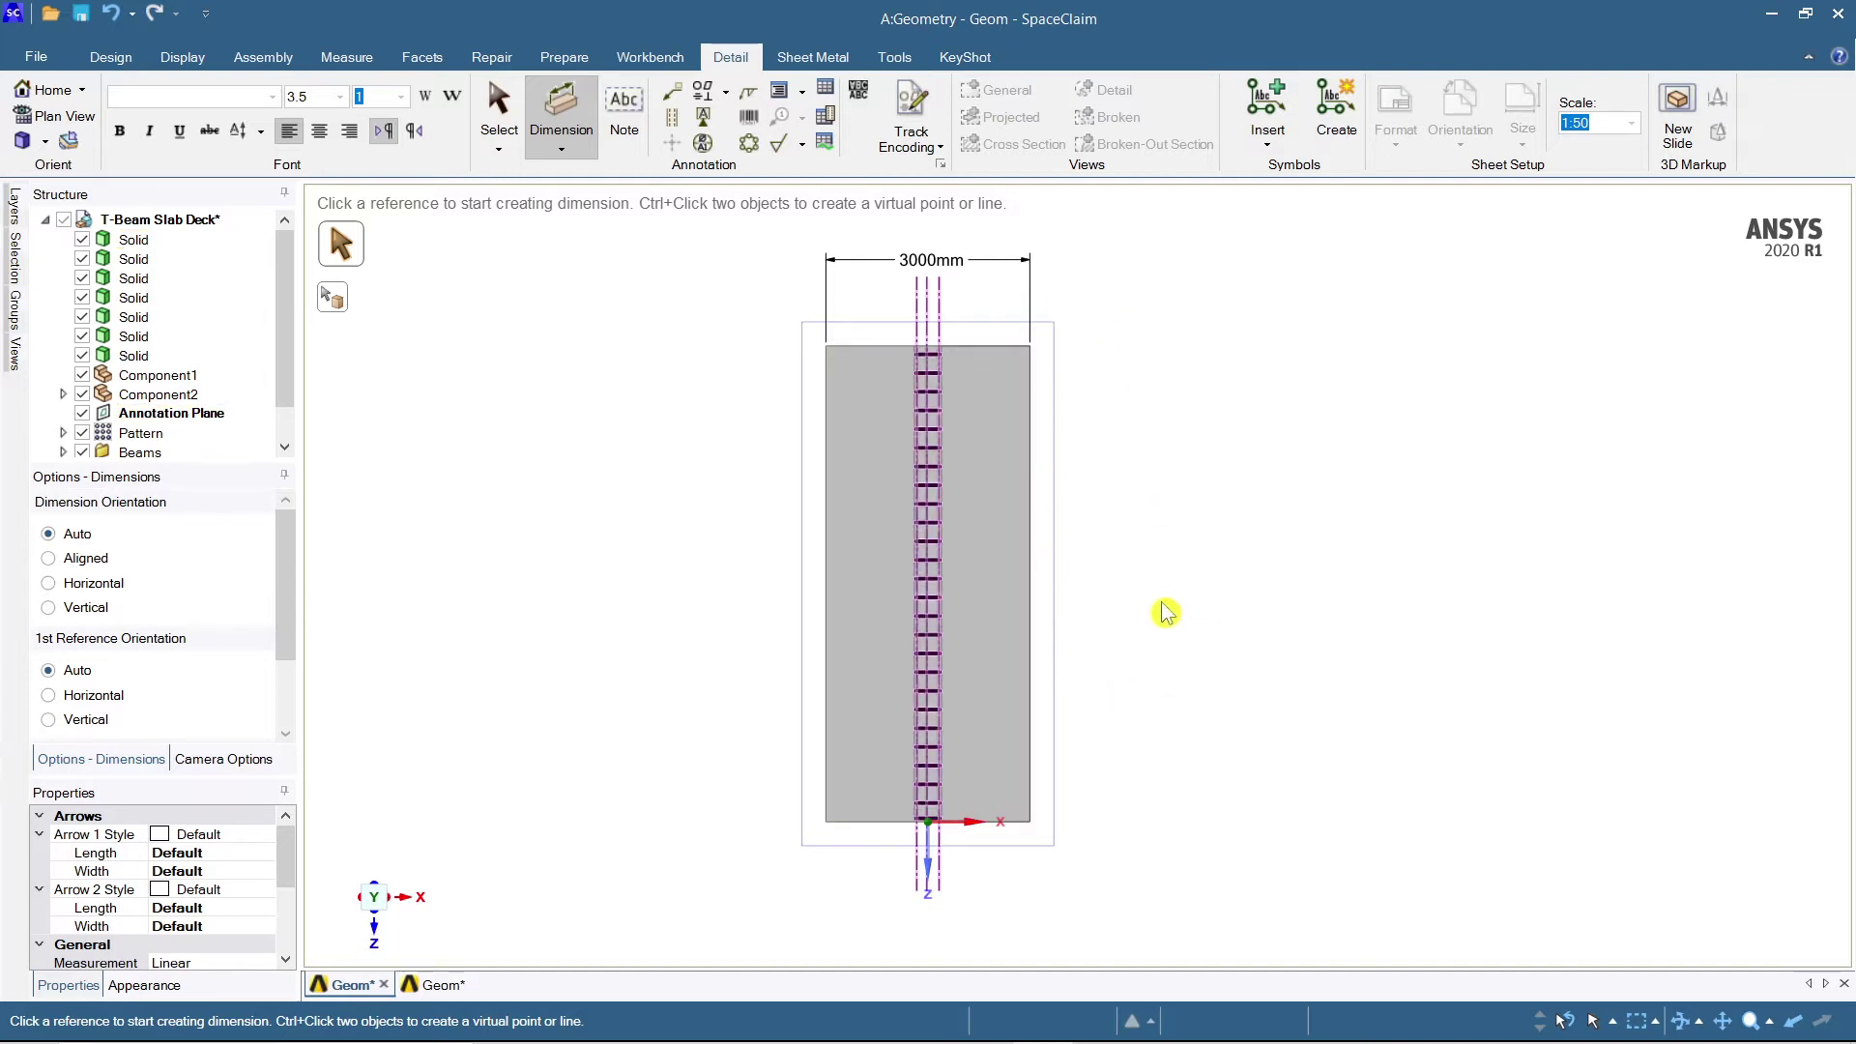
pyautogui.click(1038, 601)
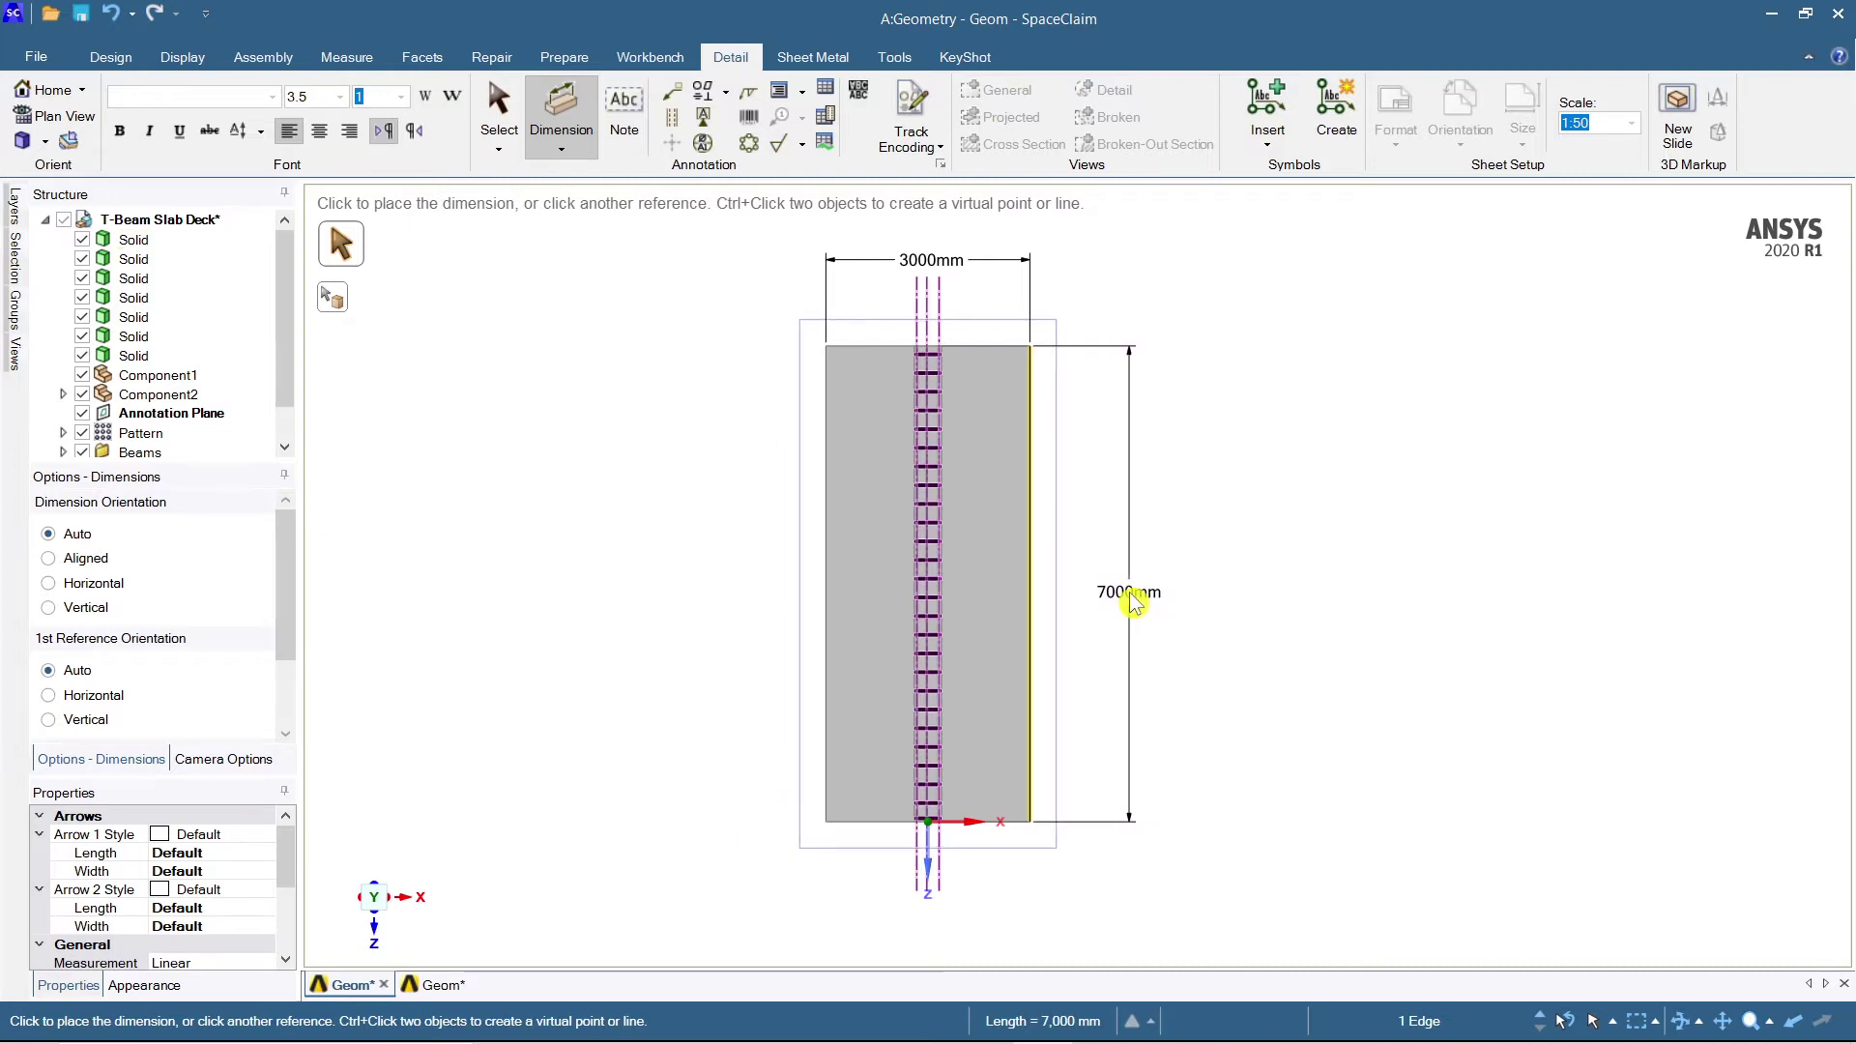
pyautogui.click(1132, 601)
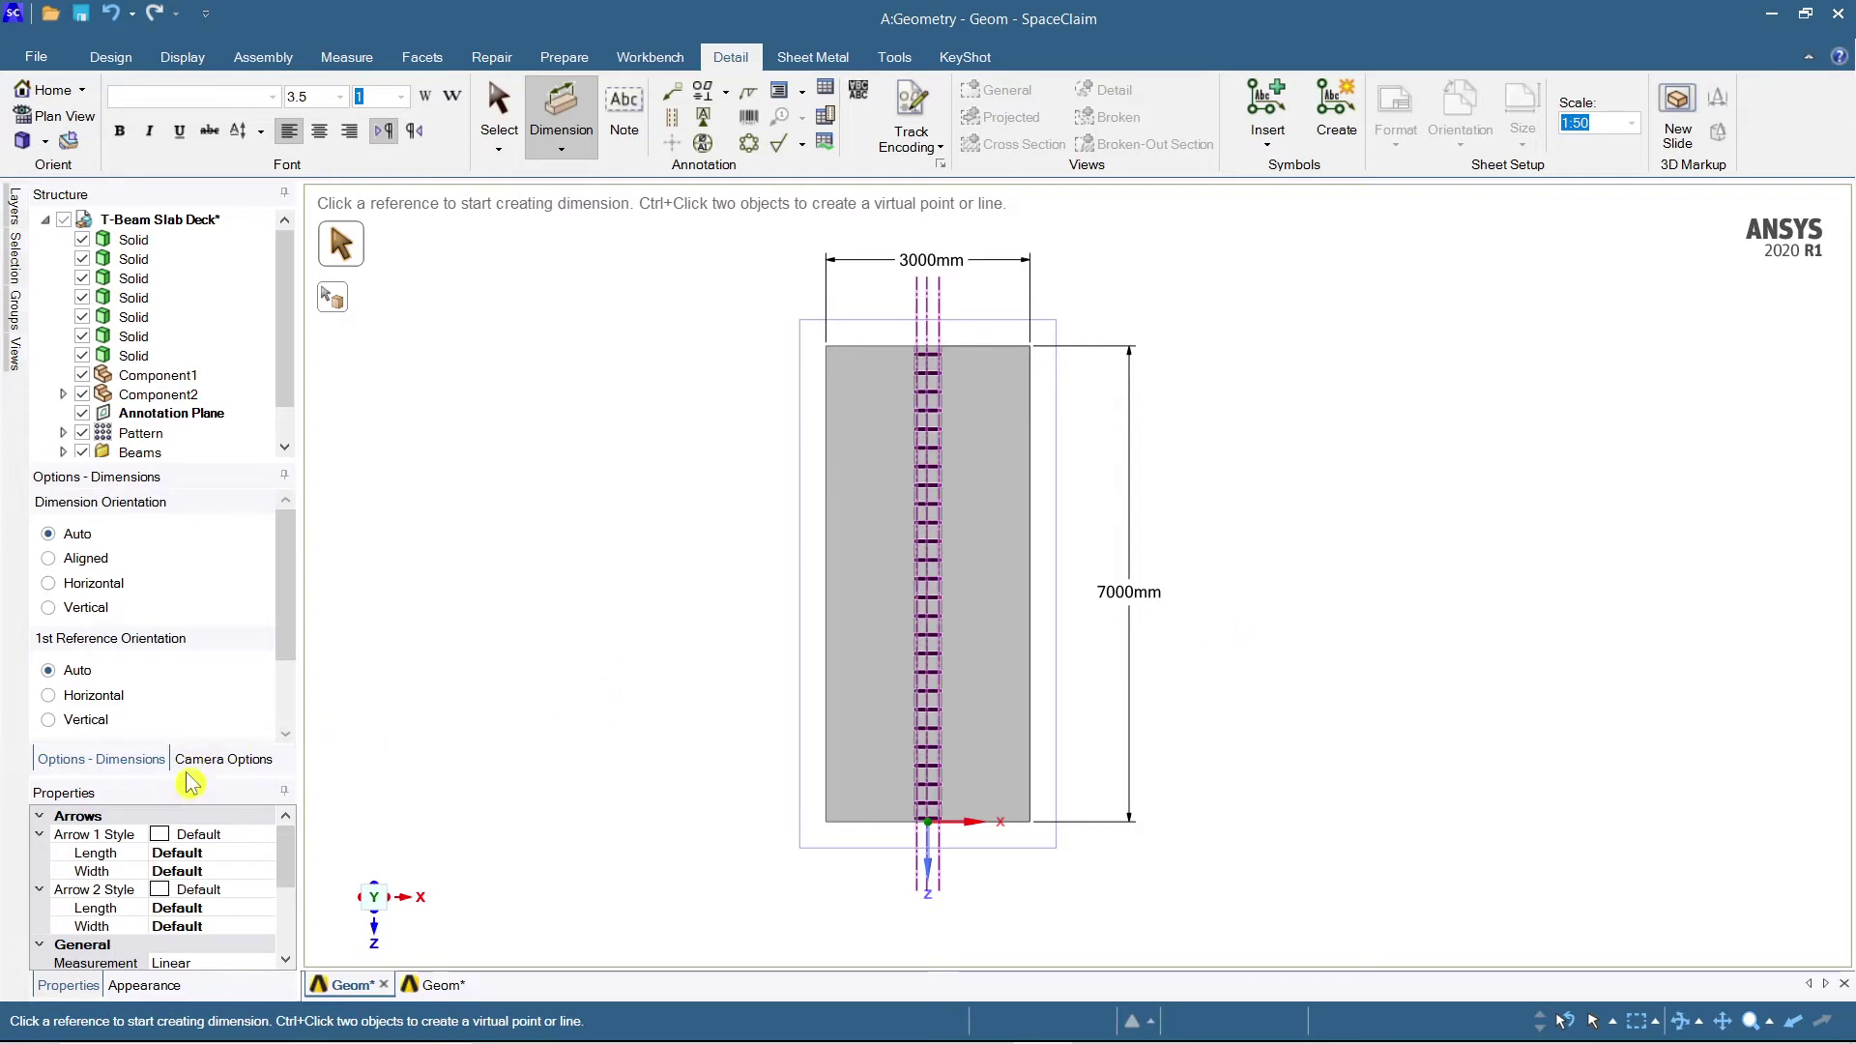
# Move the properties panel higher up the sidebar to review the dimension's settings.
pyautogui.moveTo(191, 791); pyautogui.dragTo(211, 718)
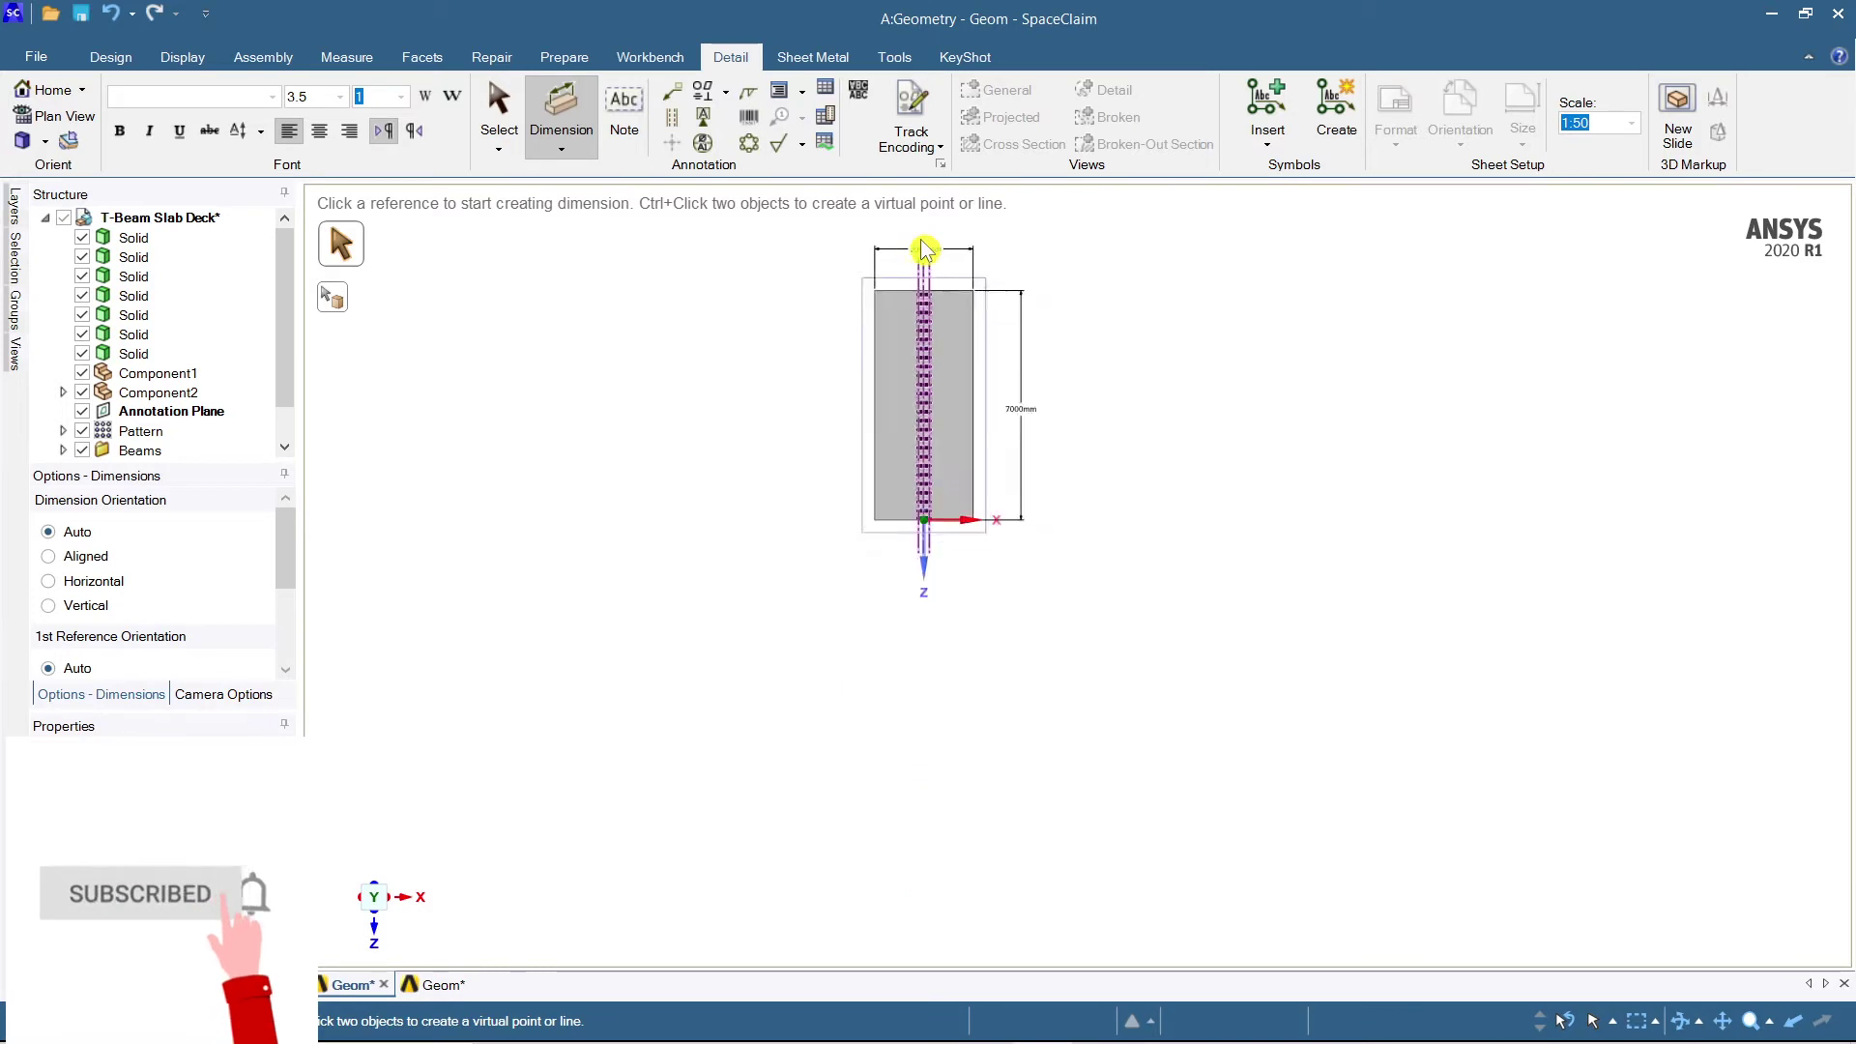
pyautogui.scroll(5, 929, 252)
pyautogui.scroll(2, 653, 298)
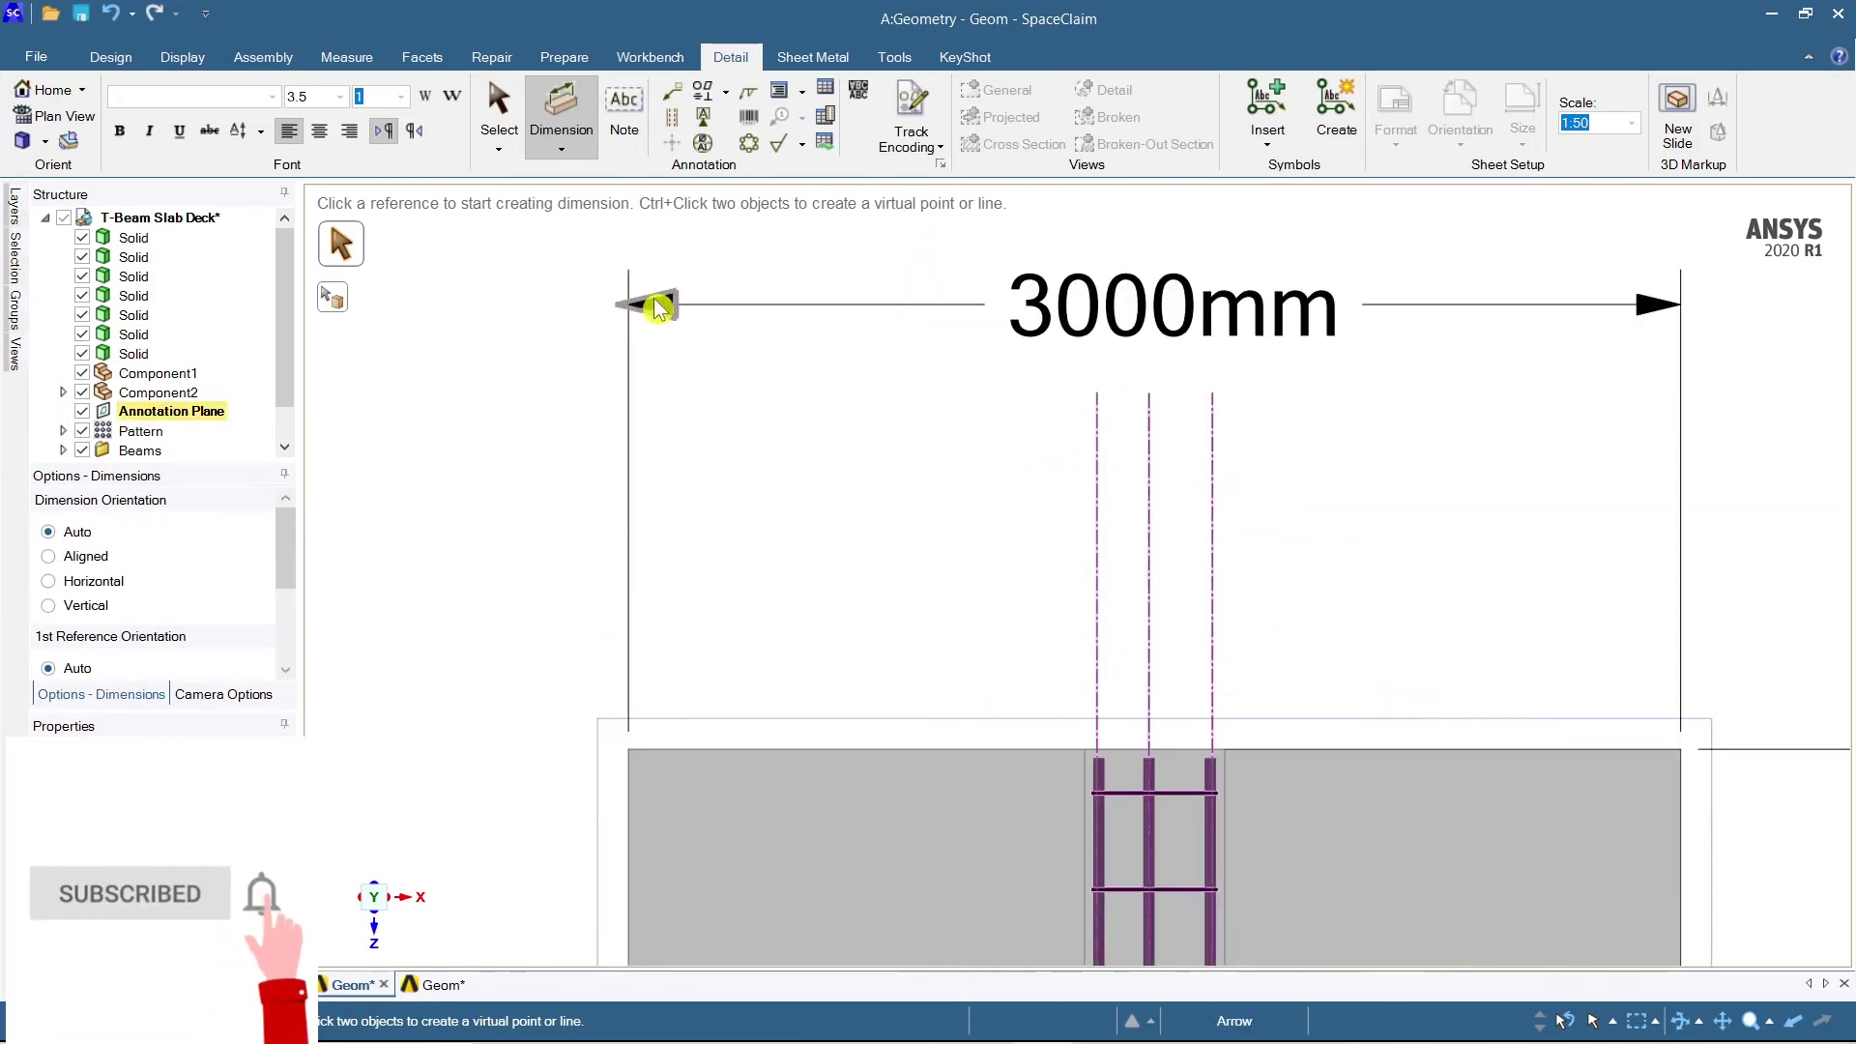
pyautogui.scroll(-2, 671, 310)
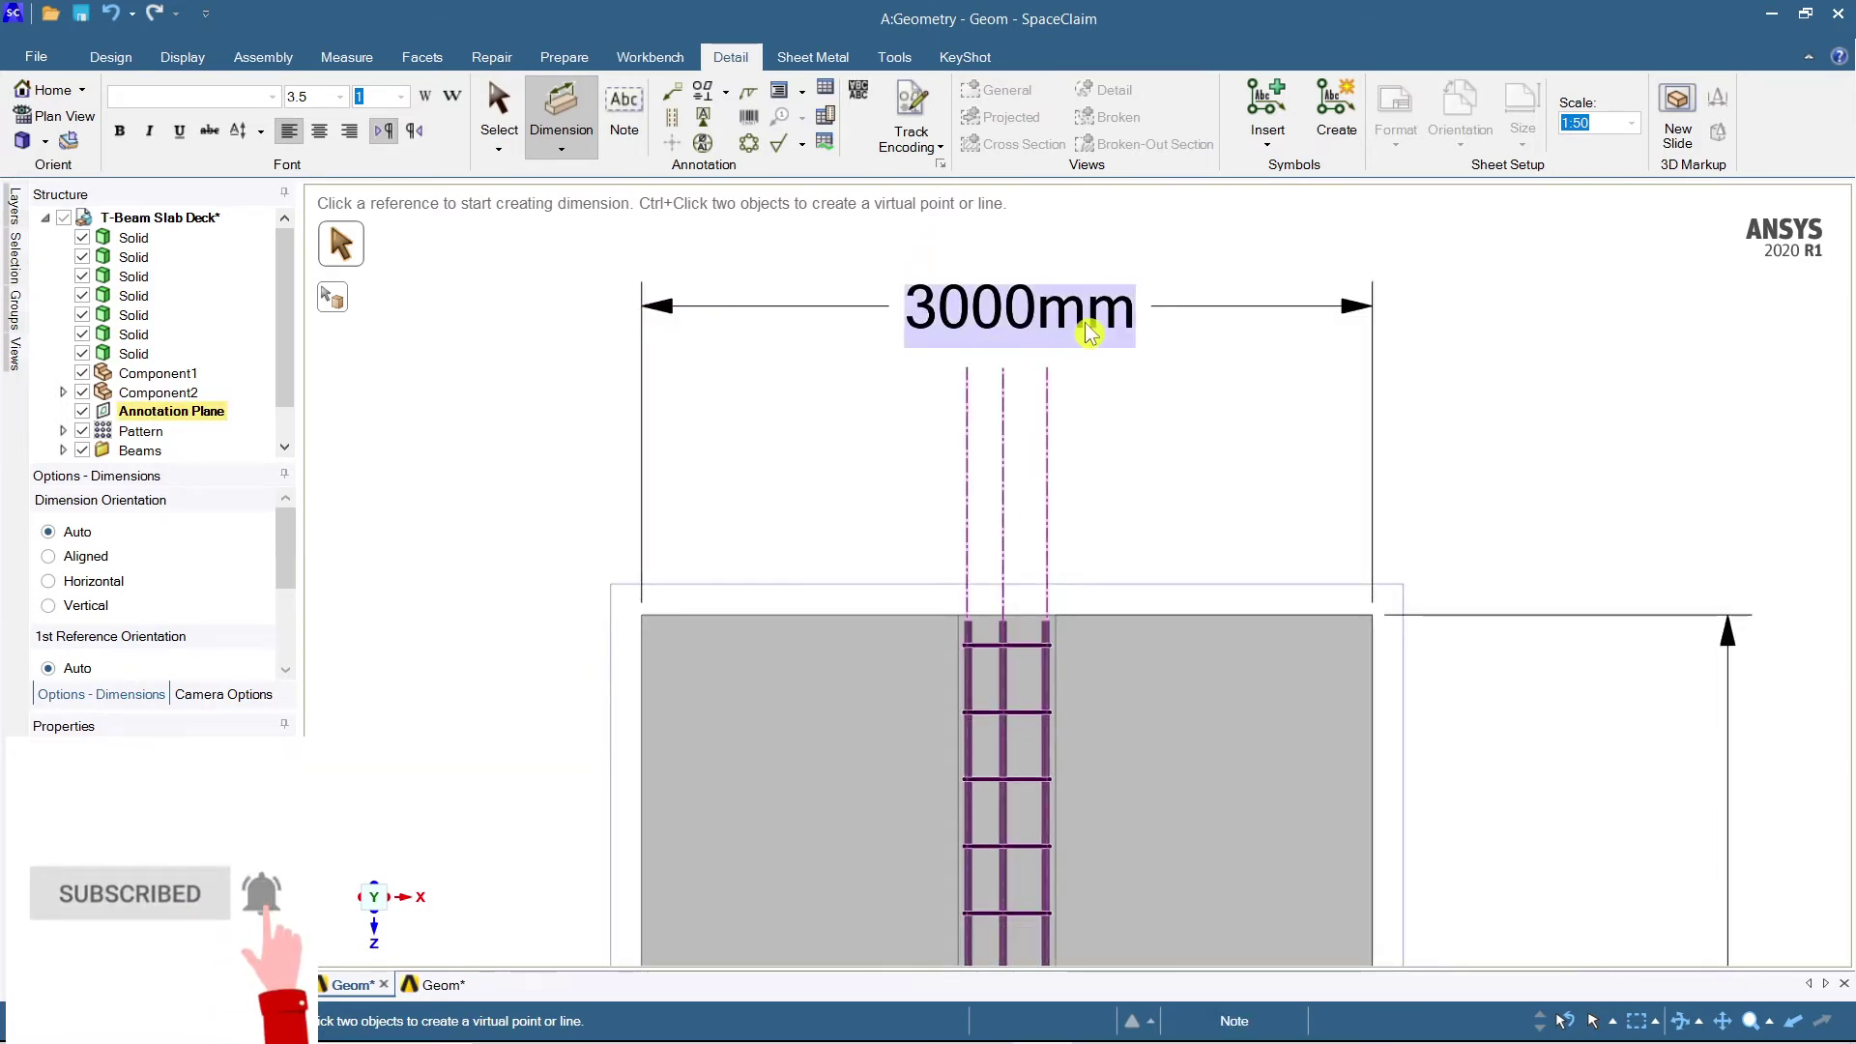
pyautogui.scroll(-3, 1086, 321)
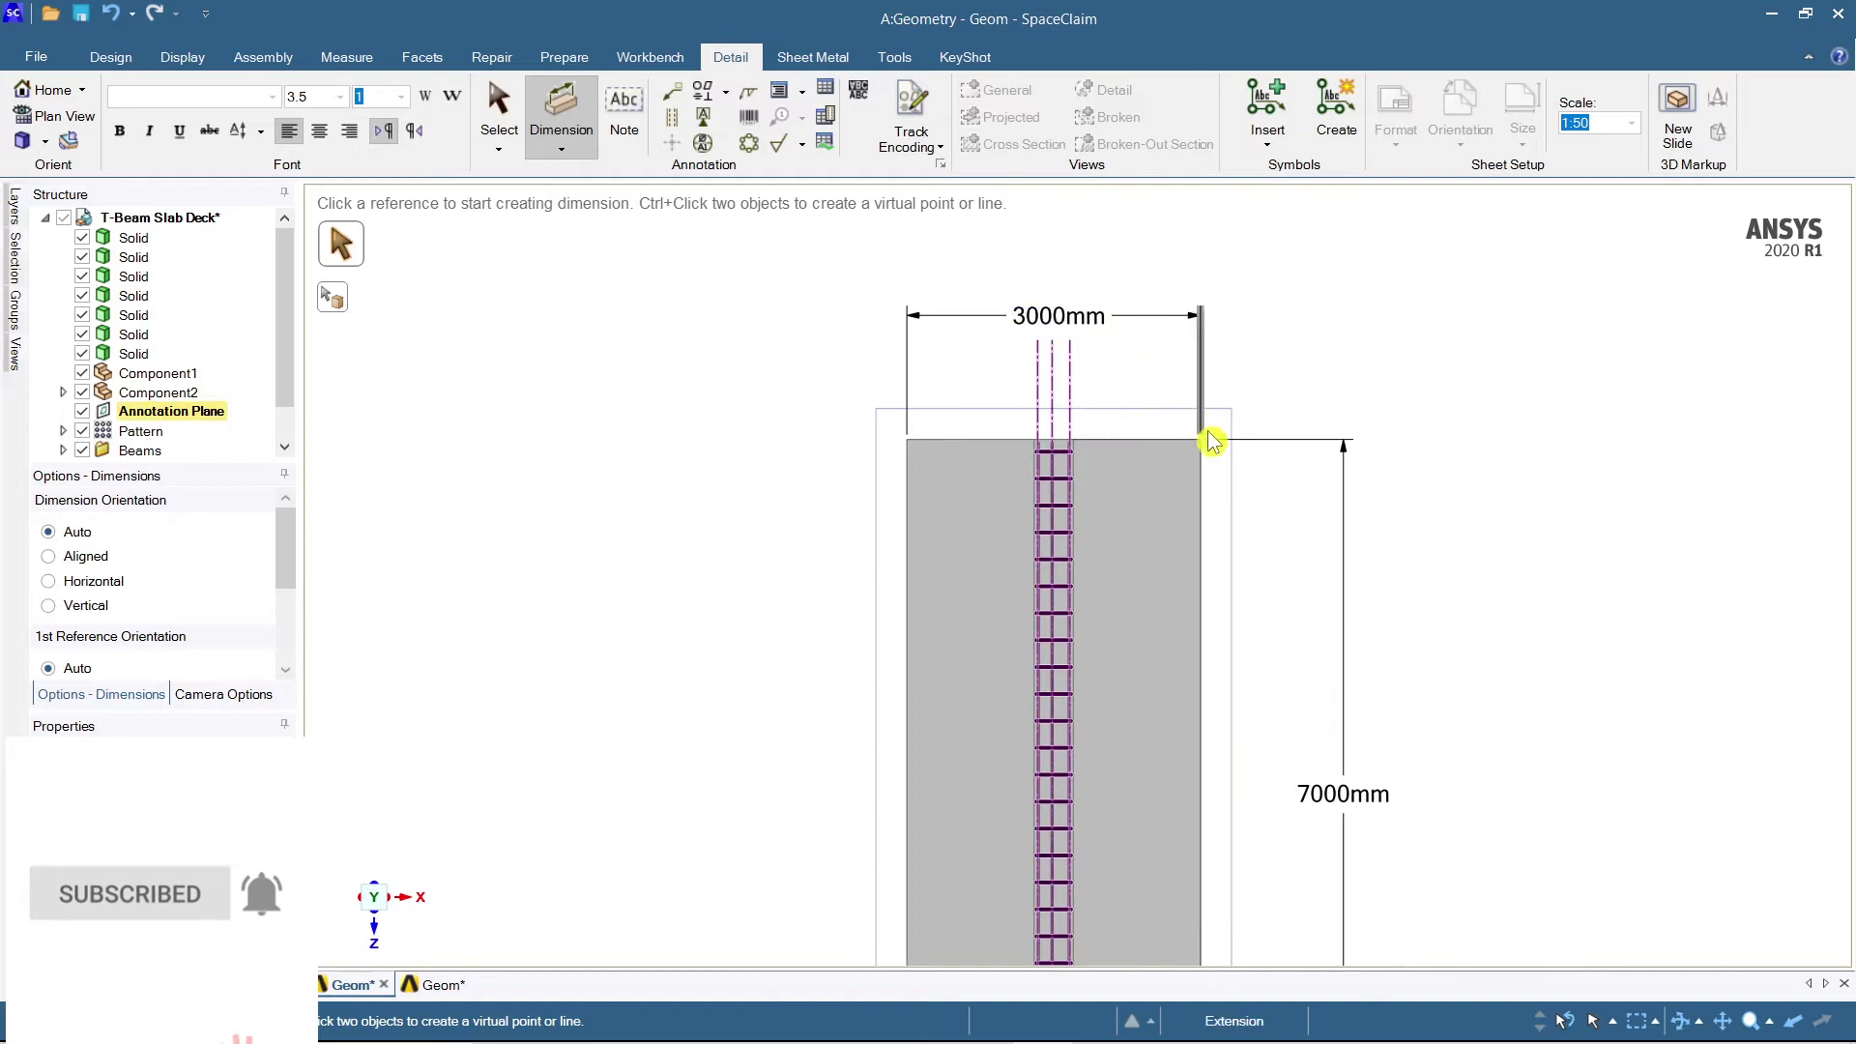
pyautogui.scroll(-2, 1199, 416)
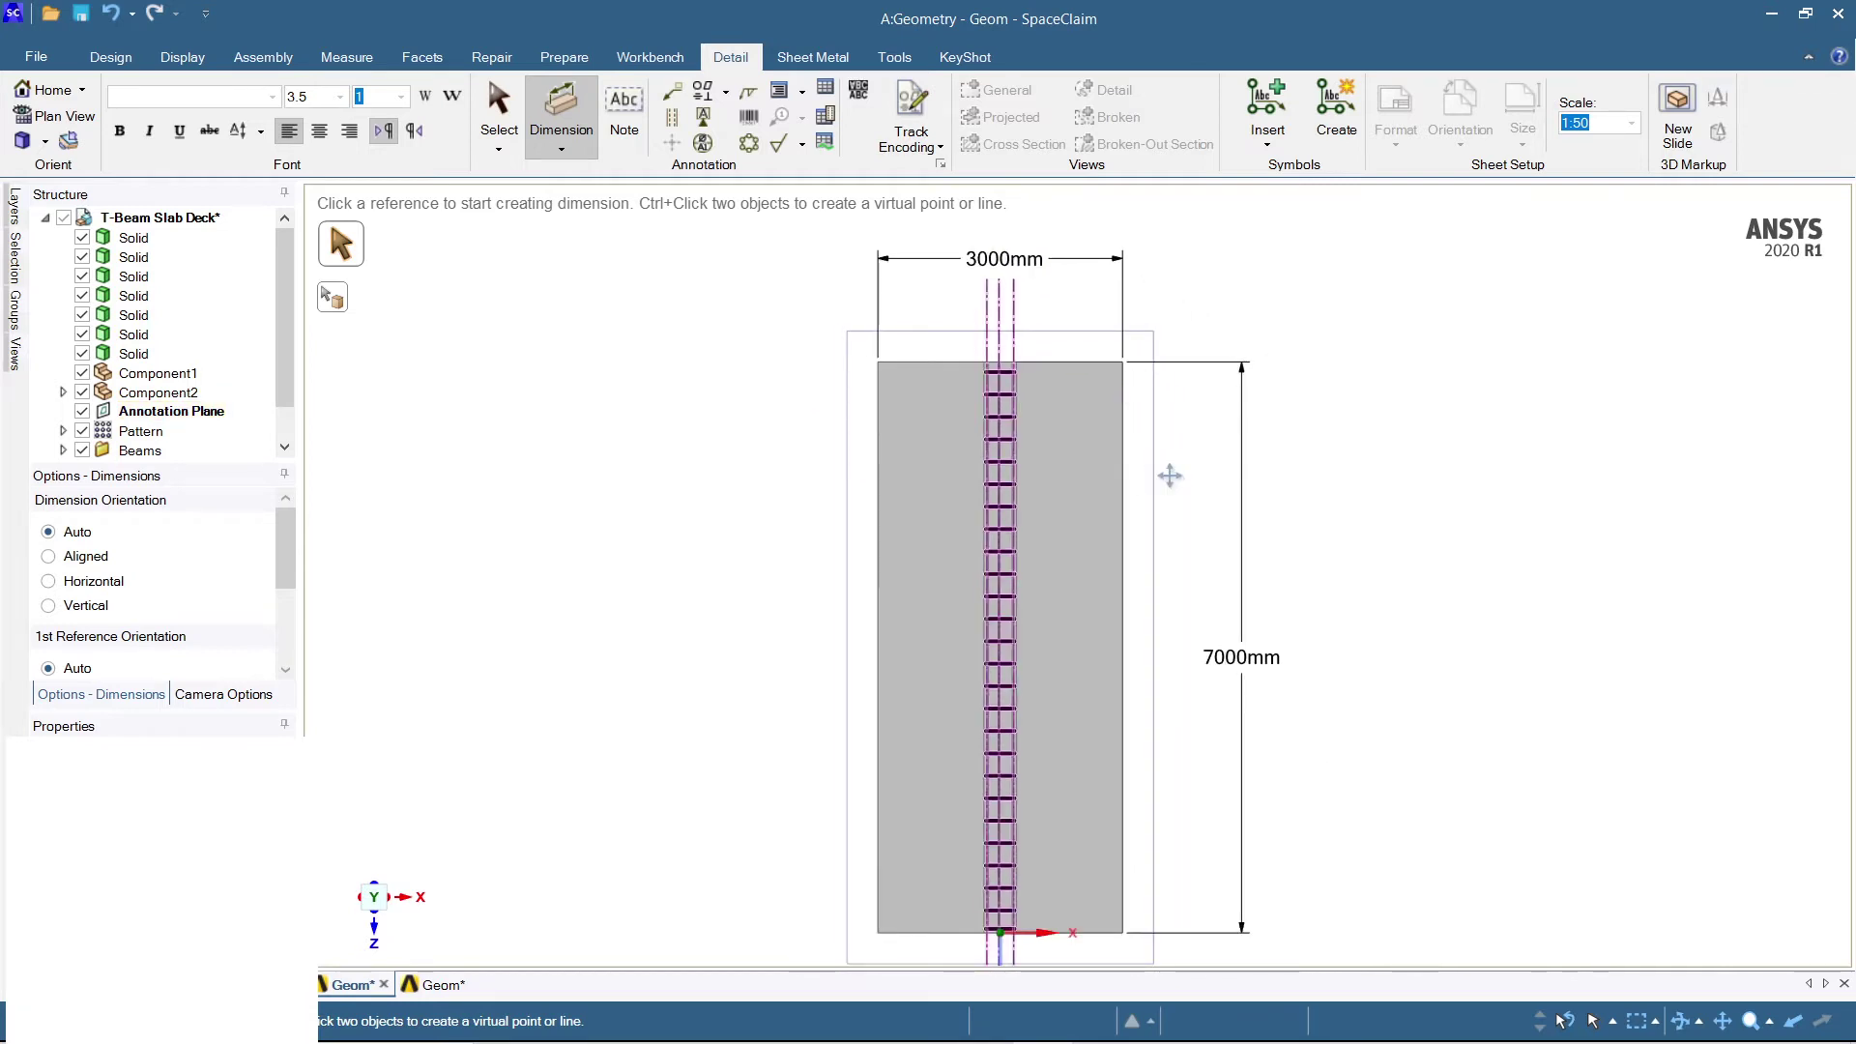
pyautogui.scroll(1, 1146, 467)
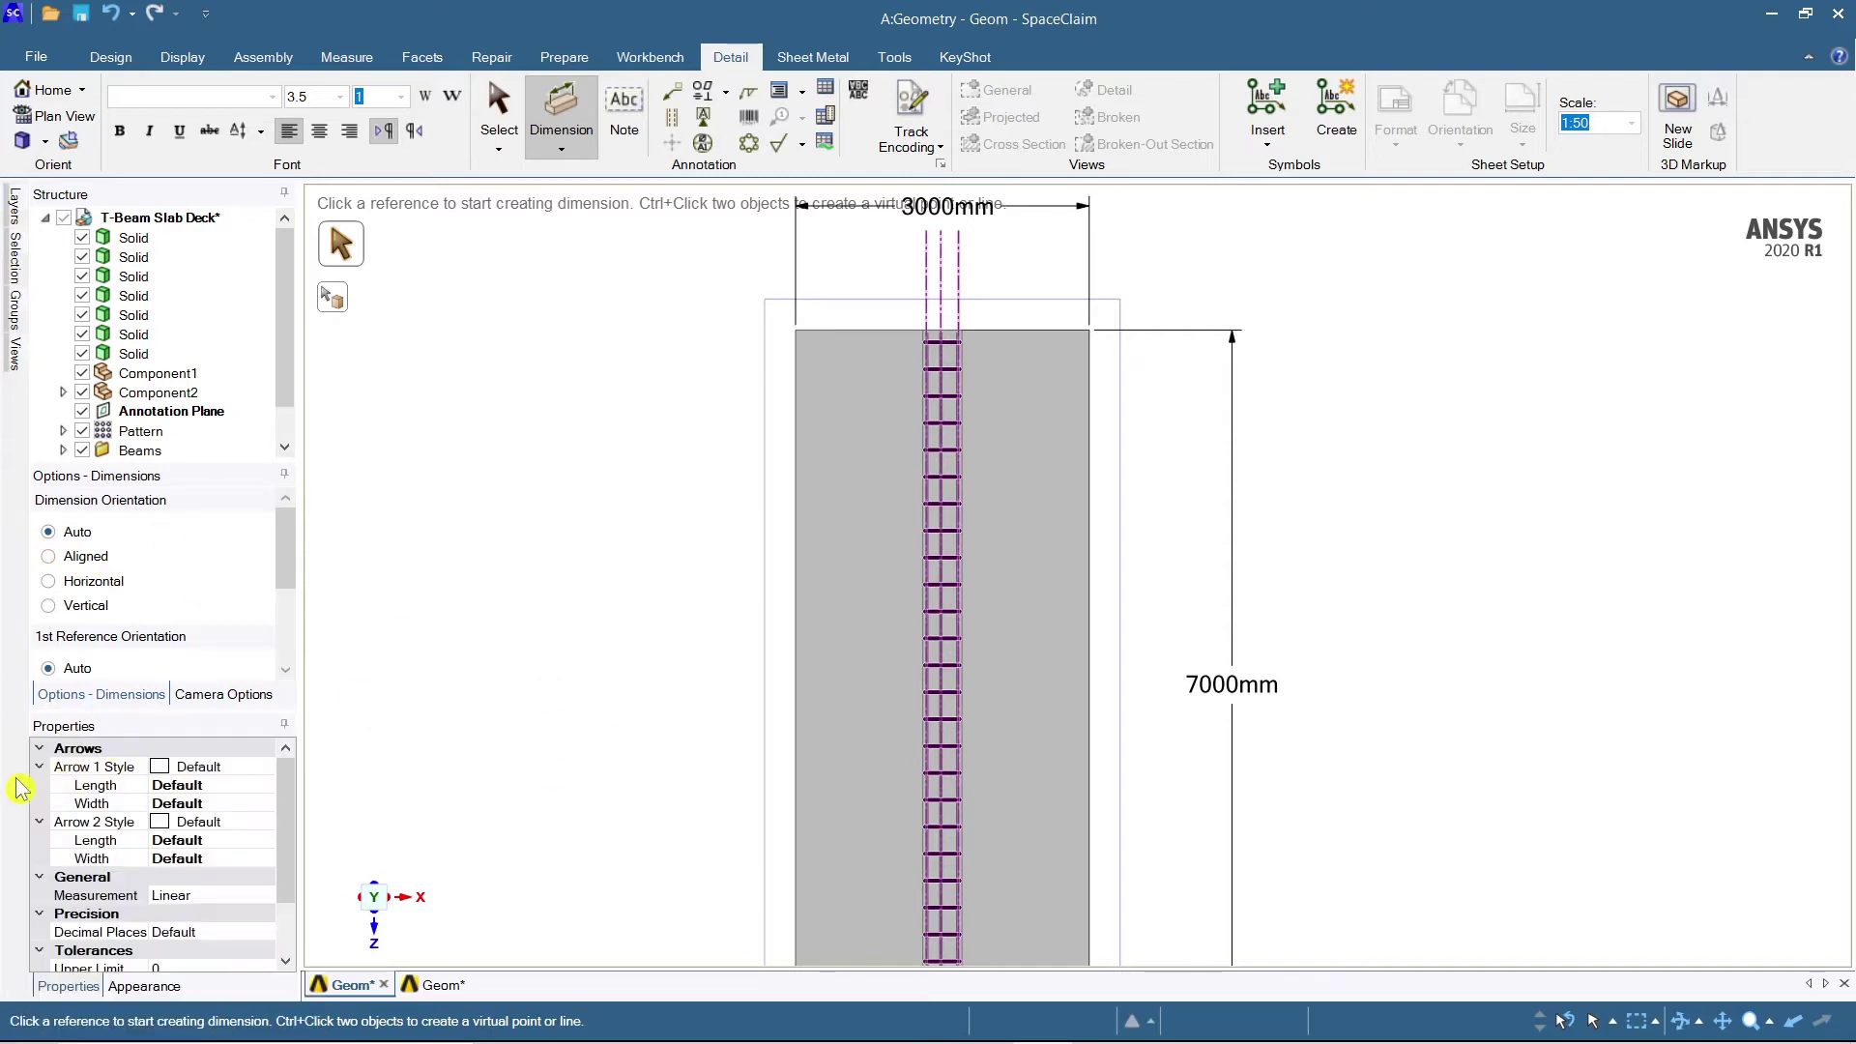
# Review the dimension's arrow style, arrow length and arrow width properties.
pyautogui.click(228, 766)
pyautogui.click(232, 790)
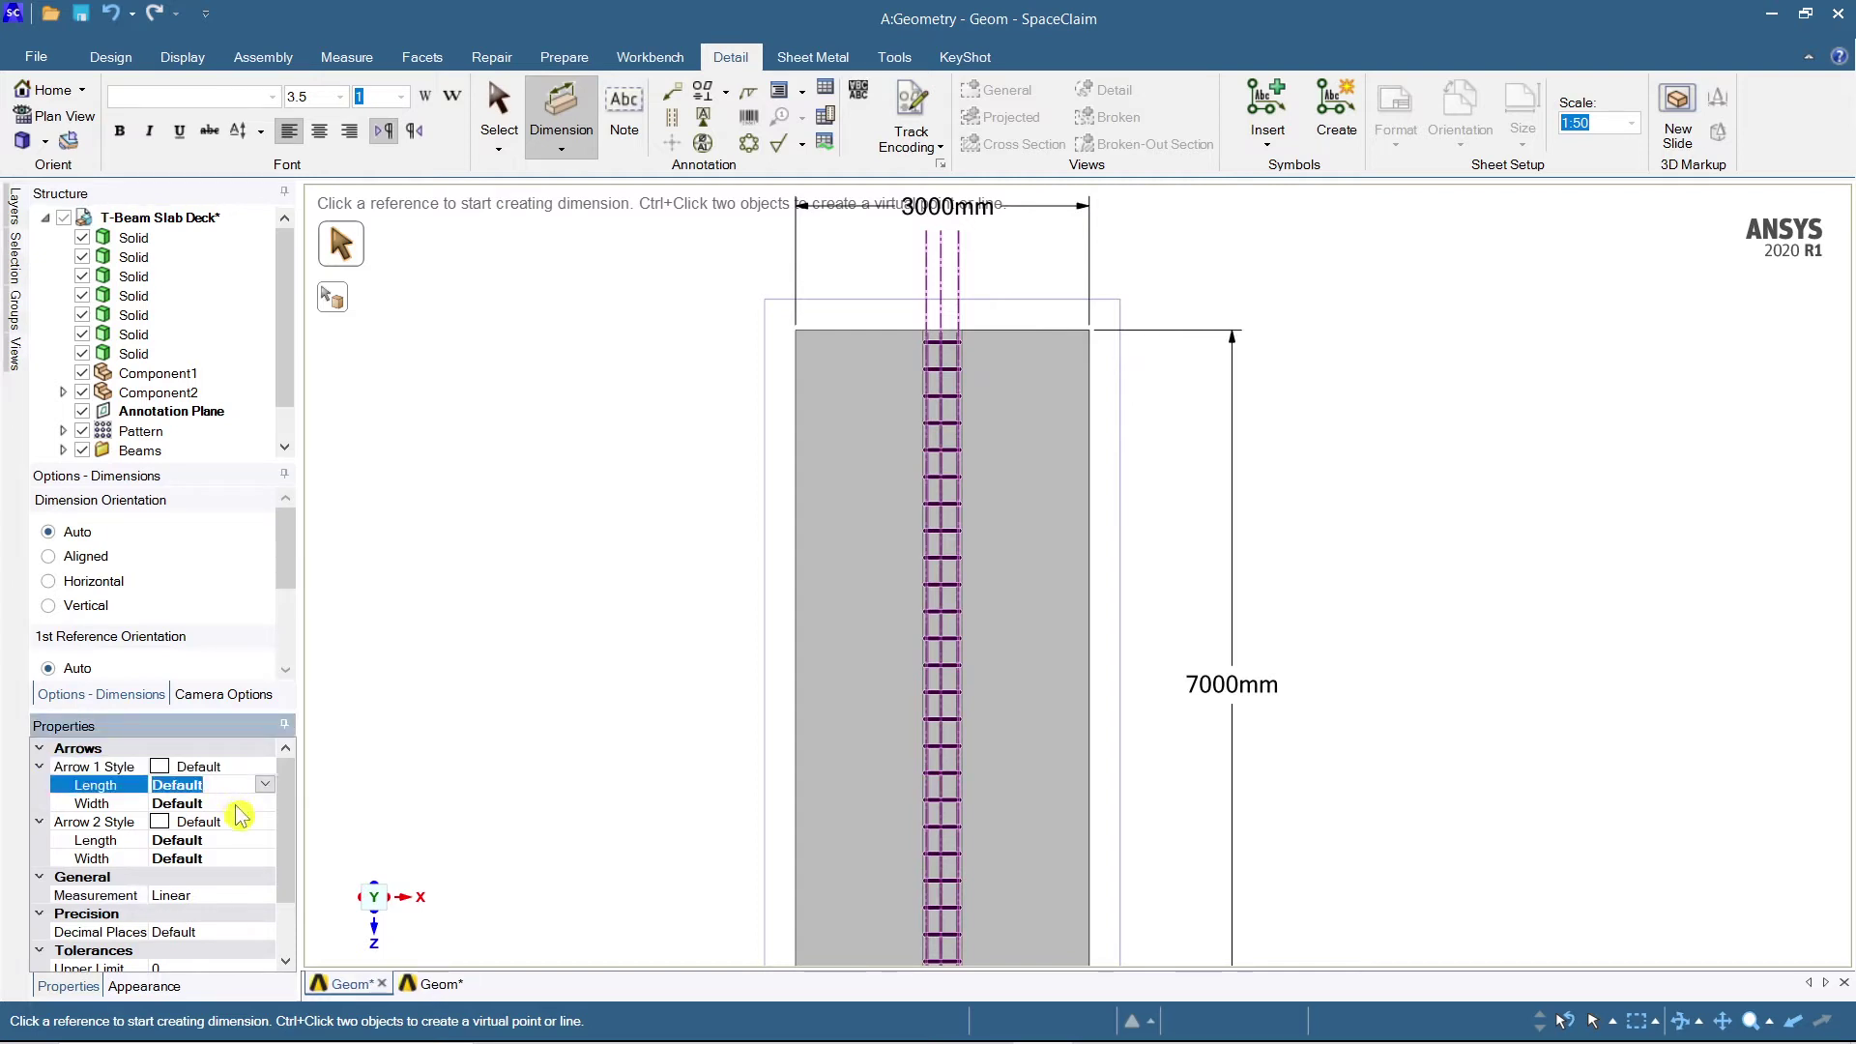
pyautogui.click(232, 803)
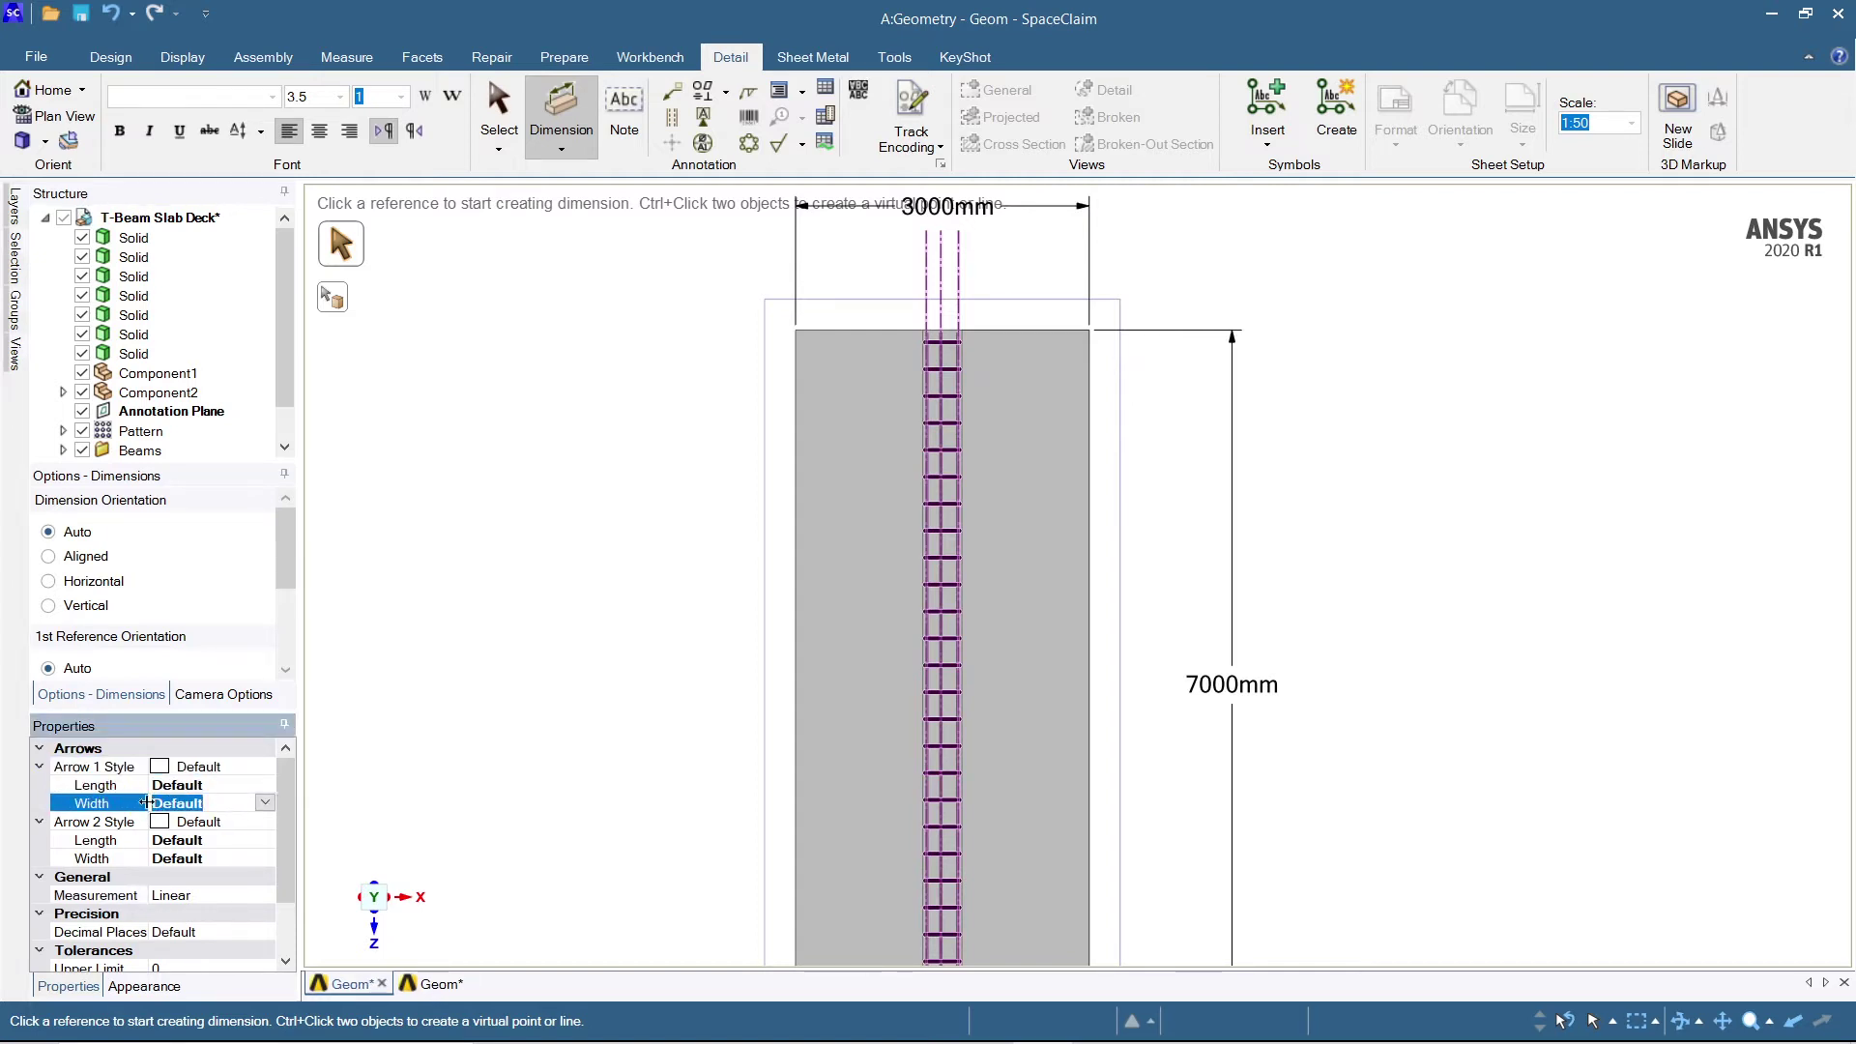
pyautogui.click(190, 845)
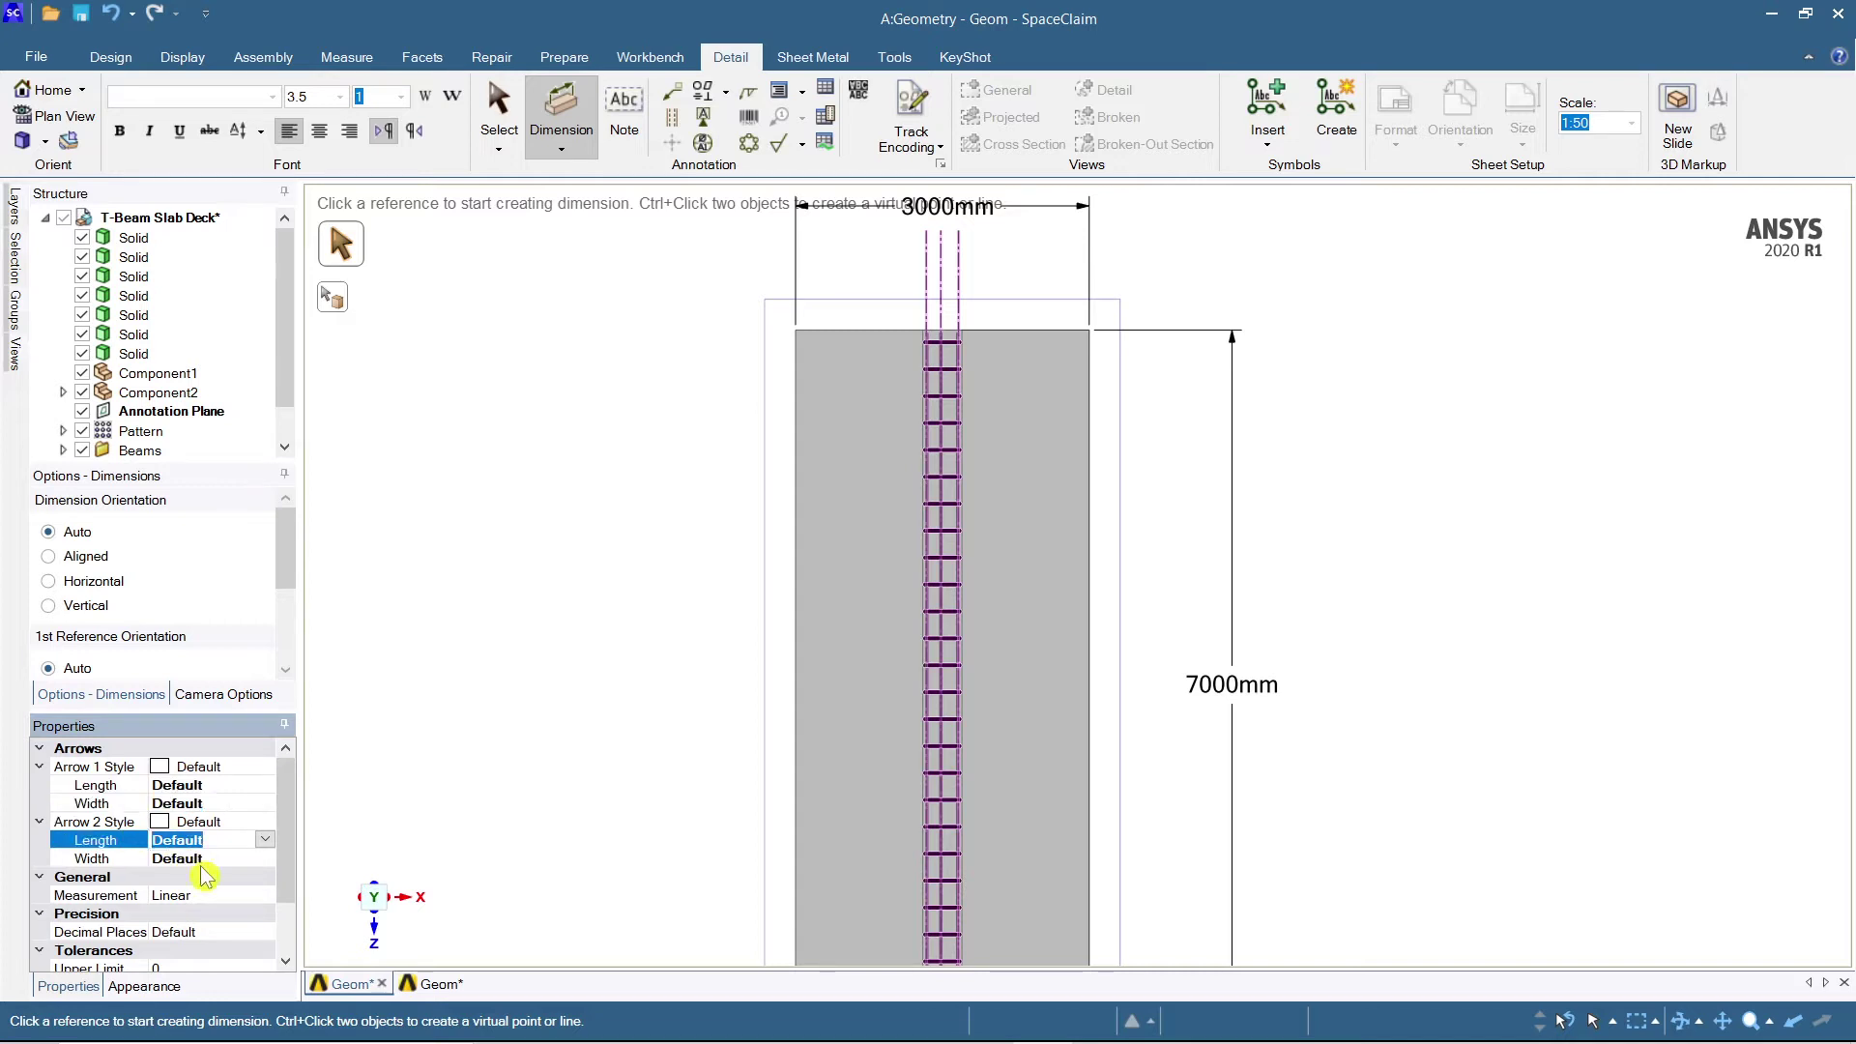
pyautogui.scroll(-1, 204, 877)
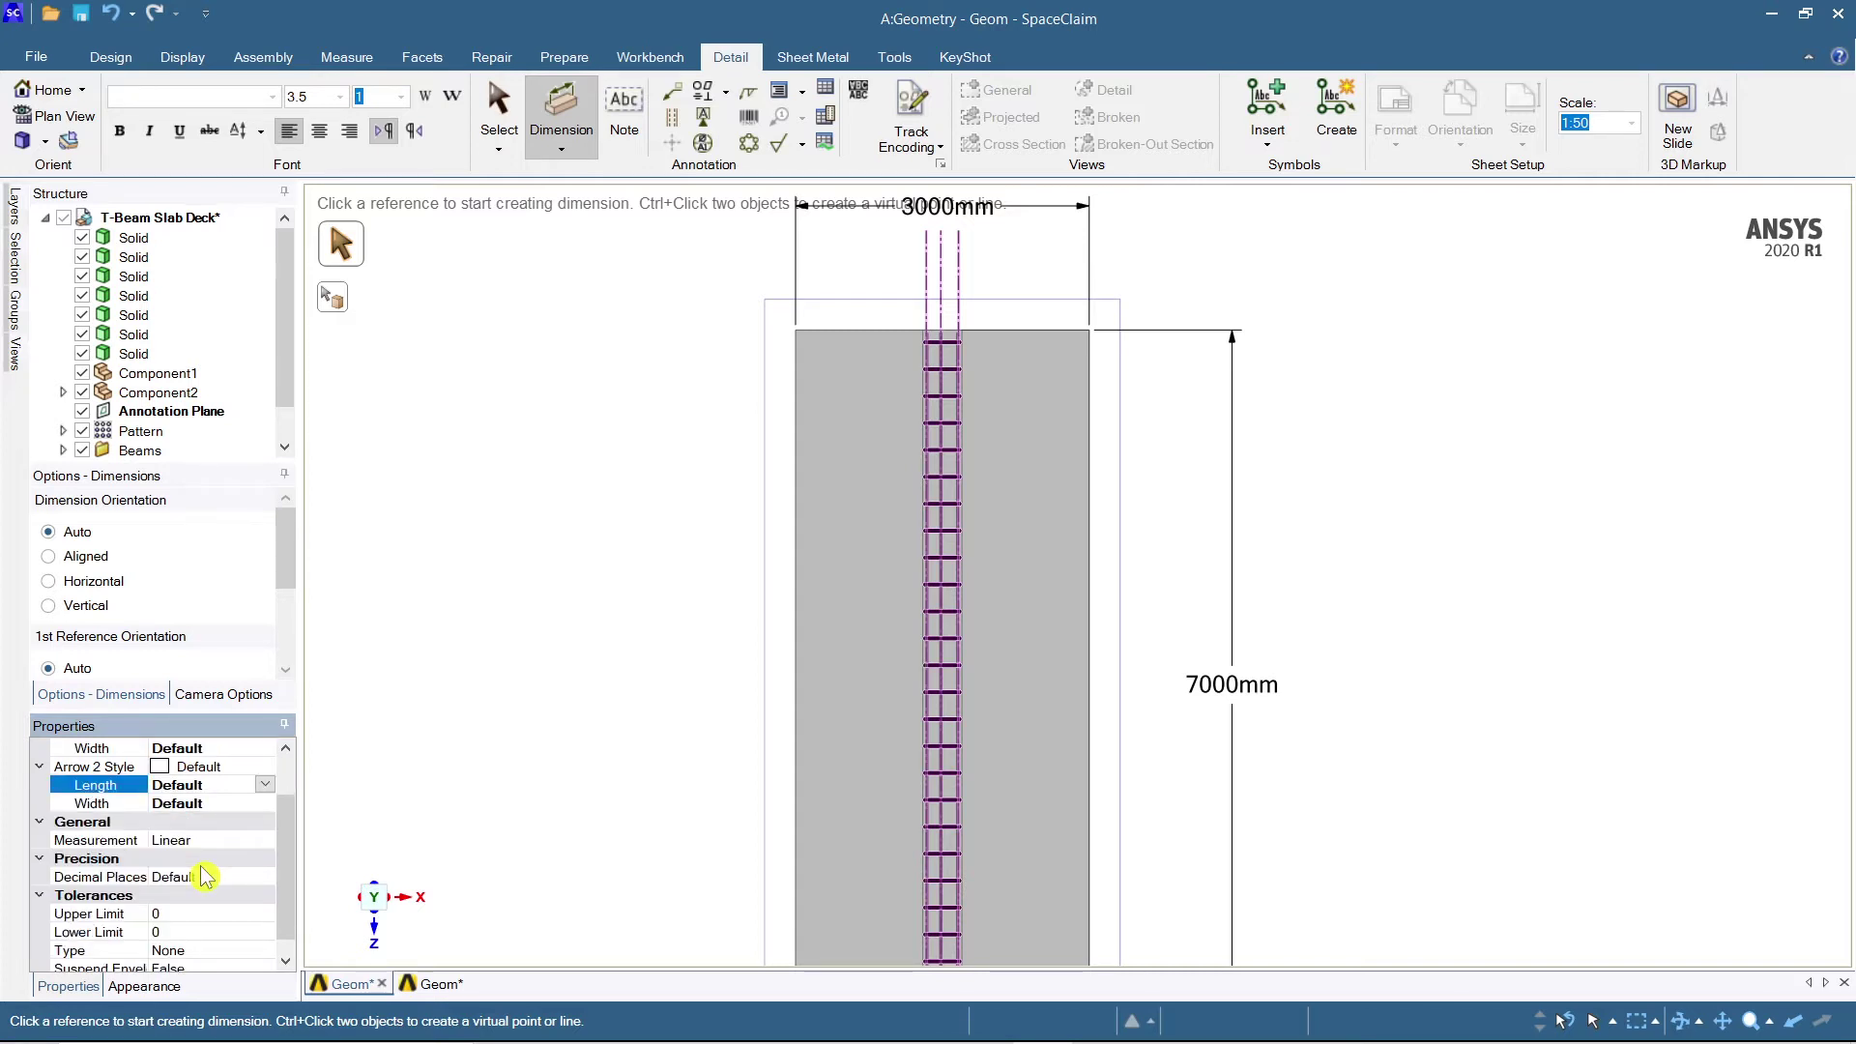
pyautogui.scroll(-1, 204, 877)
pyautogui.scroll(2, 210, 926)
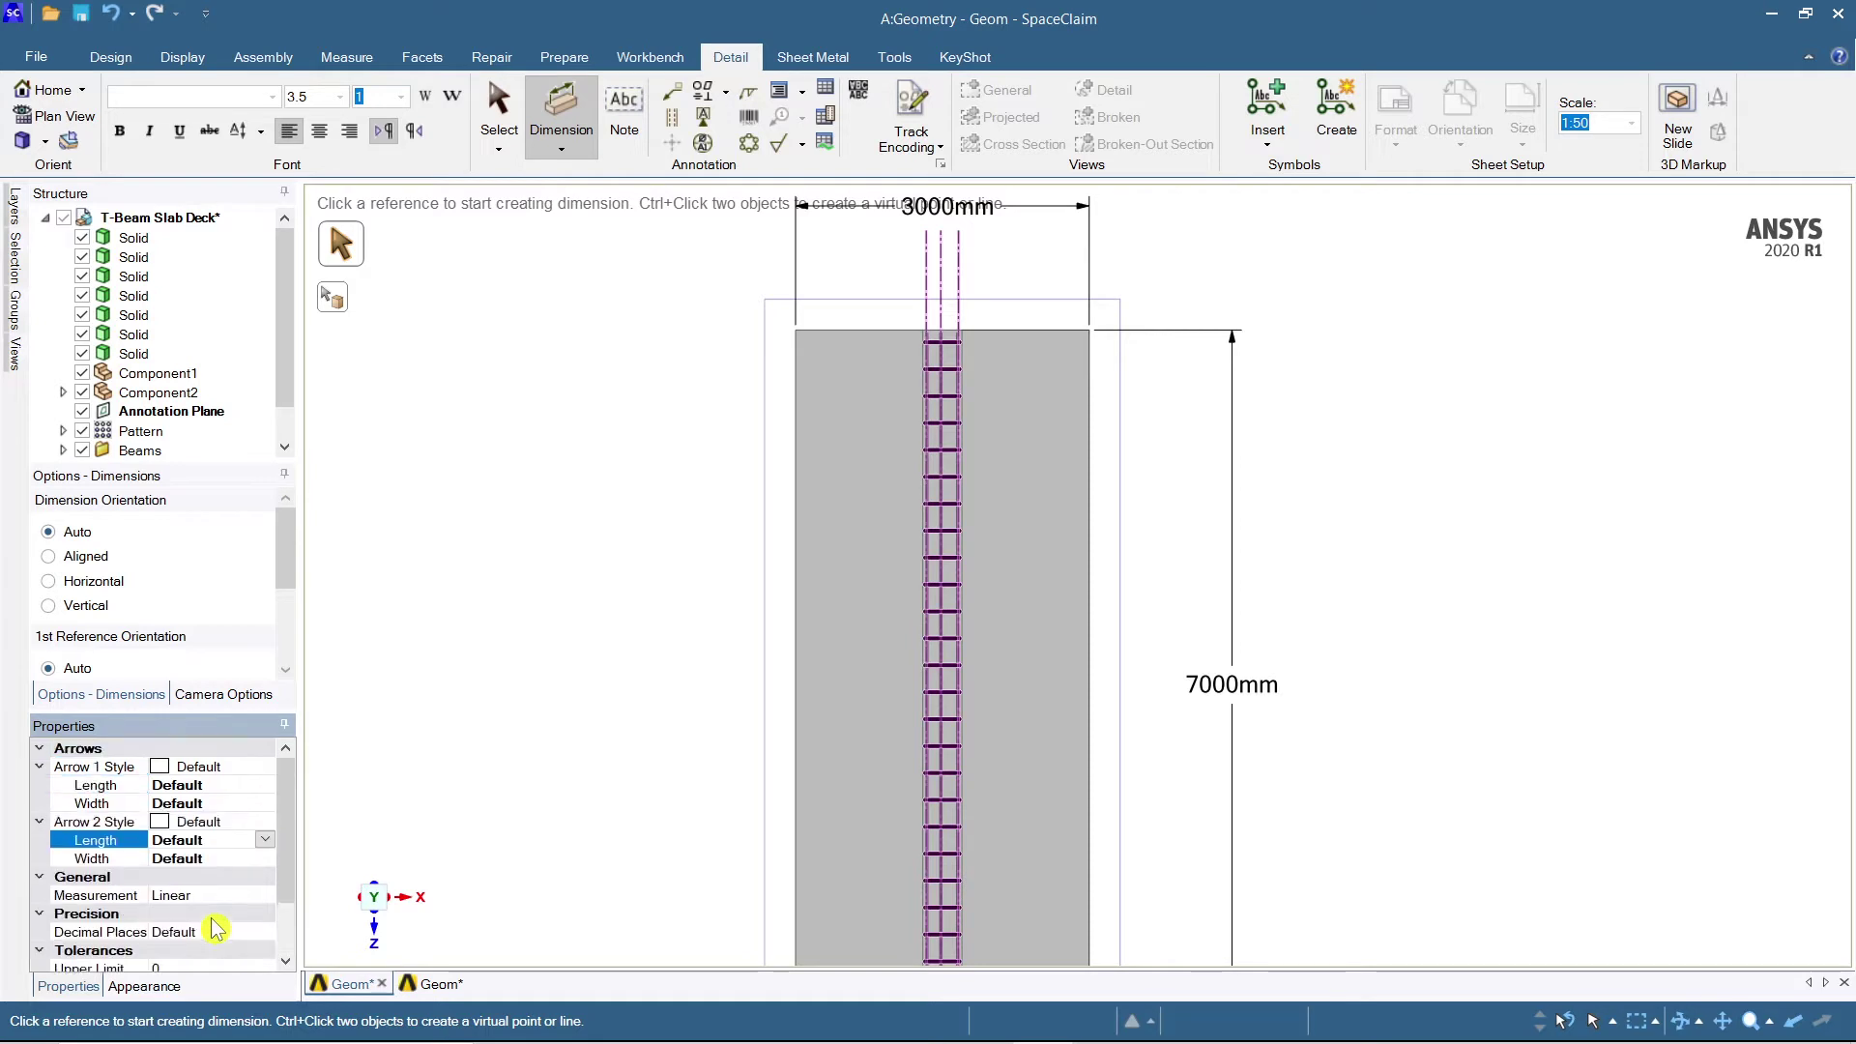
pyautogui.scroll(1, 725, 654)
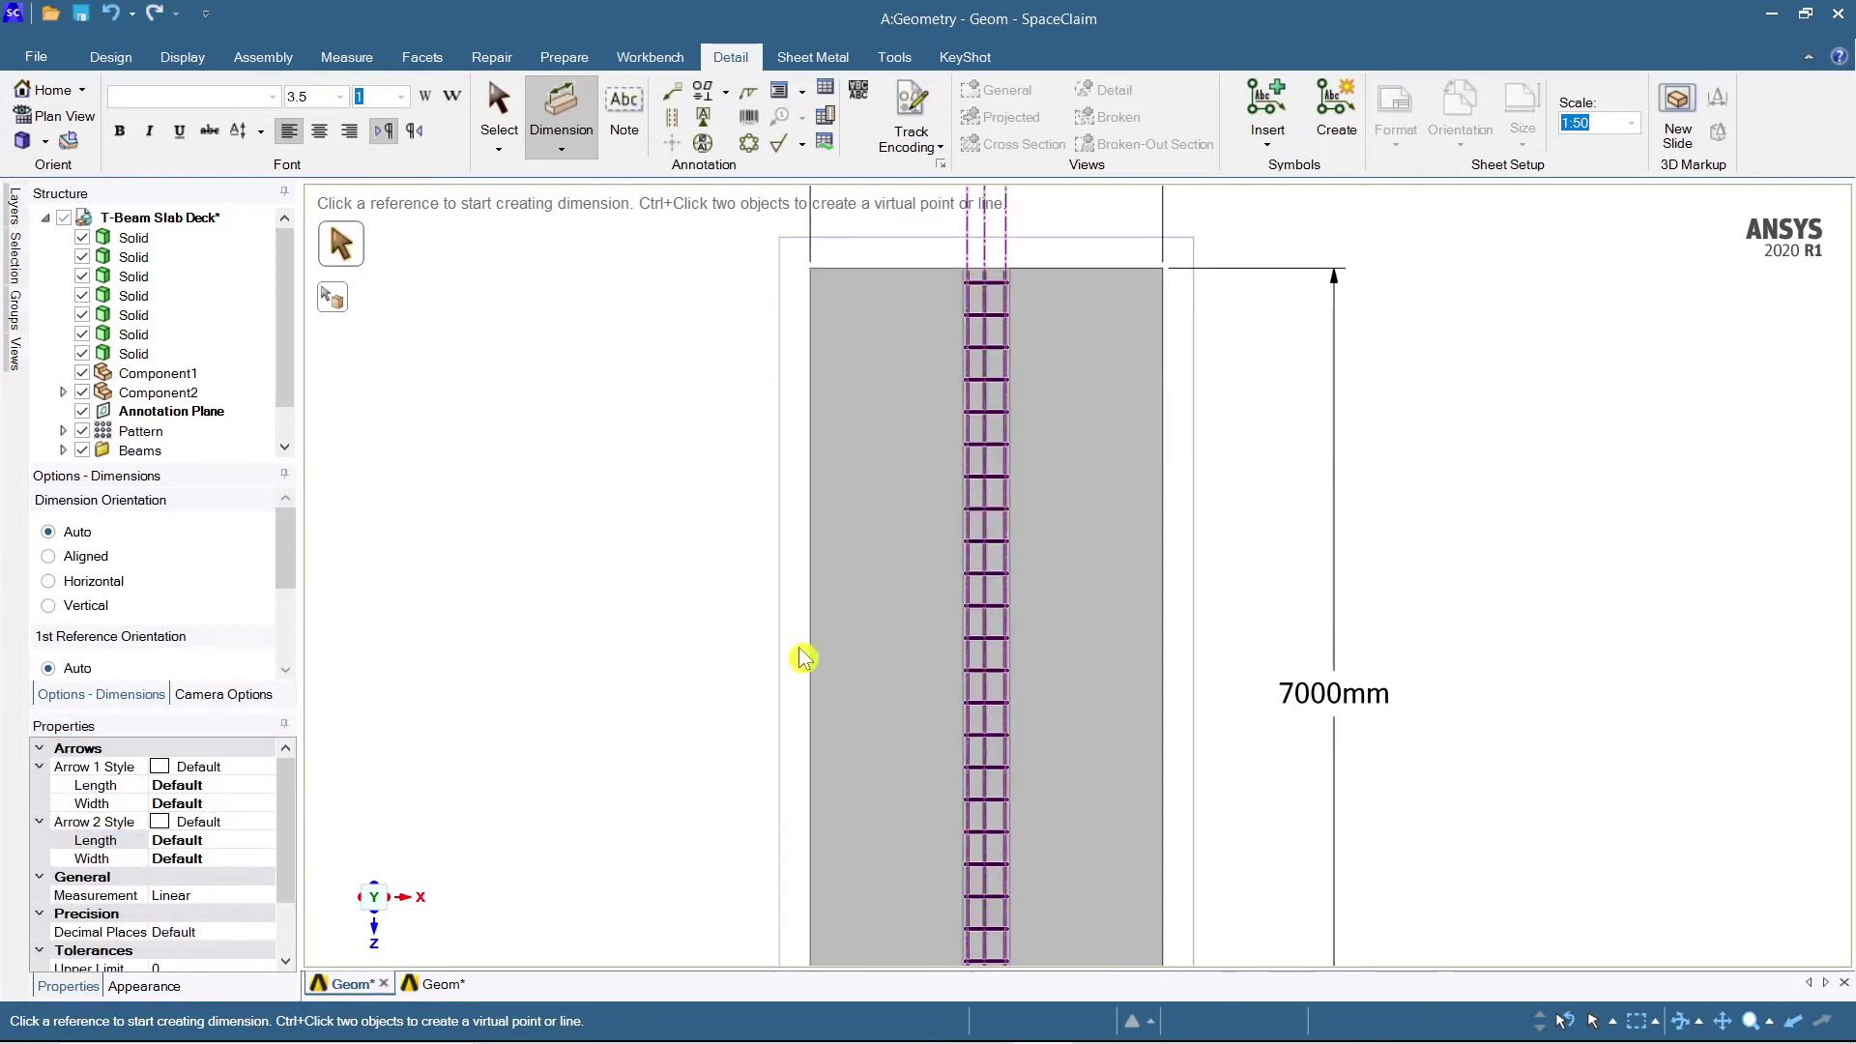
pyautogui.scroll(-2, 803, 658)
pyautogui.keyDown('shift'); pyautogui.moveTo(1158, 727); pyautogui.dragTo(1184, 669, button='middle'); pyautogui.keyUp('shift')
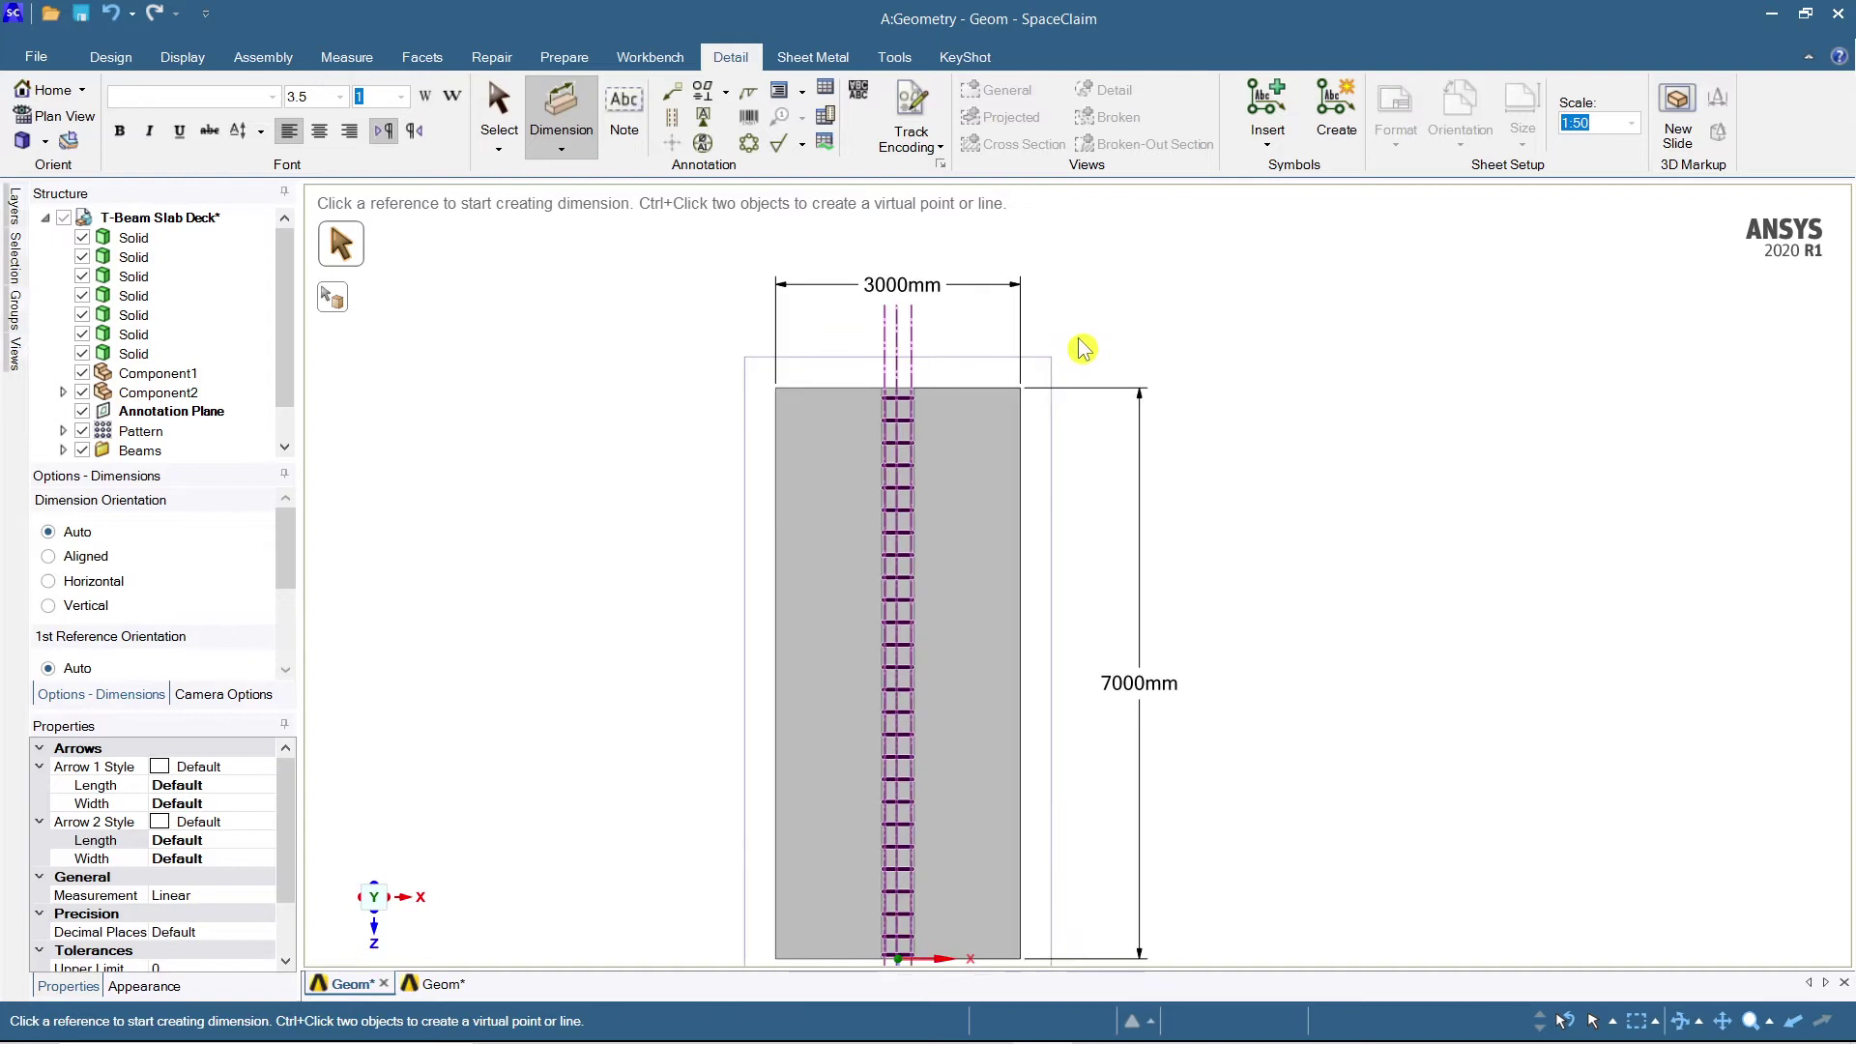
# Set the plan view's drawing scale to 1:50.
pyautogui.click(1630, 124)
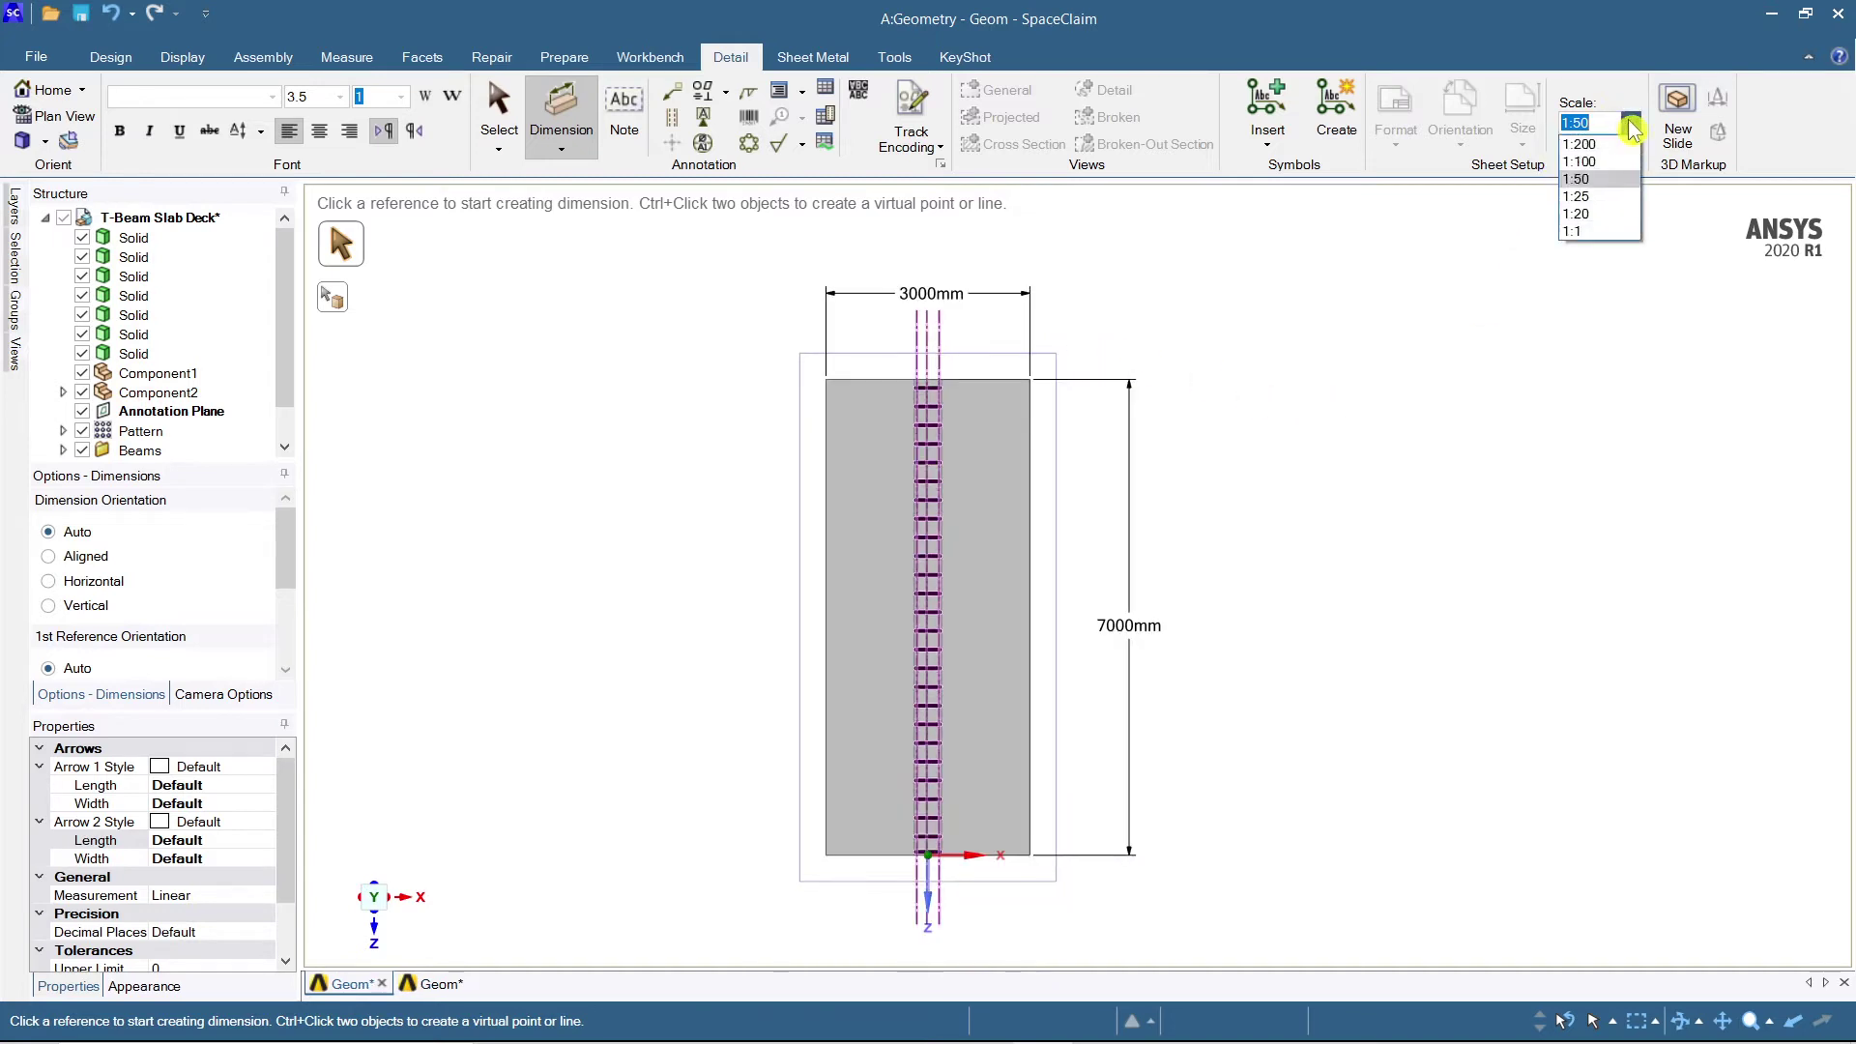
pyautogui.click(1670, 418)
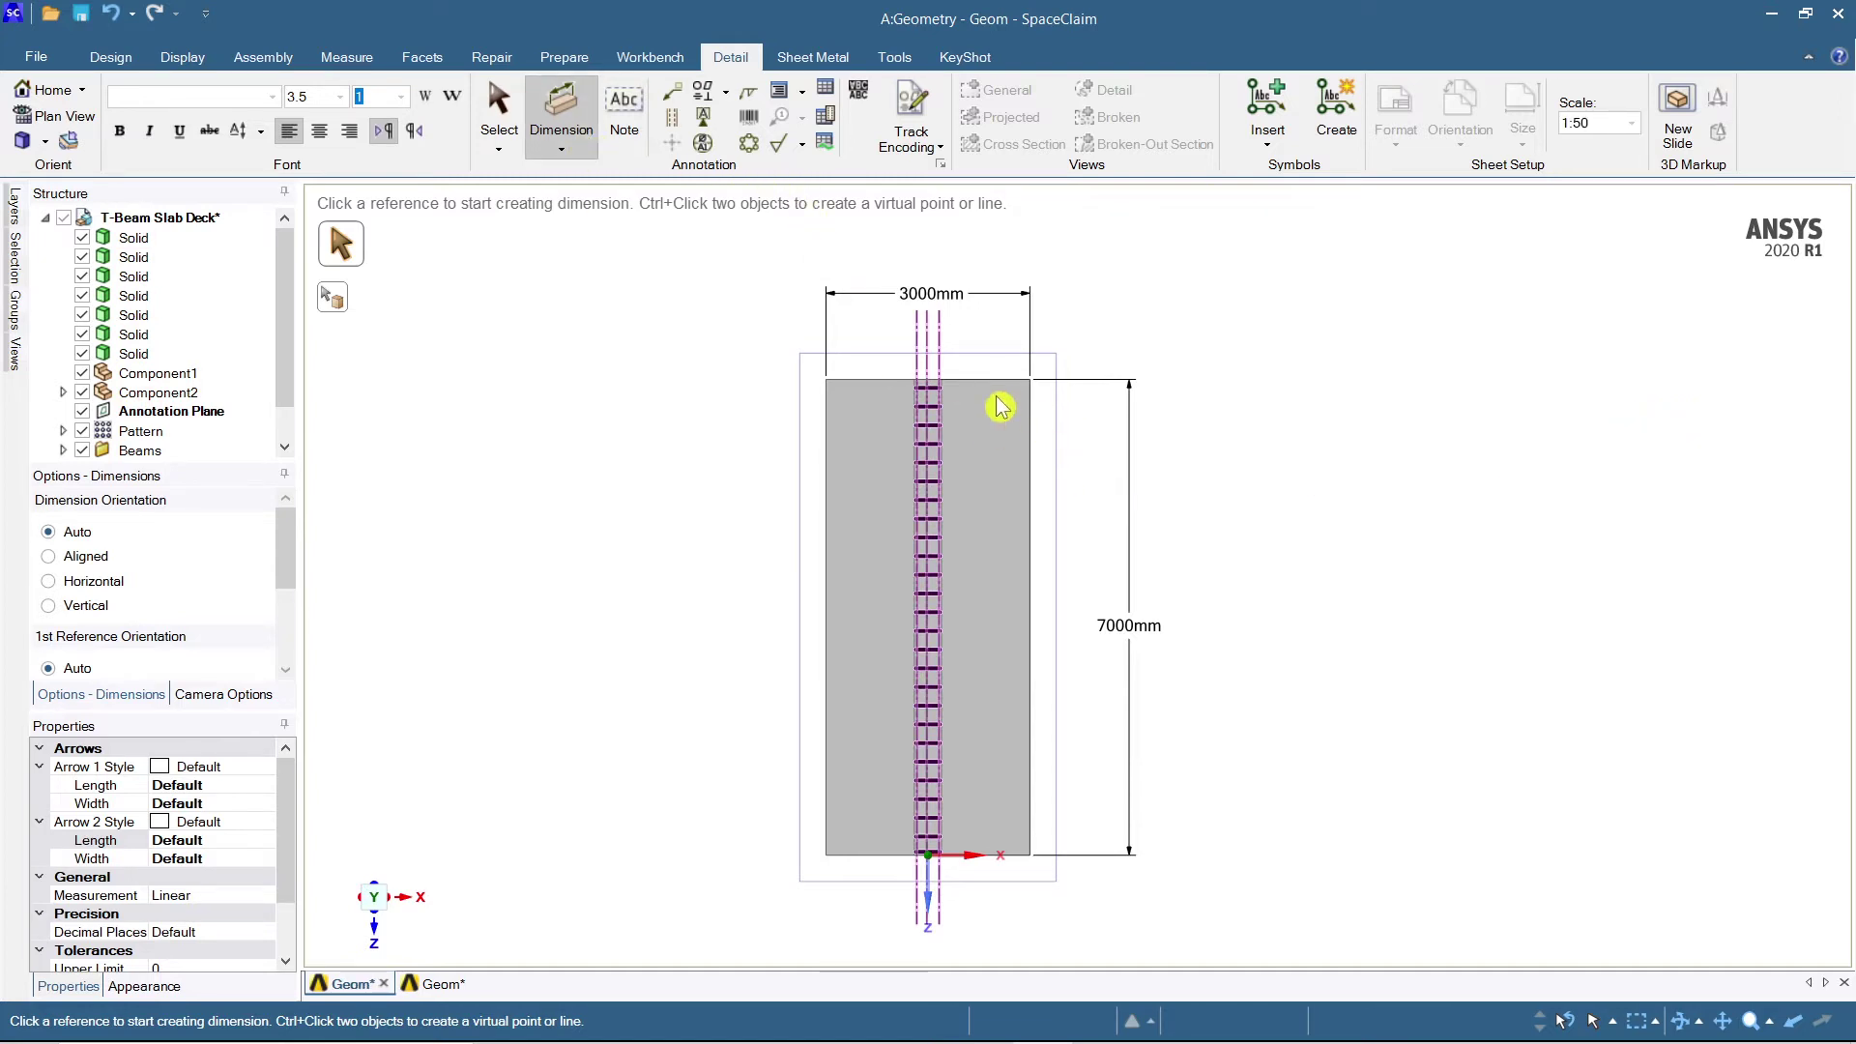
pyautogui.scroll(5, 920, 375)
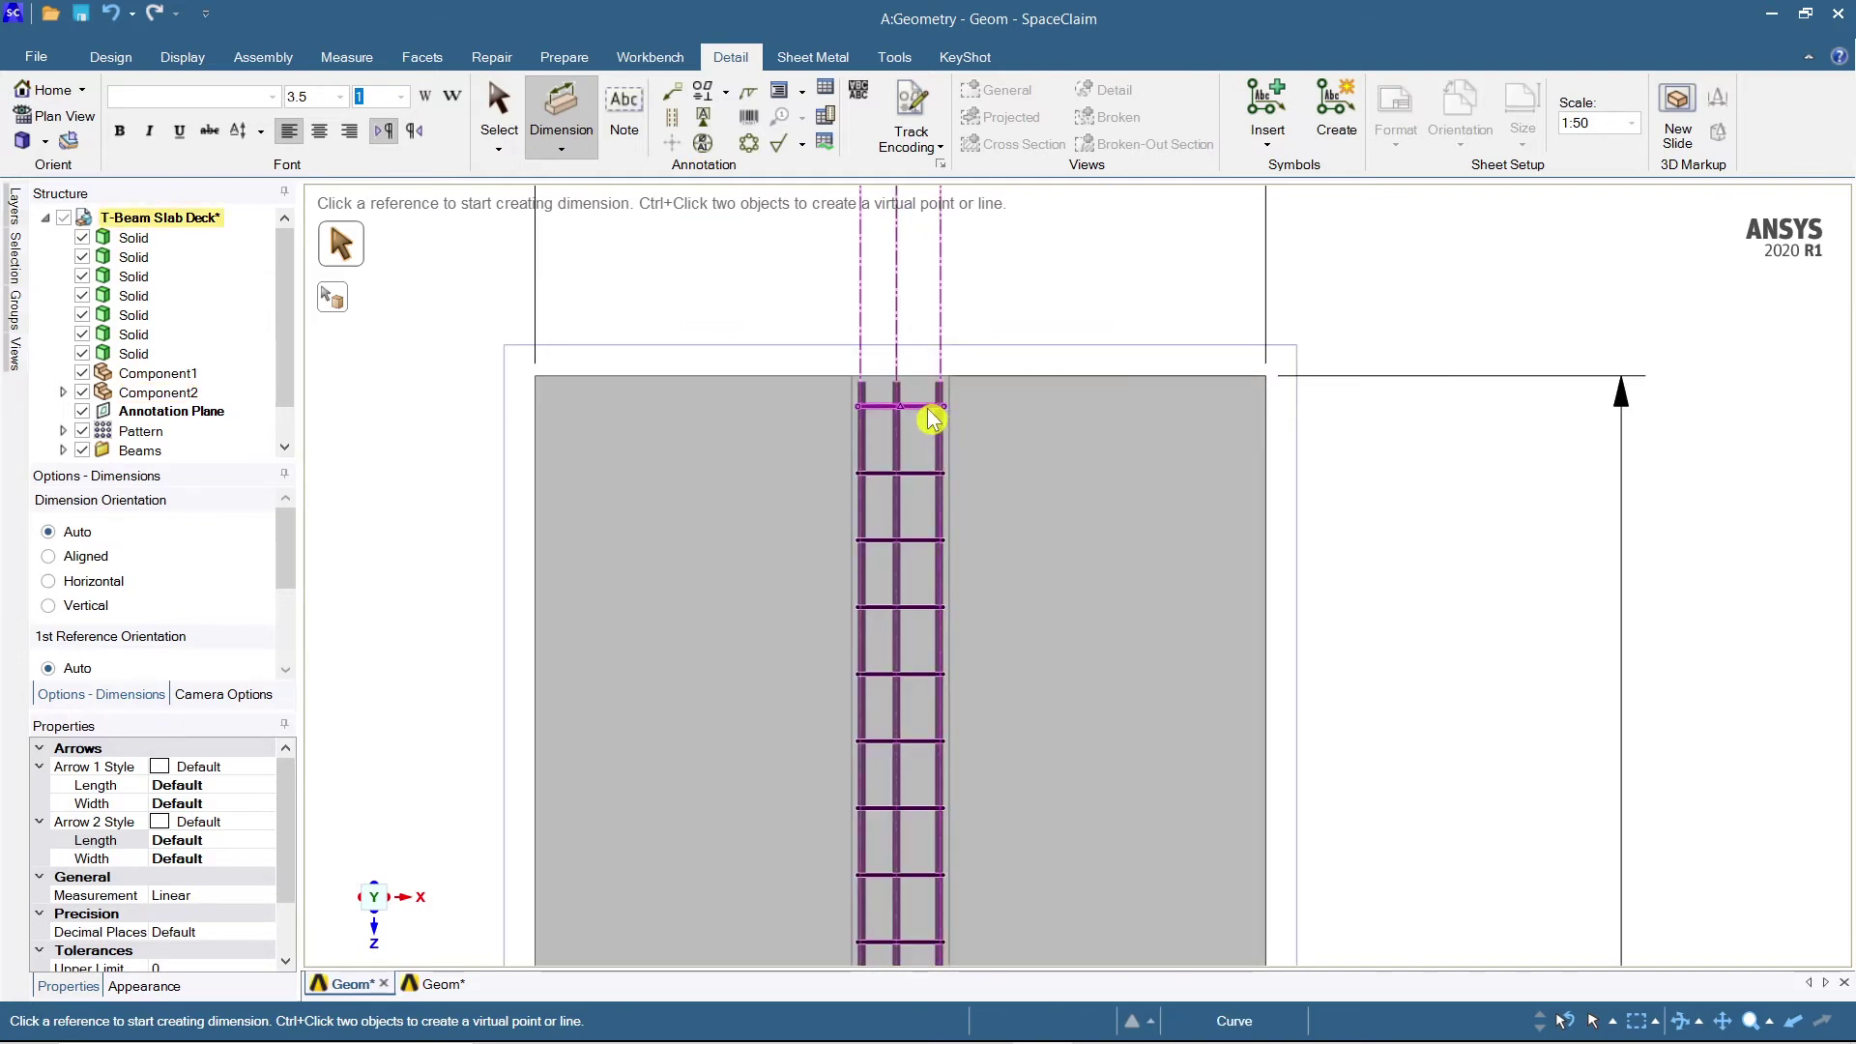
# Dimension the 275mm spacing between the top two transverse rebars, placed beside them.
pyautogui.click(931, 418)
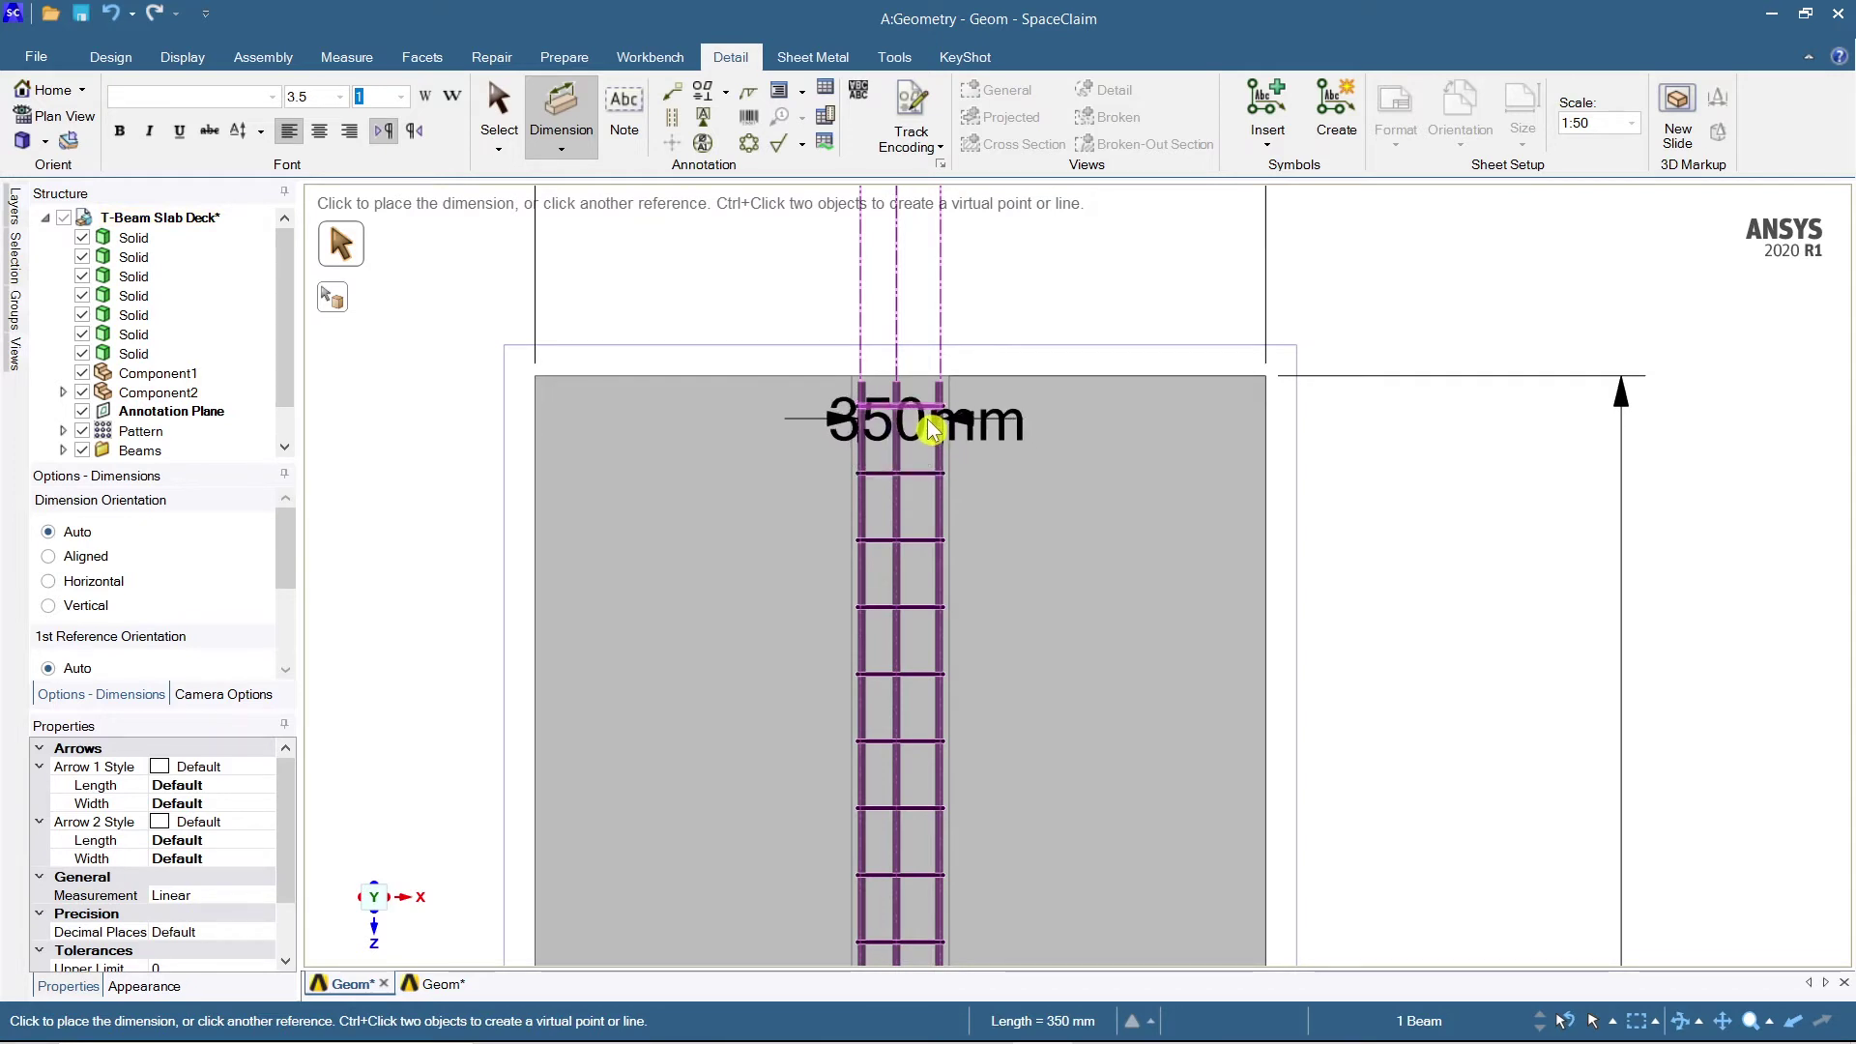
pyautogui.click(919, 480)
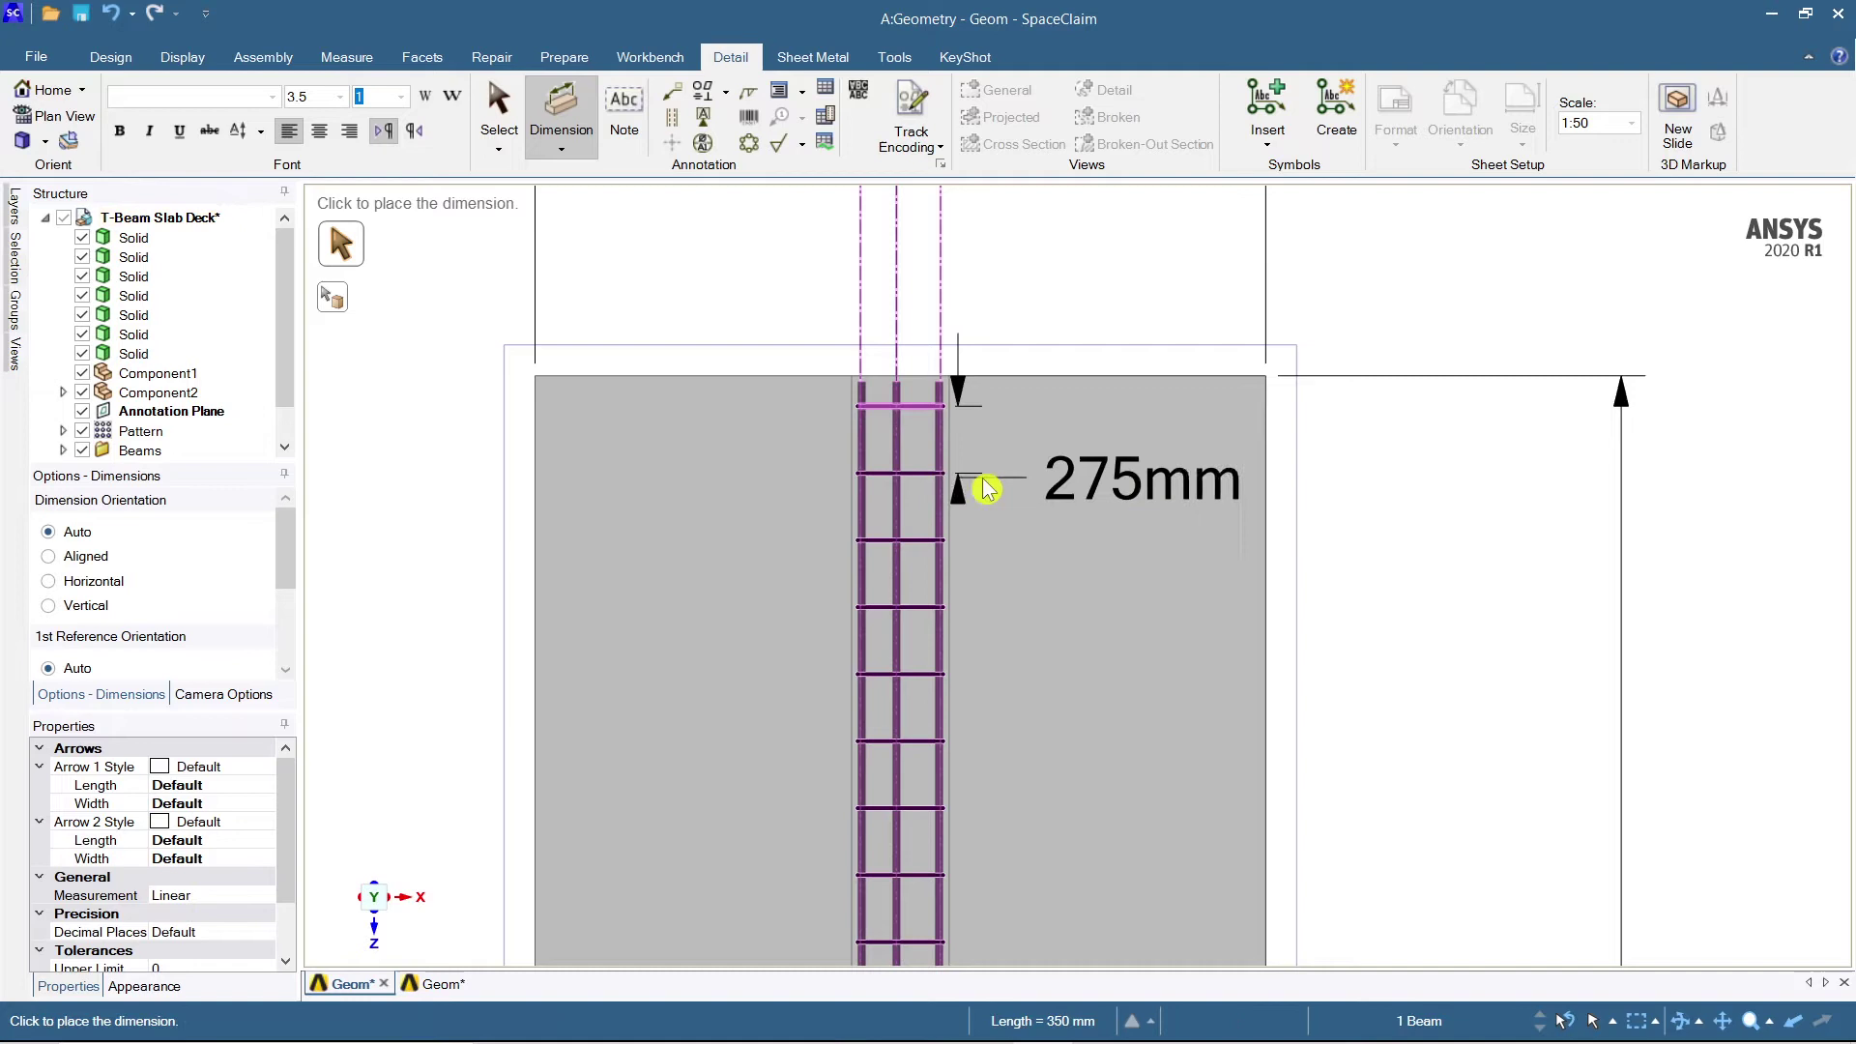
pyautogui.click(1117, 452)
pyautogui.scroll(-1, 1244, 605)
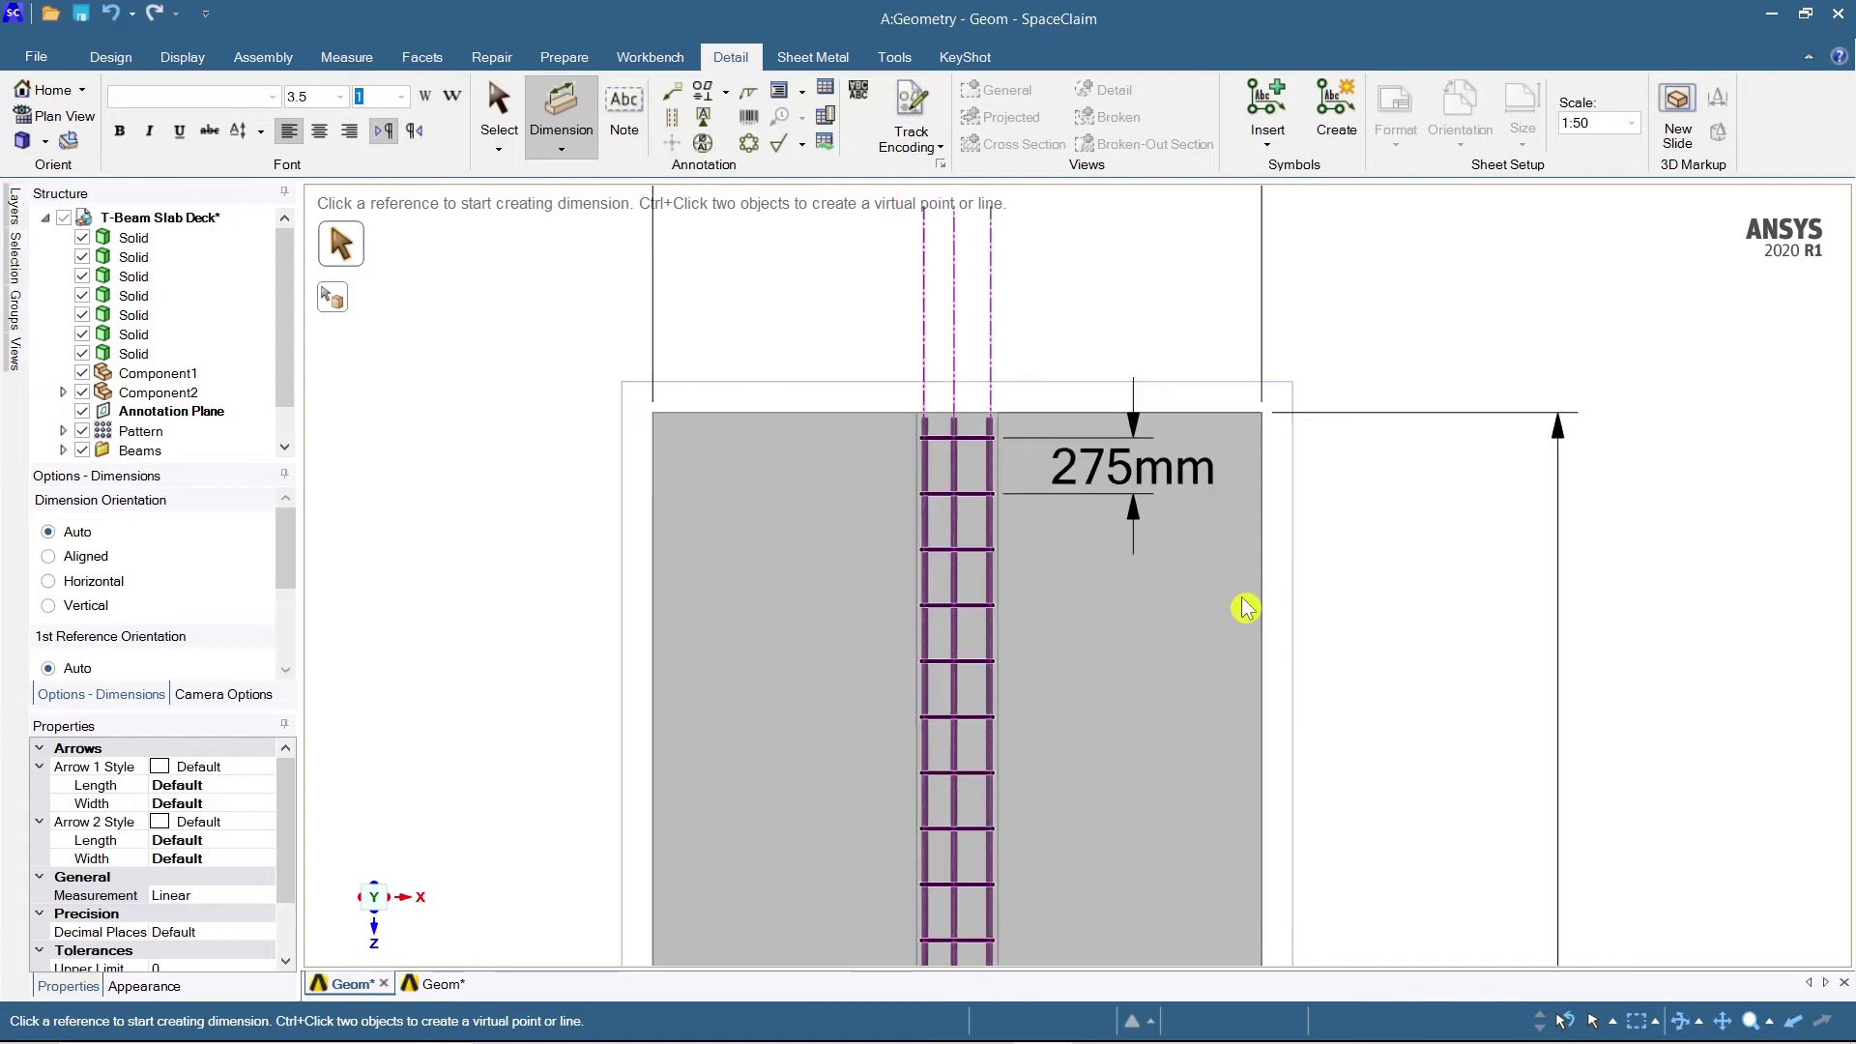
pyautogui.scroll(1, 1034, 605)
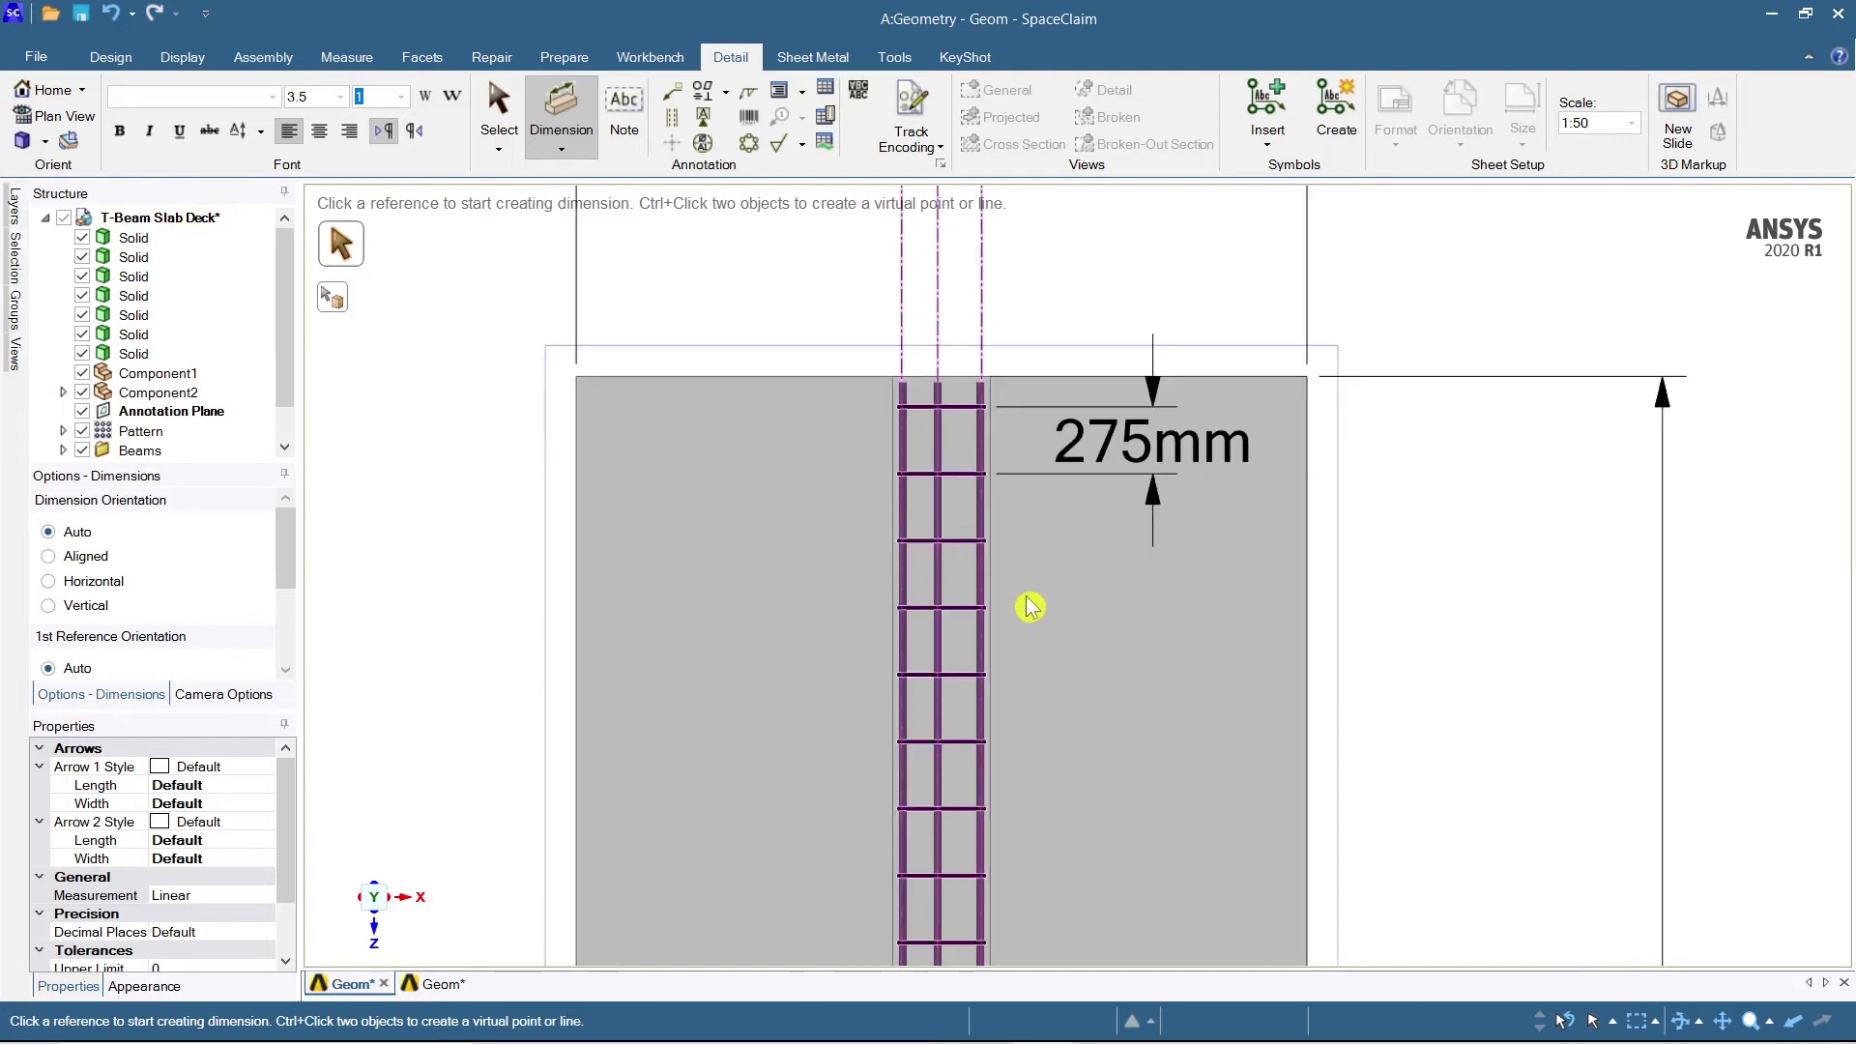
pyautogui.scroll(1, 1032, 599)
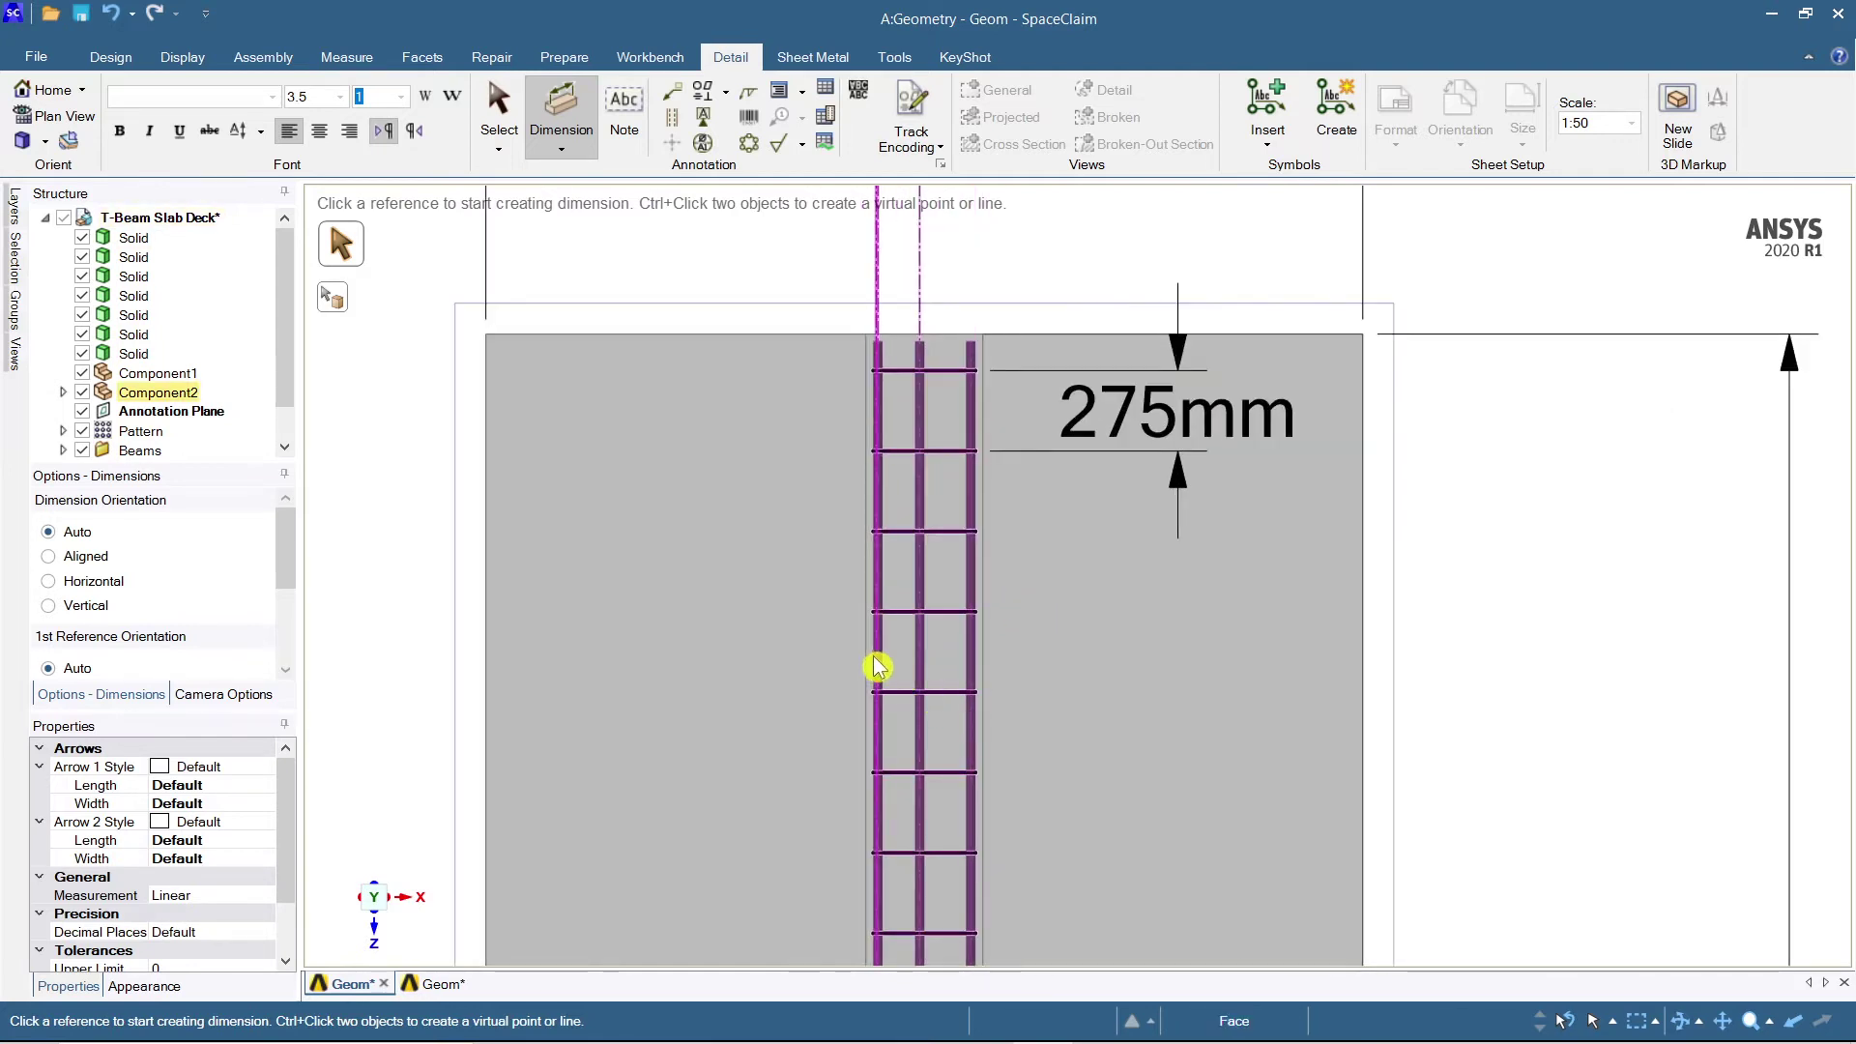
# Measure the 164.12mm gap from the left to the middle longitudinal rebar, placed left of the slab.
pyautogui.click(881, 663)
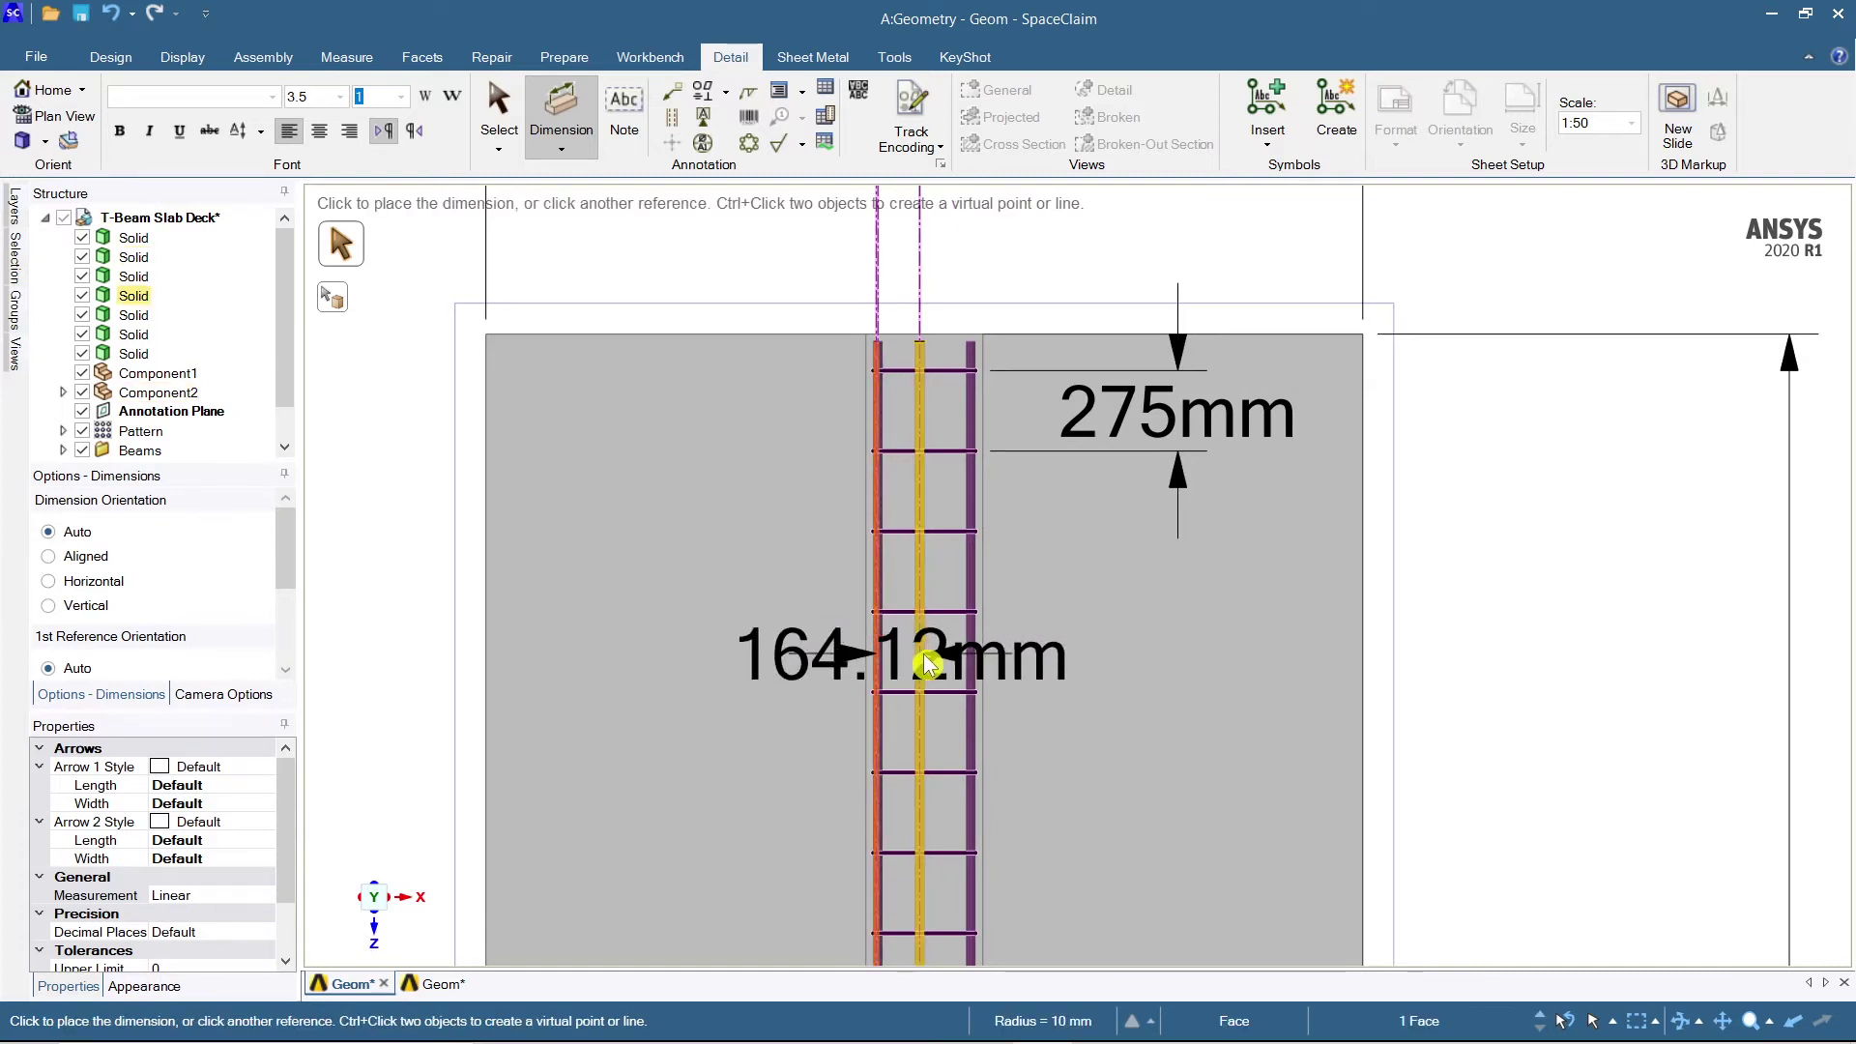
pyautogui.click(924, 655)
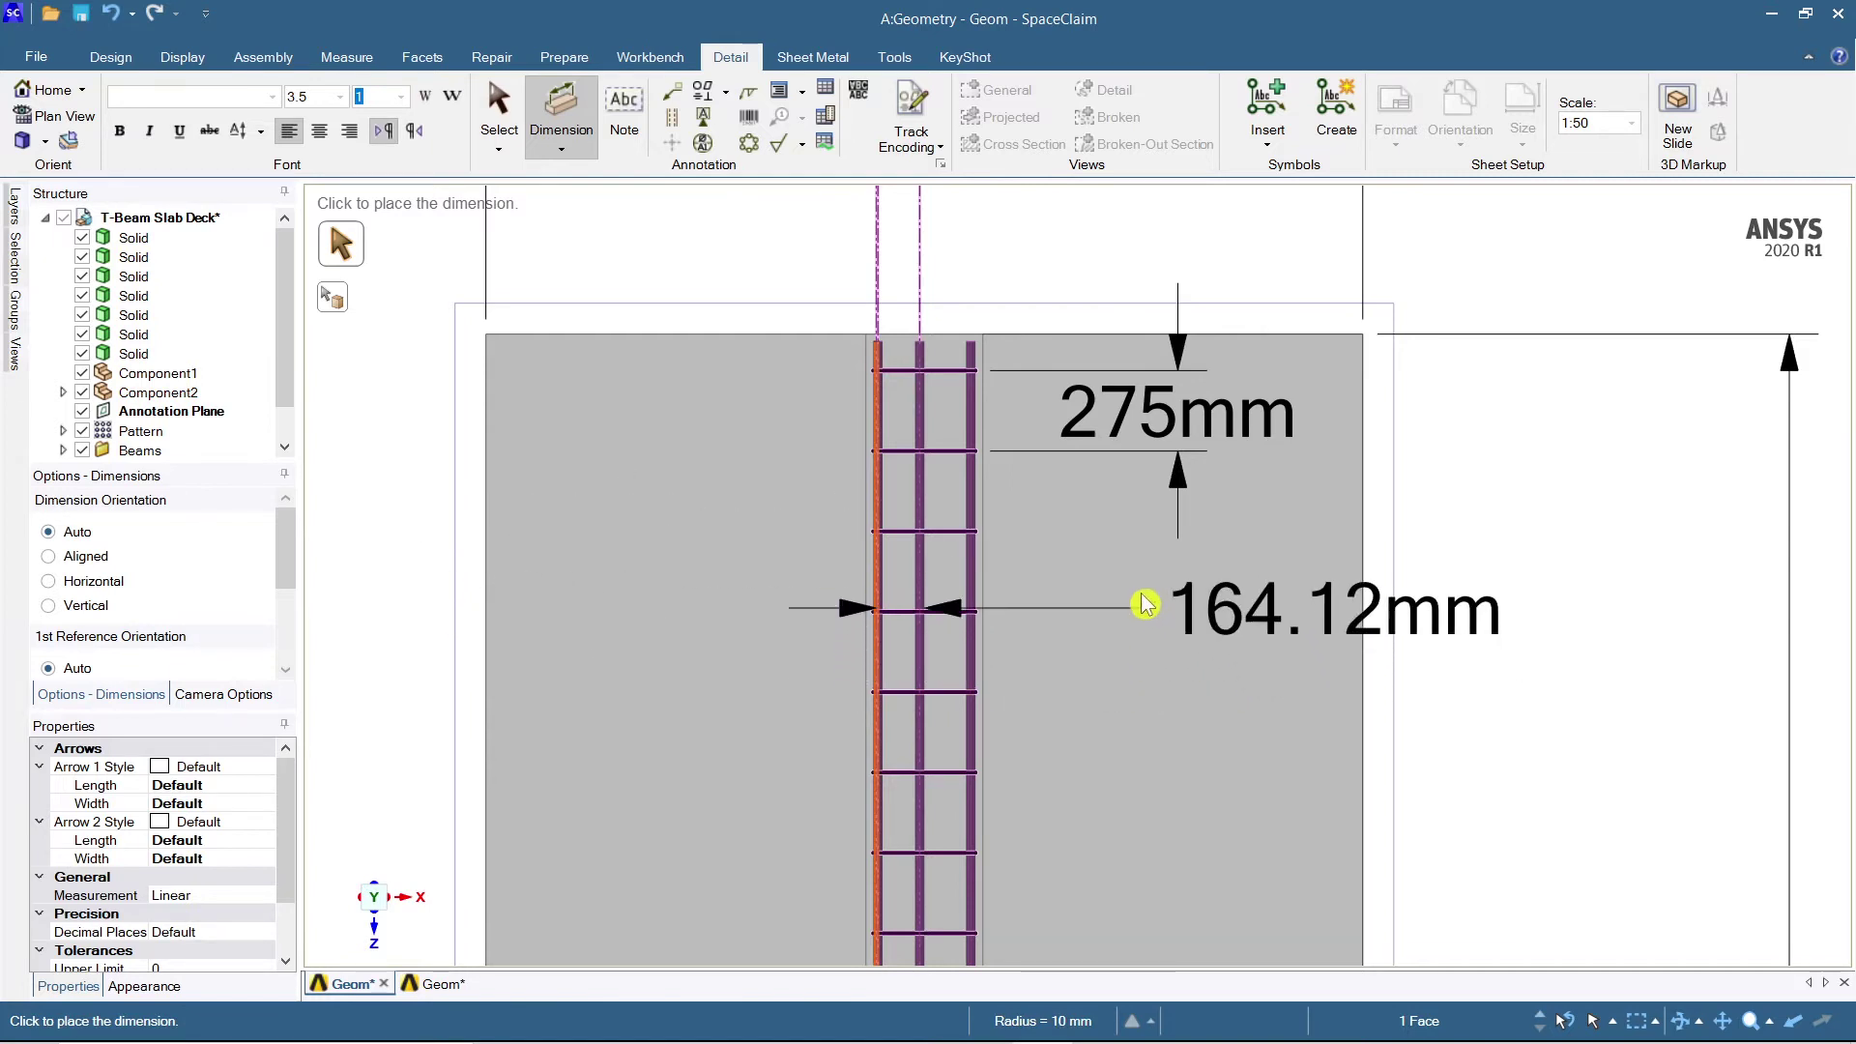
pyautogui.scroll(3, 493, 584)
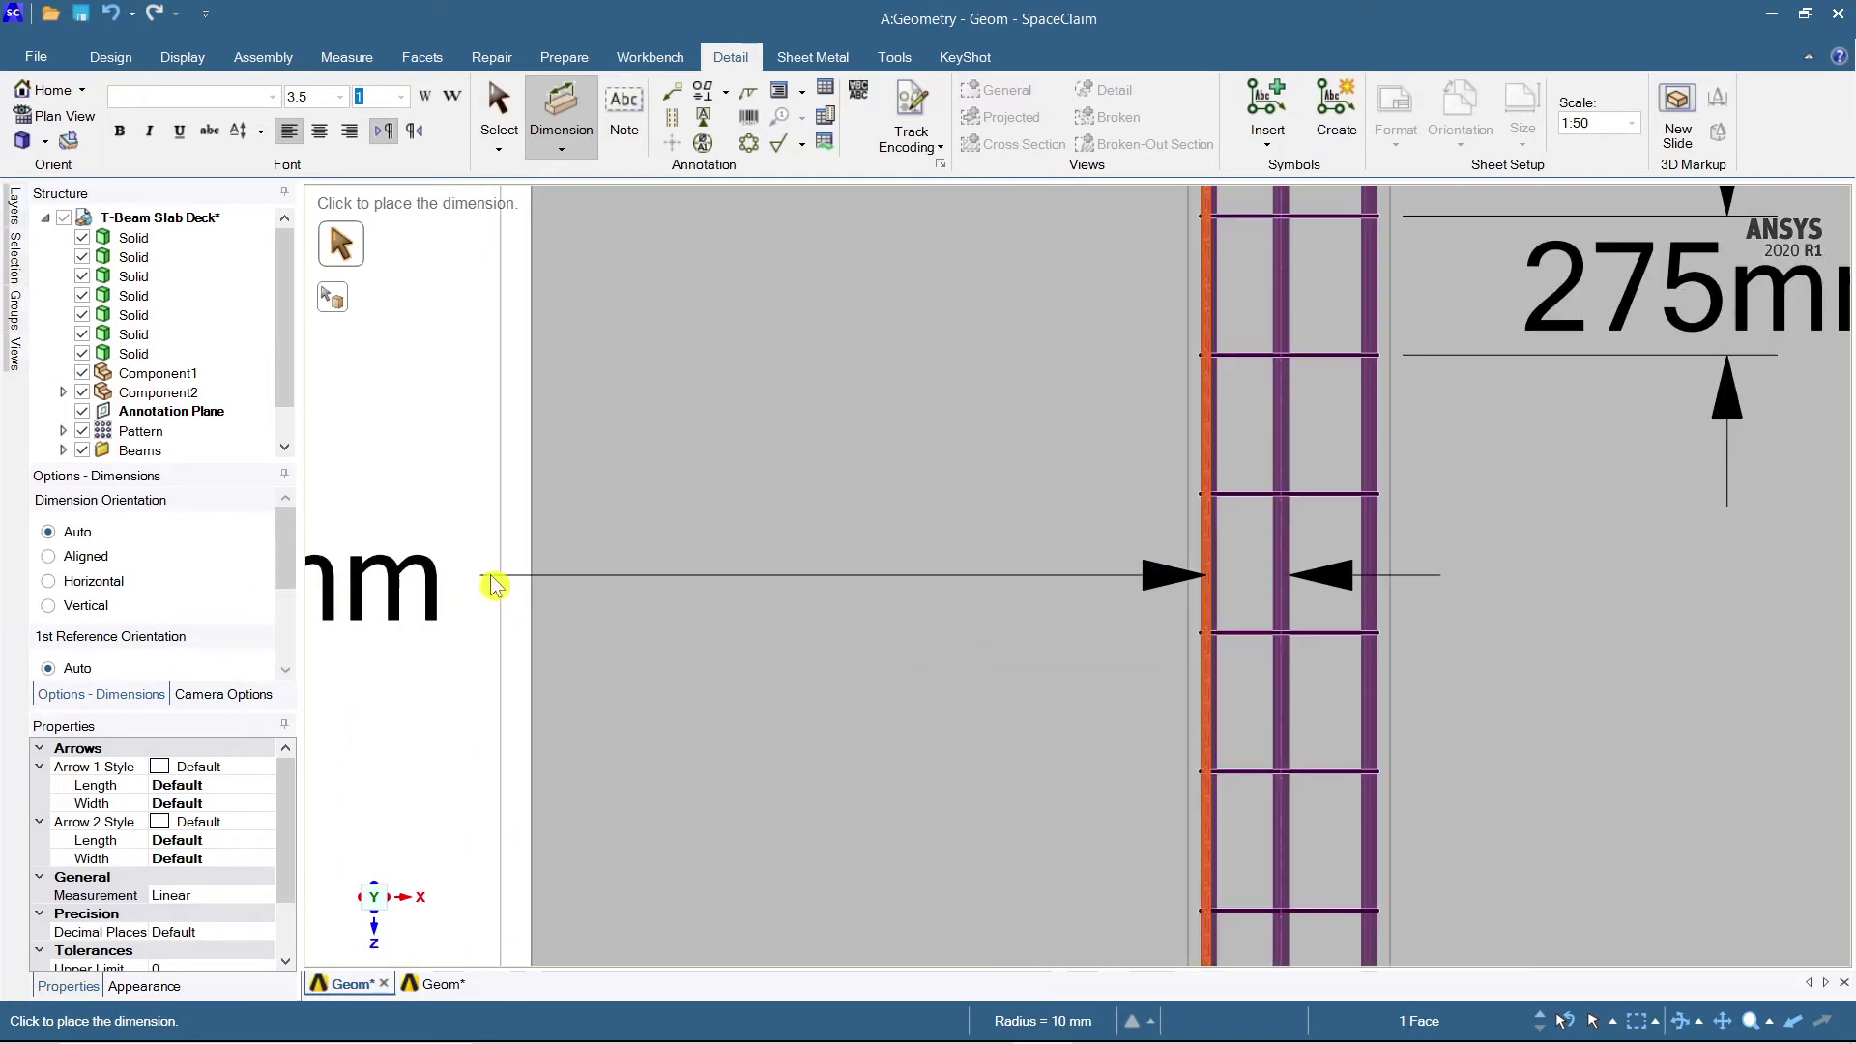
pyautogui.scroll(-5, 539, 576)
pyautogui.scroll(-2, 586, 580)
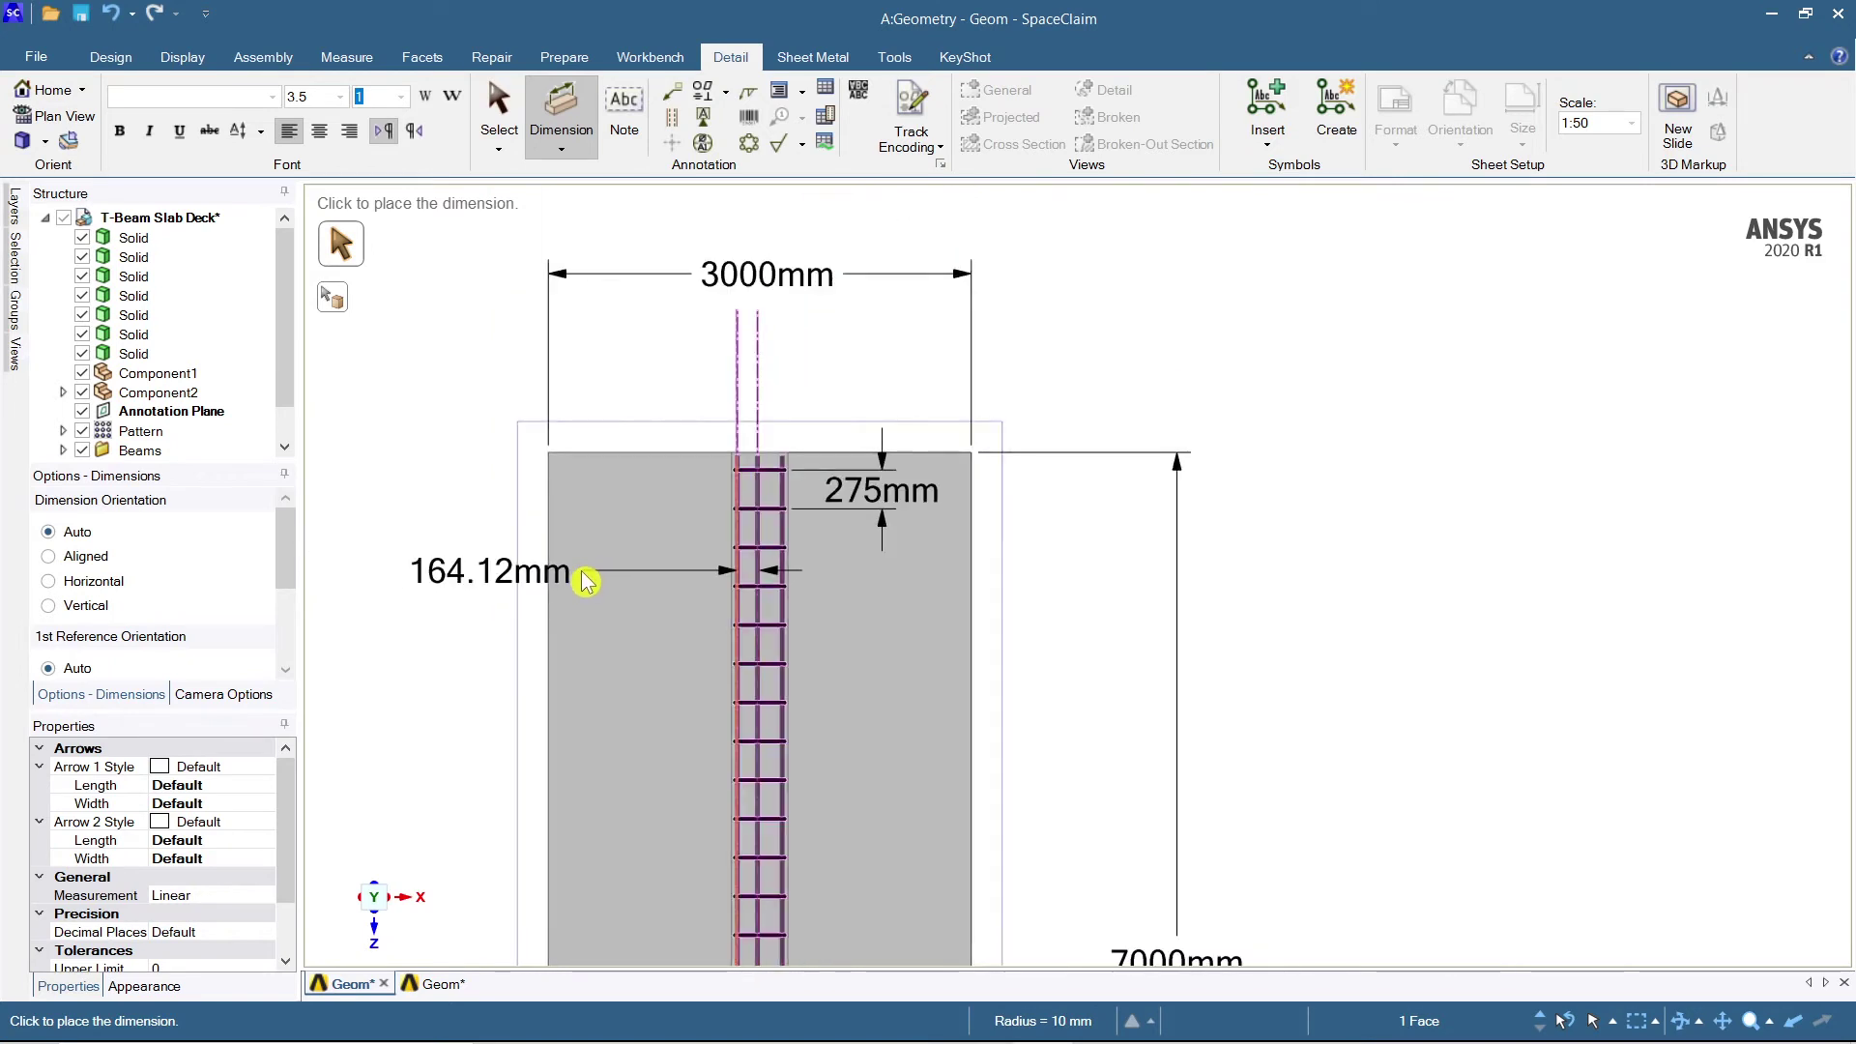
pyautogui.keyDown('shift'); pyautogui.moveTo(584, 569); pyautogui.dragTo(729, 526, button='middle'); pyautogui.keyUp('shift')
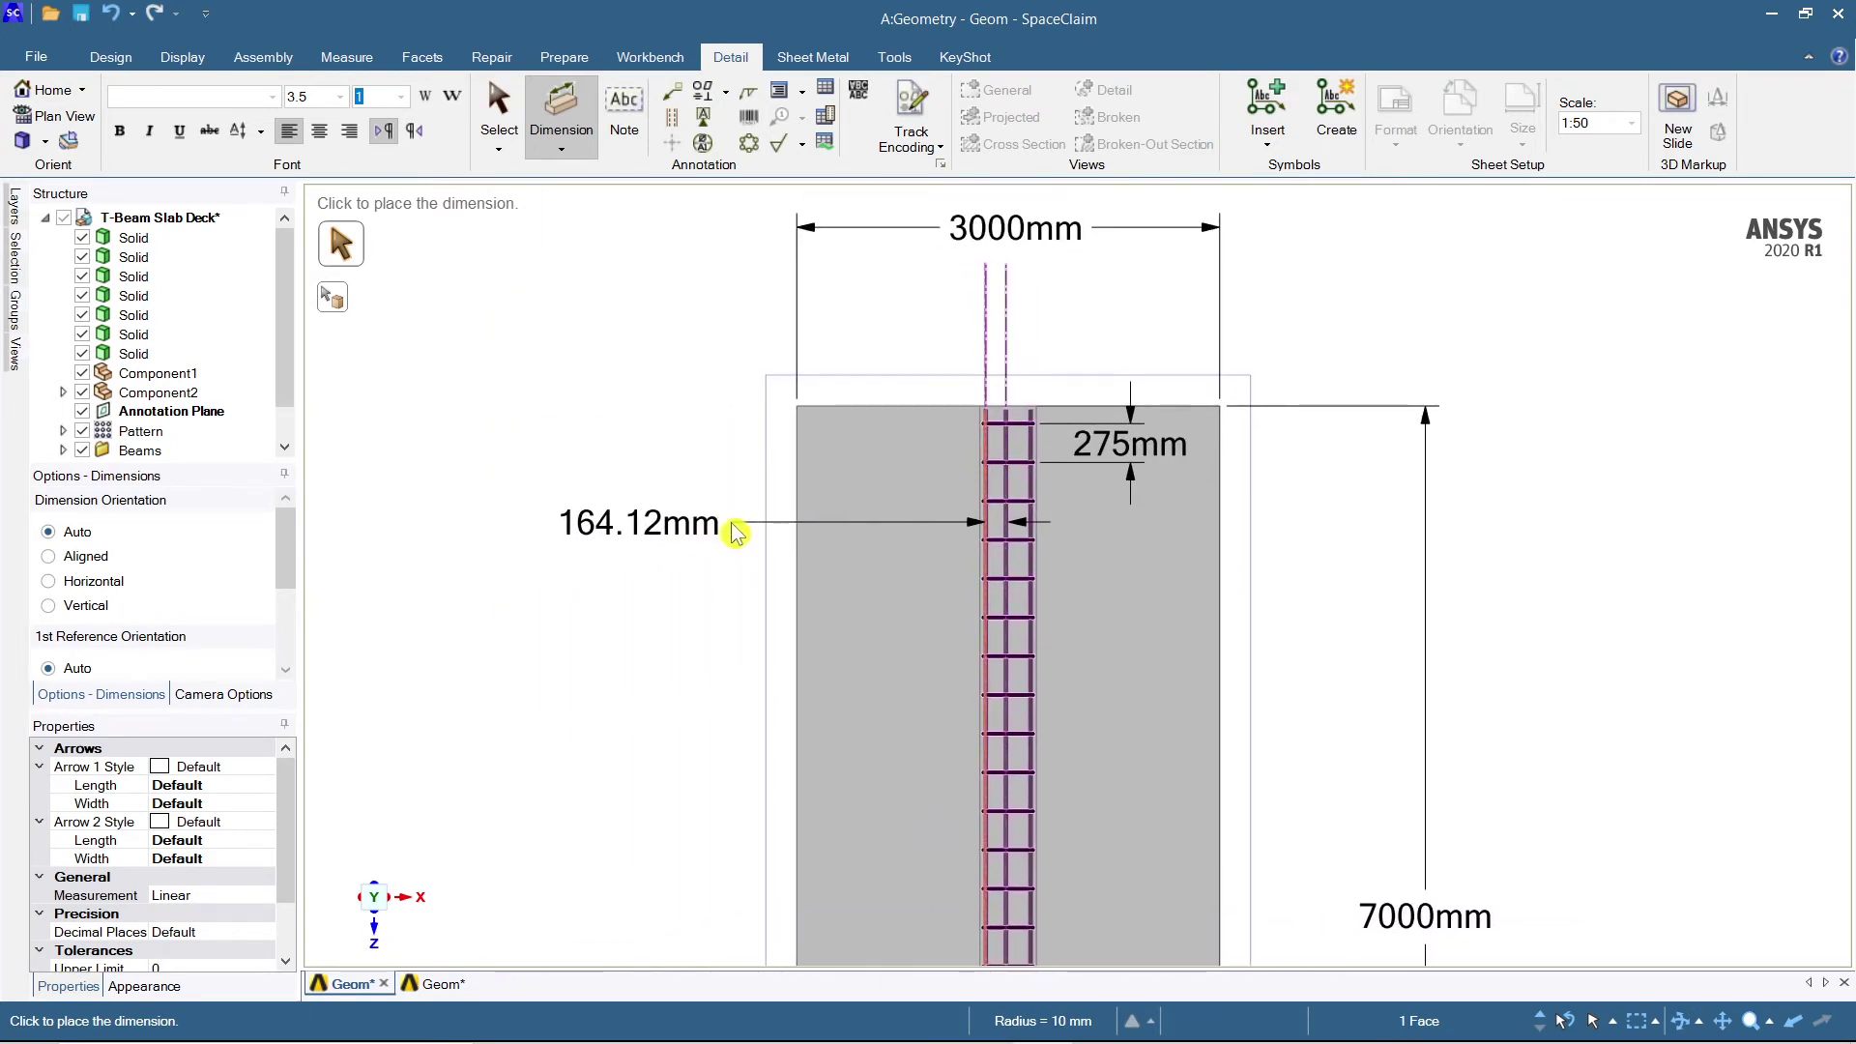
pyautogui.click(737, 535)
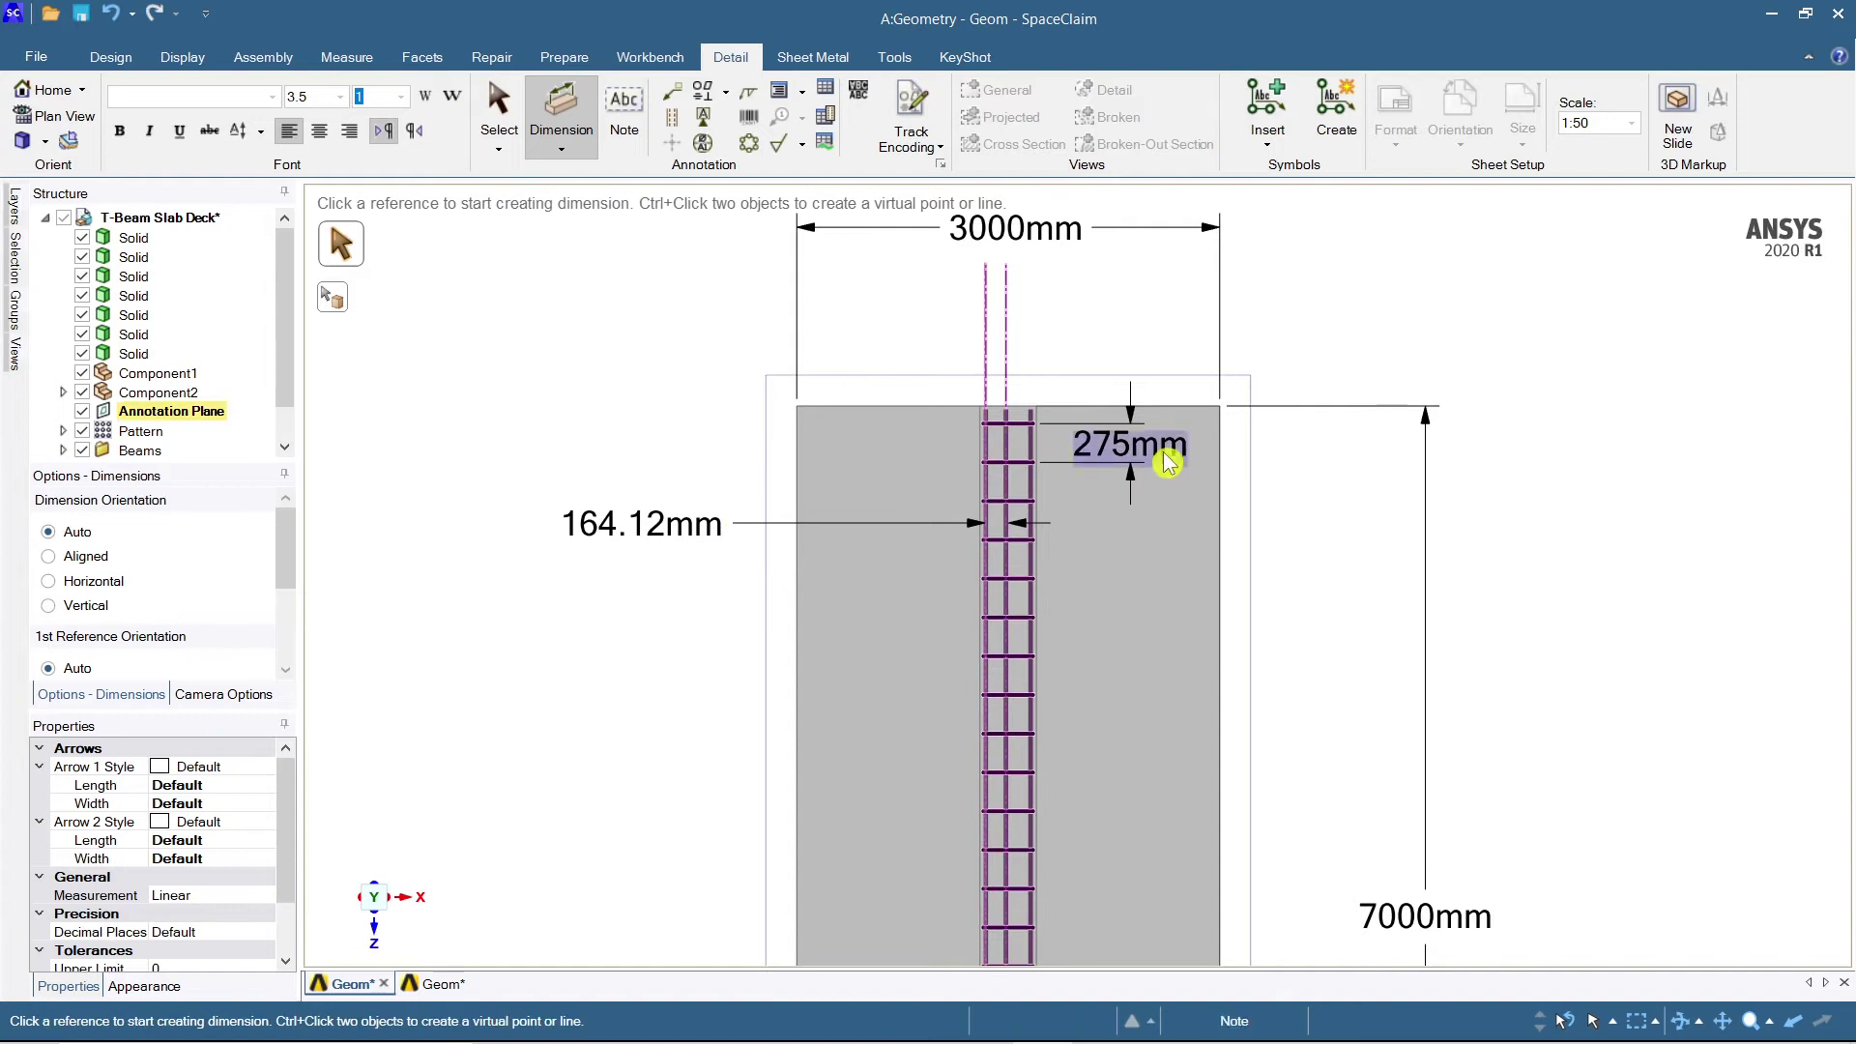
pyautogui.scroll(2, 1009, 435)
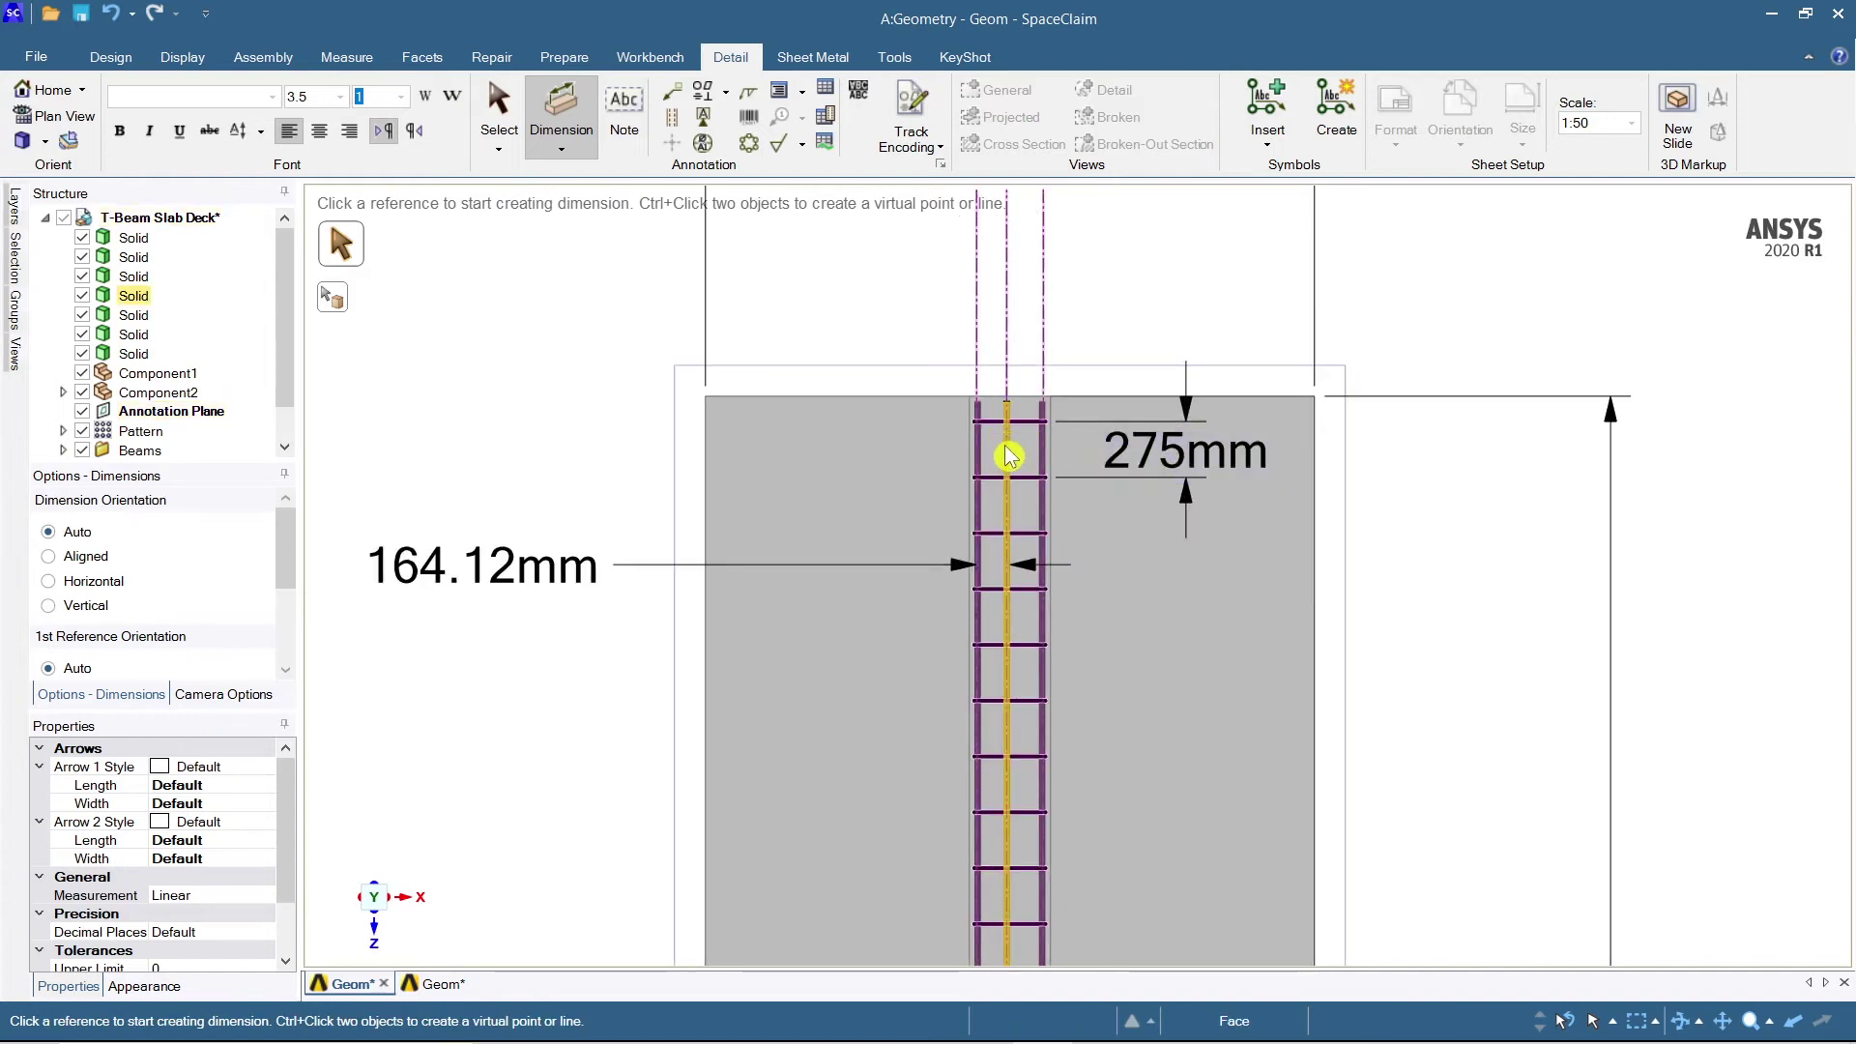
# Add a 275mm dimension from the top rebar, placed above the slab.
pyautogui.click(1023, 430)
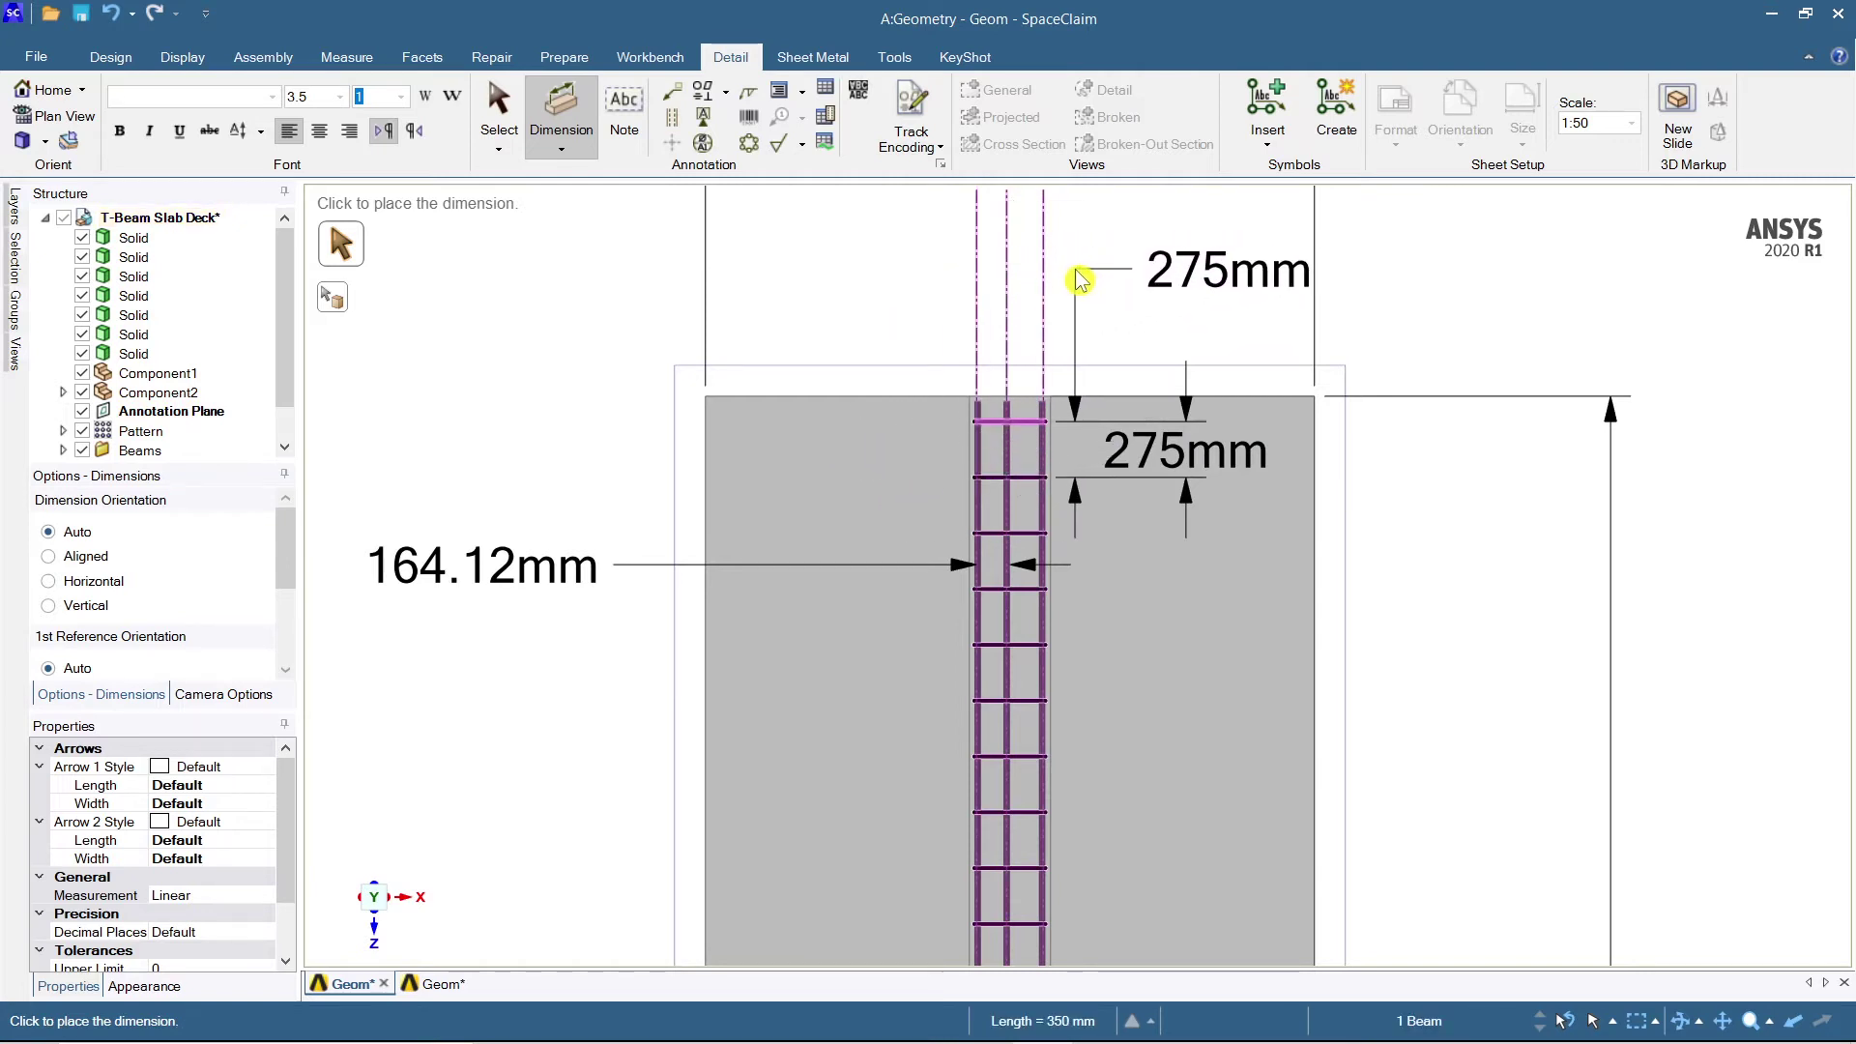
pyautogui.click(1079, 280)
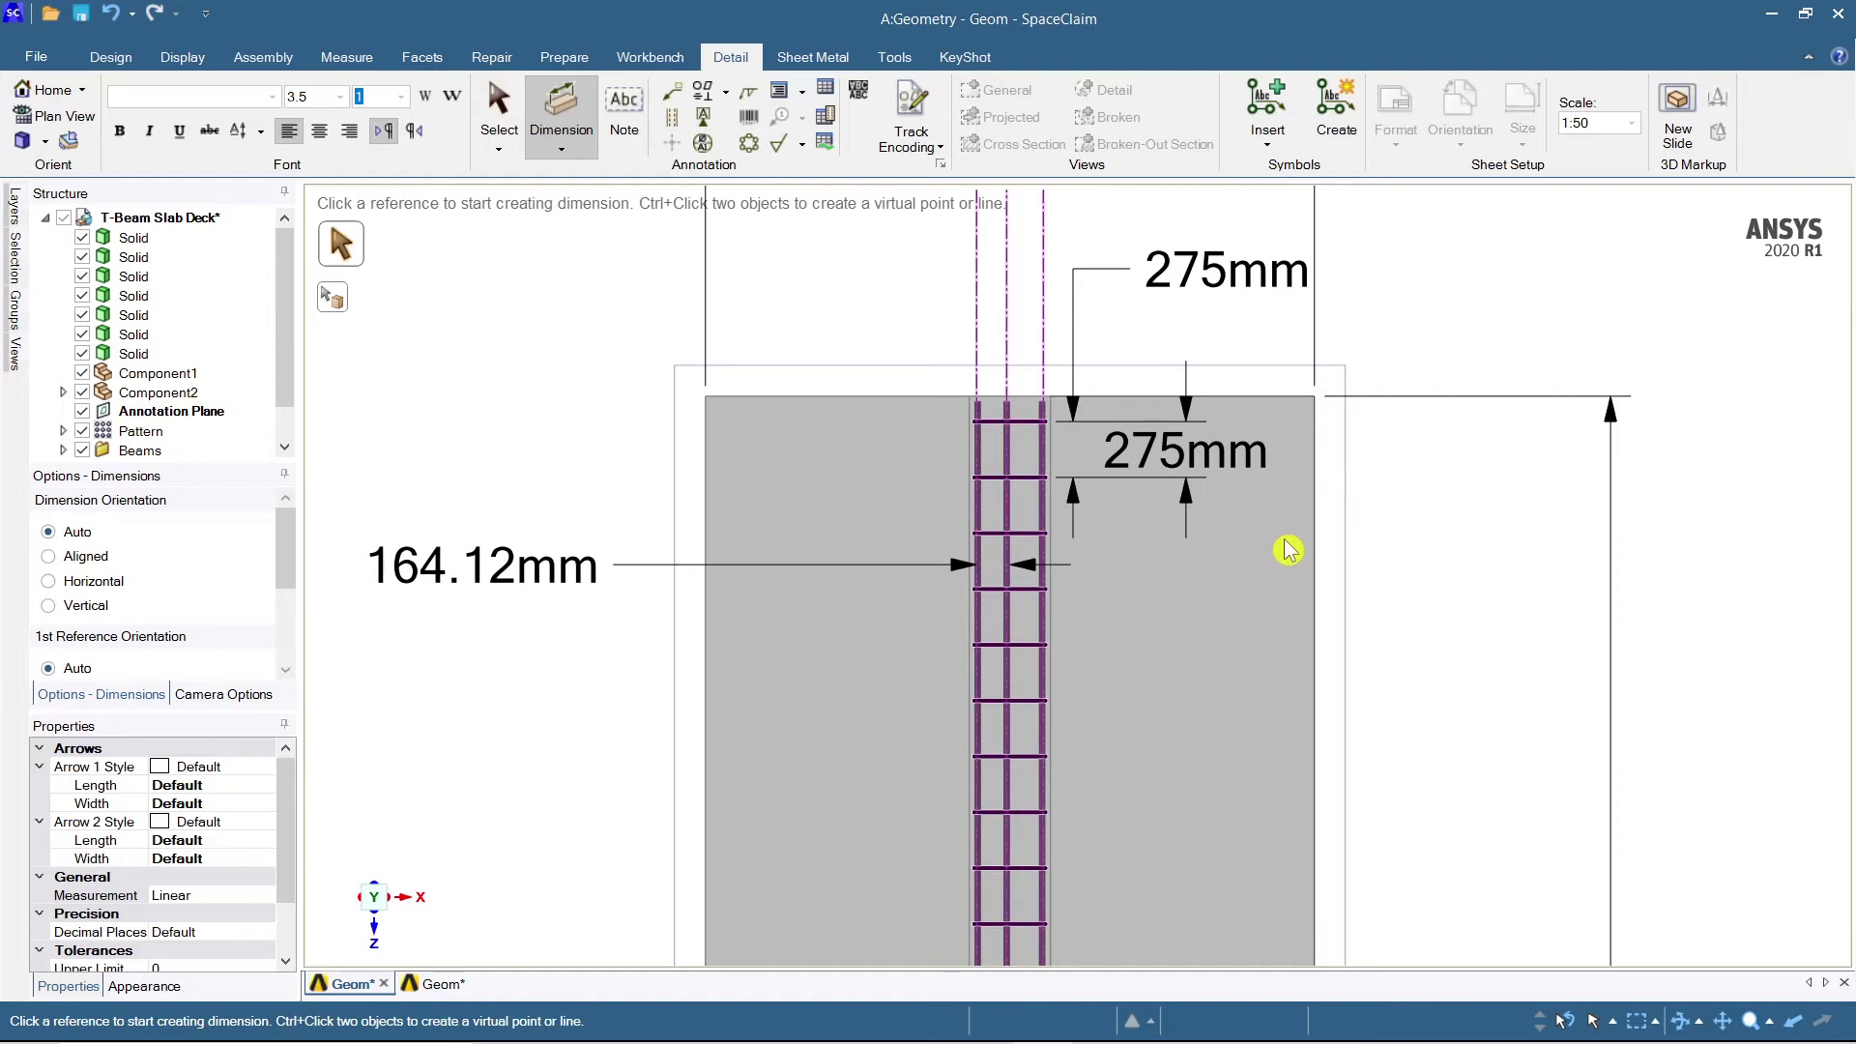
pyautogui.scroll(-3, 1292, 542)
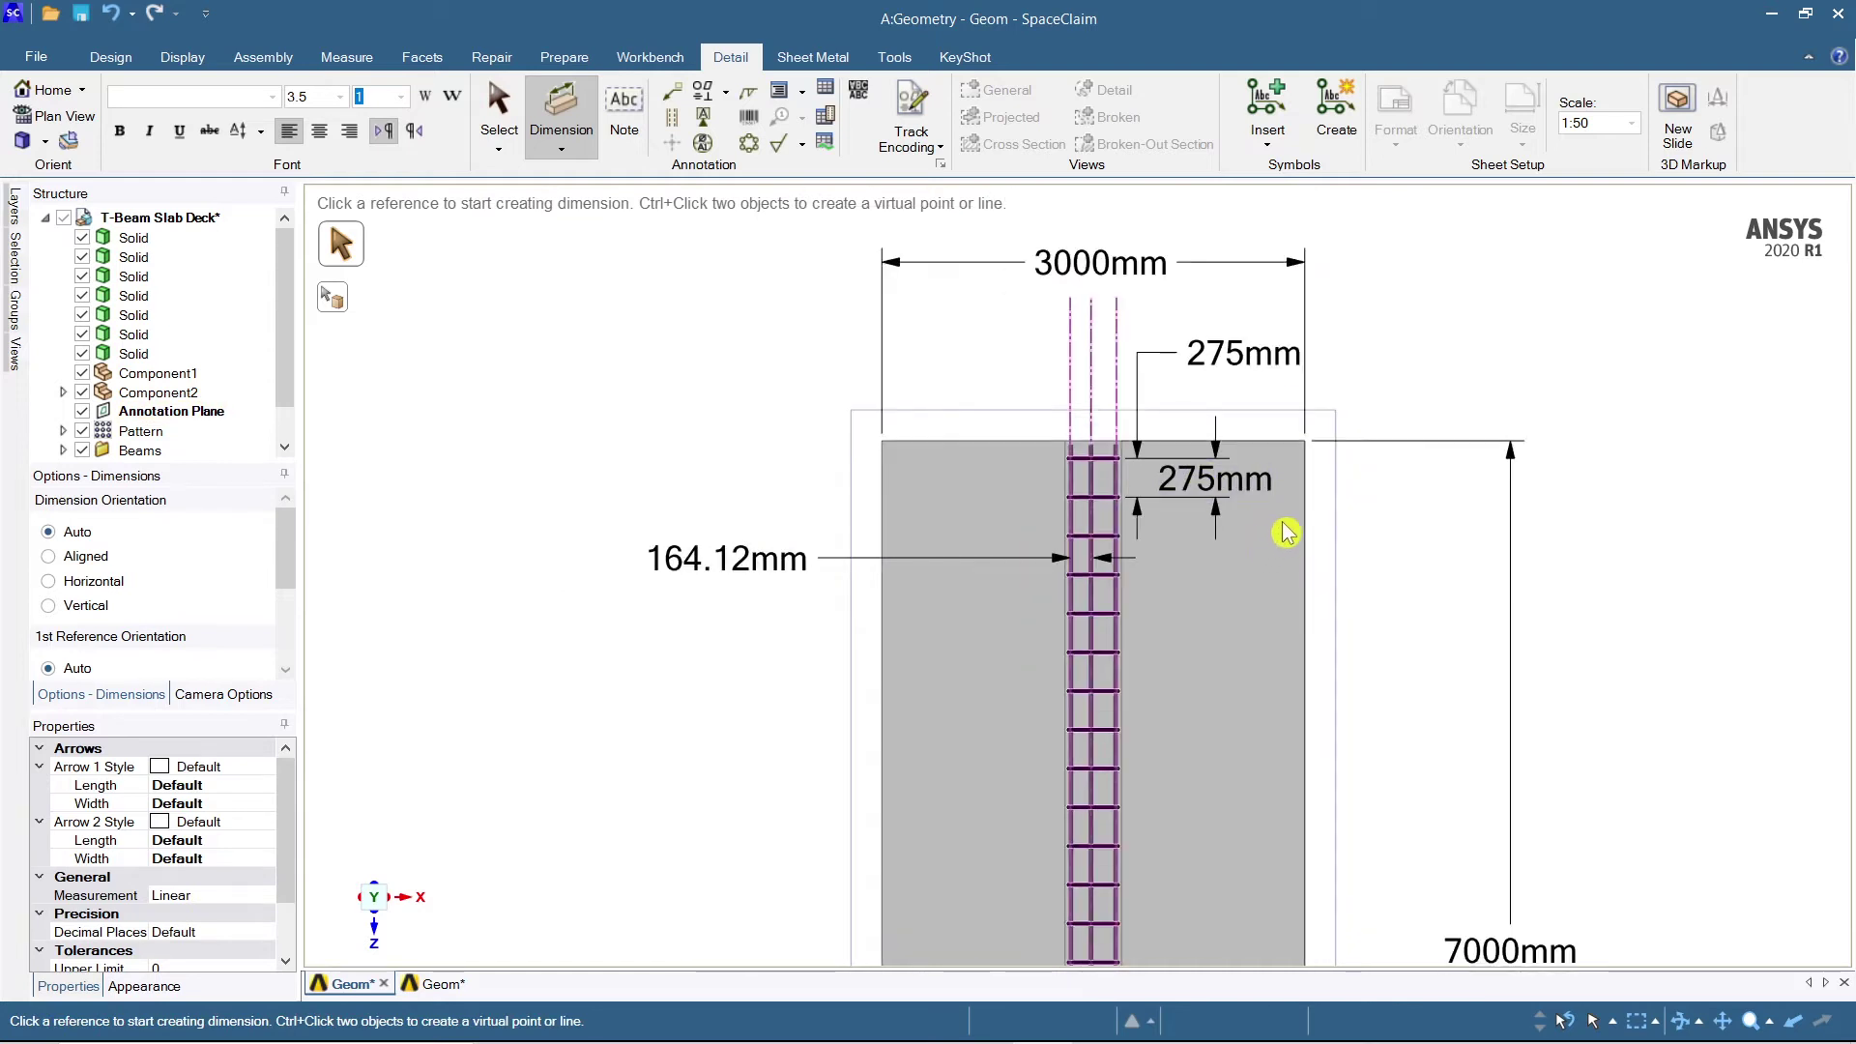
# Delete the lower duplicate 275mm dimension text and resume dimensioning.
pyautogui.doubleClick(1265, 478)
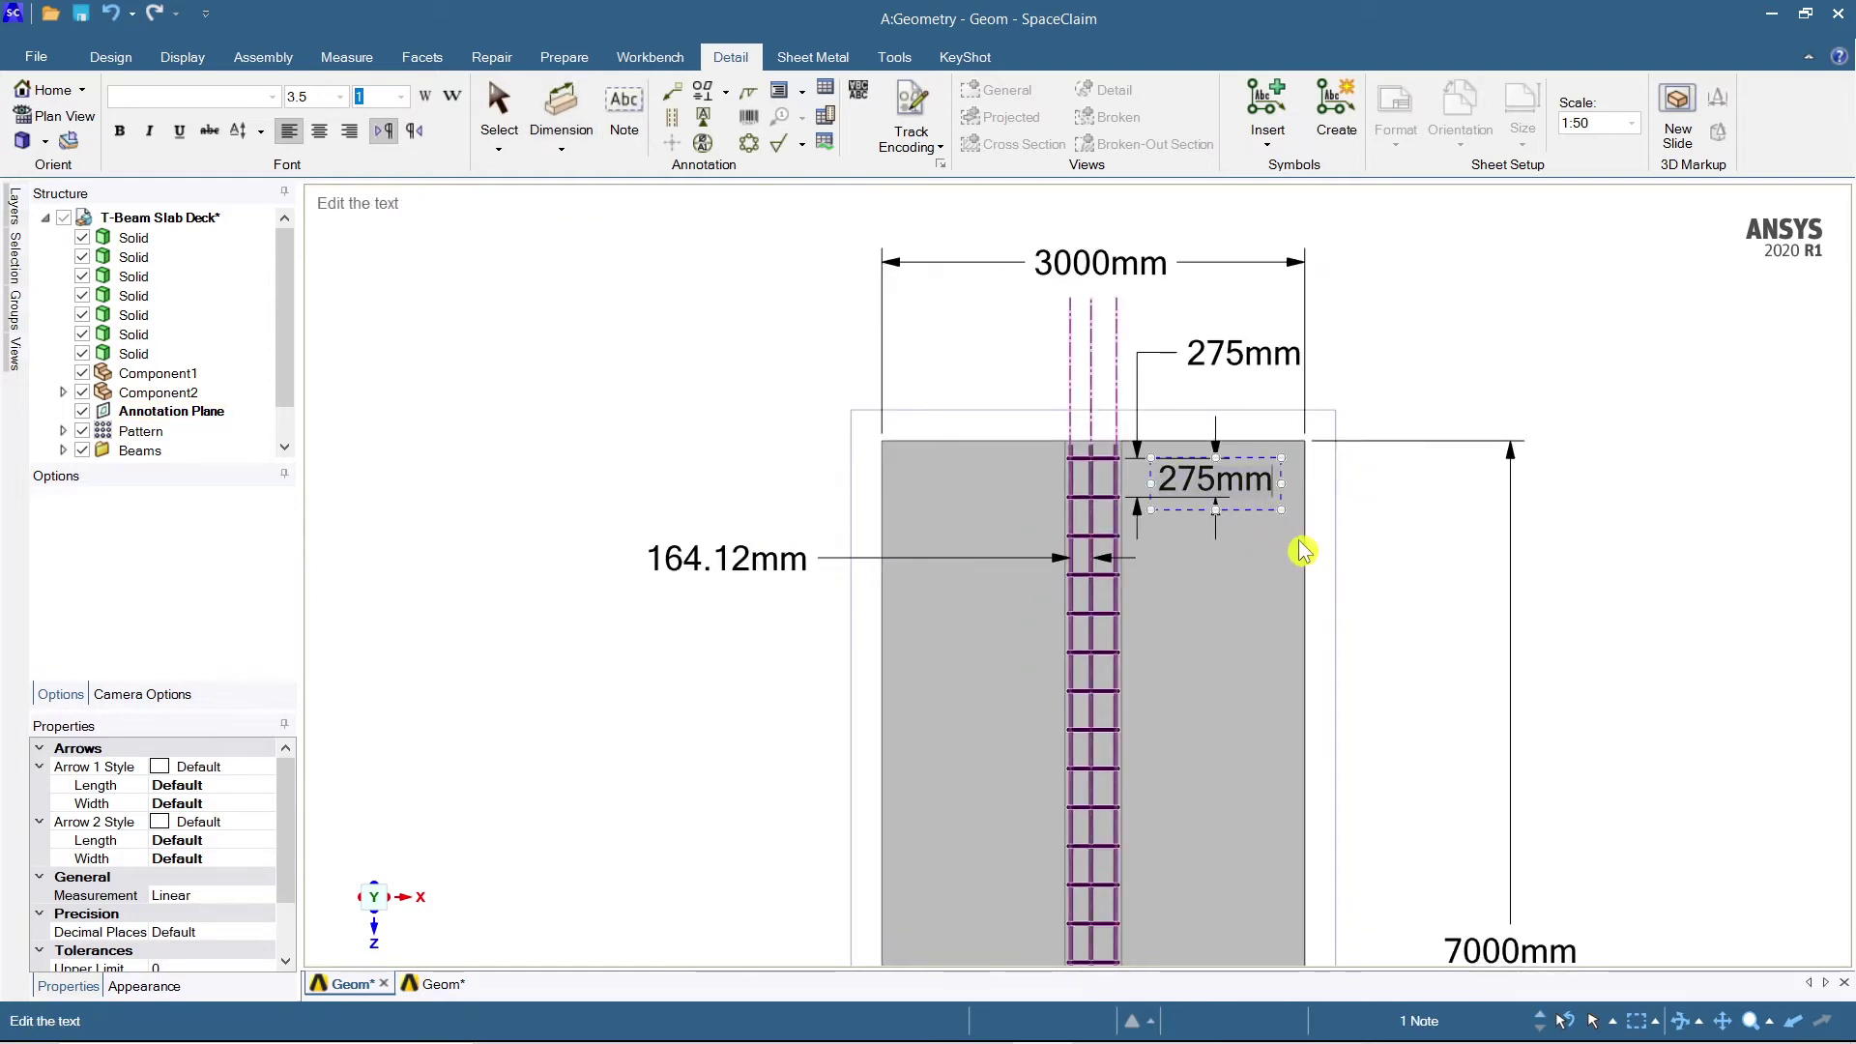
pyautogui.moveTo(1238, 464)
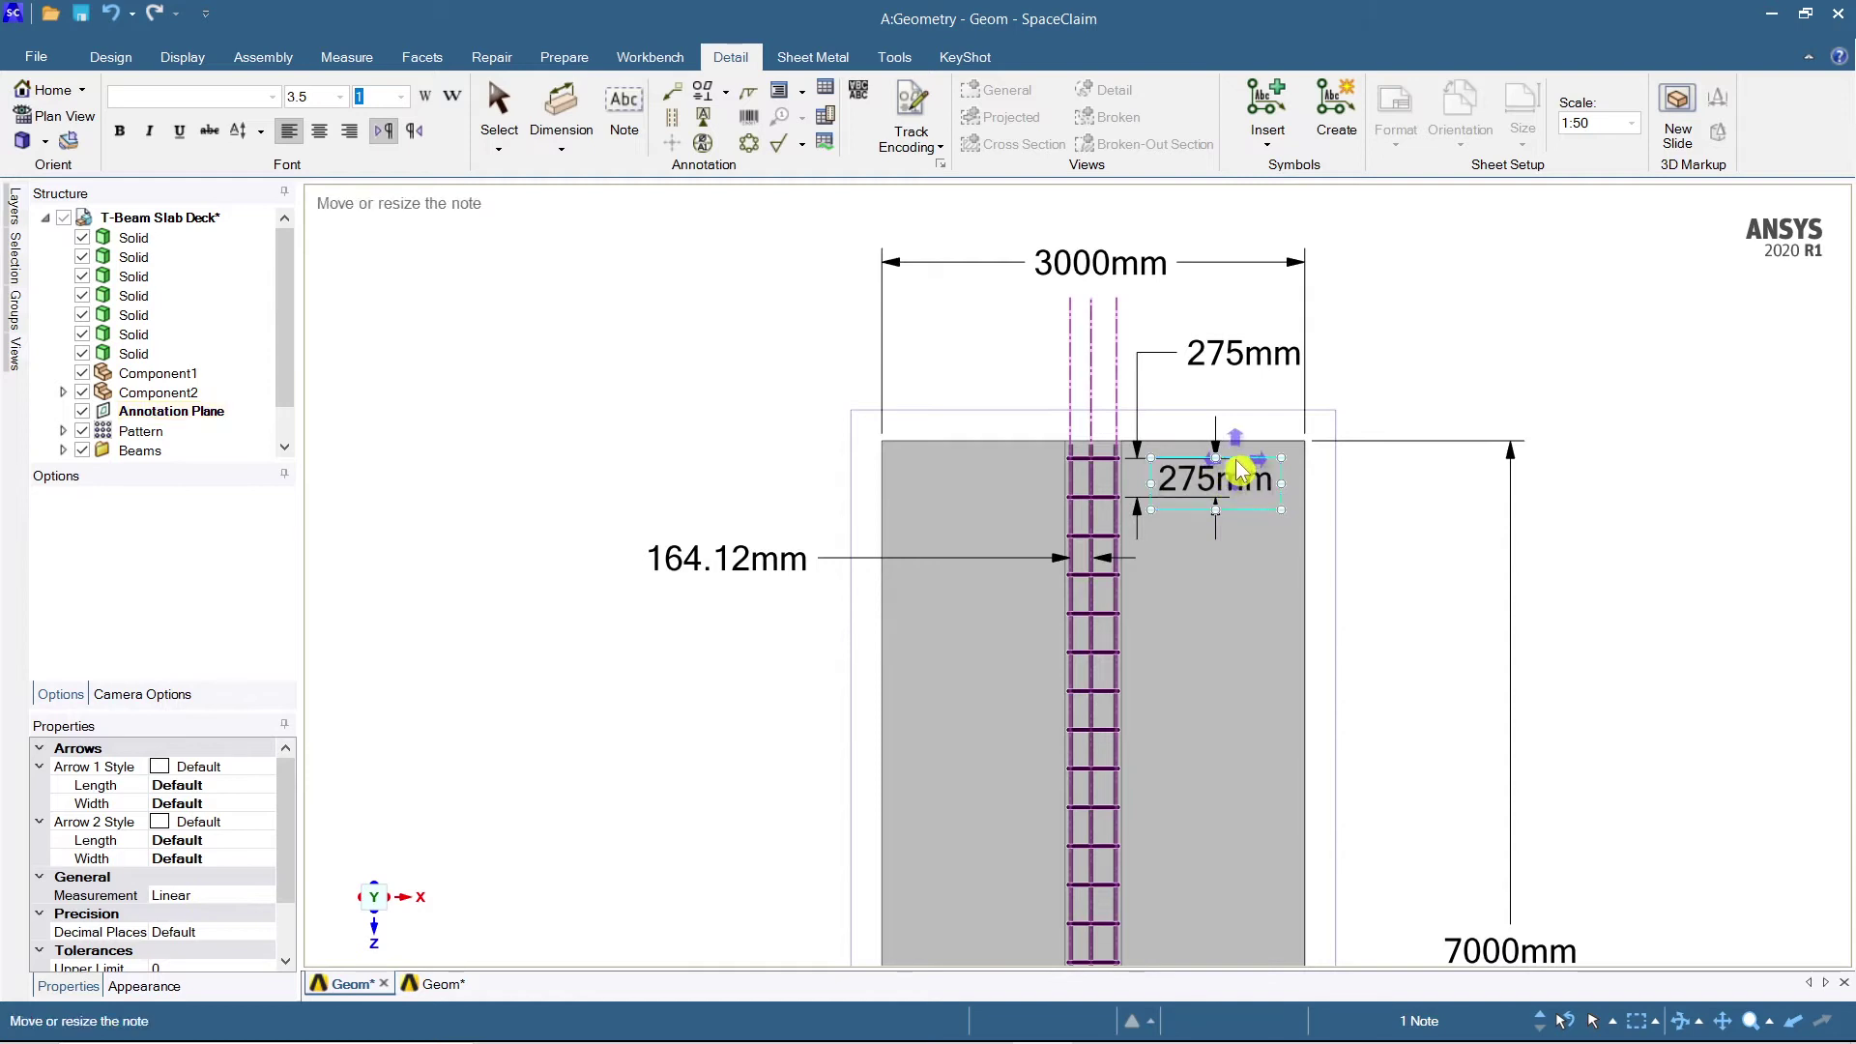
pyautogui.press('Delete')
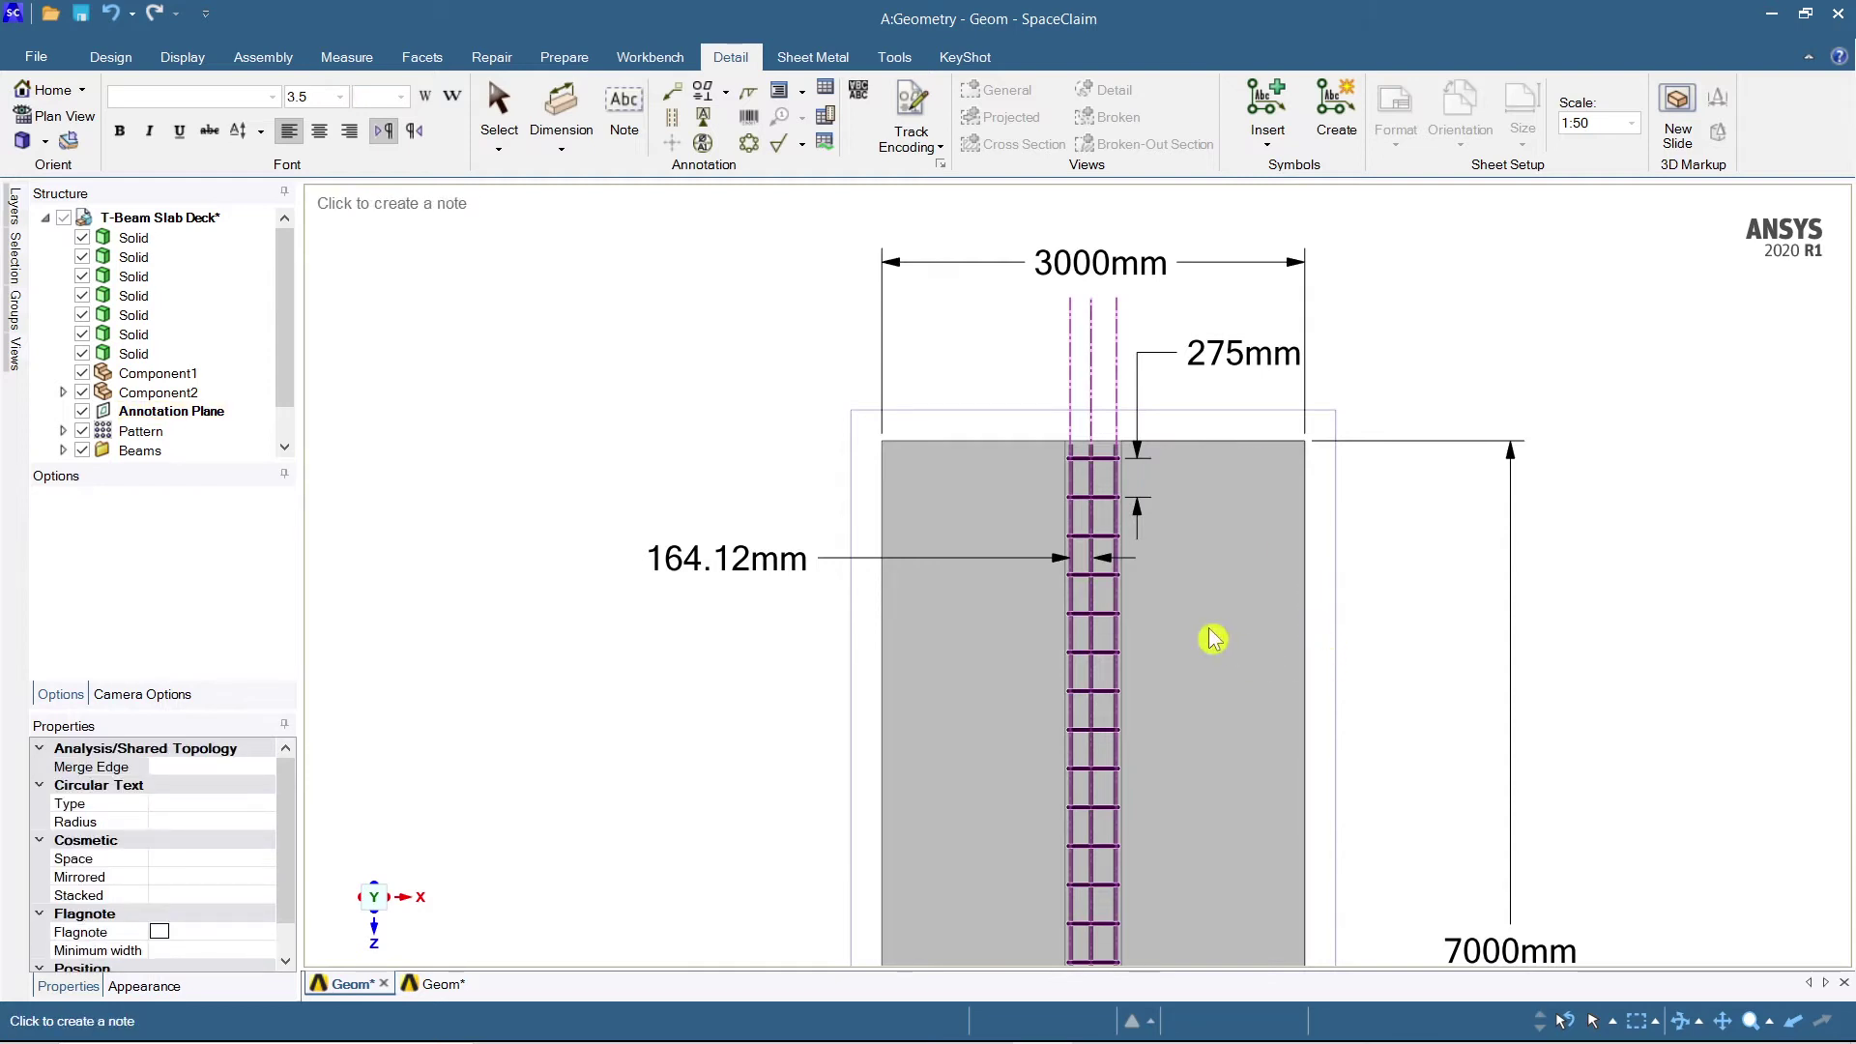
pyautogui.scroll(-2, 1245, 682)
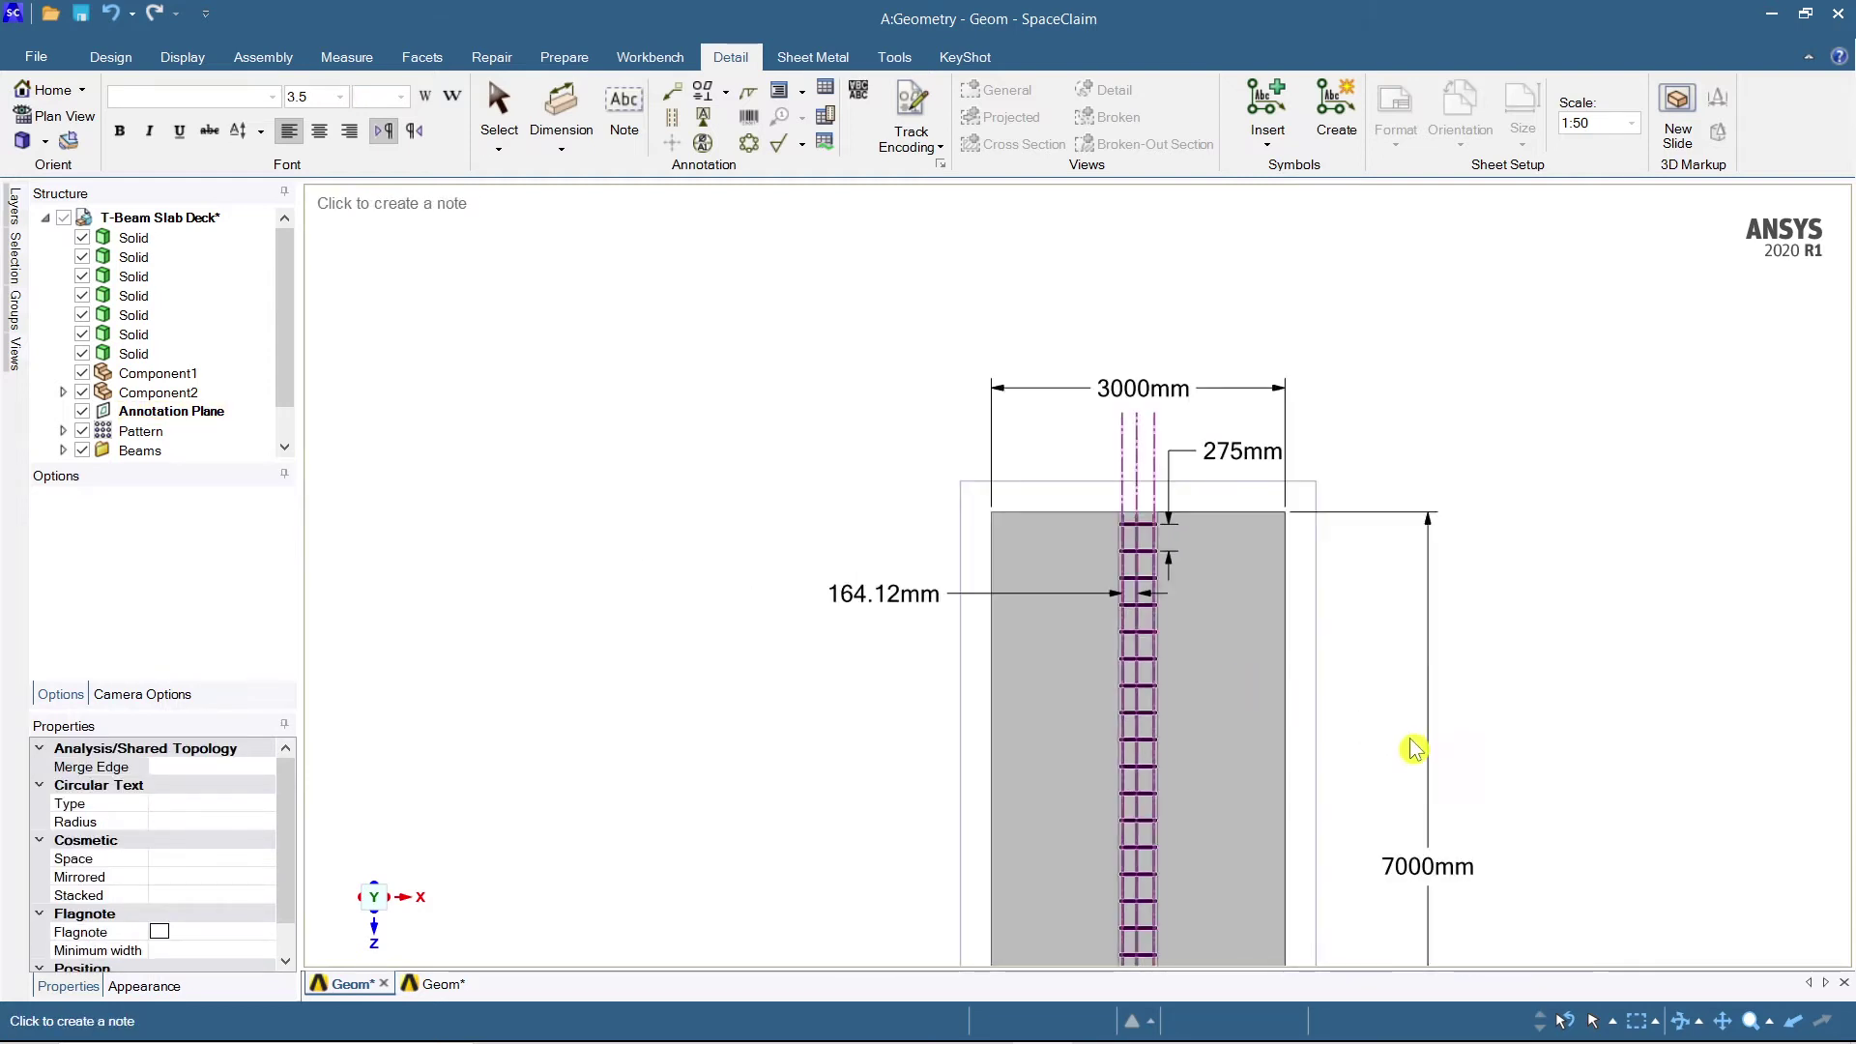
pyautogui.press('d')
pyautogui.keyDown('shift'); pyautogui.moveTo(1367, 676); pyautogui.dragTo(1222, 415, button='middle'); pyautogui.keyUp('shift')
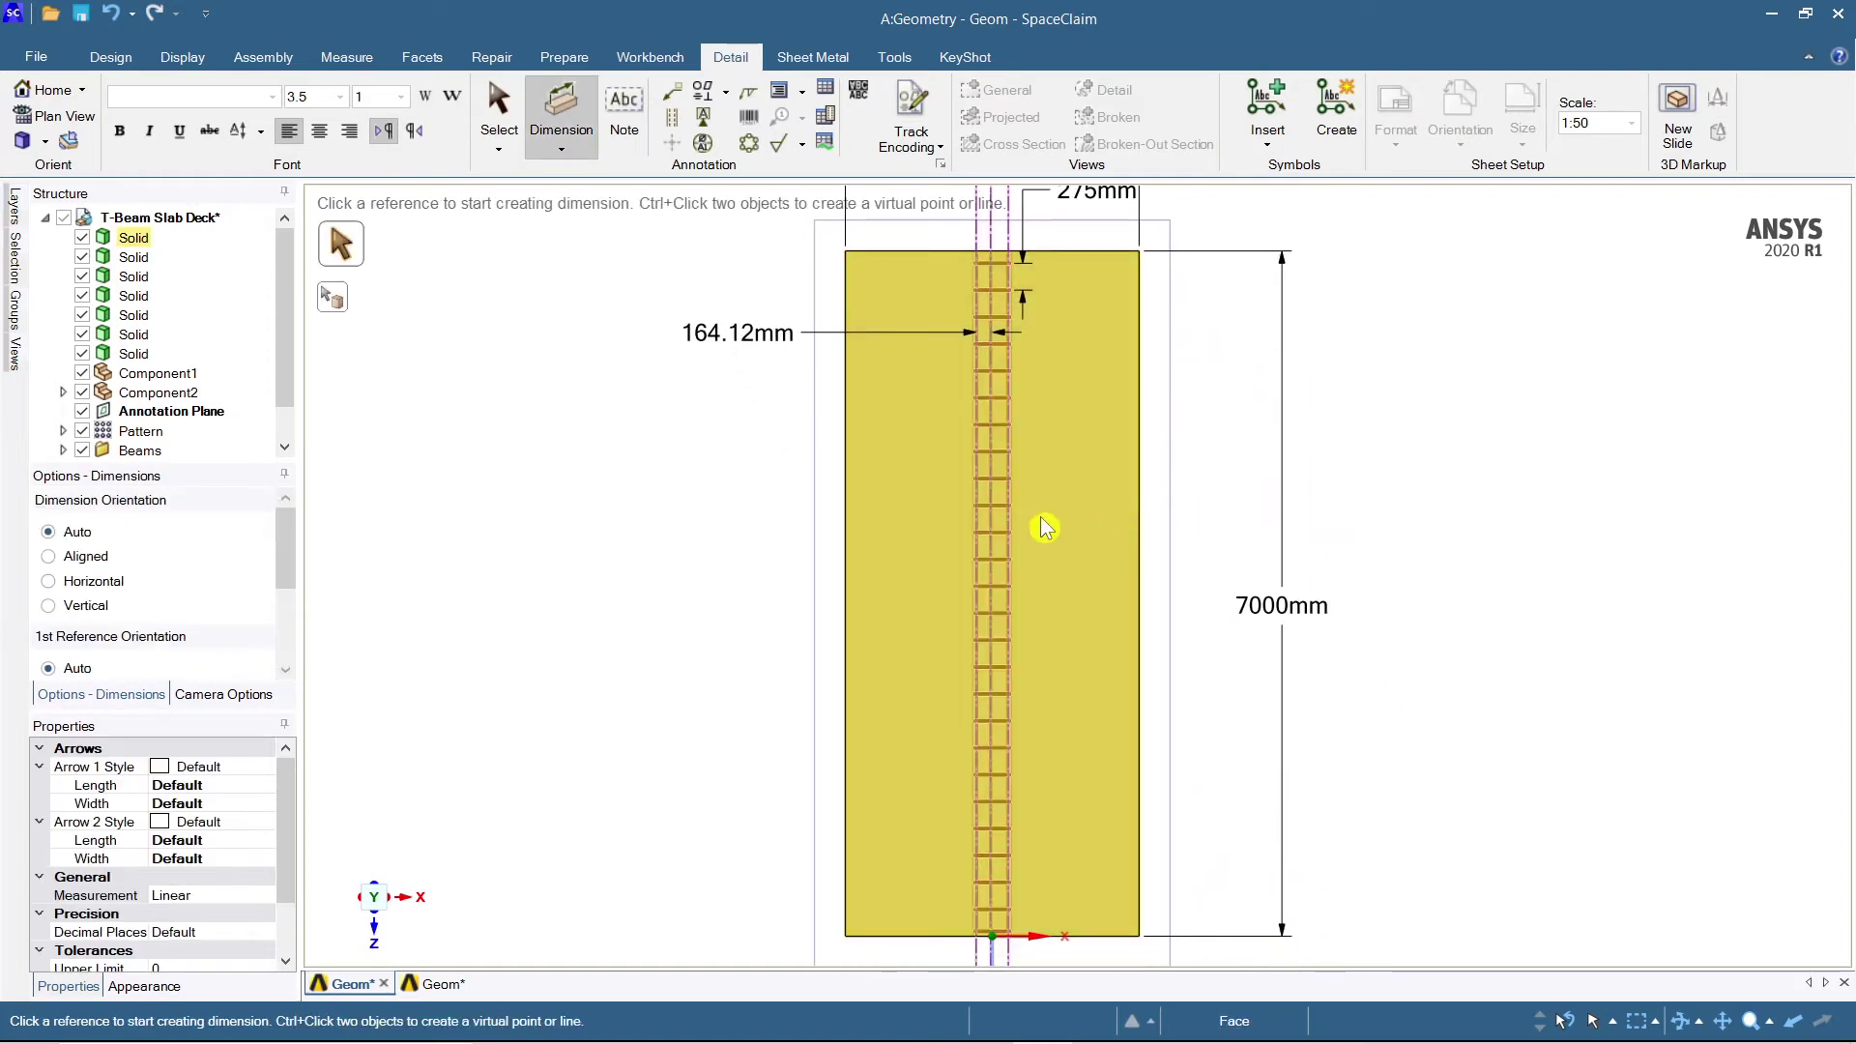
# Dimension the 1335.19mm distance from the rebar edge to the slab's right edge.
pyautogui.scroll(2, 1301, 594)
pyautogui.scroll(-3, 1250, 561)
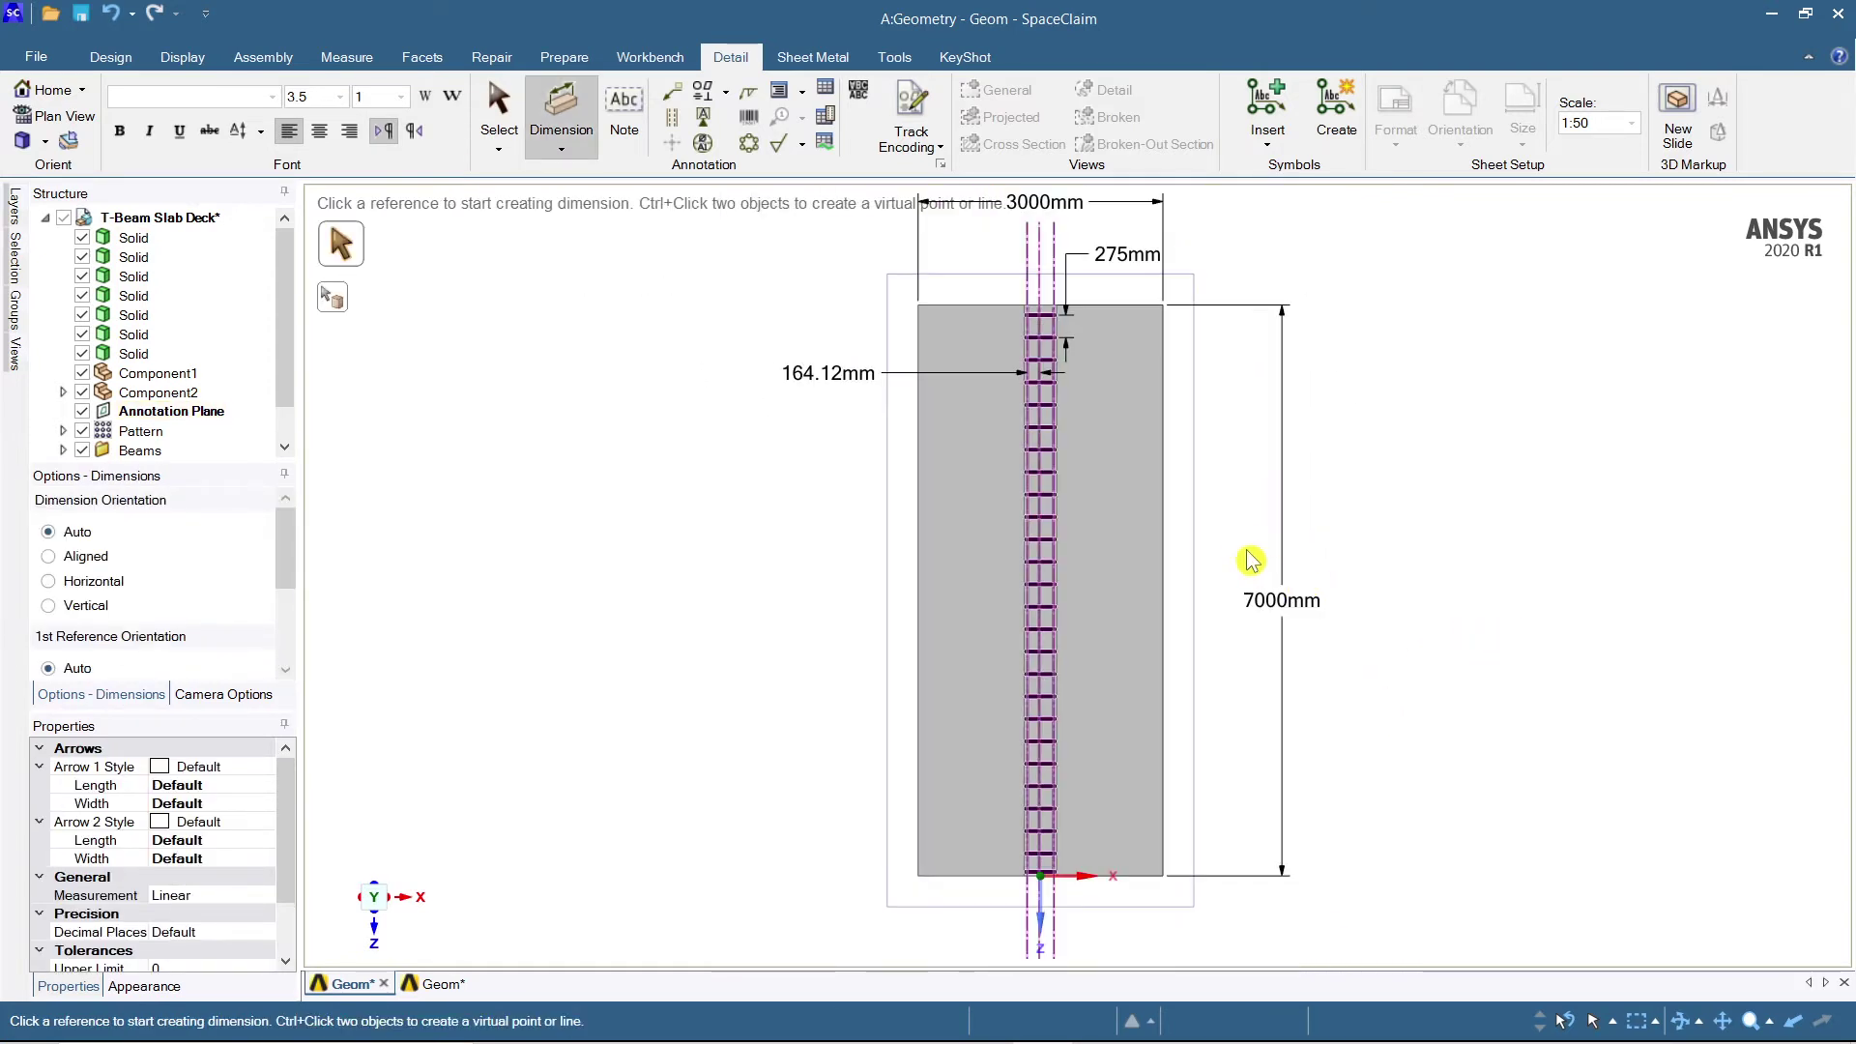
pyautogui.scroll(-1, 1225, 517)
pyautogui.keyDown('shift'); pyautogui.moveTo(1226, 513); pyautogui.dragTo(1177, 526, button='middle'); pyautogui.keyUp('shift')
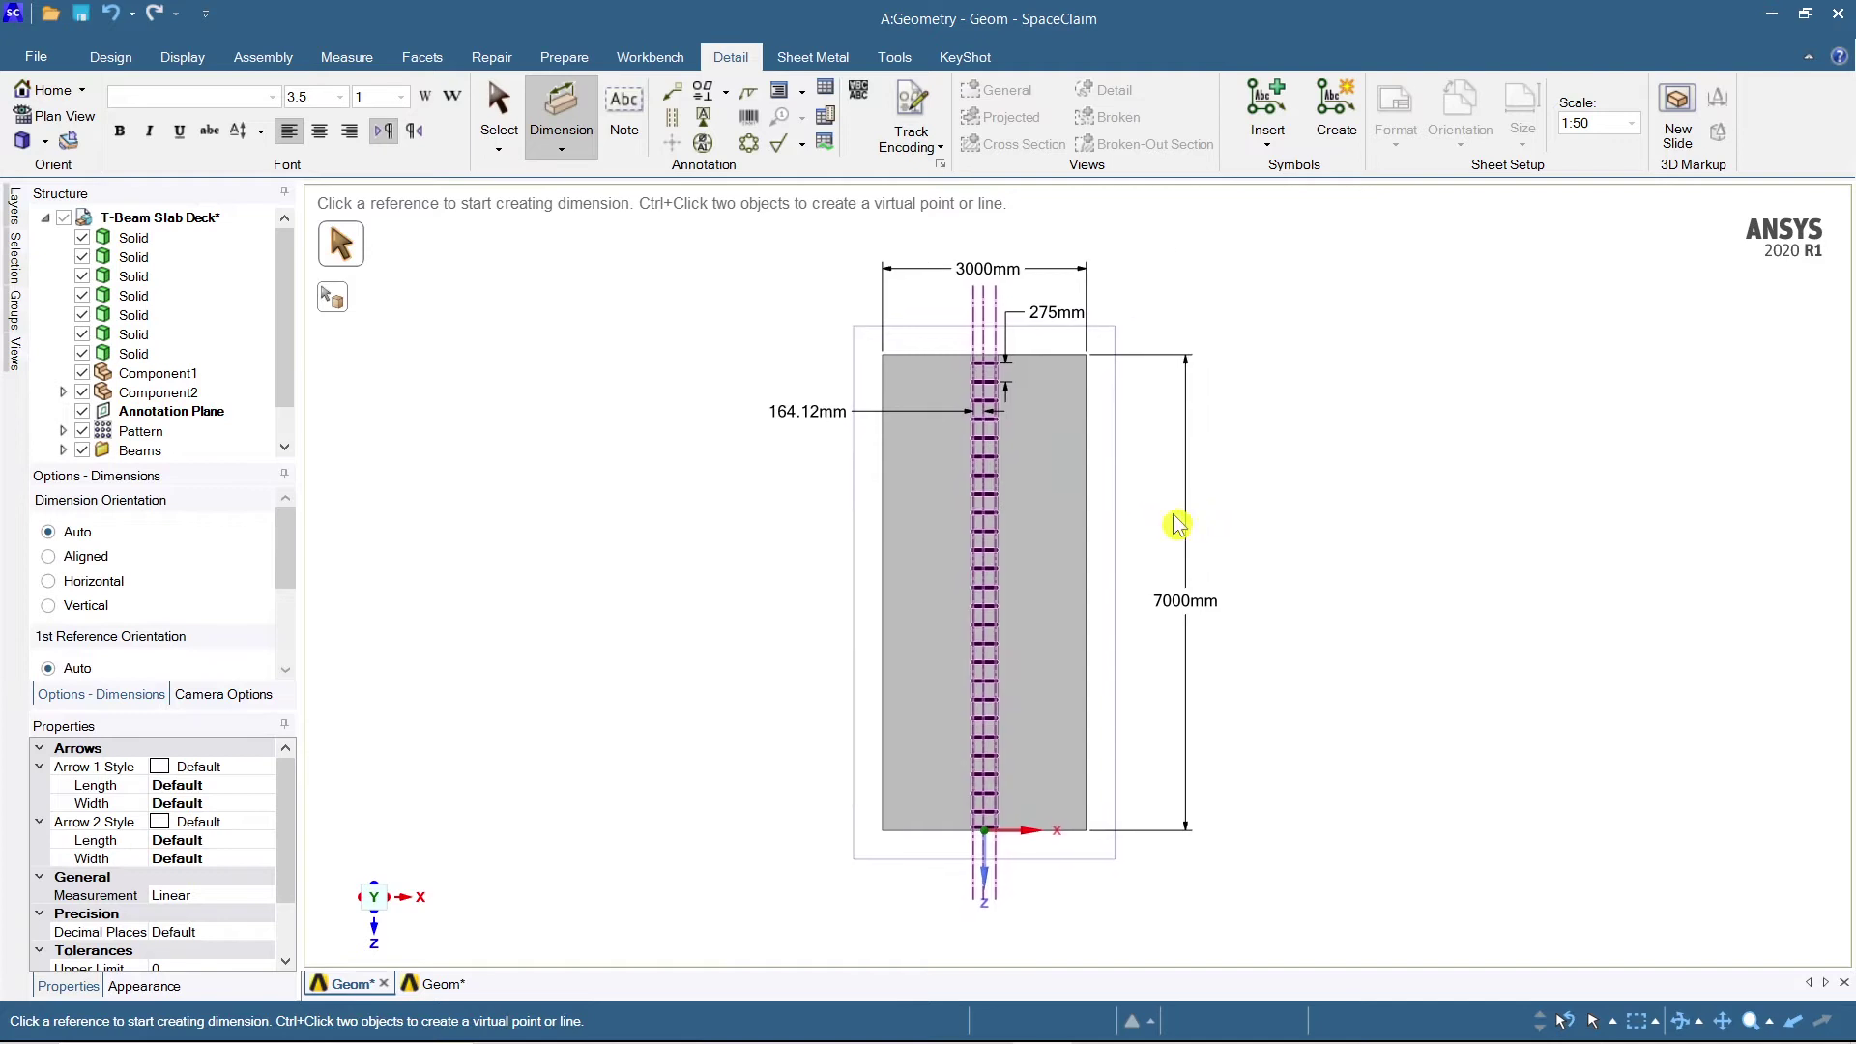
pyautogui.scroll(2, 1060, 818)
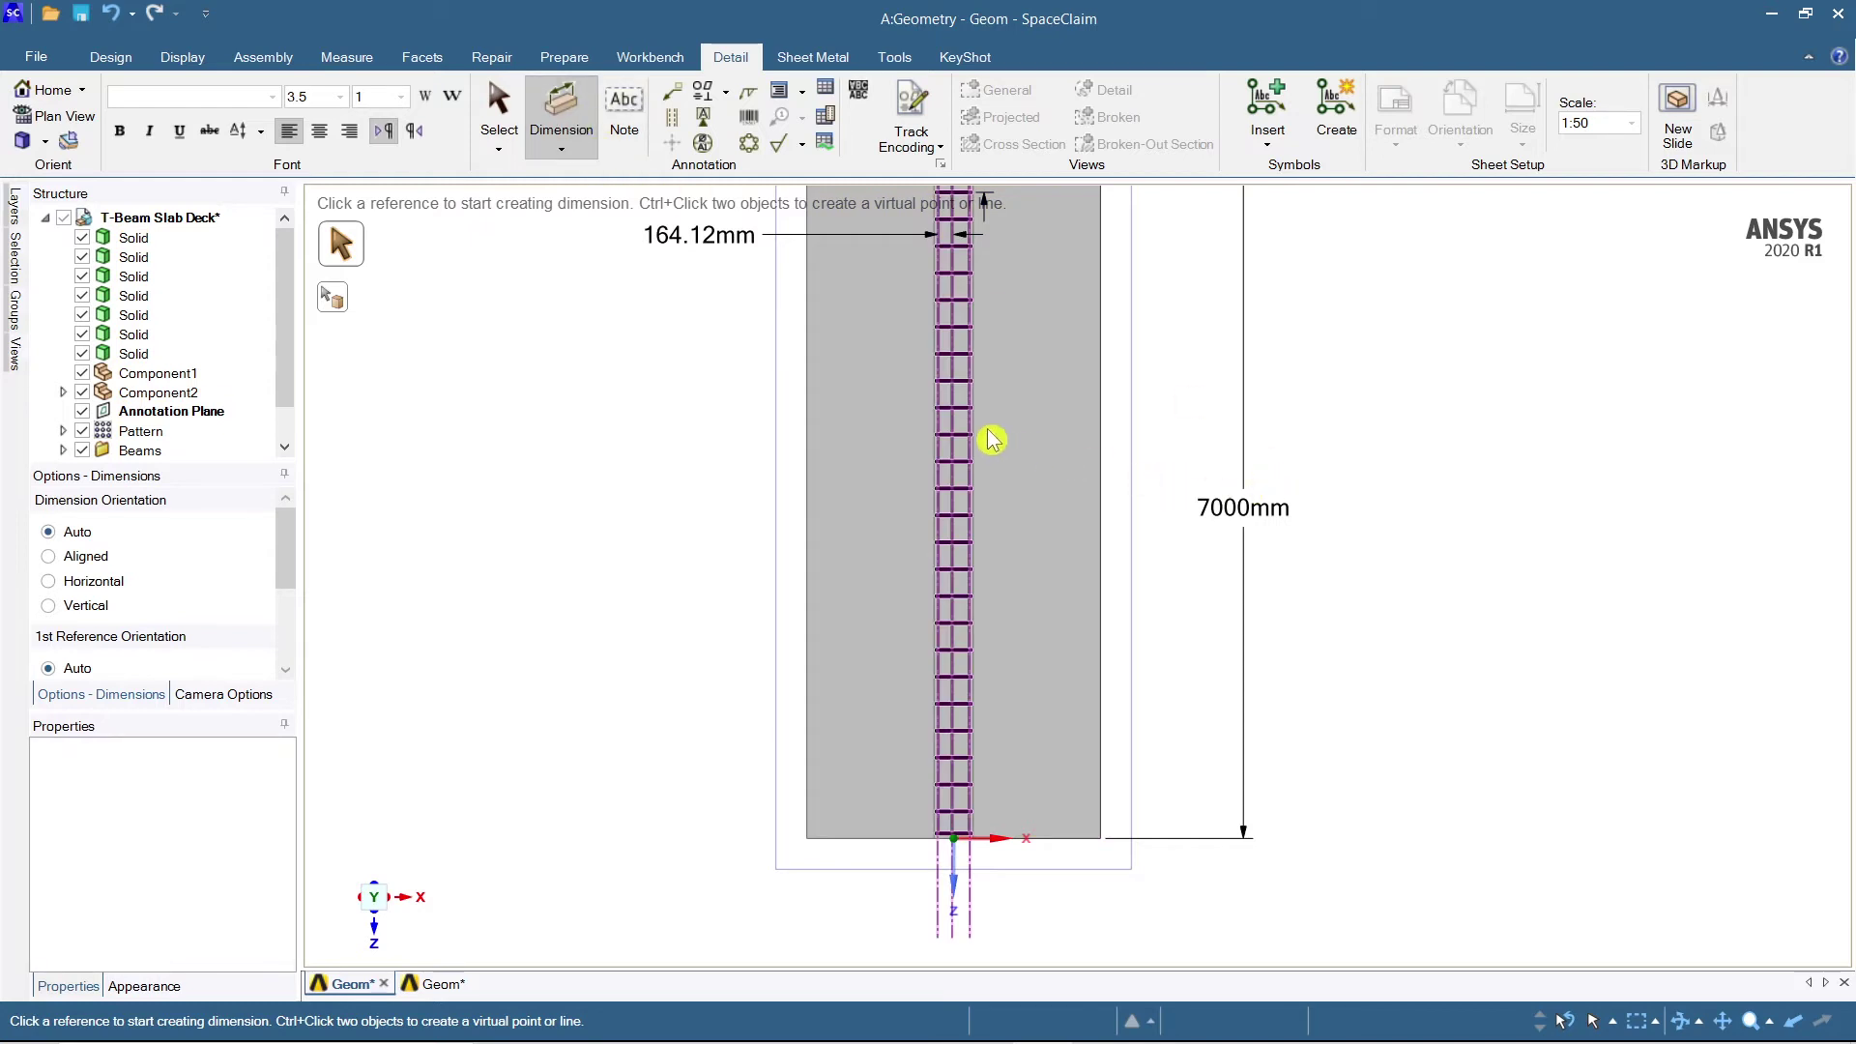
pyautogui.scroll(5, 978, 437)
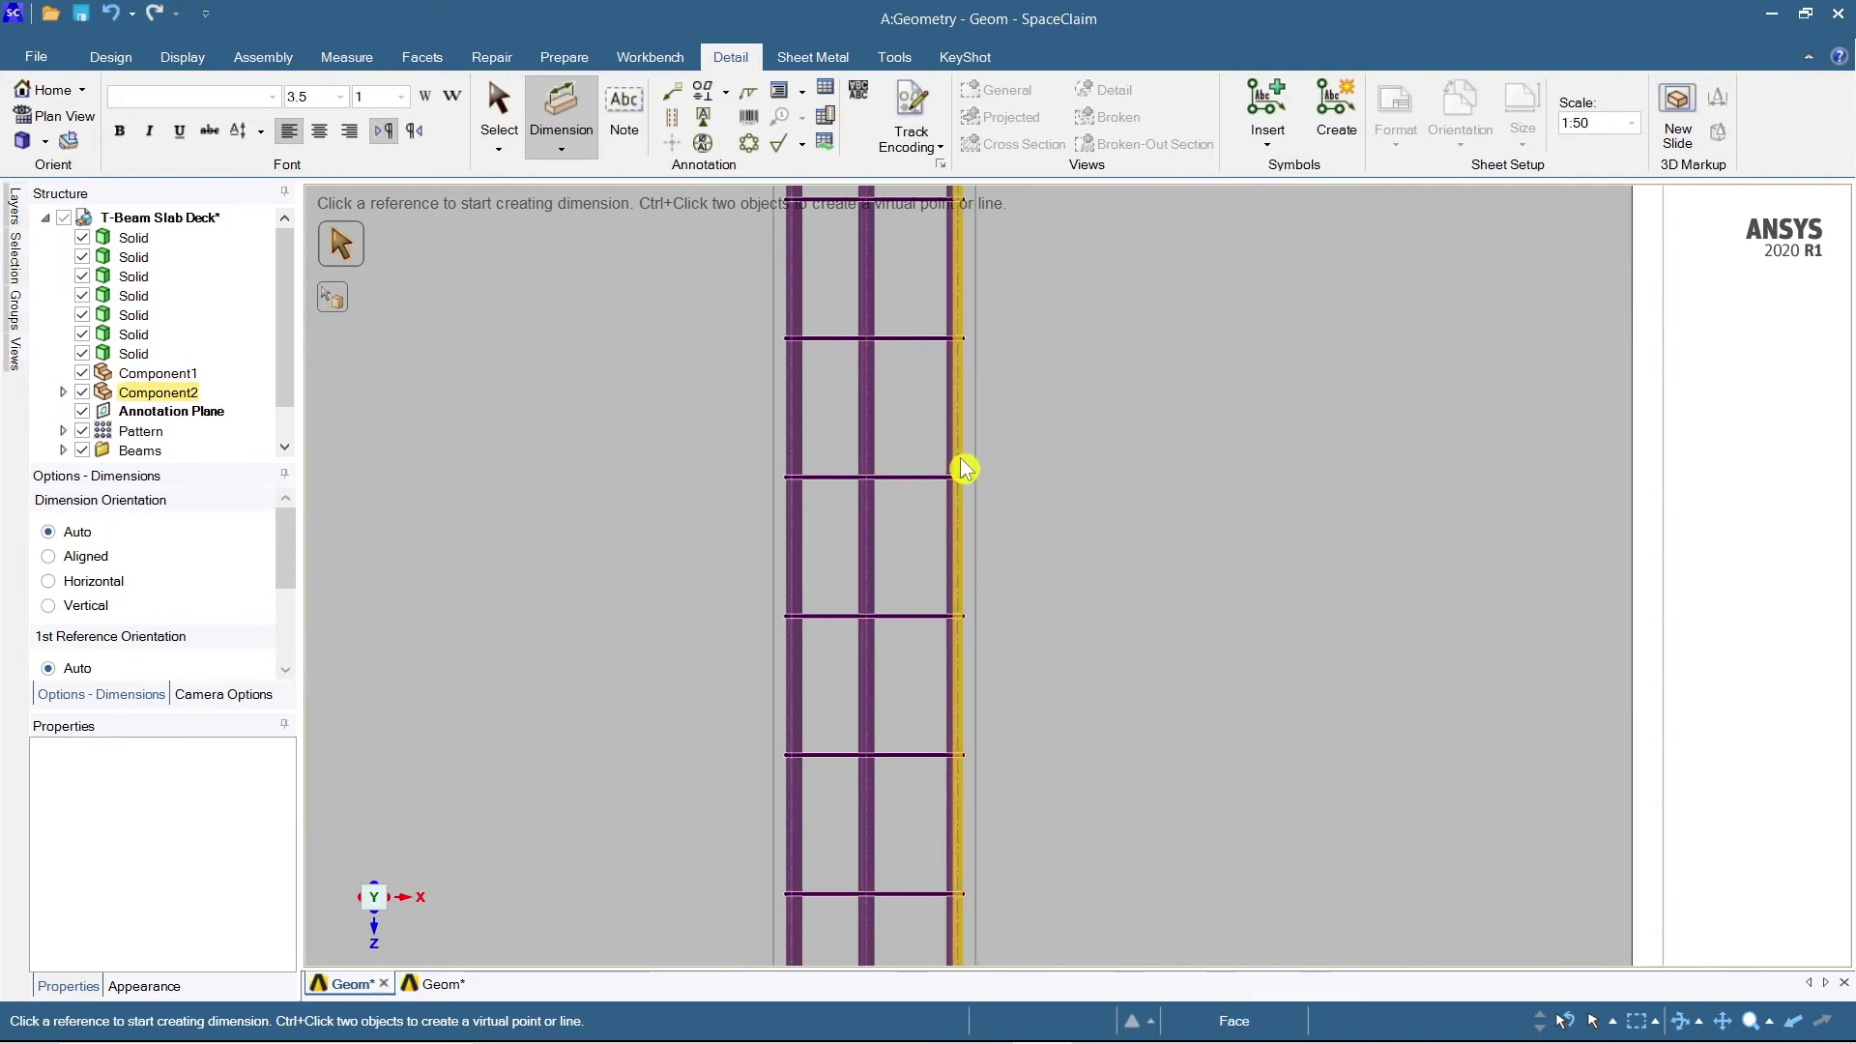
pyautogui.click(962, 464)
pyautogui.scroll(-4, 1556, 527)
pyautogui.scroll(-1, 1561, 534)
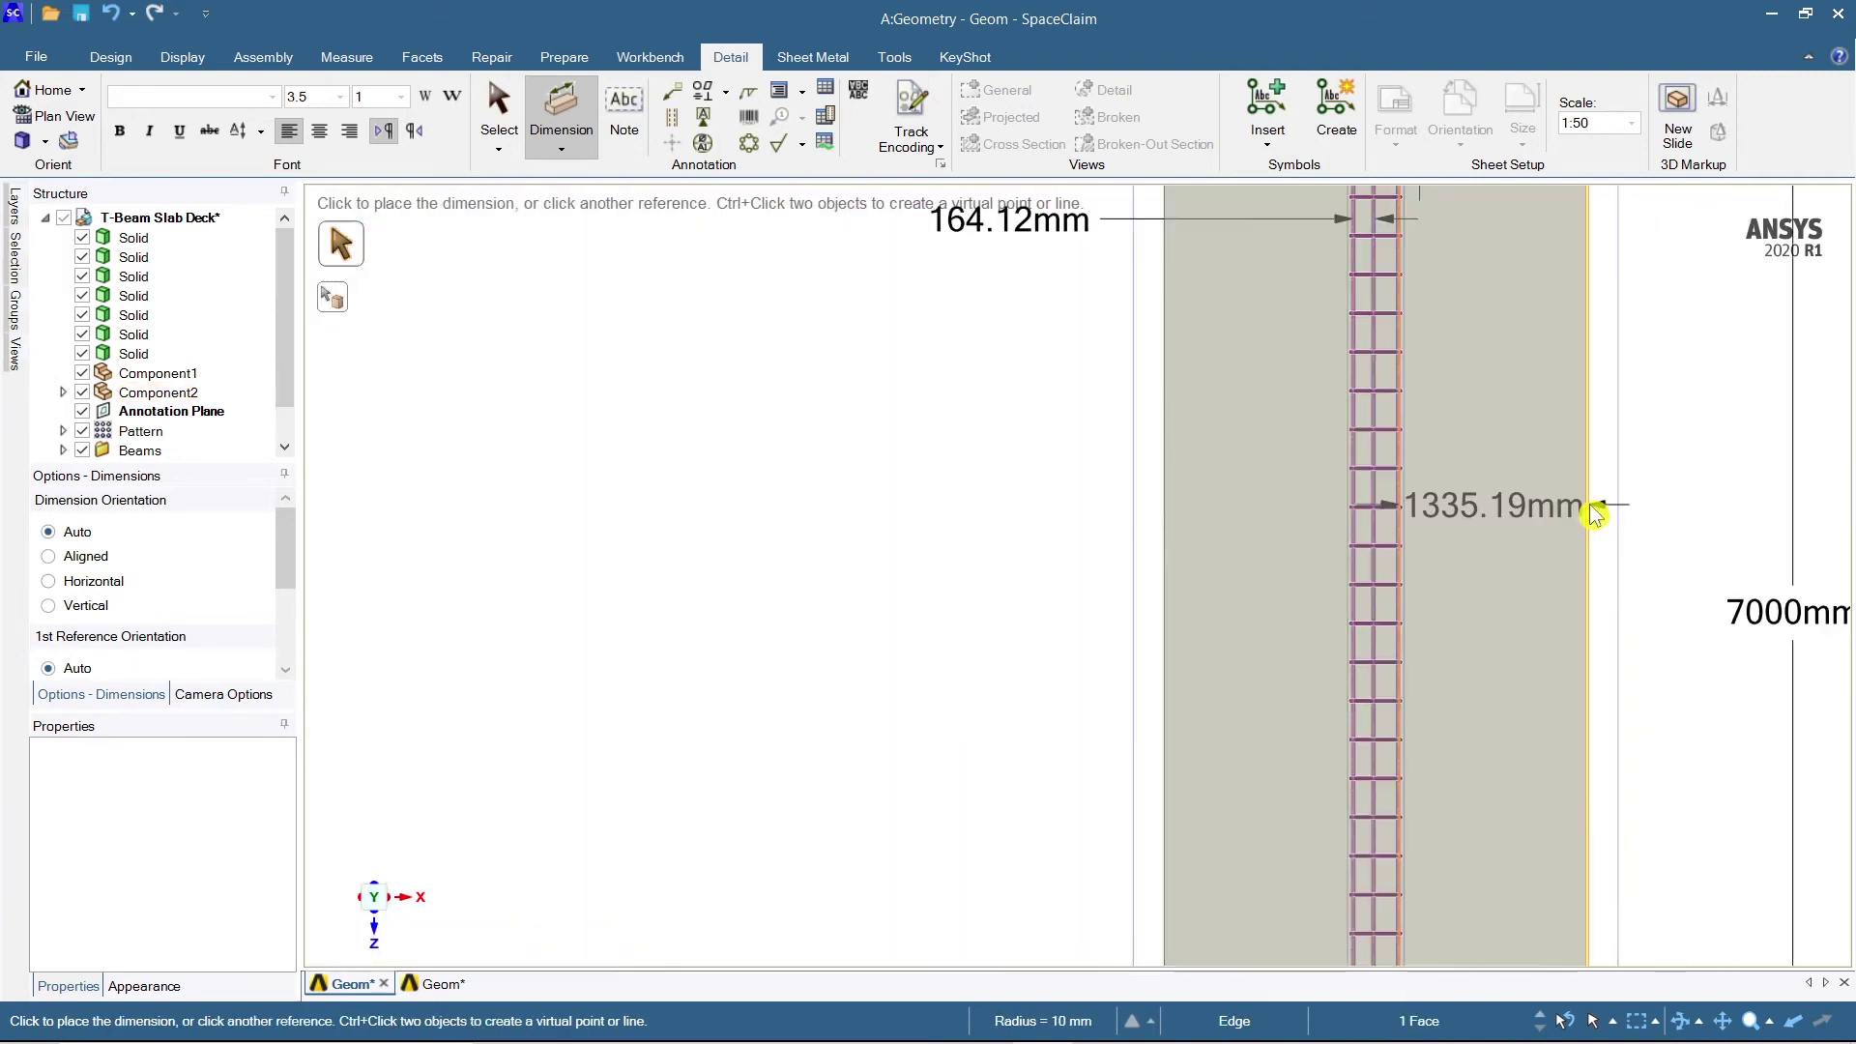
pyautogui.click(1597, 503)
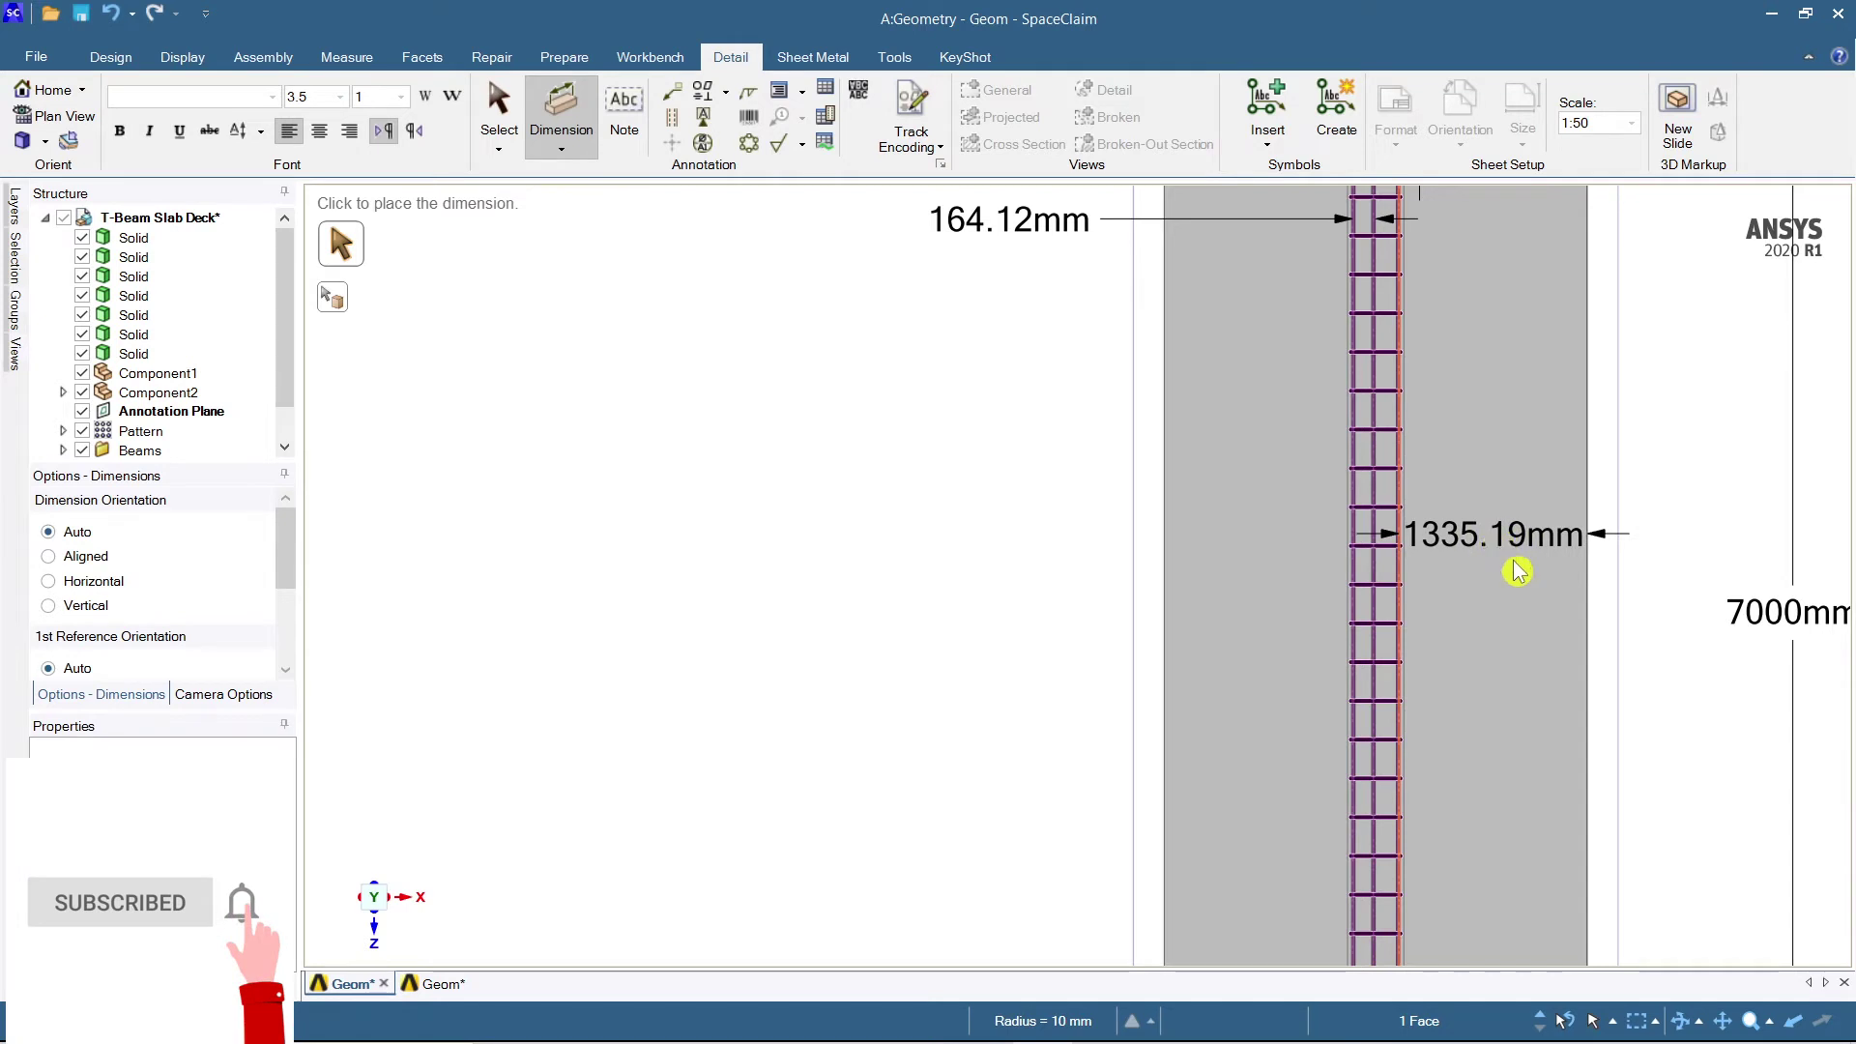
pyautogui.click(1518, 568)
# Recentre the slab in the view and start a new note.
pyautogui.scroll(-3, 1597, 693)
pyautogui.moveTo(1630, 732)
pyautogui.keyDown('shift'); pyautogui.mouseDown(button='middle')
pyautogui.moveTo(1280, 647)
pyautogui.moveTo(1181, 671)
pyautogui.mouseUp(button='middle'); pyautogui.keyUp('shift')
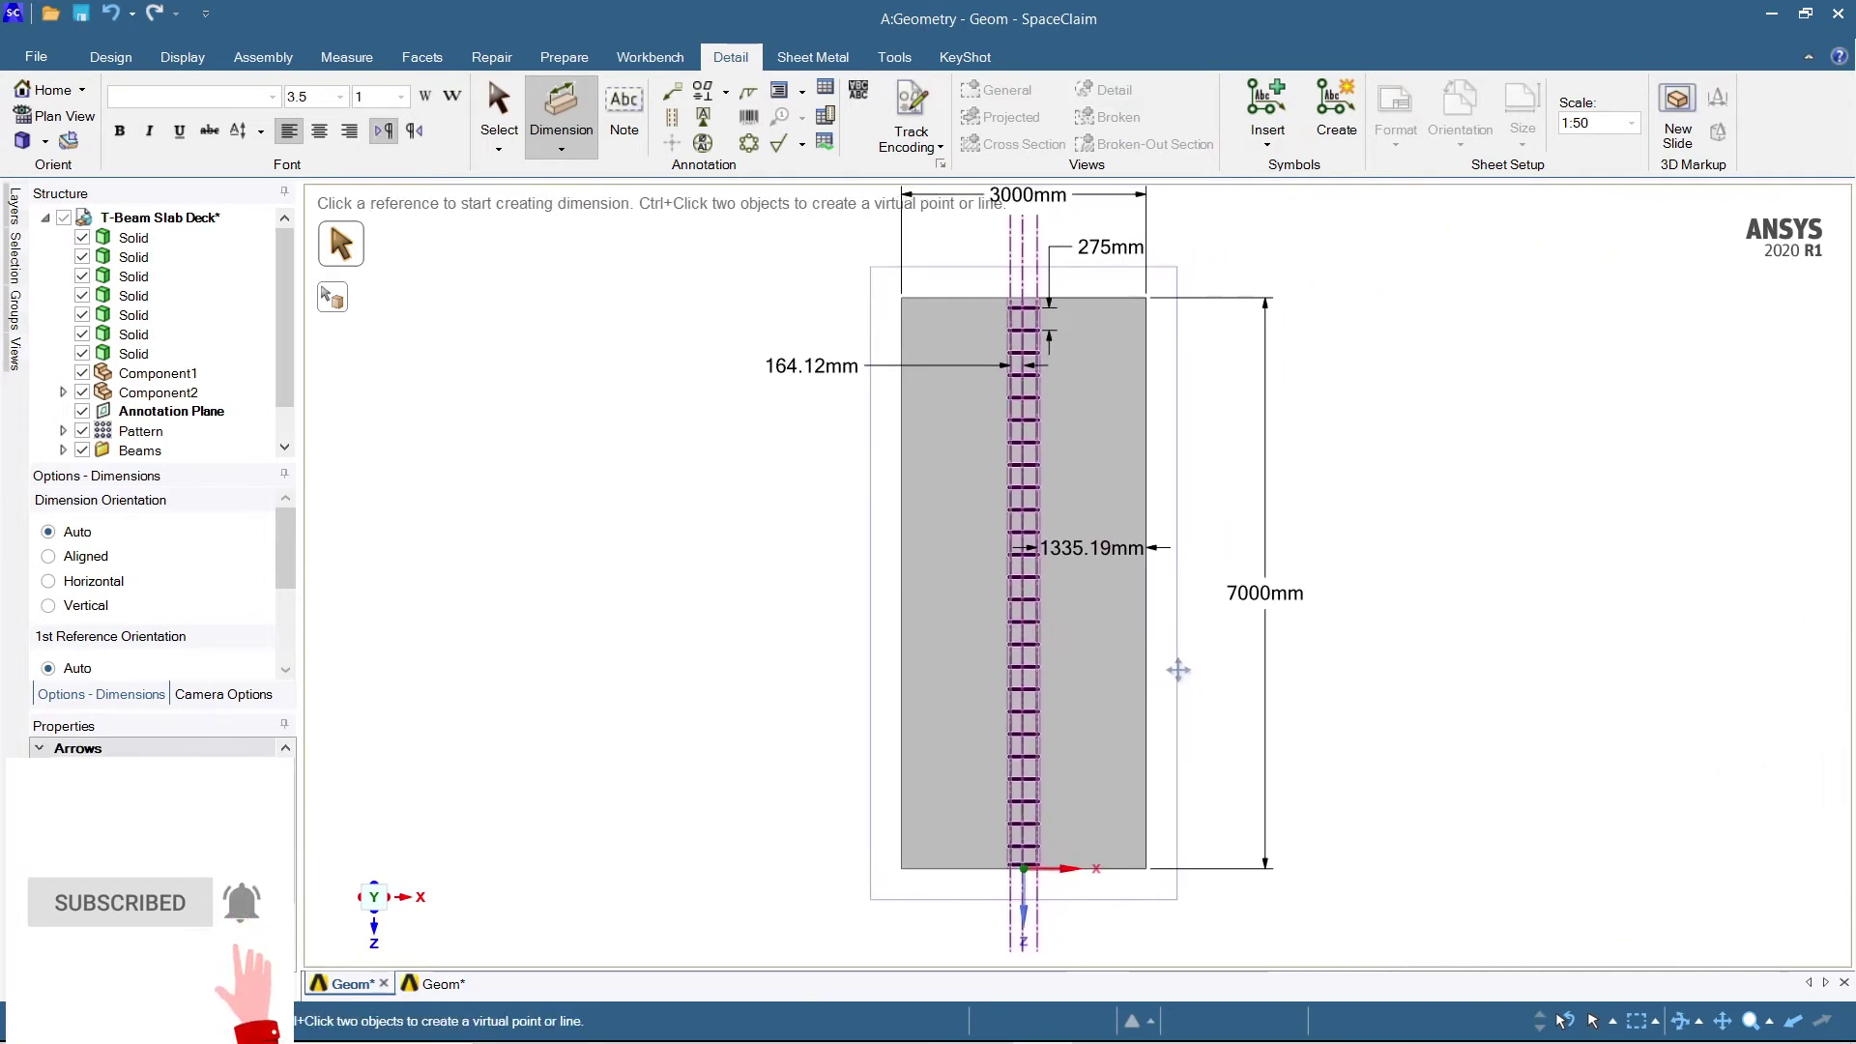
pyautogui.click(623, 109)
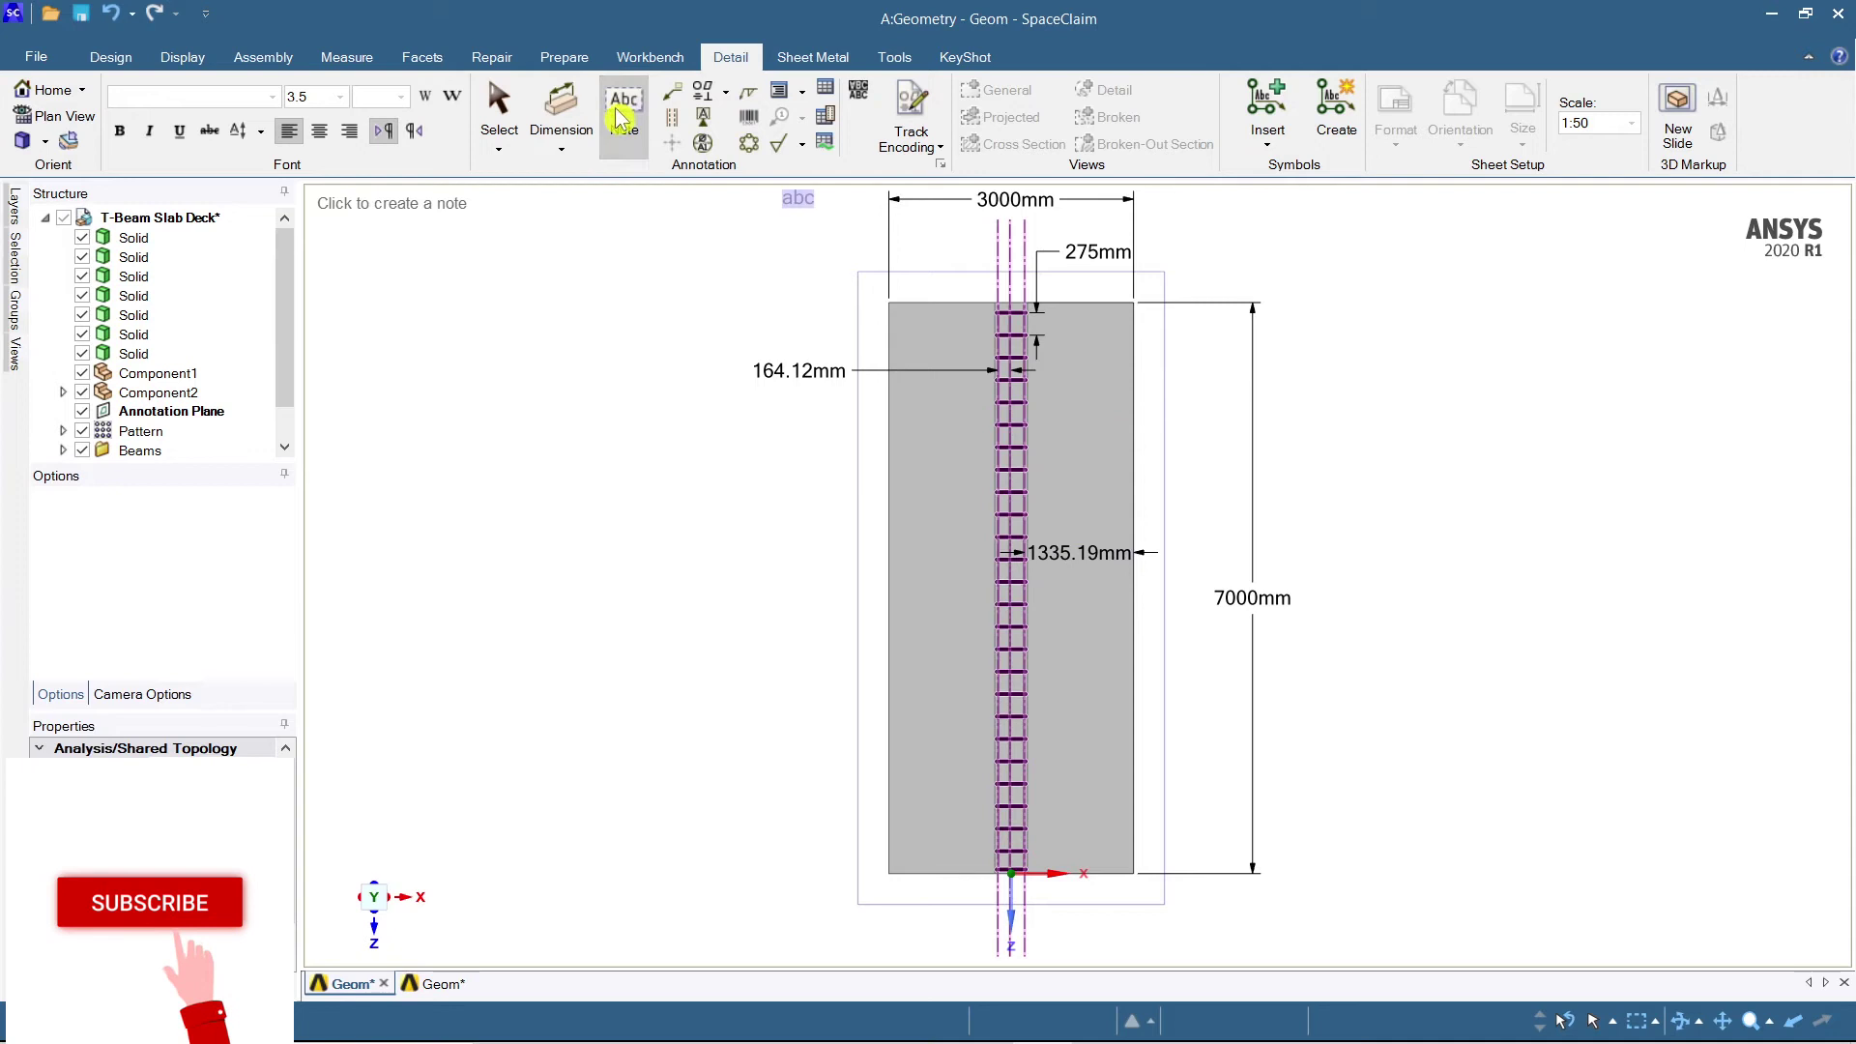
# Place a 'T-BEAM DETAILING' note on the slab, shifted slightly left.
pyautogui.click(919, 501)
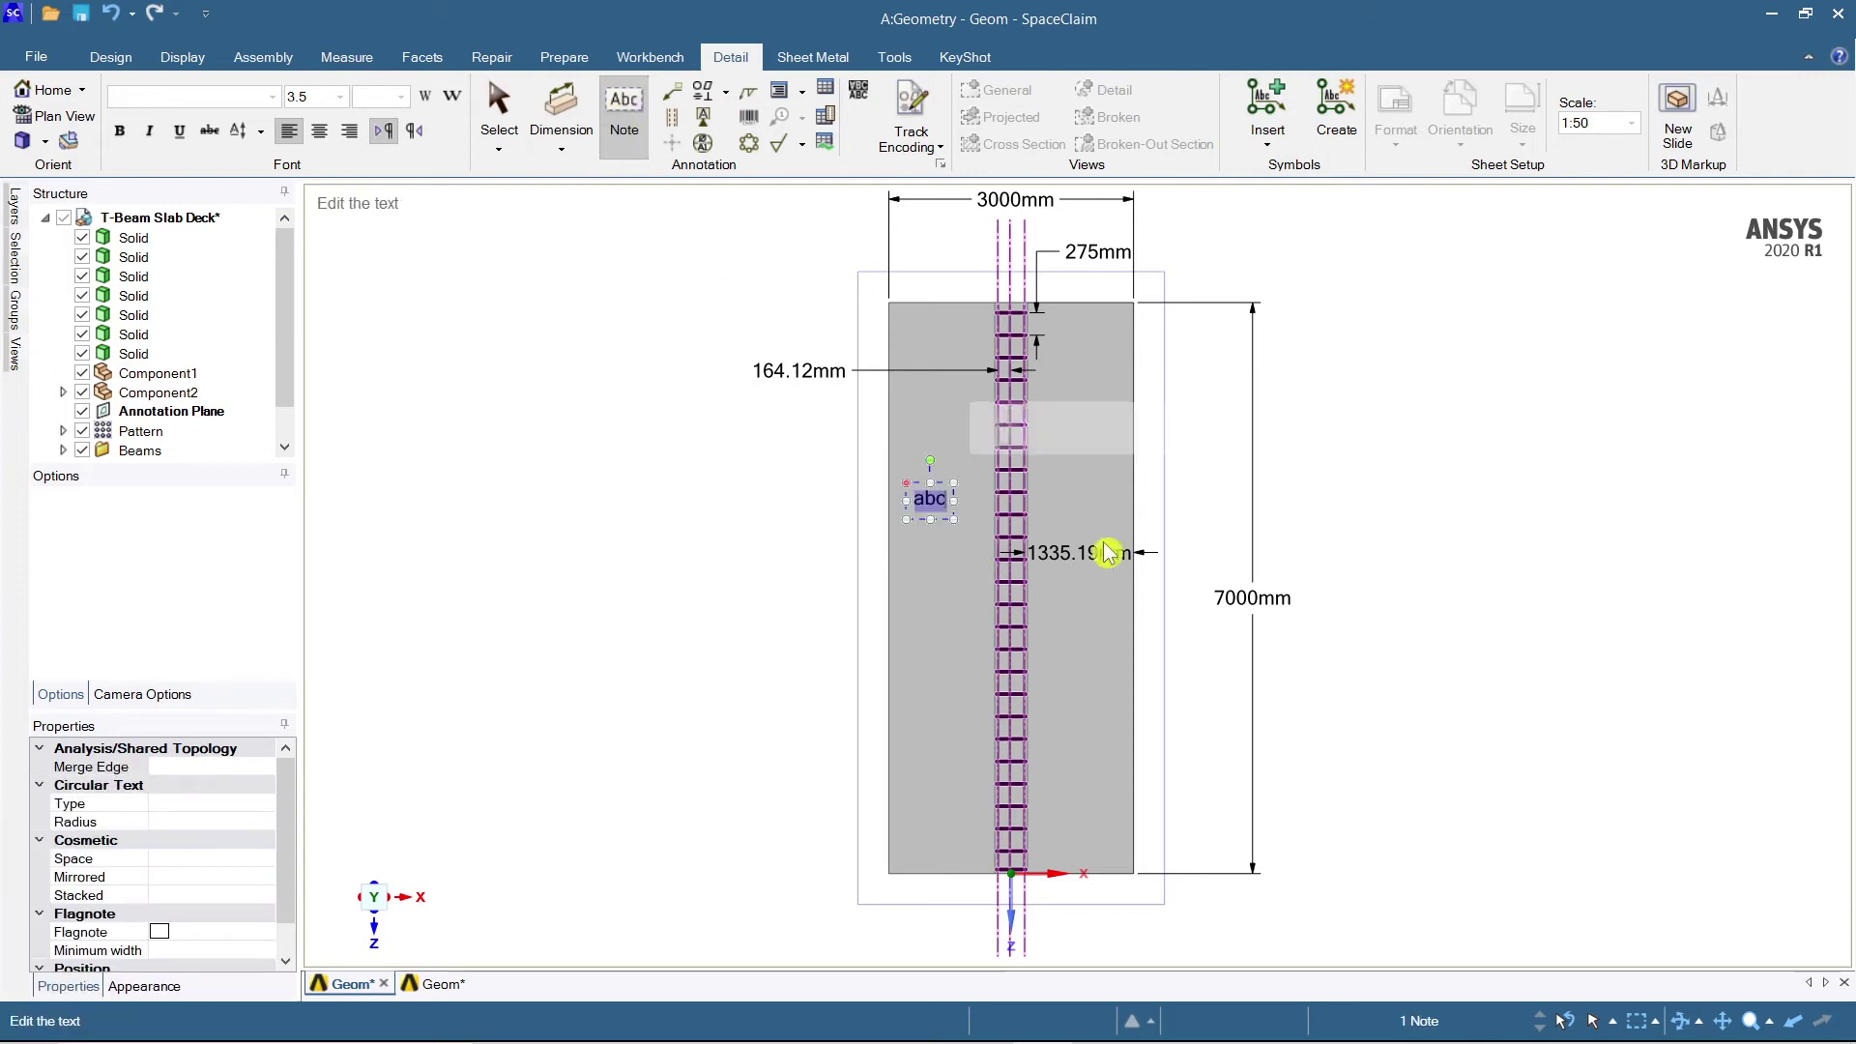
pyautogui.click(949, 527)
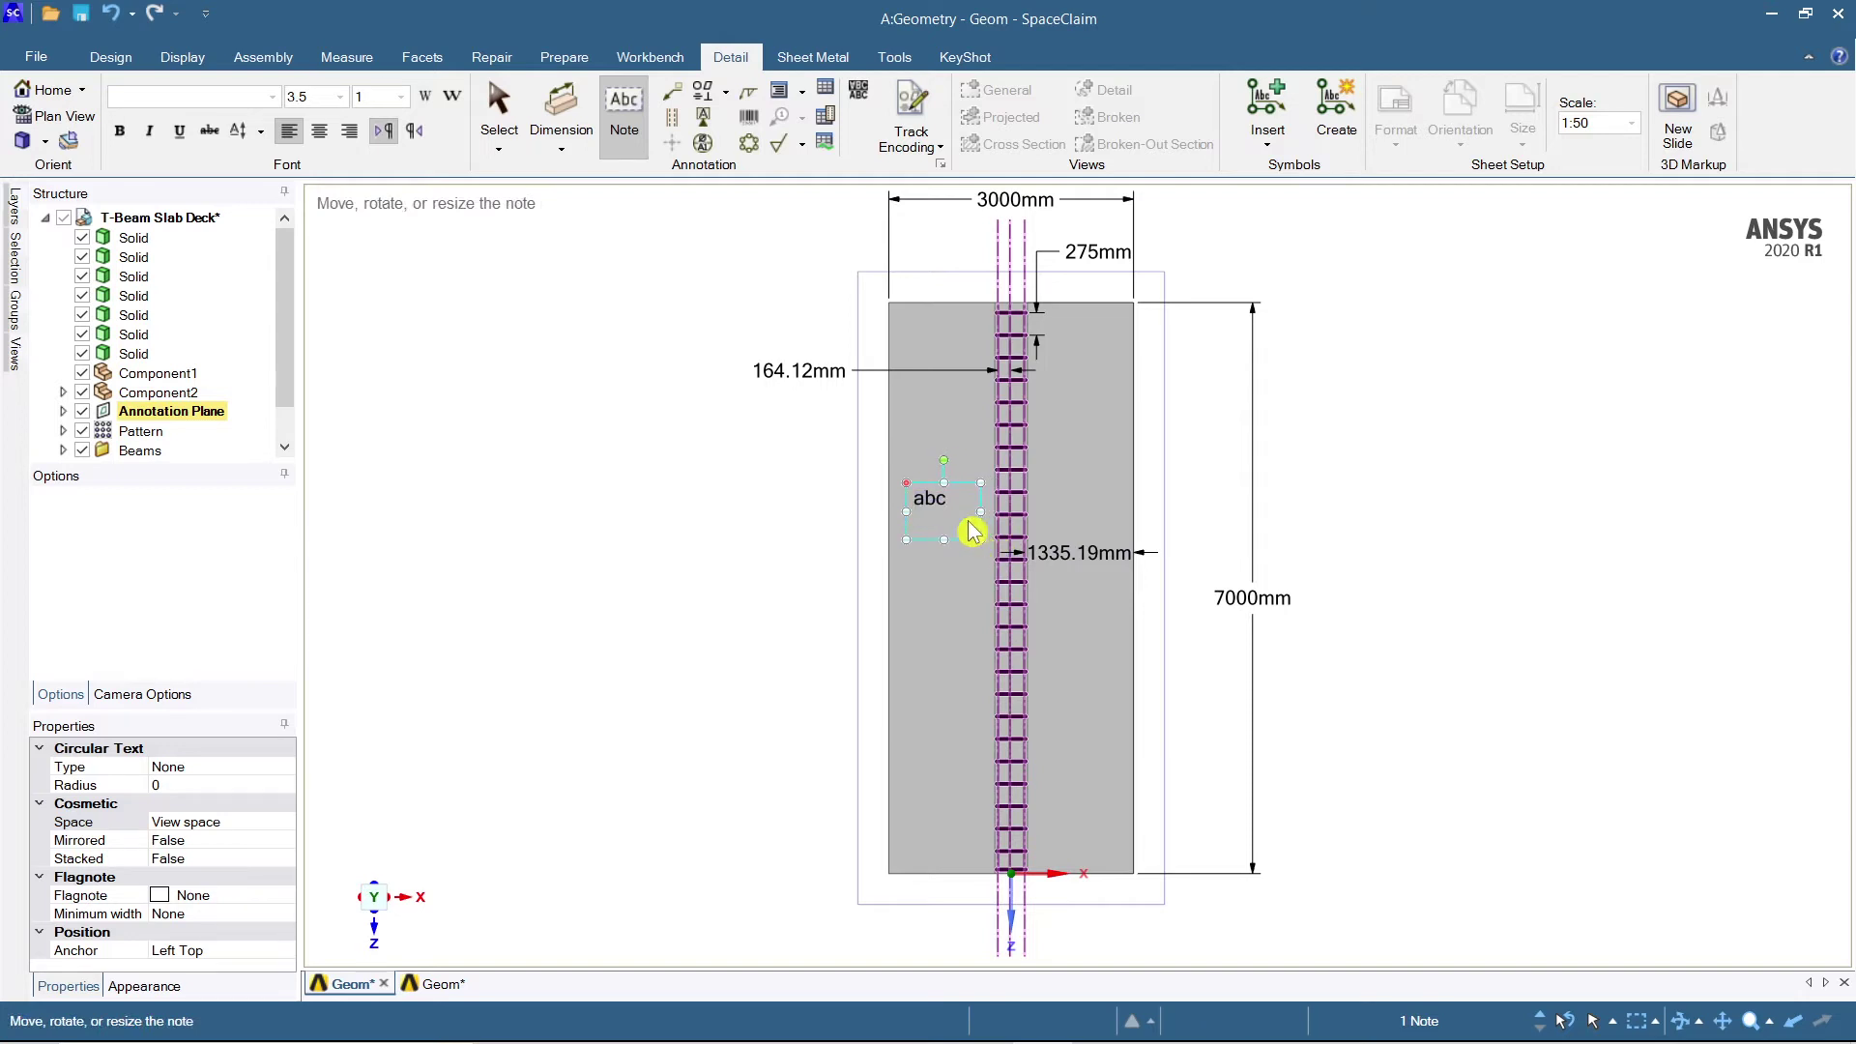
pyautogui.click(950, 513)
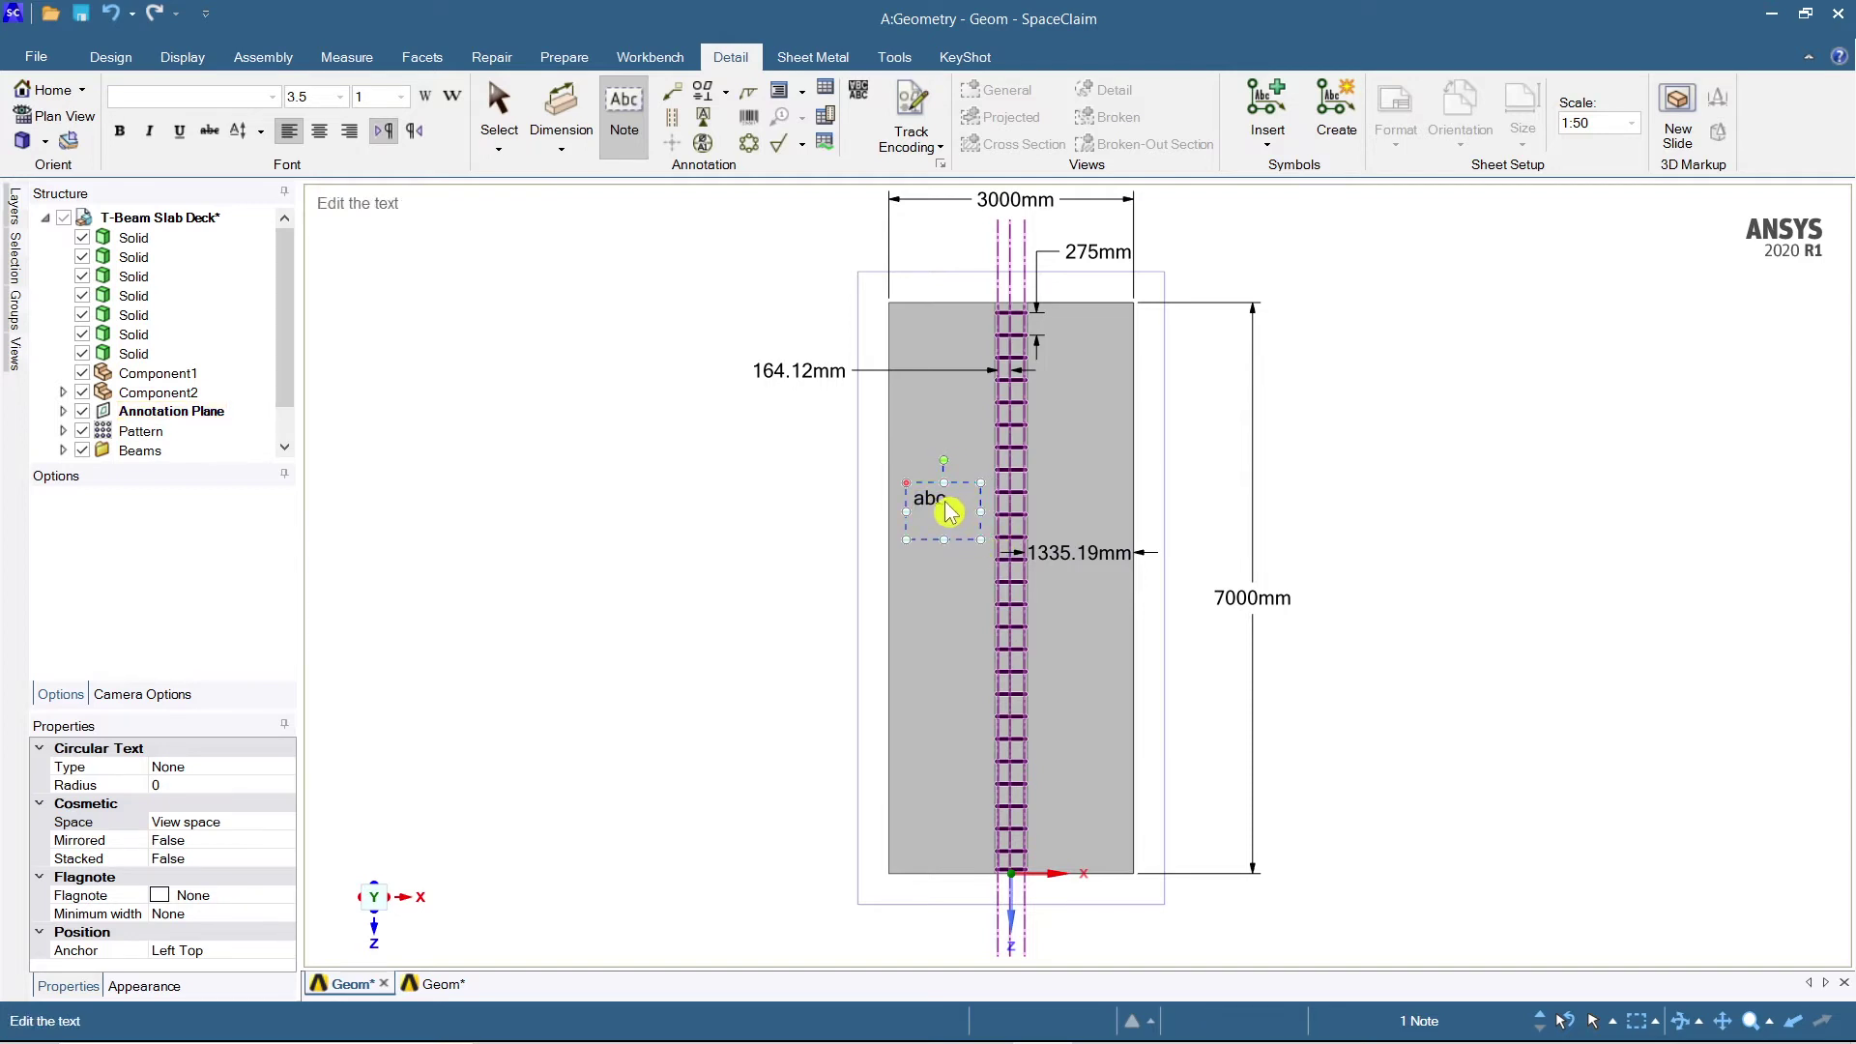
pyautogui.moveTo(949, 512); pyautogui.dragTo(905, 511)
pyautogui.write('T')
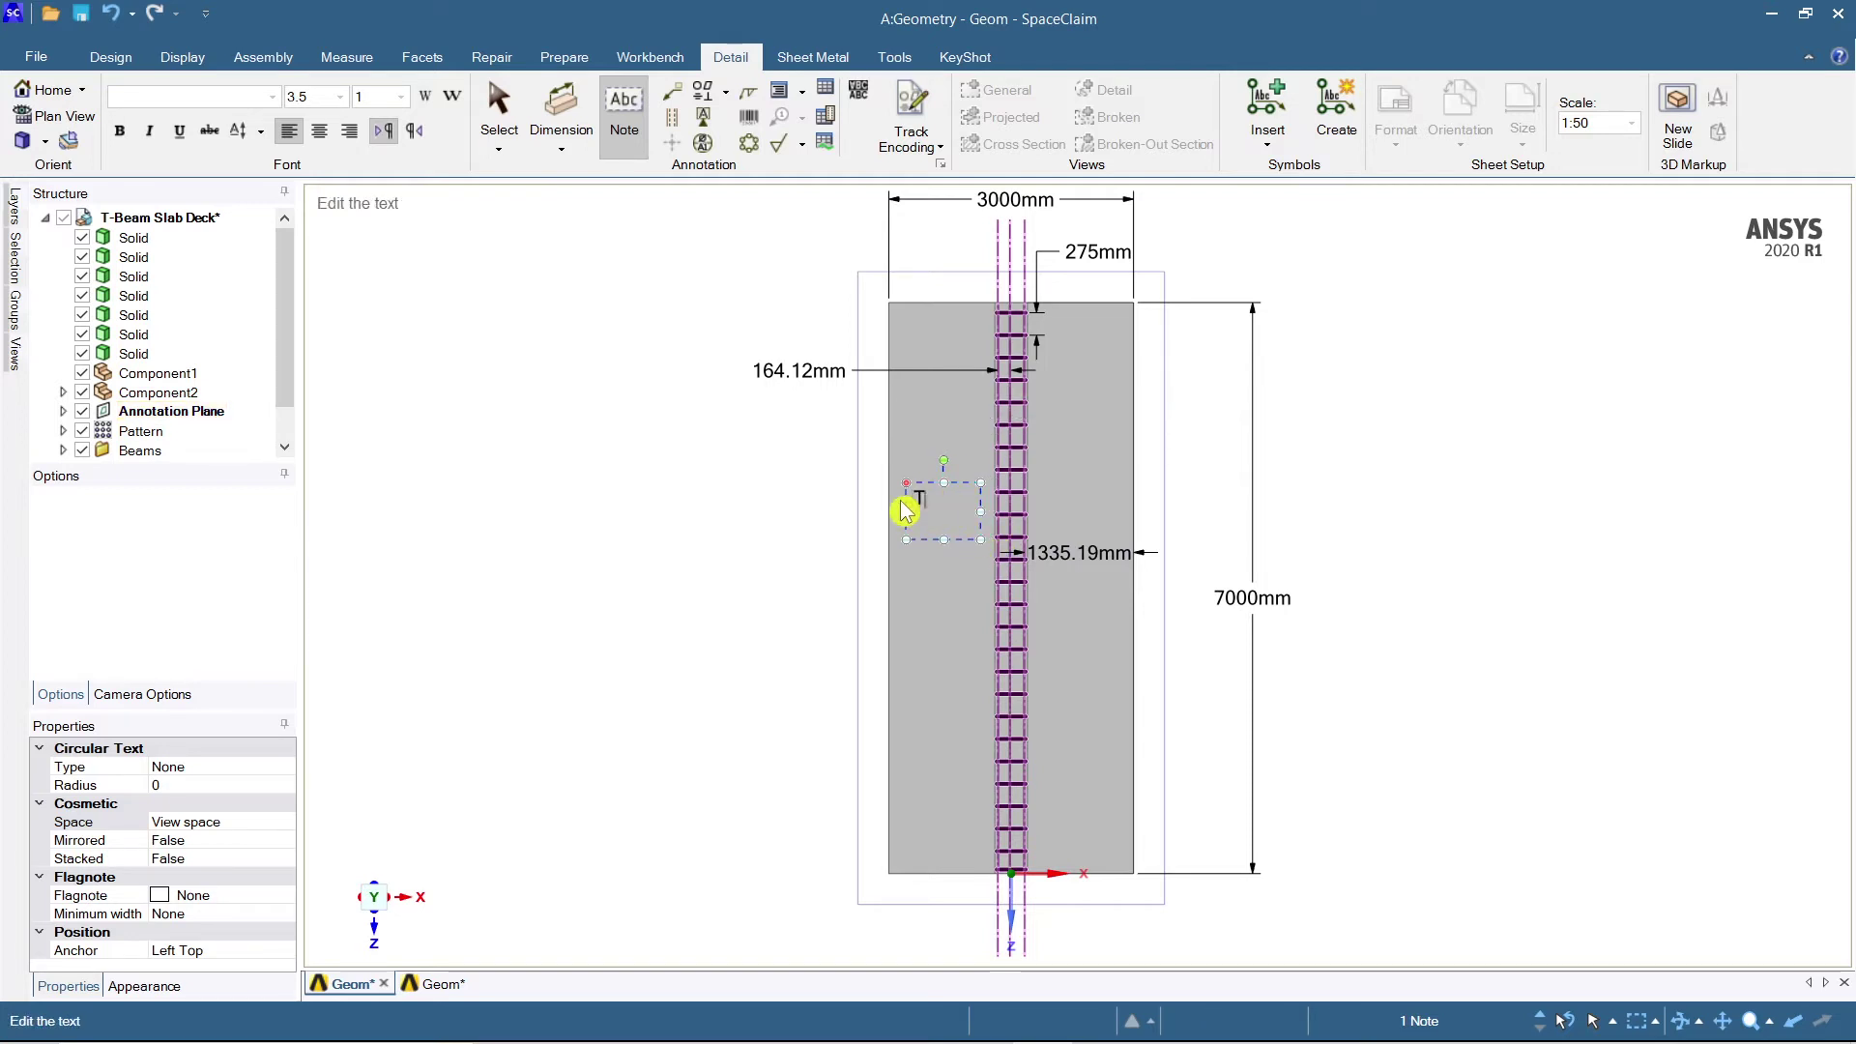
pyautogui.write('-BEAM')
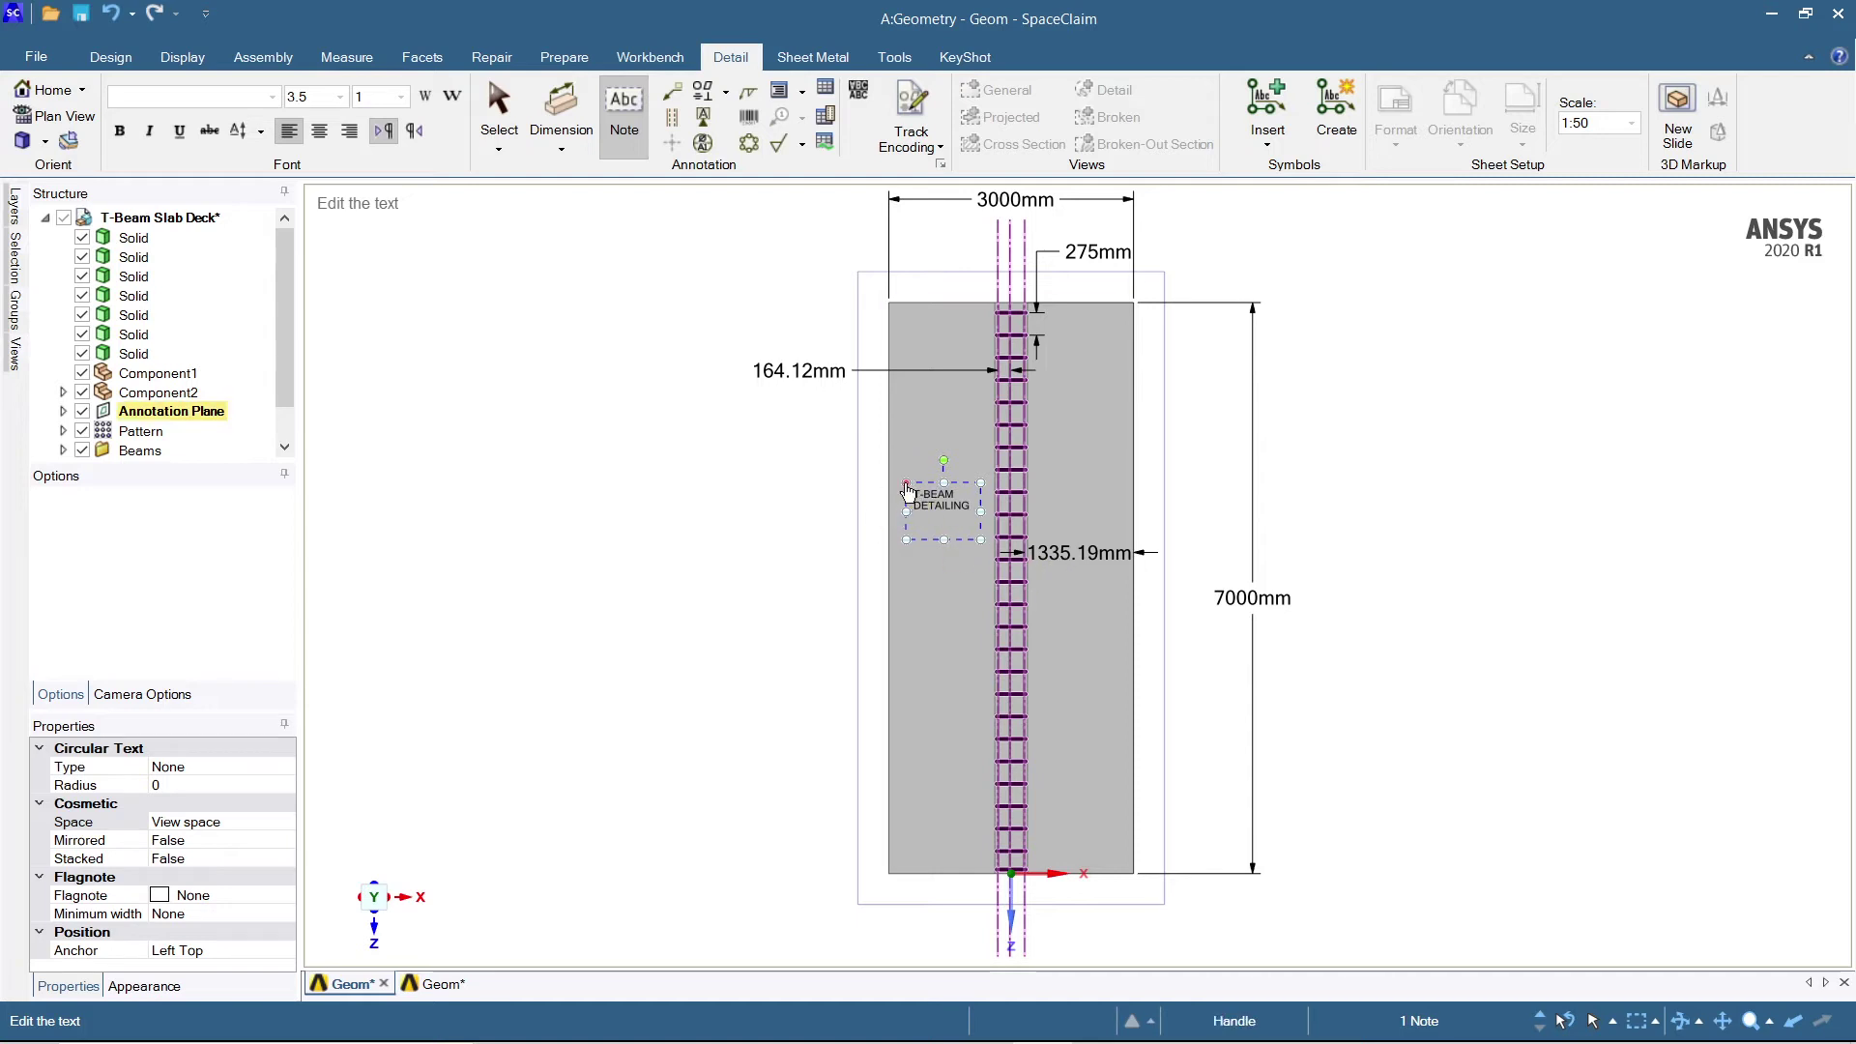
pyautogui.click(1043, 600)
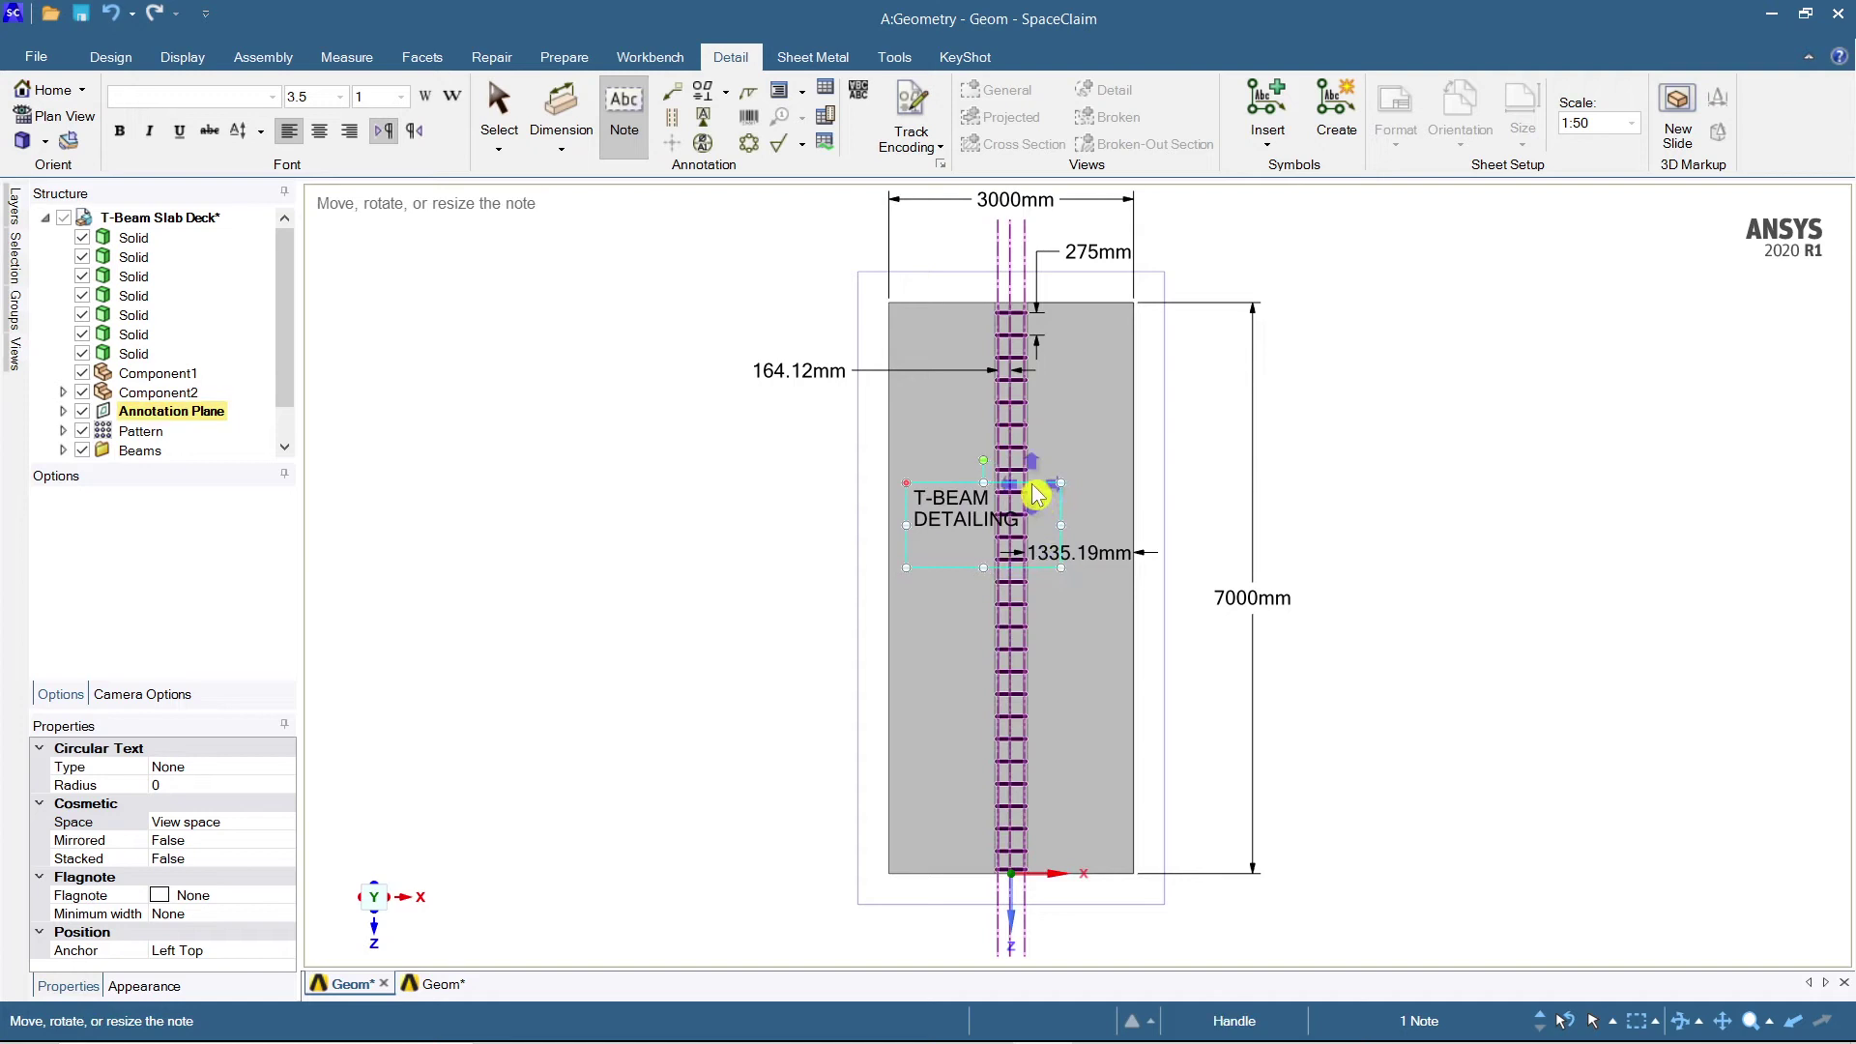
pyautogui.moveTo(1033, 486); pyautogui.dragTo(1012, 486)
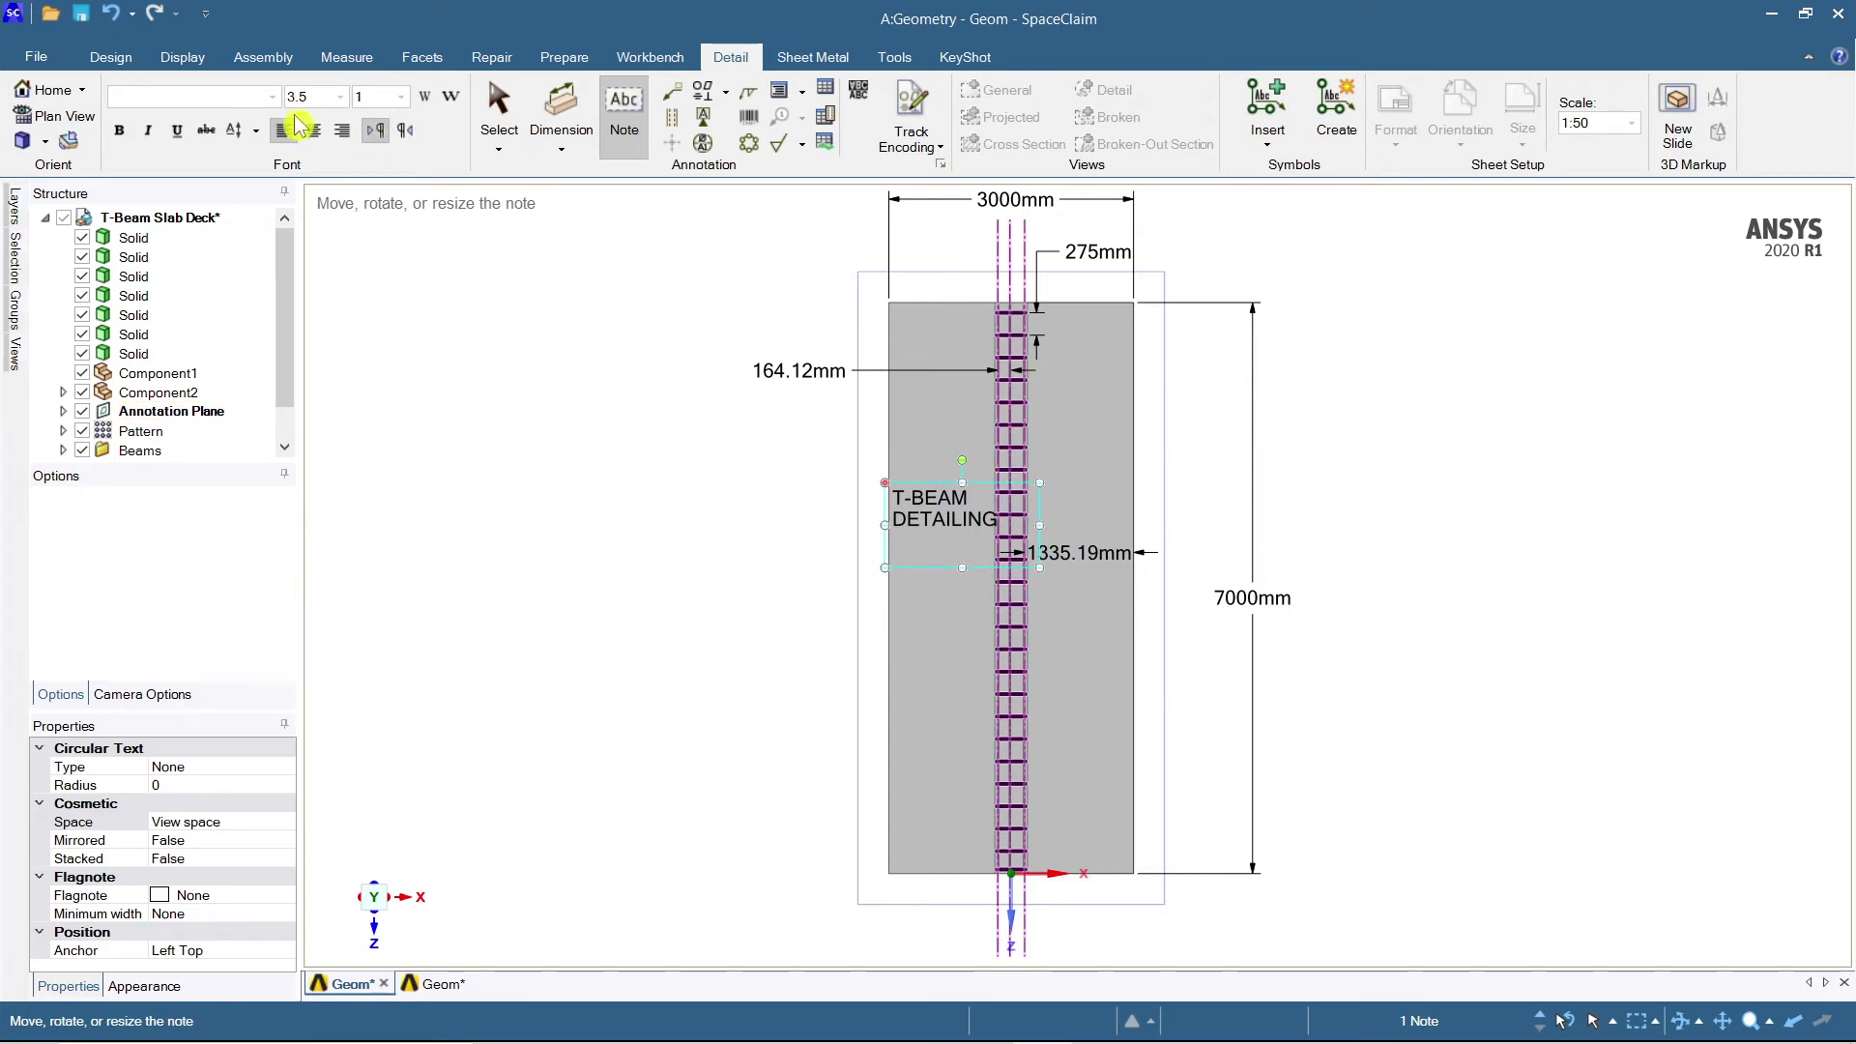
# Centre-align the note text and set its font size to 2.5.
pyautogui.click(319, 137)
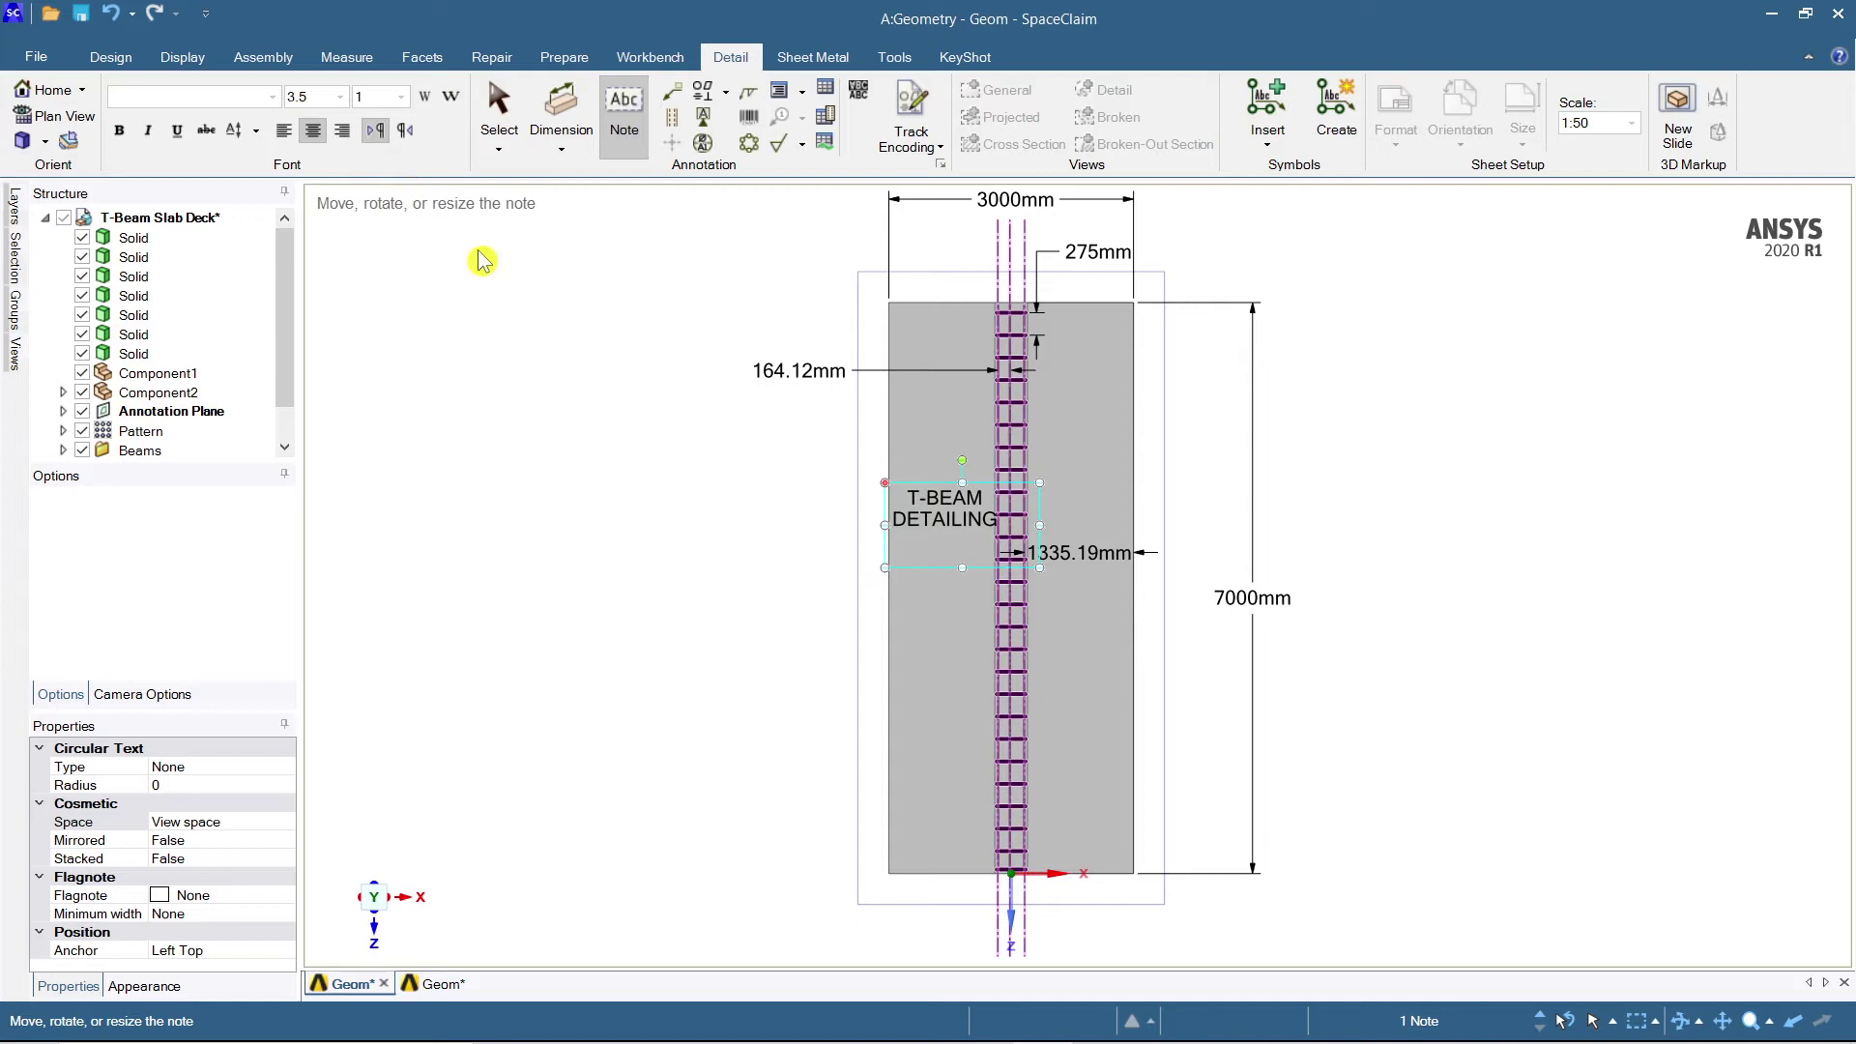
pyautogui.doubleClick(990, 518)
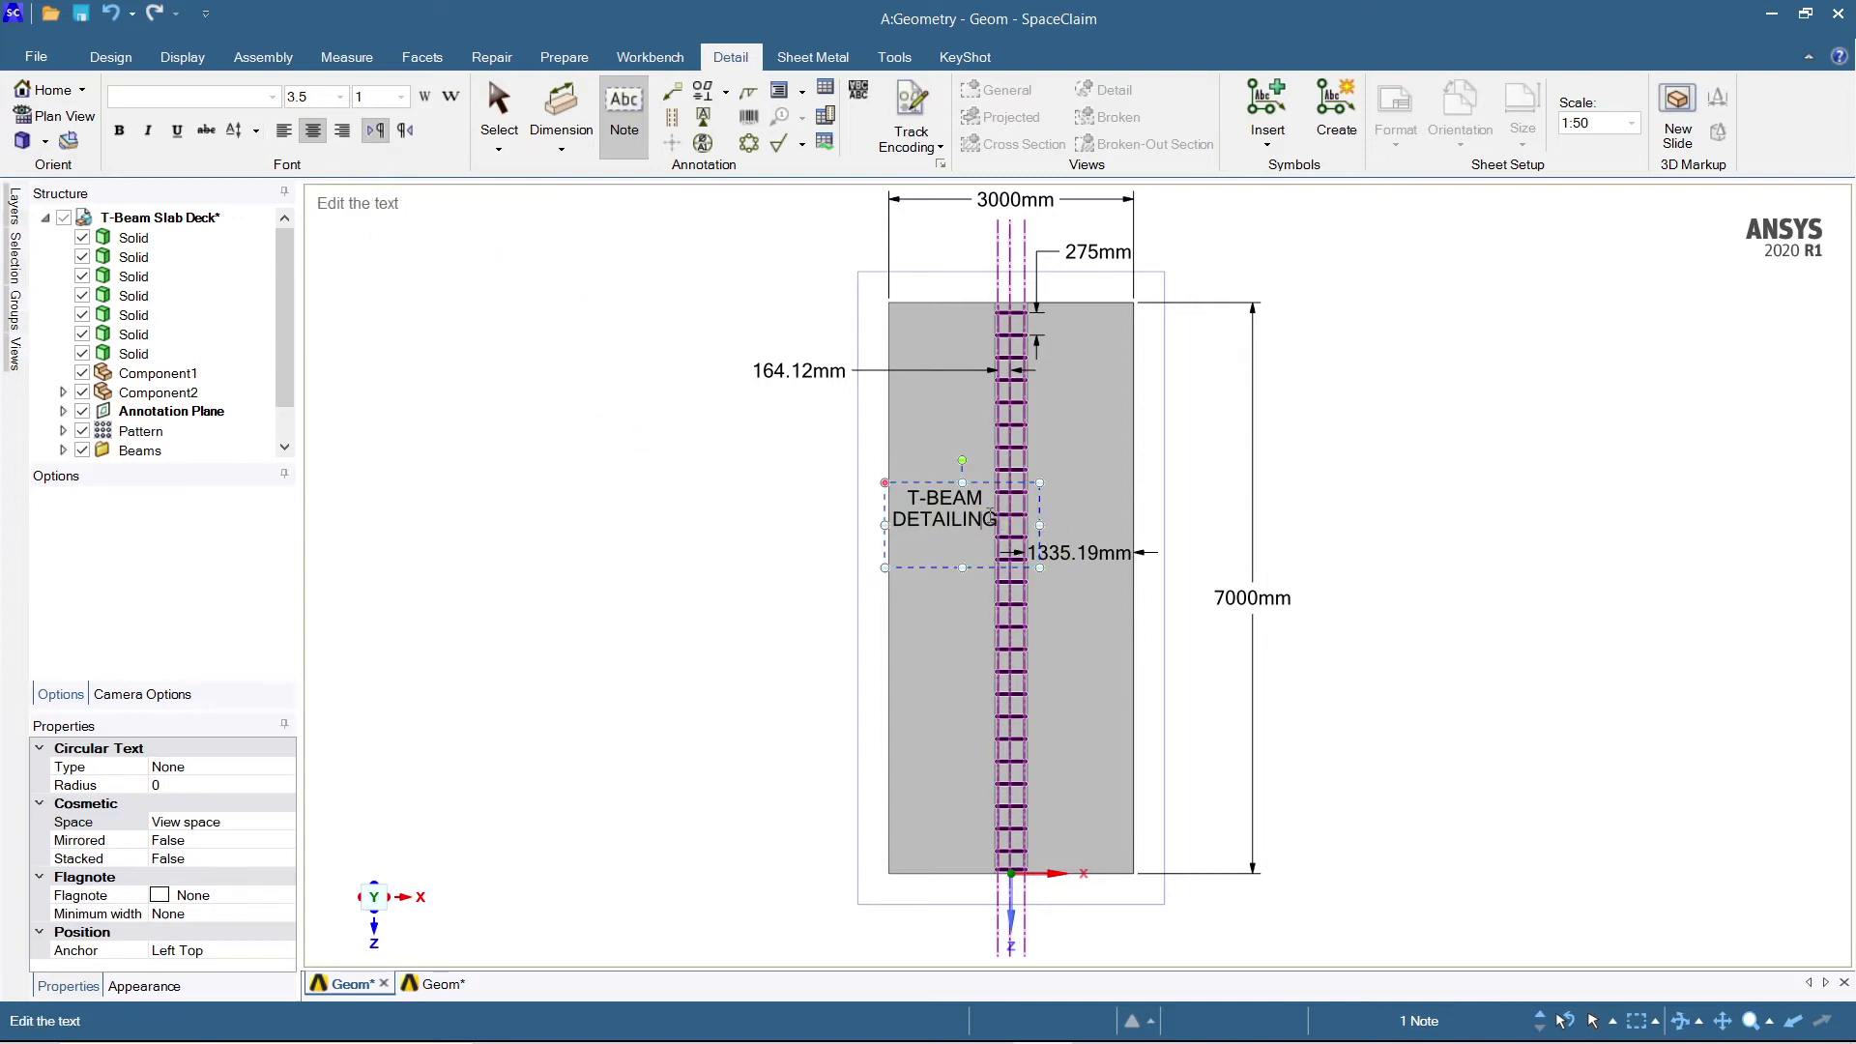
pyautogui.moveTo(915, 505); pyautogui.dragTo(986, 523)
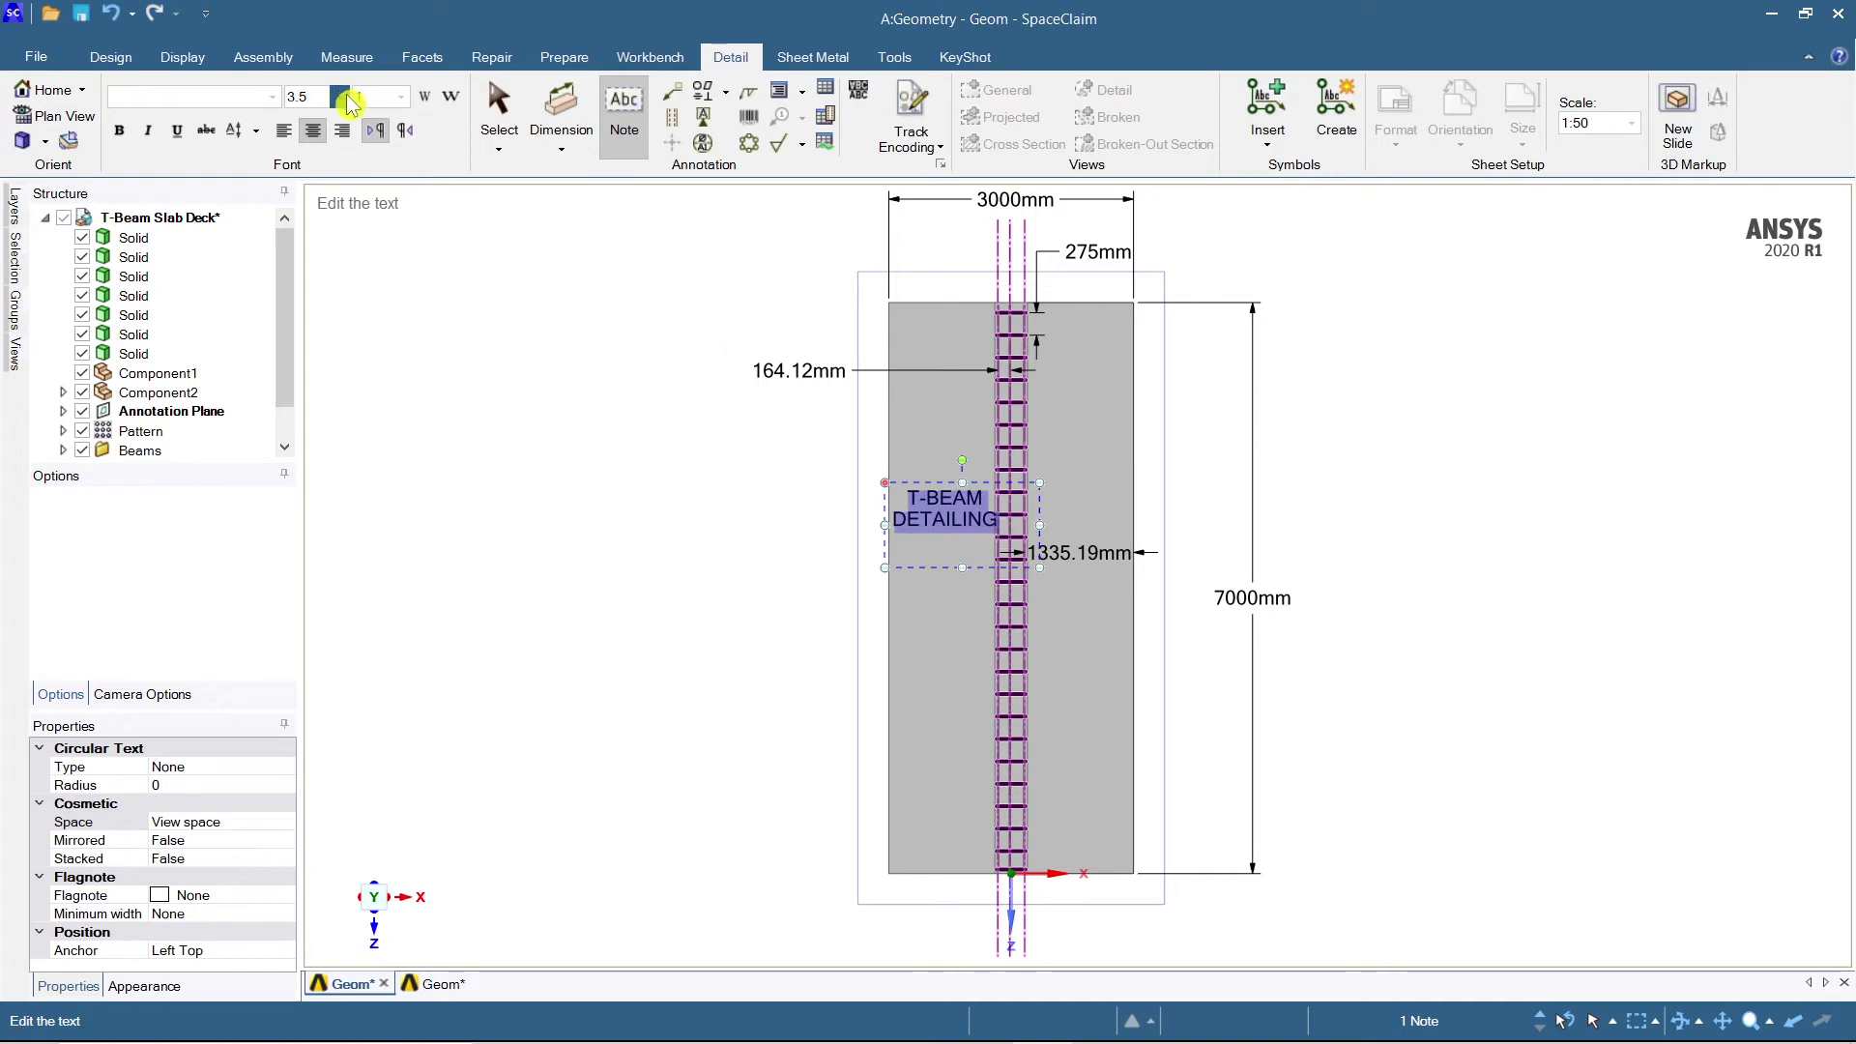
pyautogui.click(340, 97)
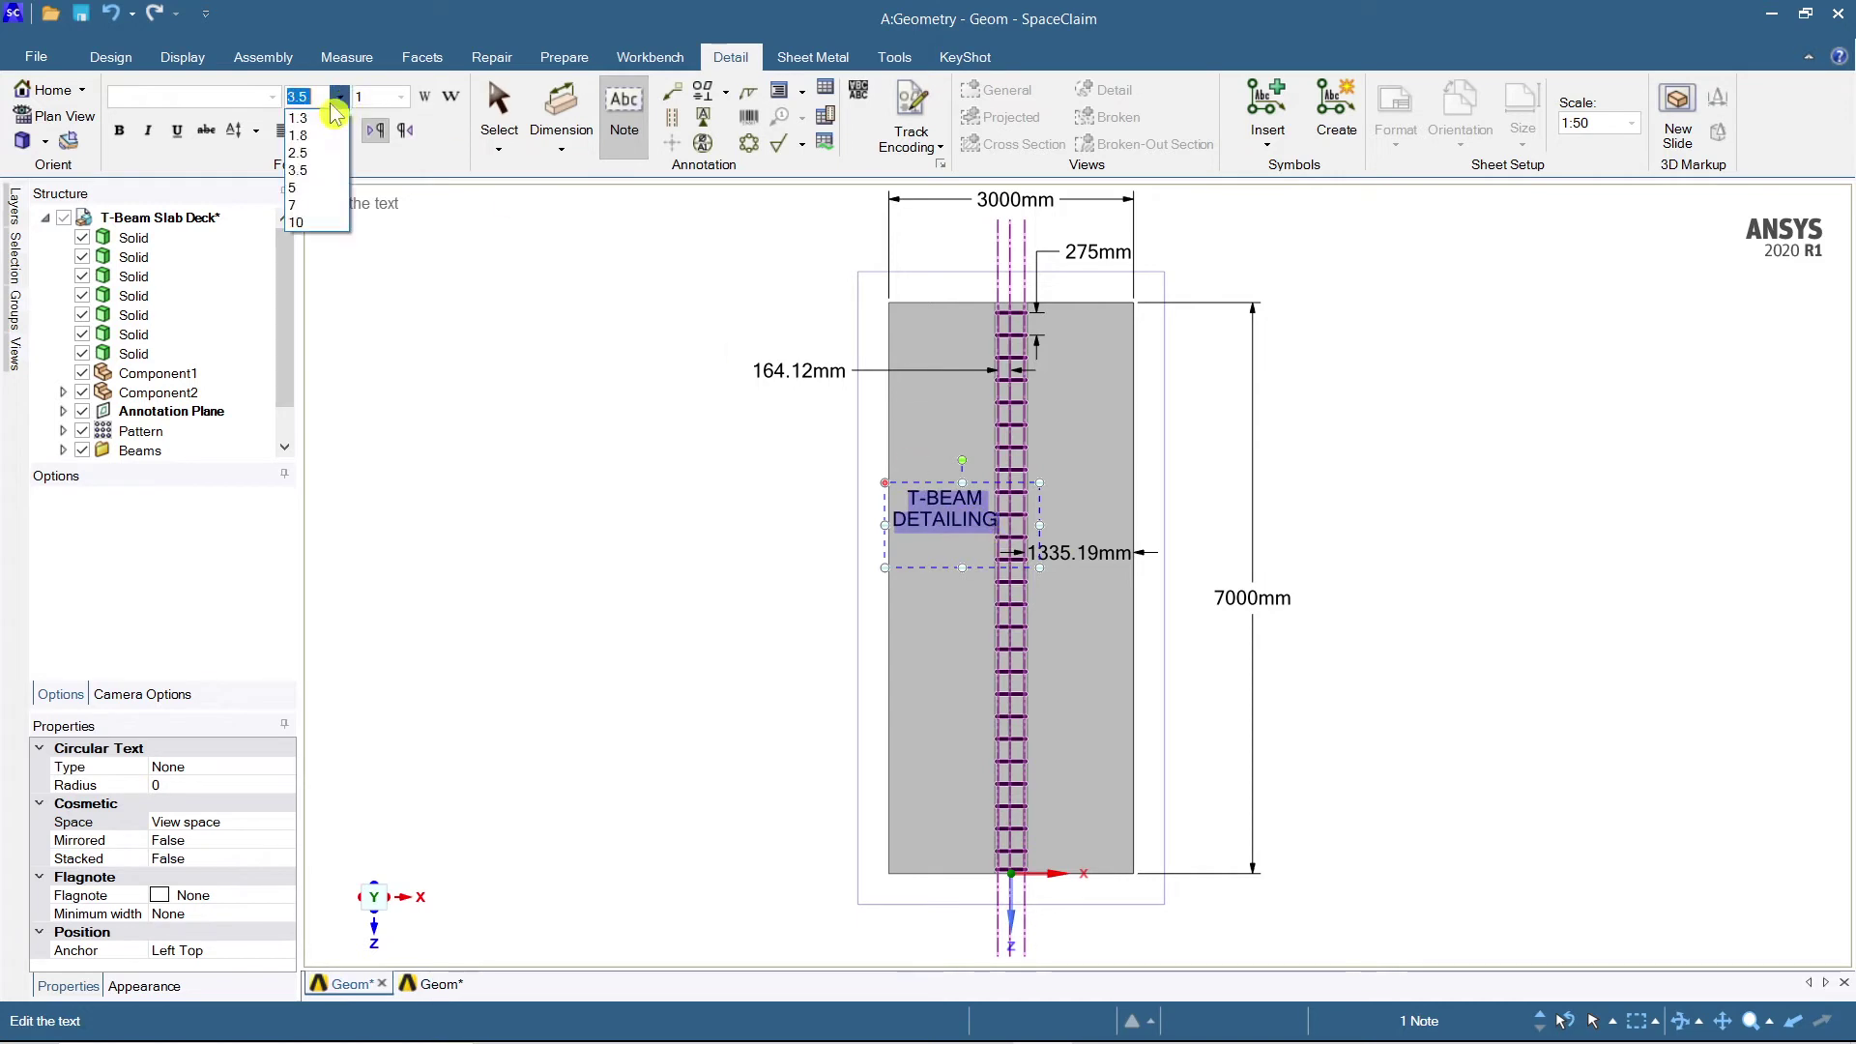
pyautogui.click(307, 155)
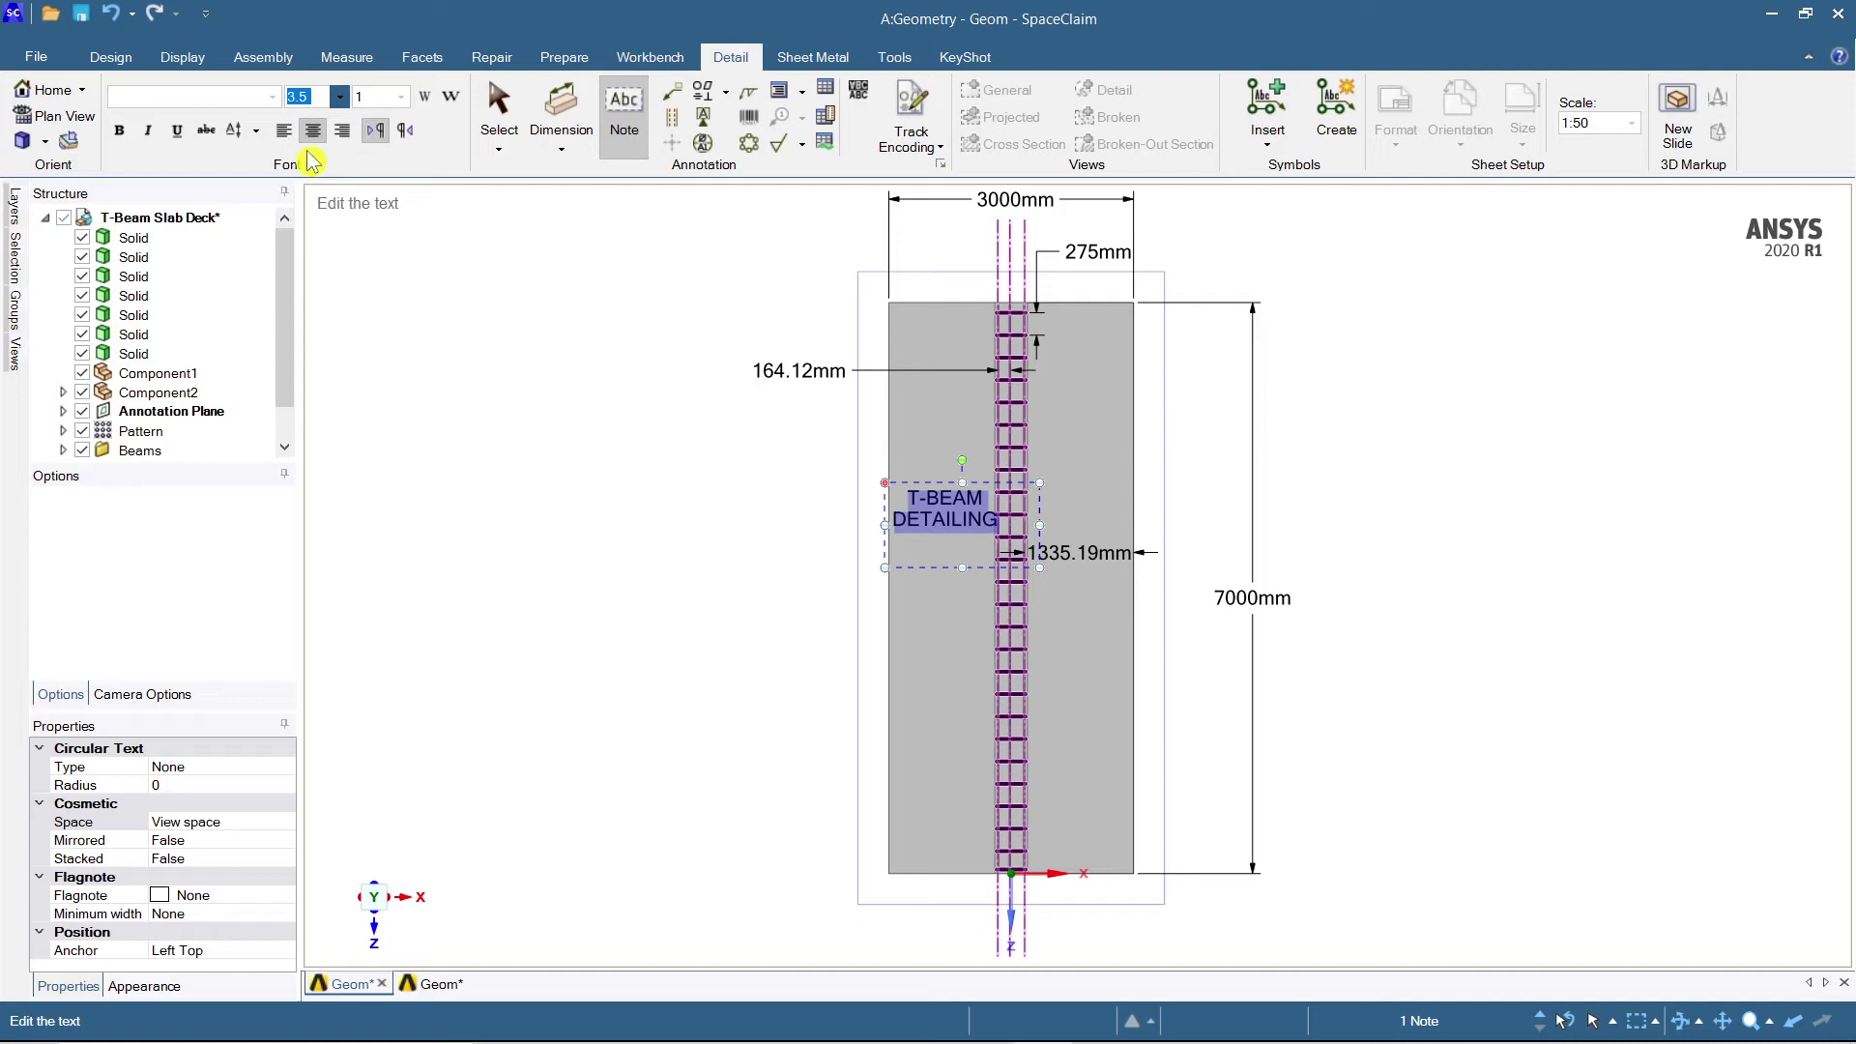
pyautogui.press('Escape')
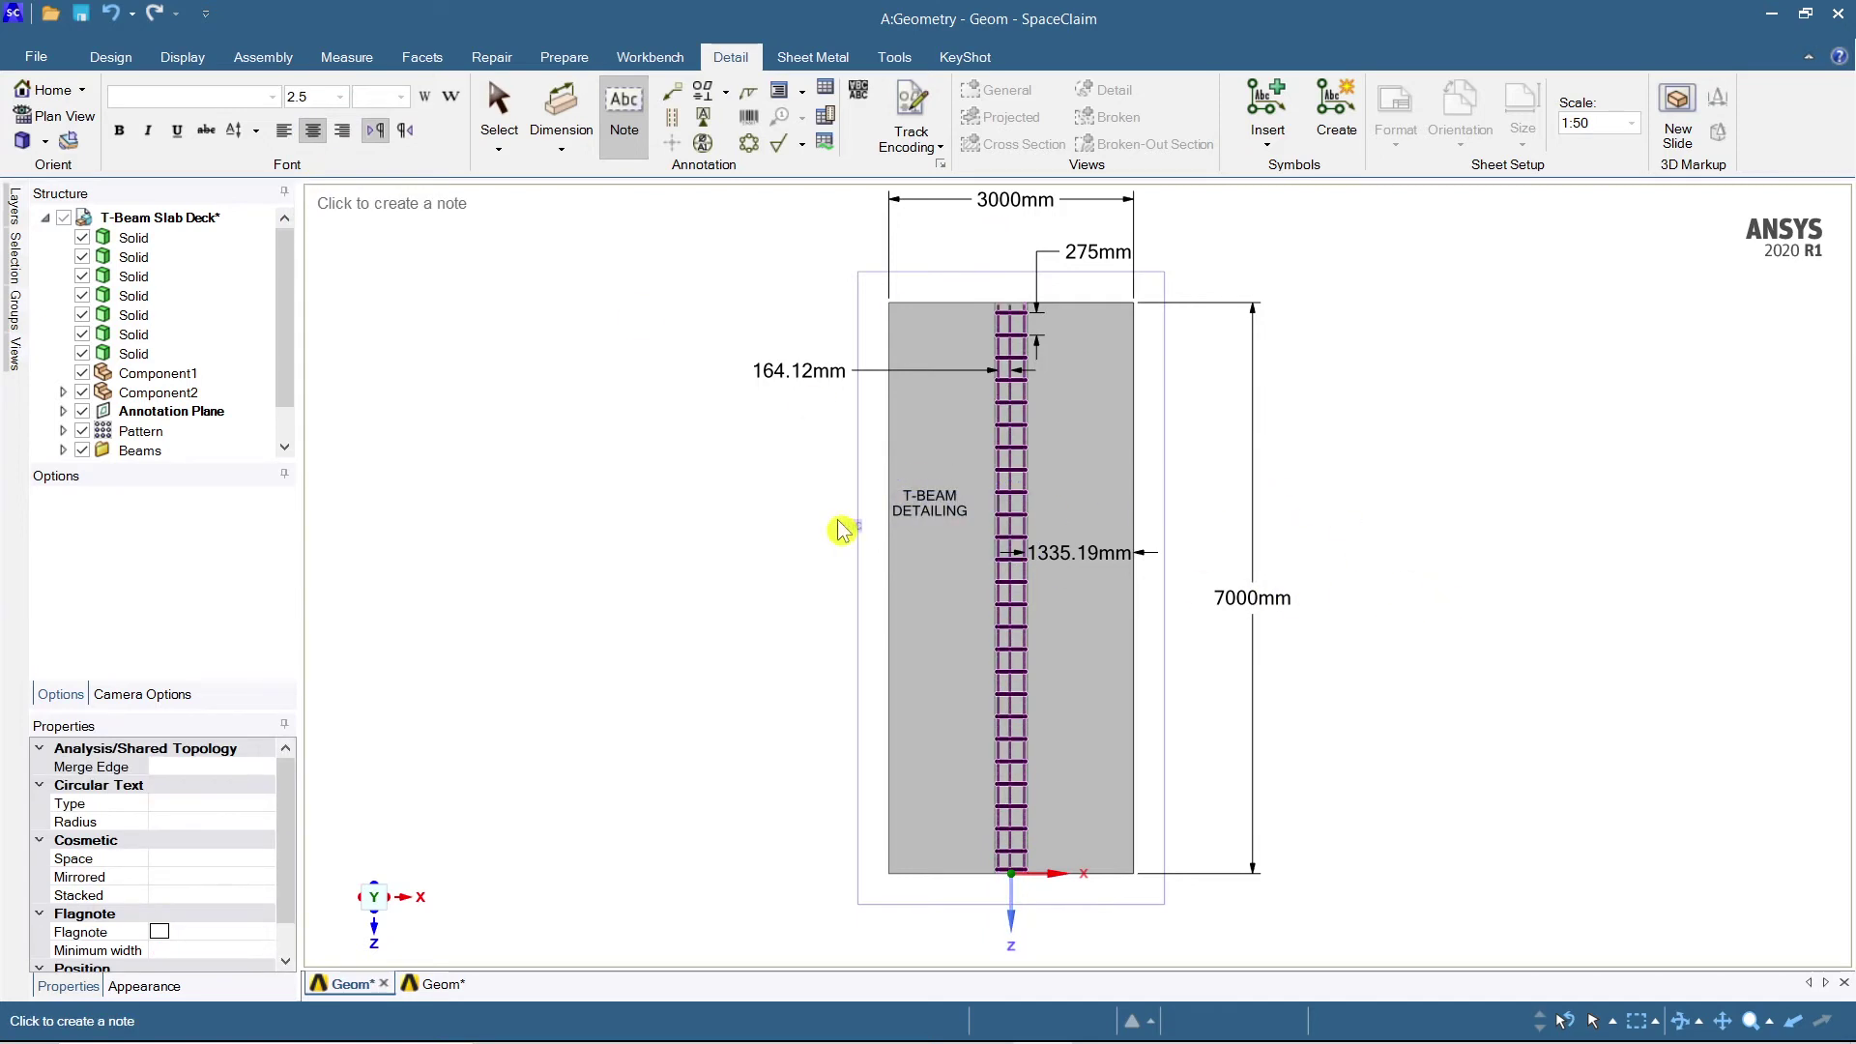
# Finish editing the note and shift the plan drawing left.
pyautogui.click(903, 517)
pyautogui.press('Escape')
pyautogui.scroll(-2, 1536, 701)
pyautogui.keyDown('shift'); pyautogui.moveTo(1601, 721); pyautogui.dragTo(1412, 700, button='middle'); pyautogui.keyUp('shift')
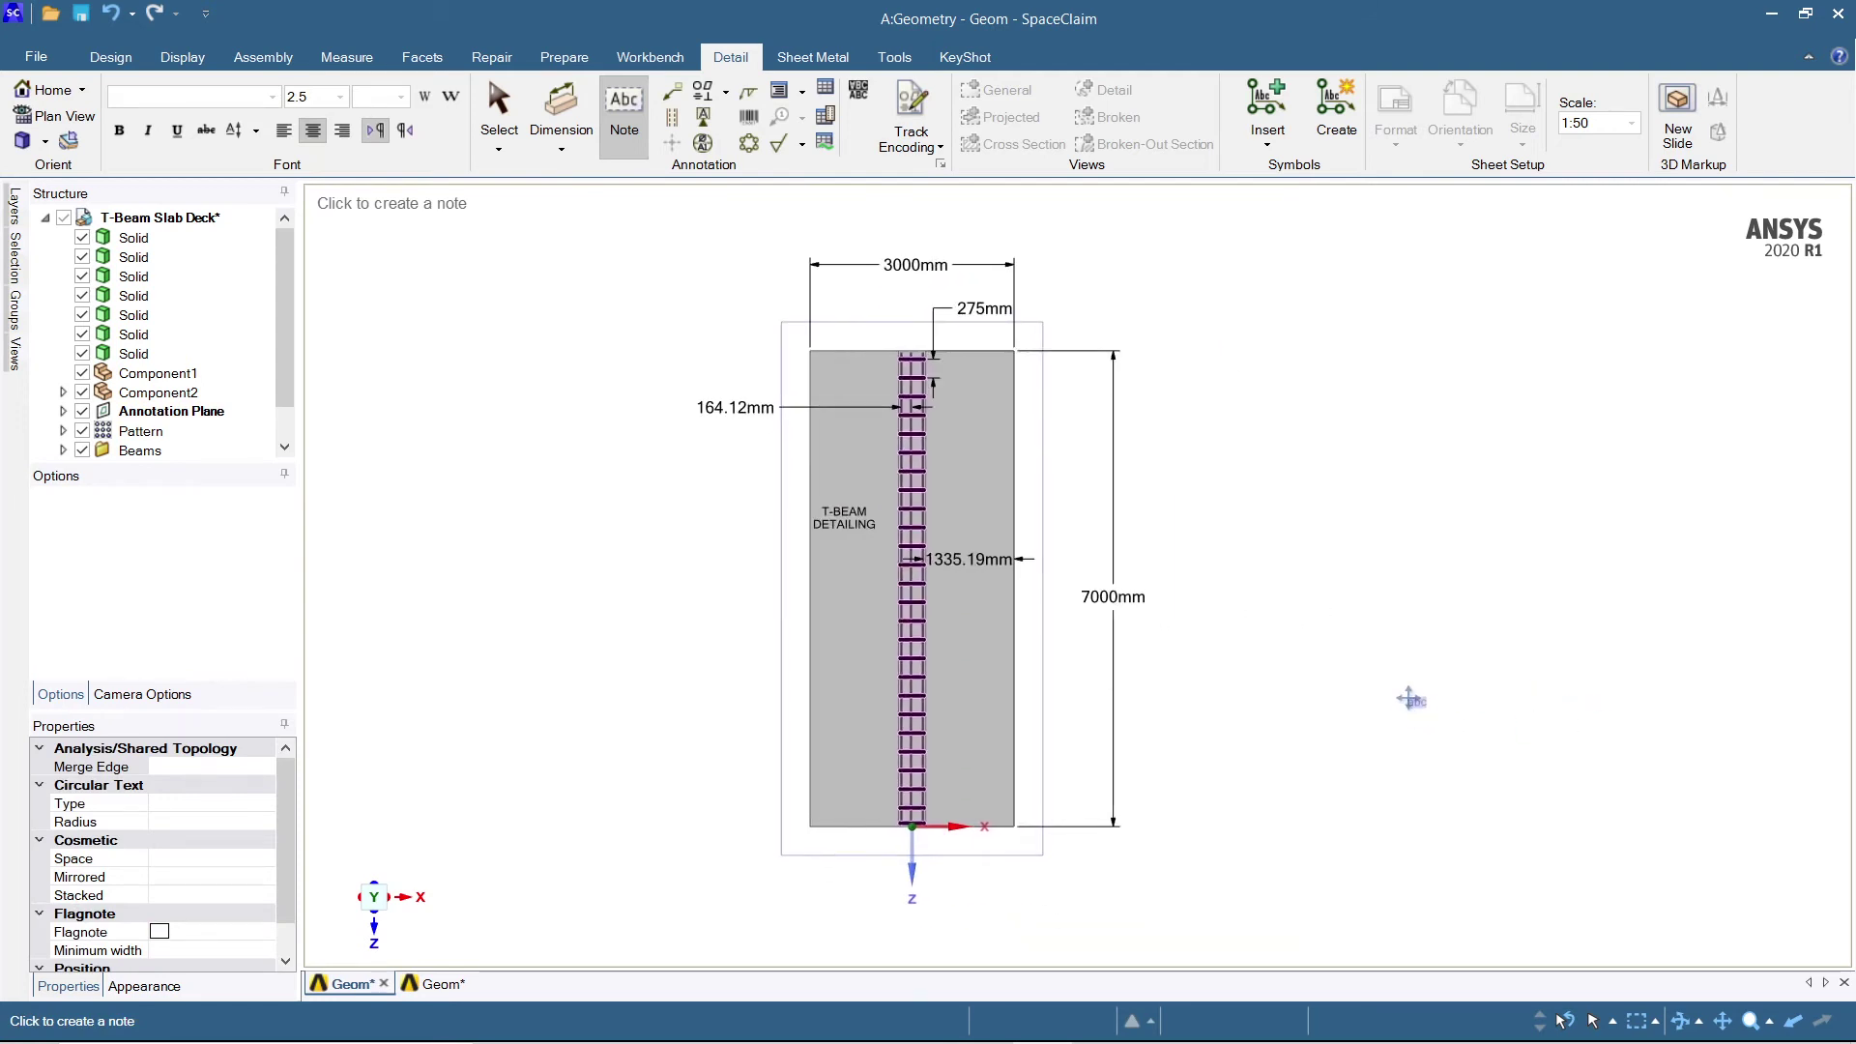
# Show the slab in isometric 3D view and select the T-beam's end face.
pyautogui.click(124, 59)
pyautogui.click(109, 139)
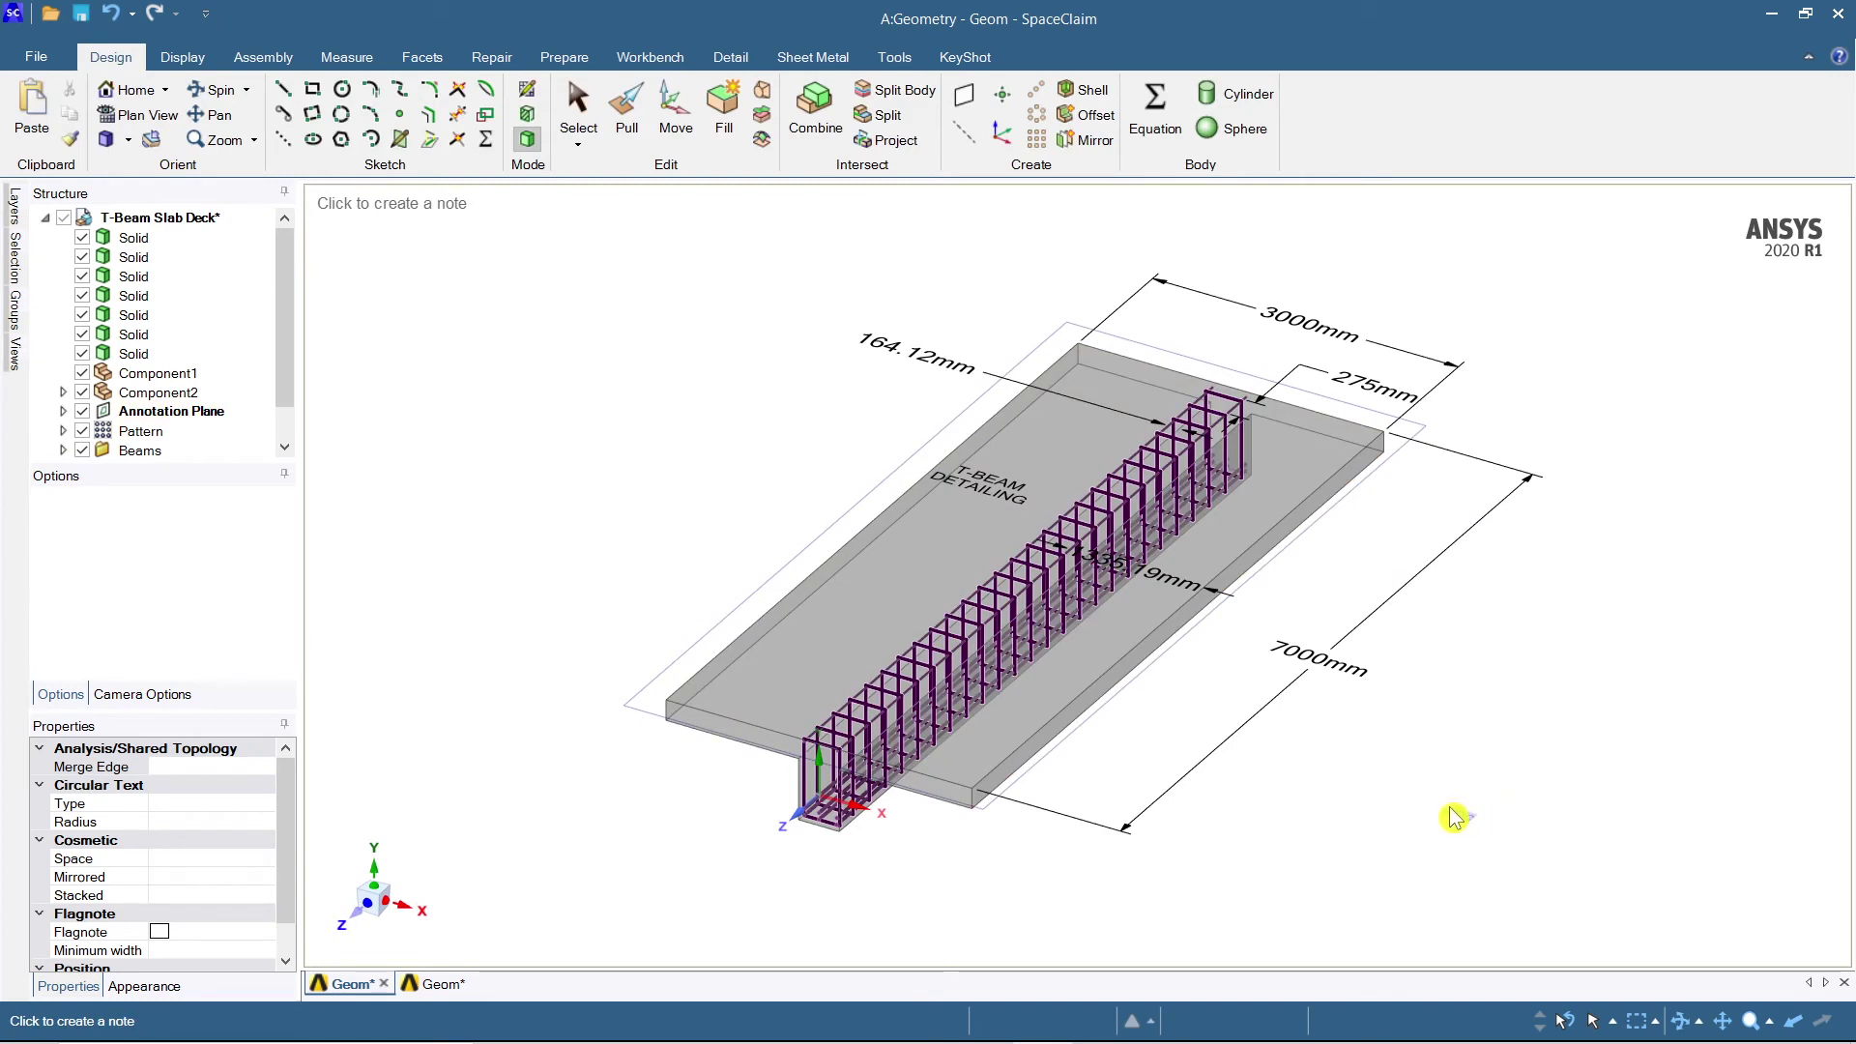
pyautogui.click(1131, 385)
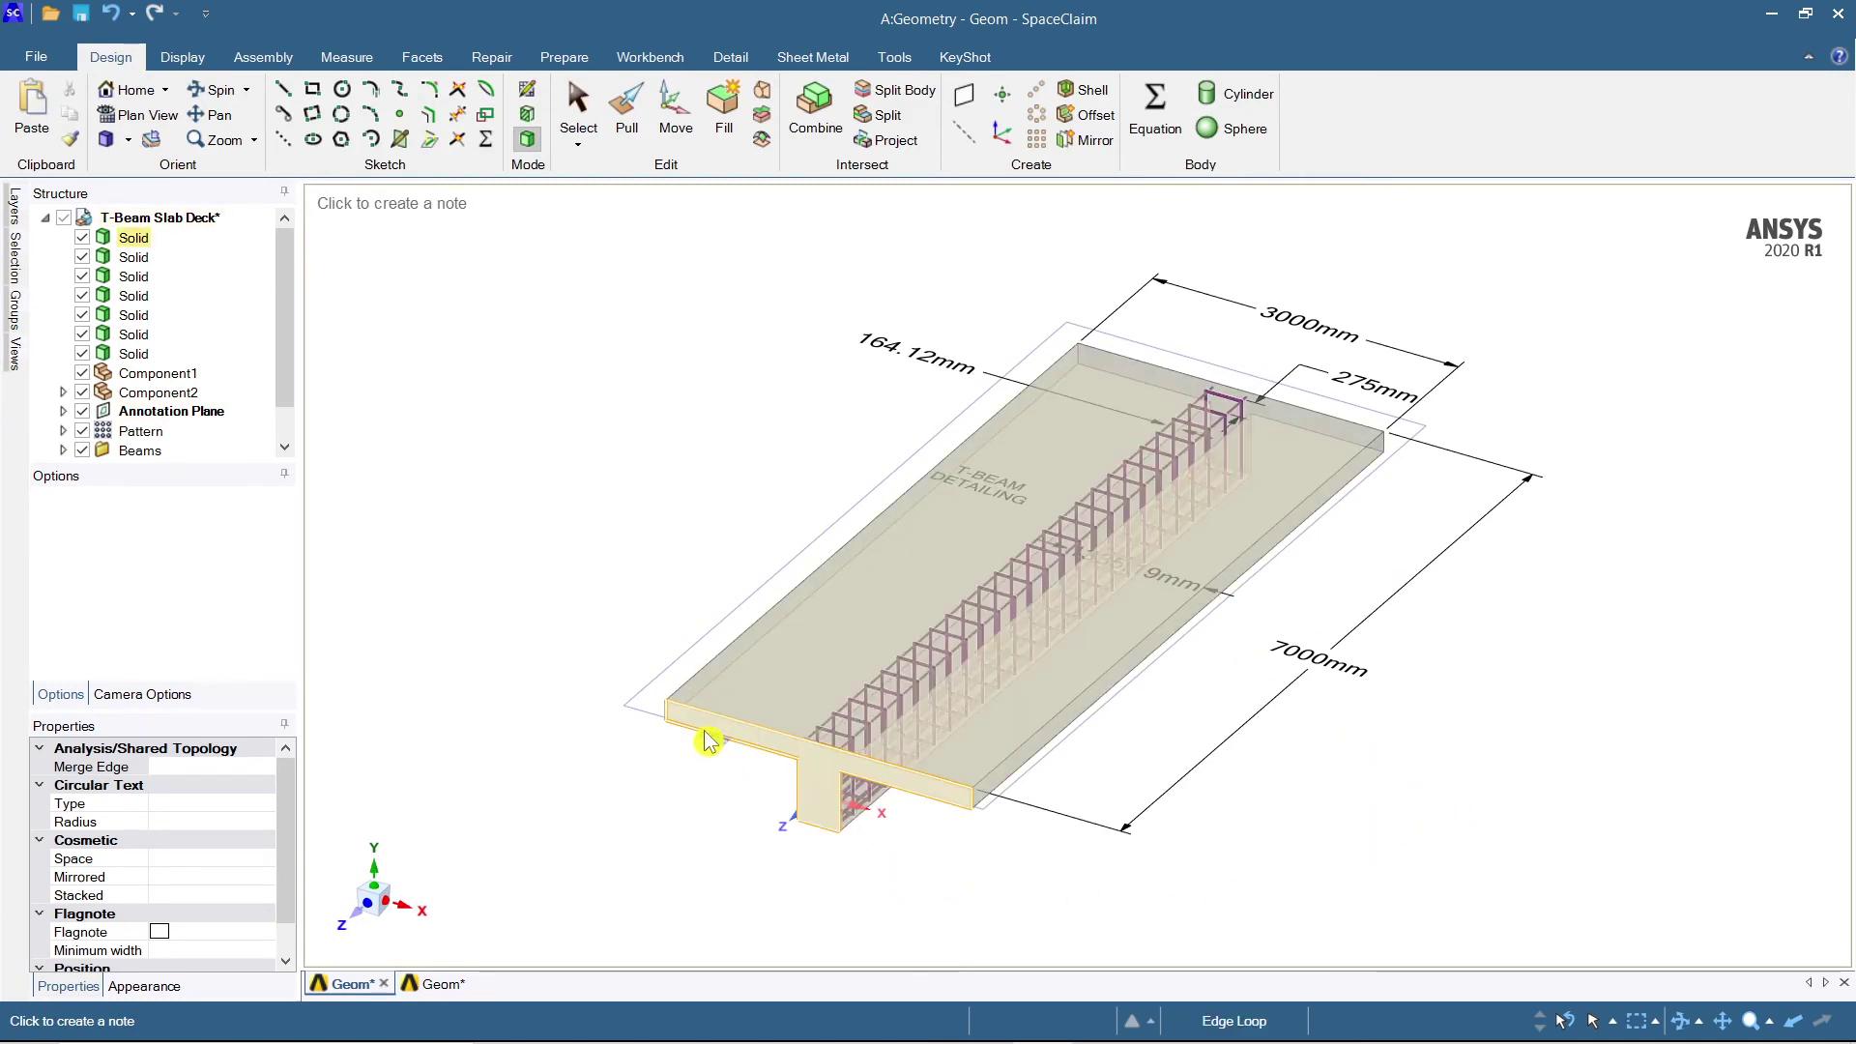
pyautogui.press('Escape')
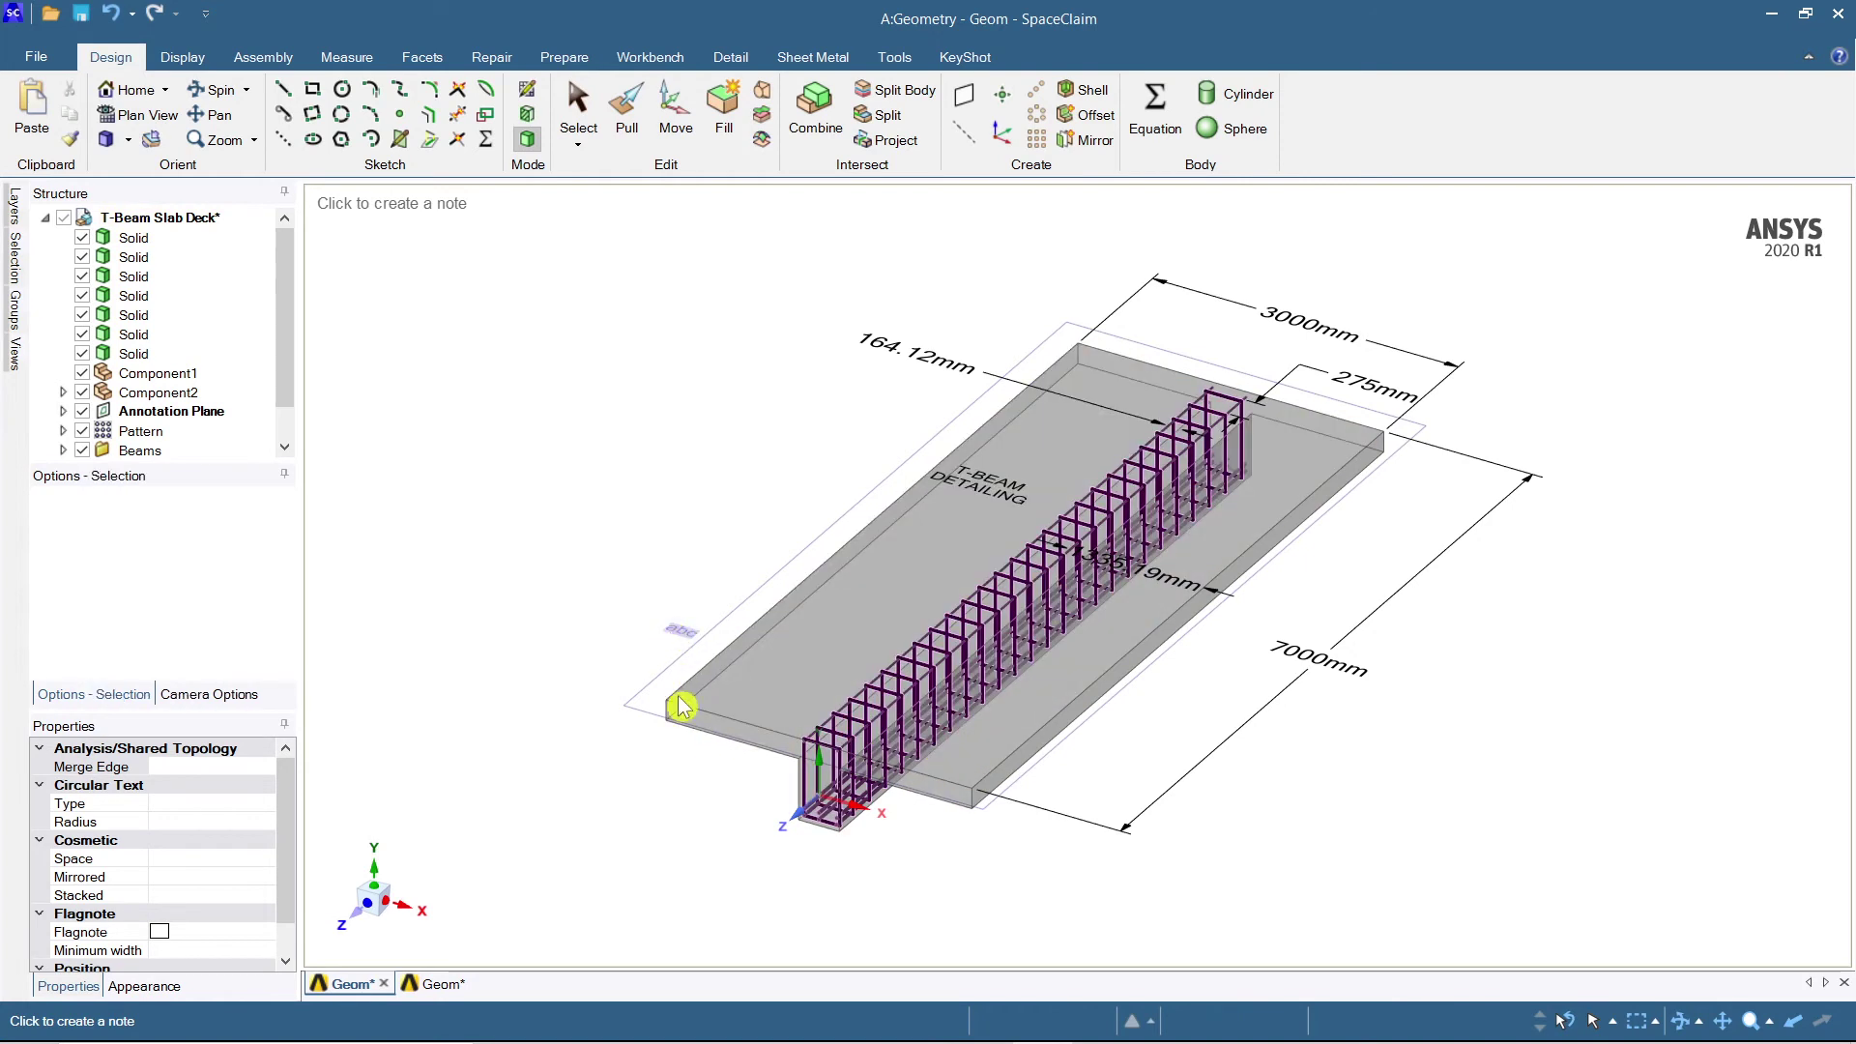
pyautogui.click(697, 723)
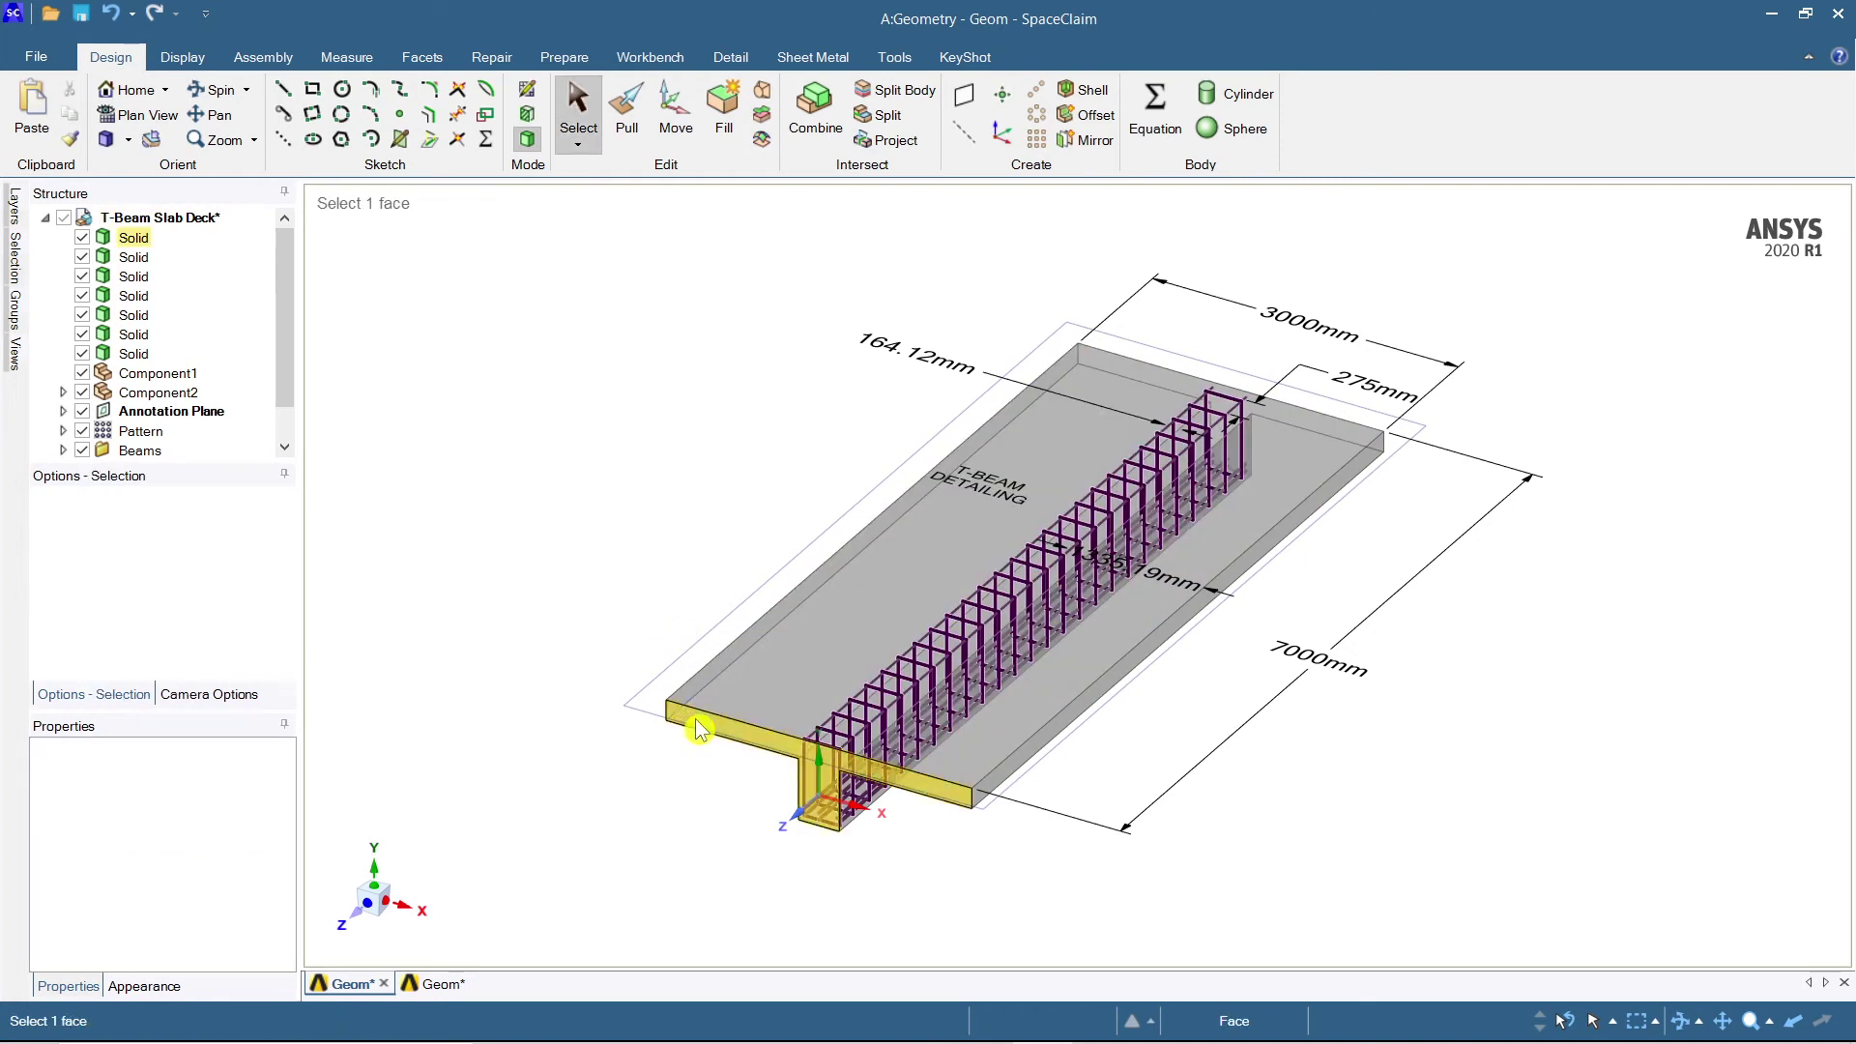
# Look straight at the beam's end face and recentre the cross-section.
pyautogui.click(136, 114)
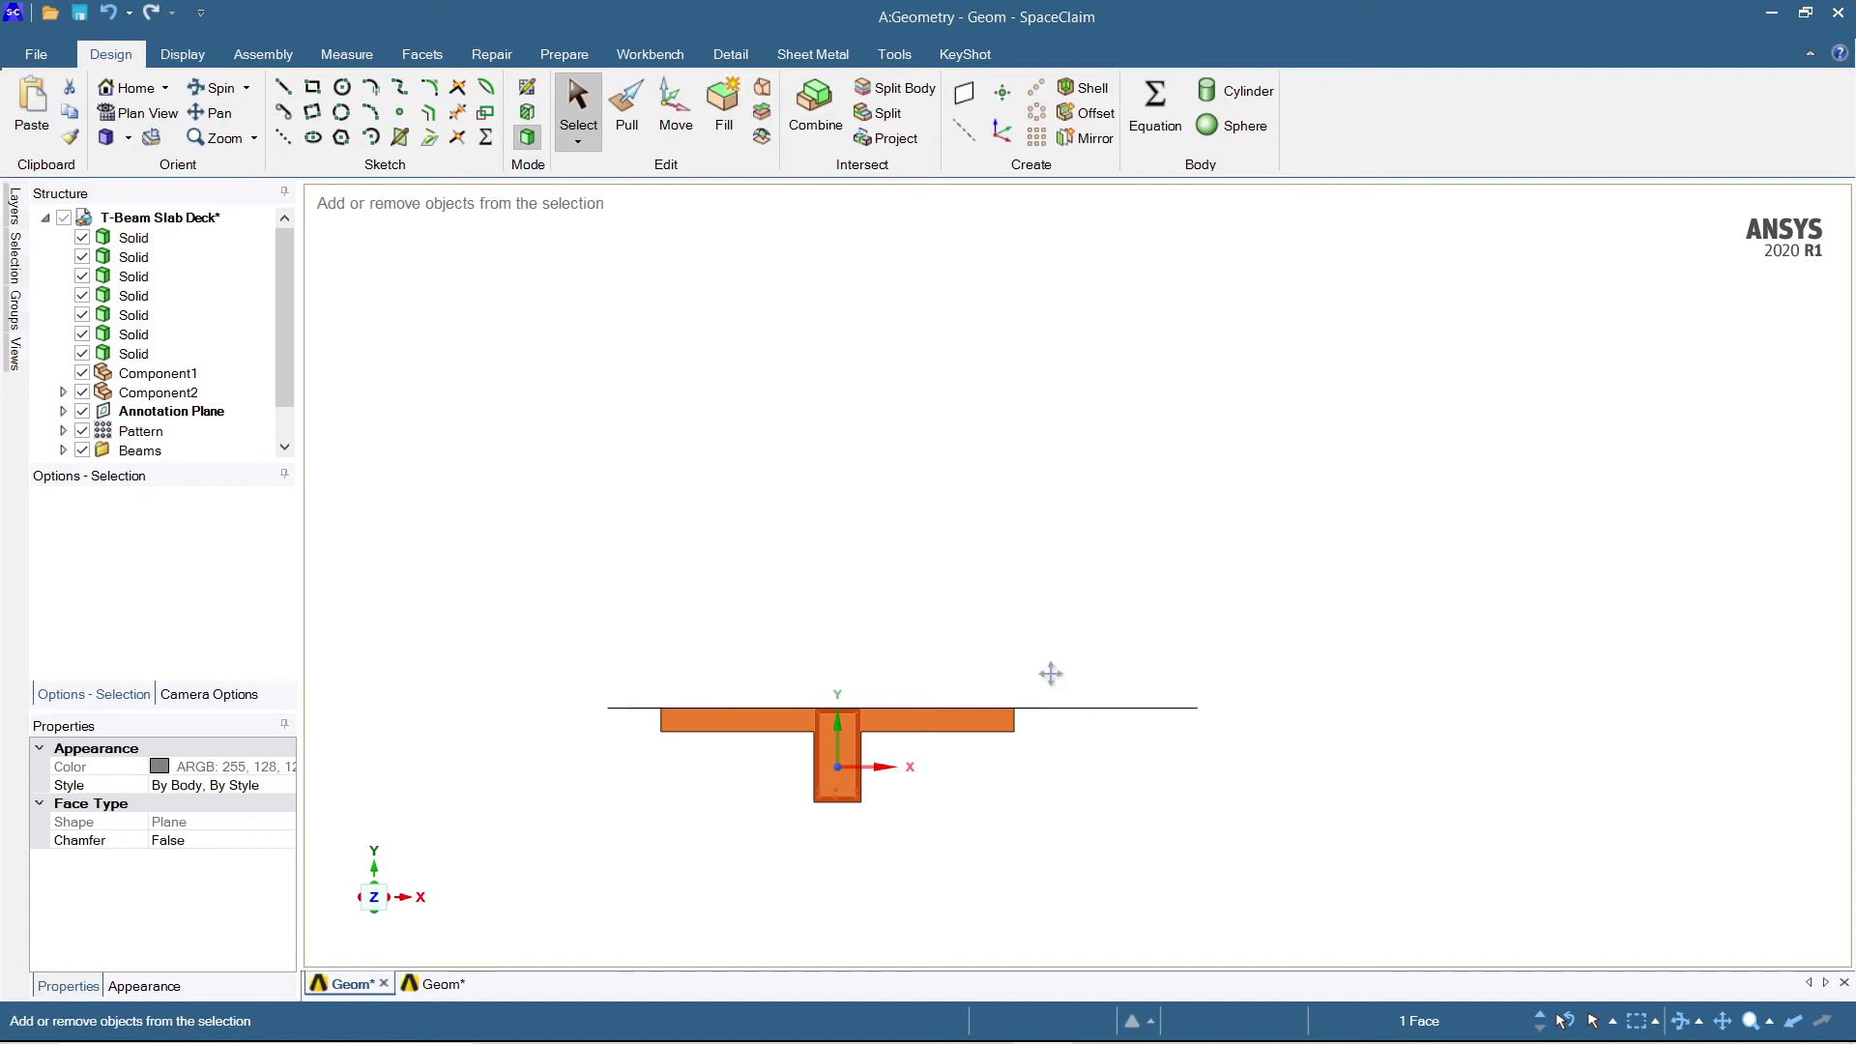
pyautogui.keyDown('ctrl'); pyautogui.moveTo(1048, 671); pyautogui.dragTo(1140, 468, button='middle'); pyautogui.keyUp('ctrl')
pyautogui.scroll(-2, 1144, 466)
pyautogui.scroll(2, 1144, 466)
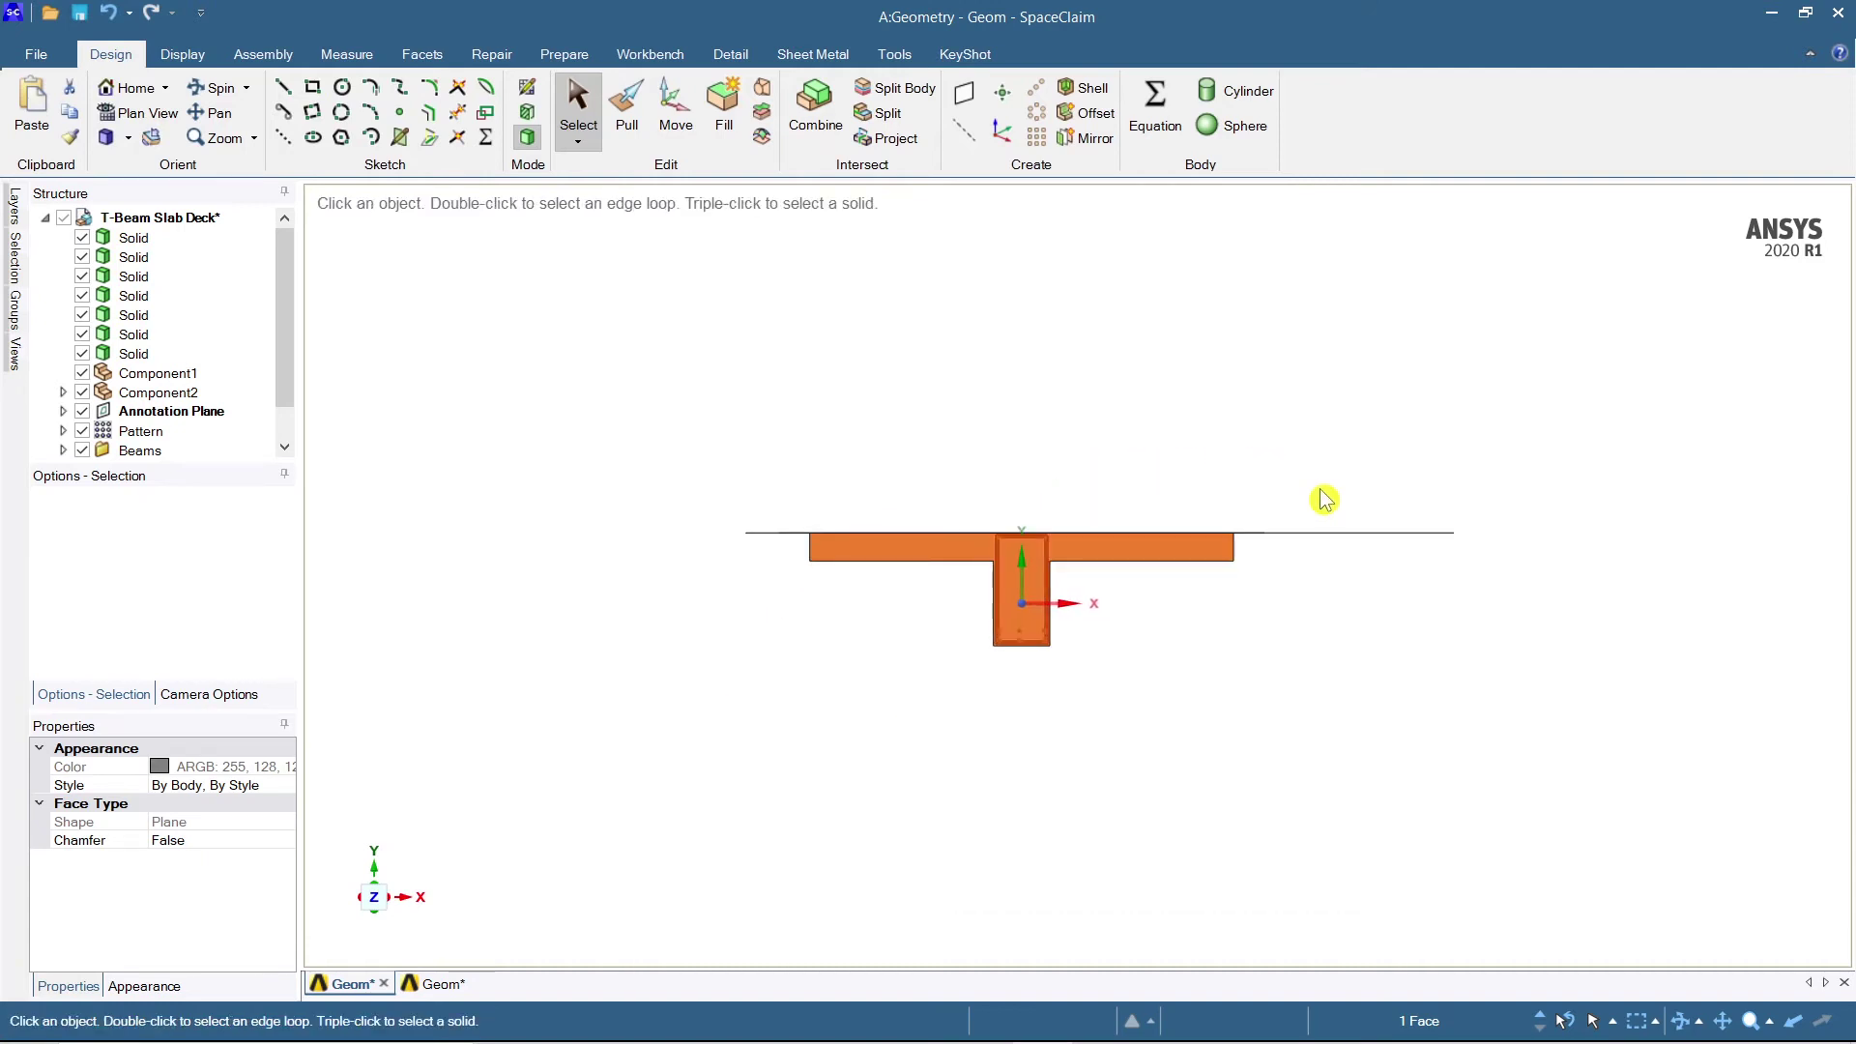
pyautogui.click(1321, 497)
pyautogui.scroll(1, 1132, 605)
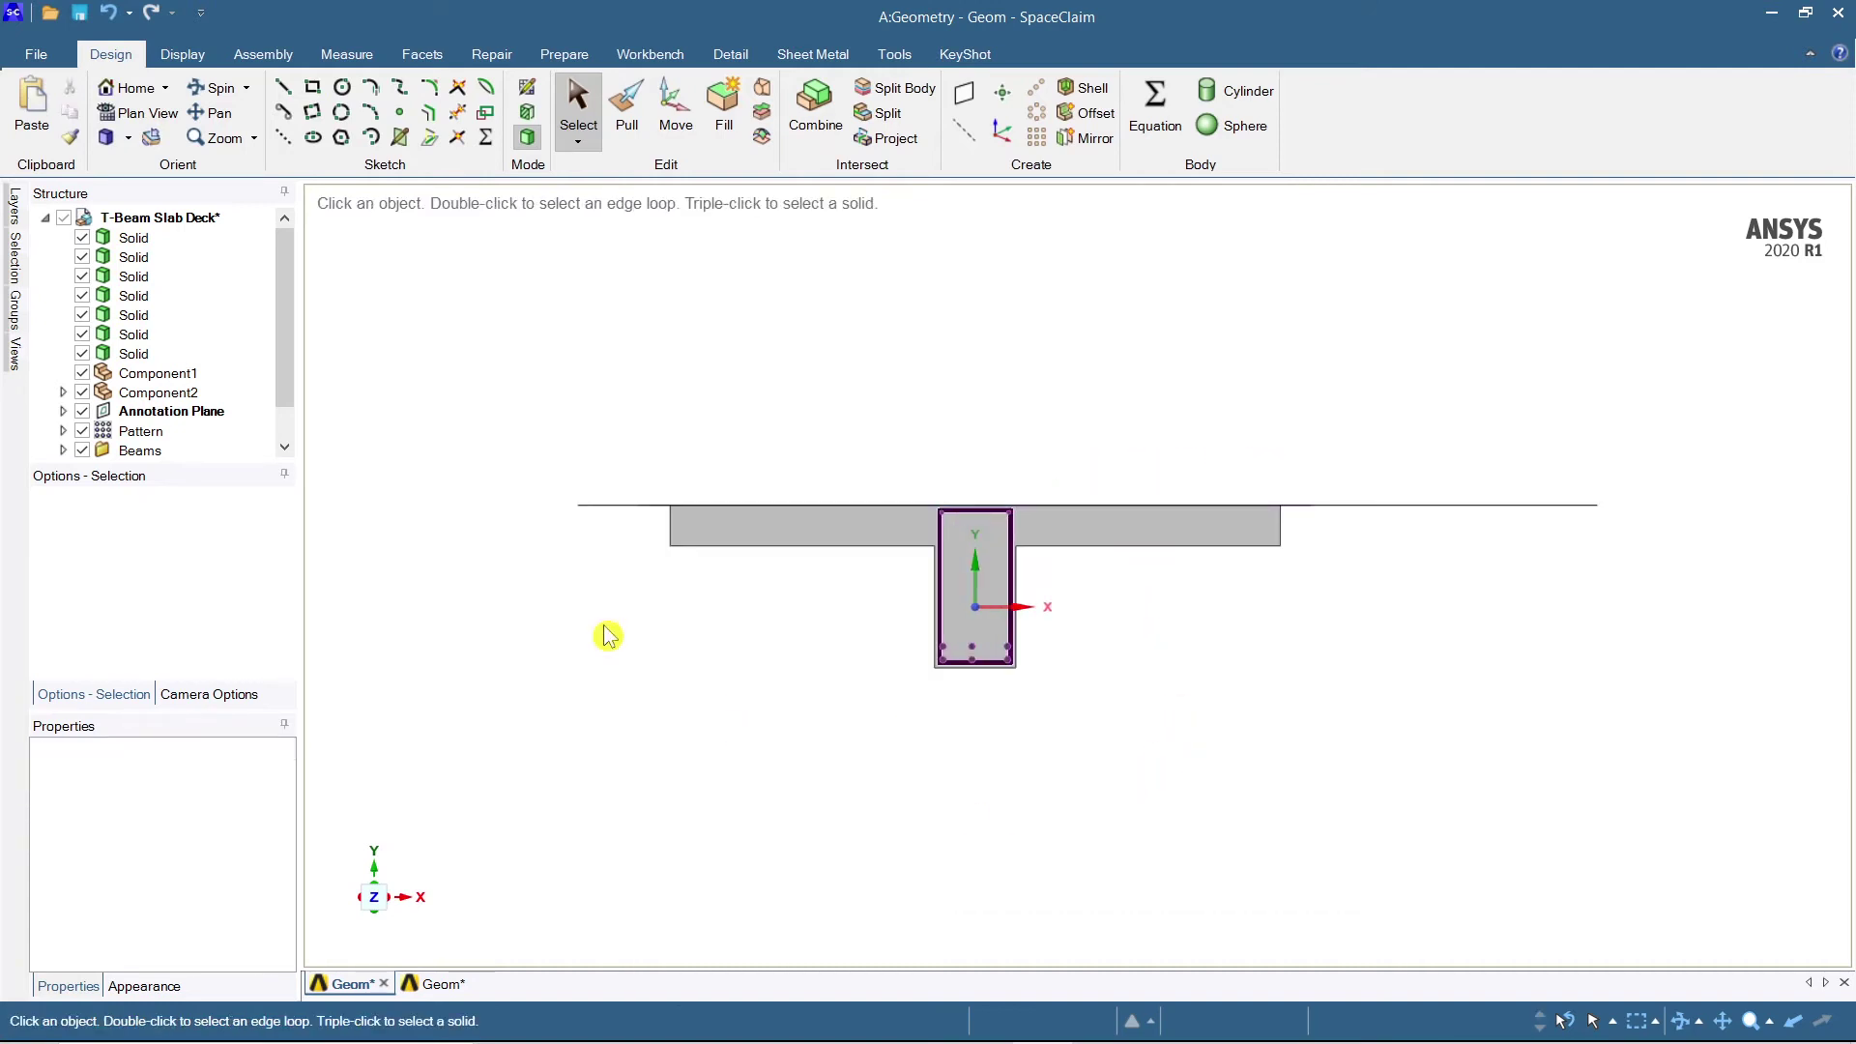
# Create an annotation plane on the cross-section and hide the first annotation plane.
pyautogui.click(731, 60)
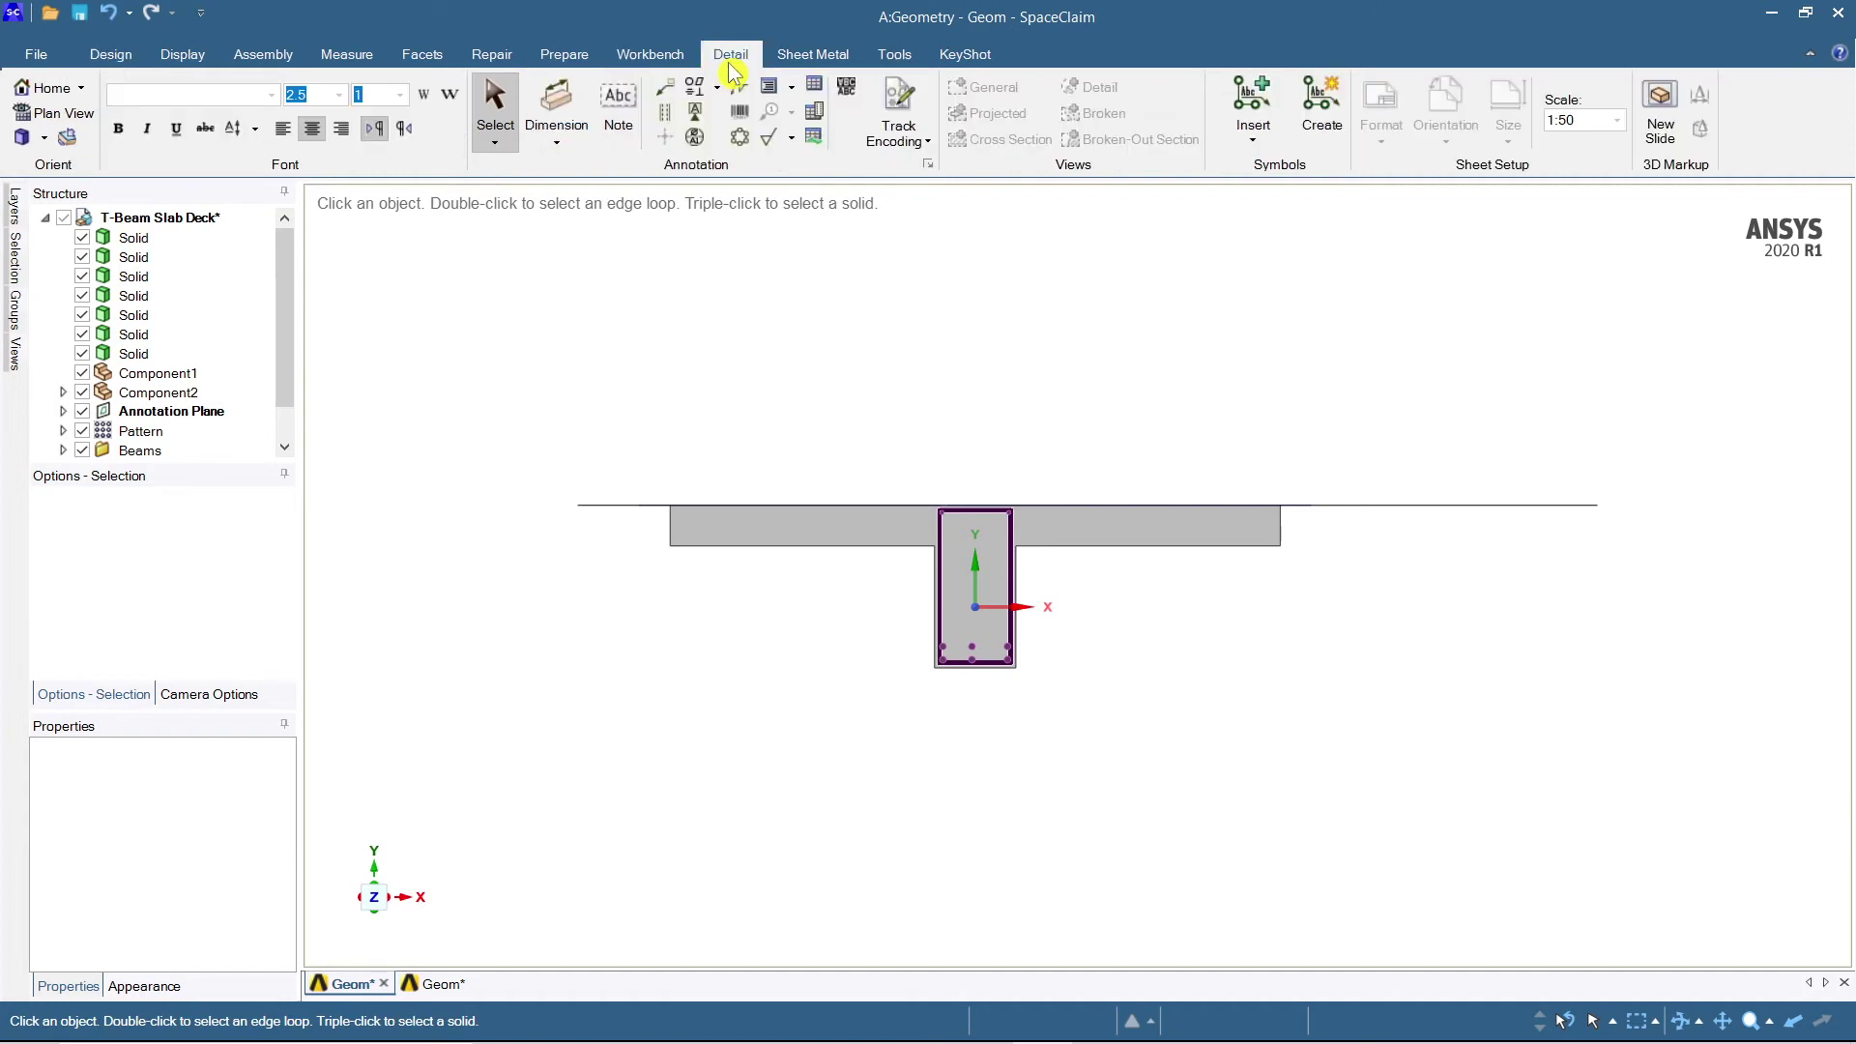
pyautogui.click(561, 108)
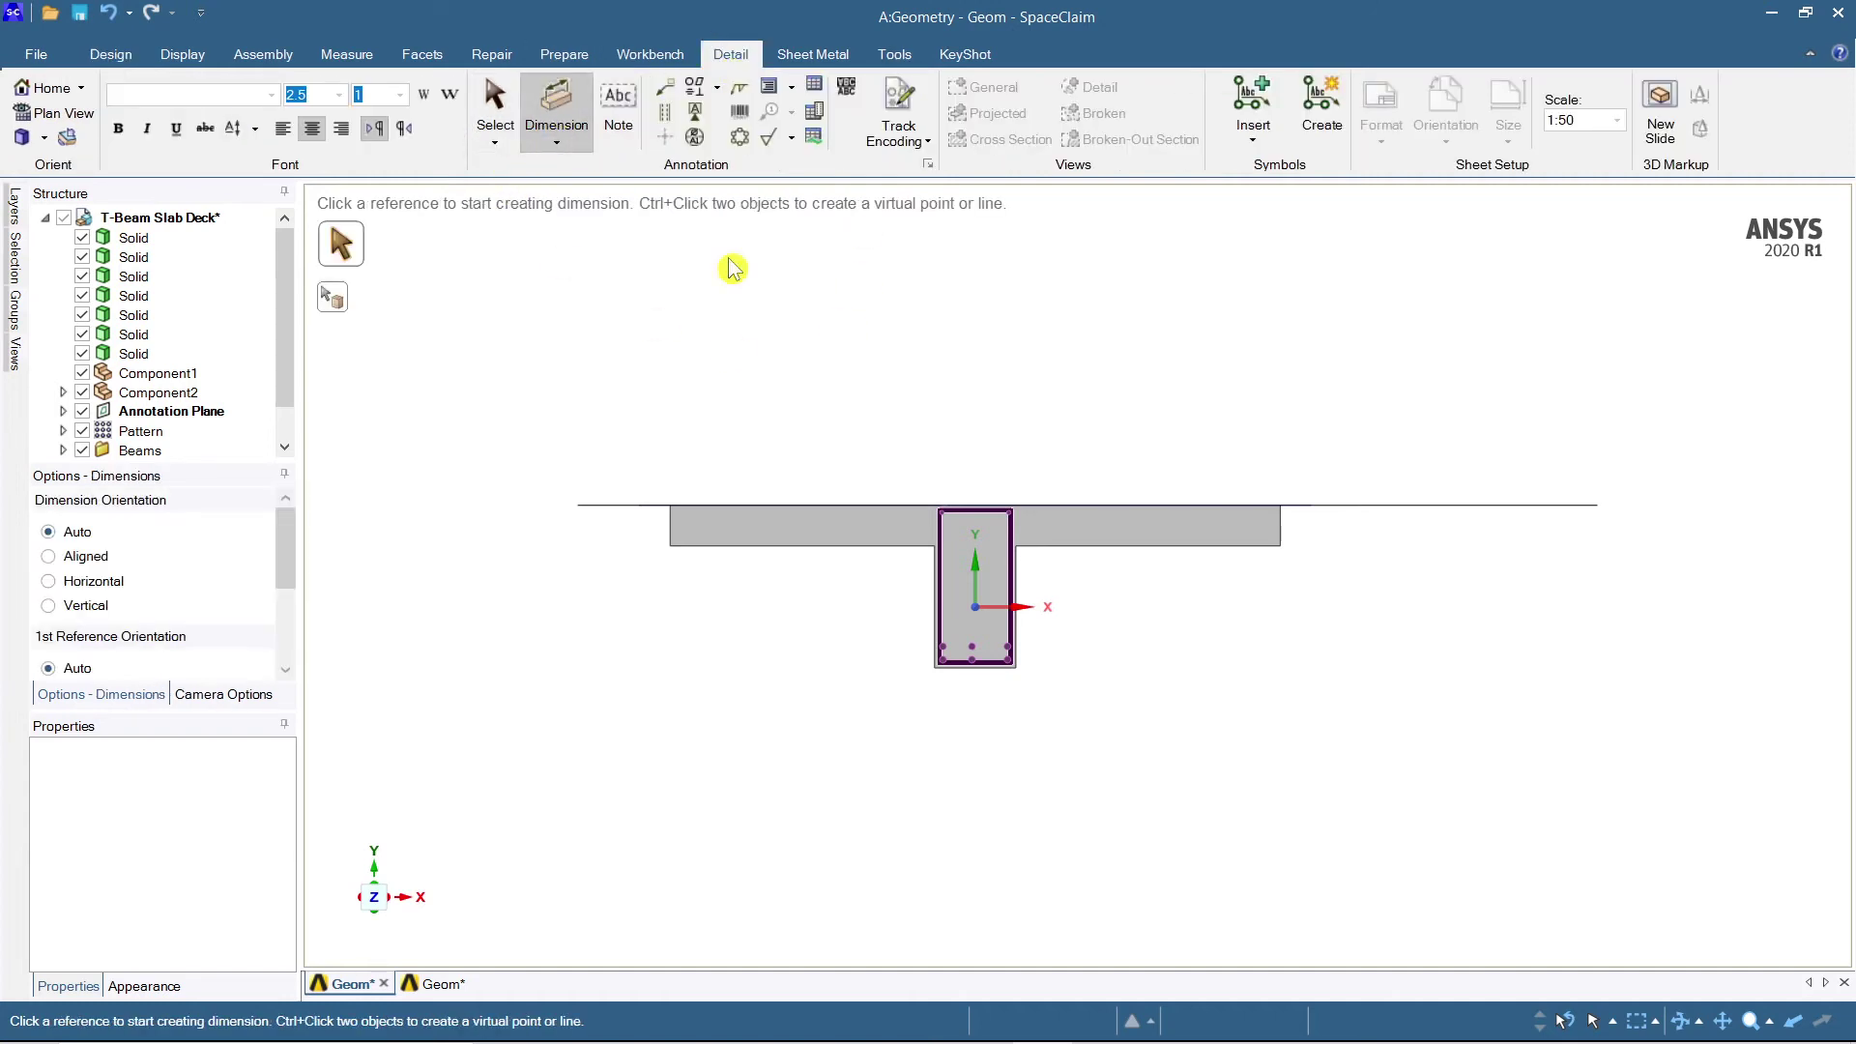
pyautogui.click(953, 629)
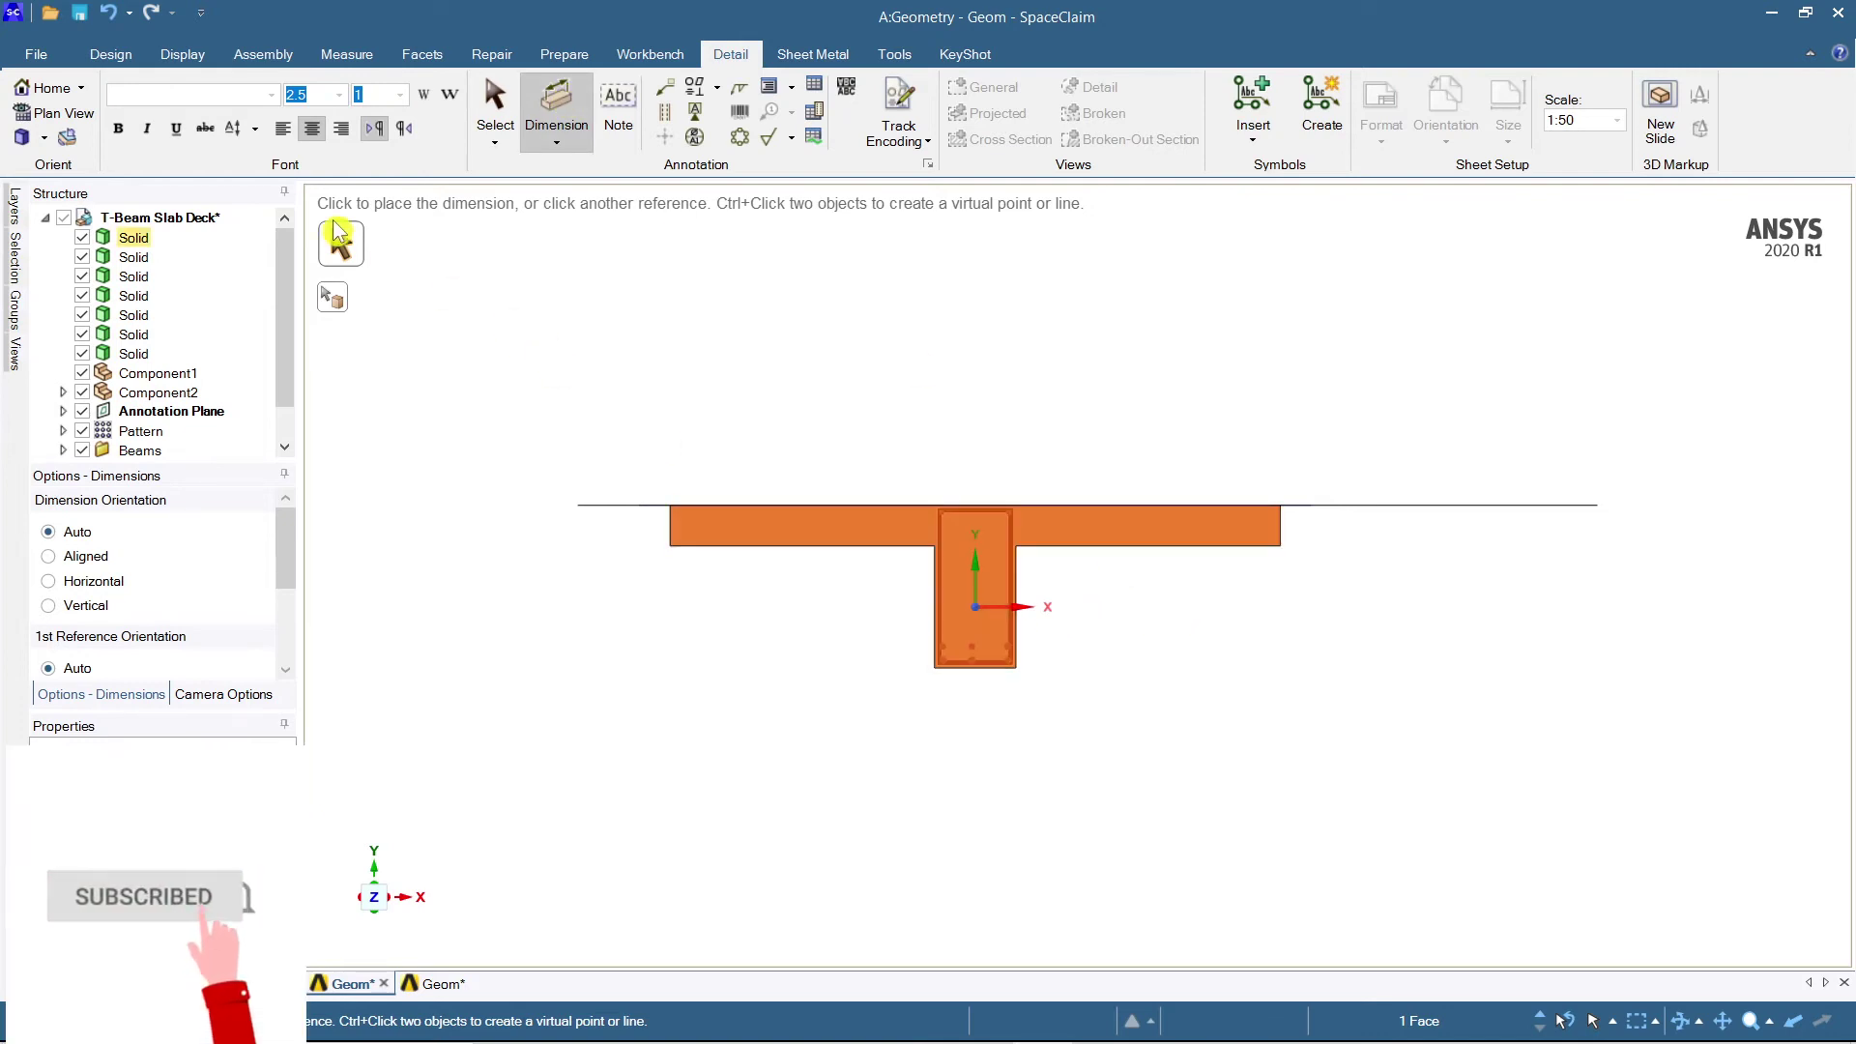
pyautogui.press('Escape')
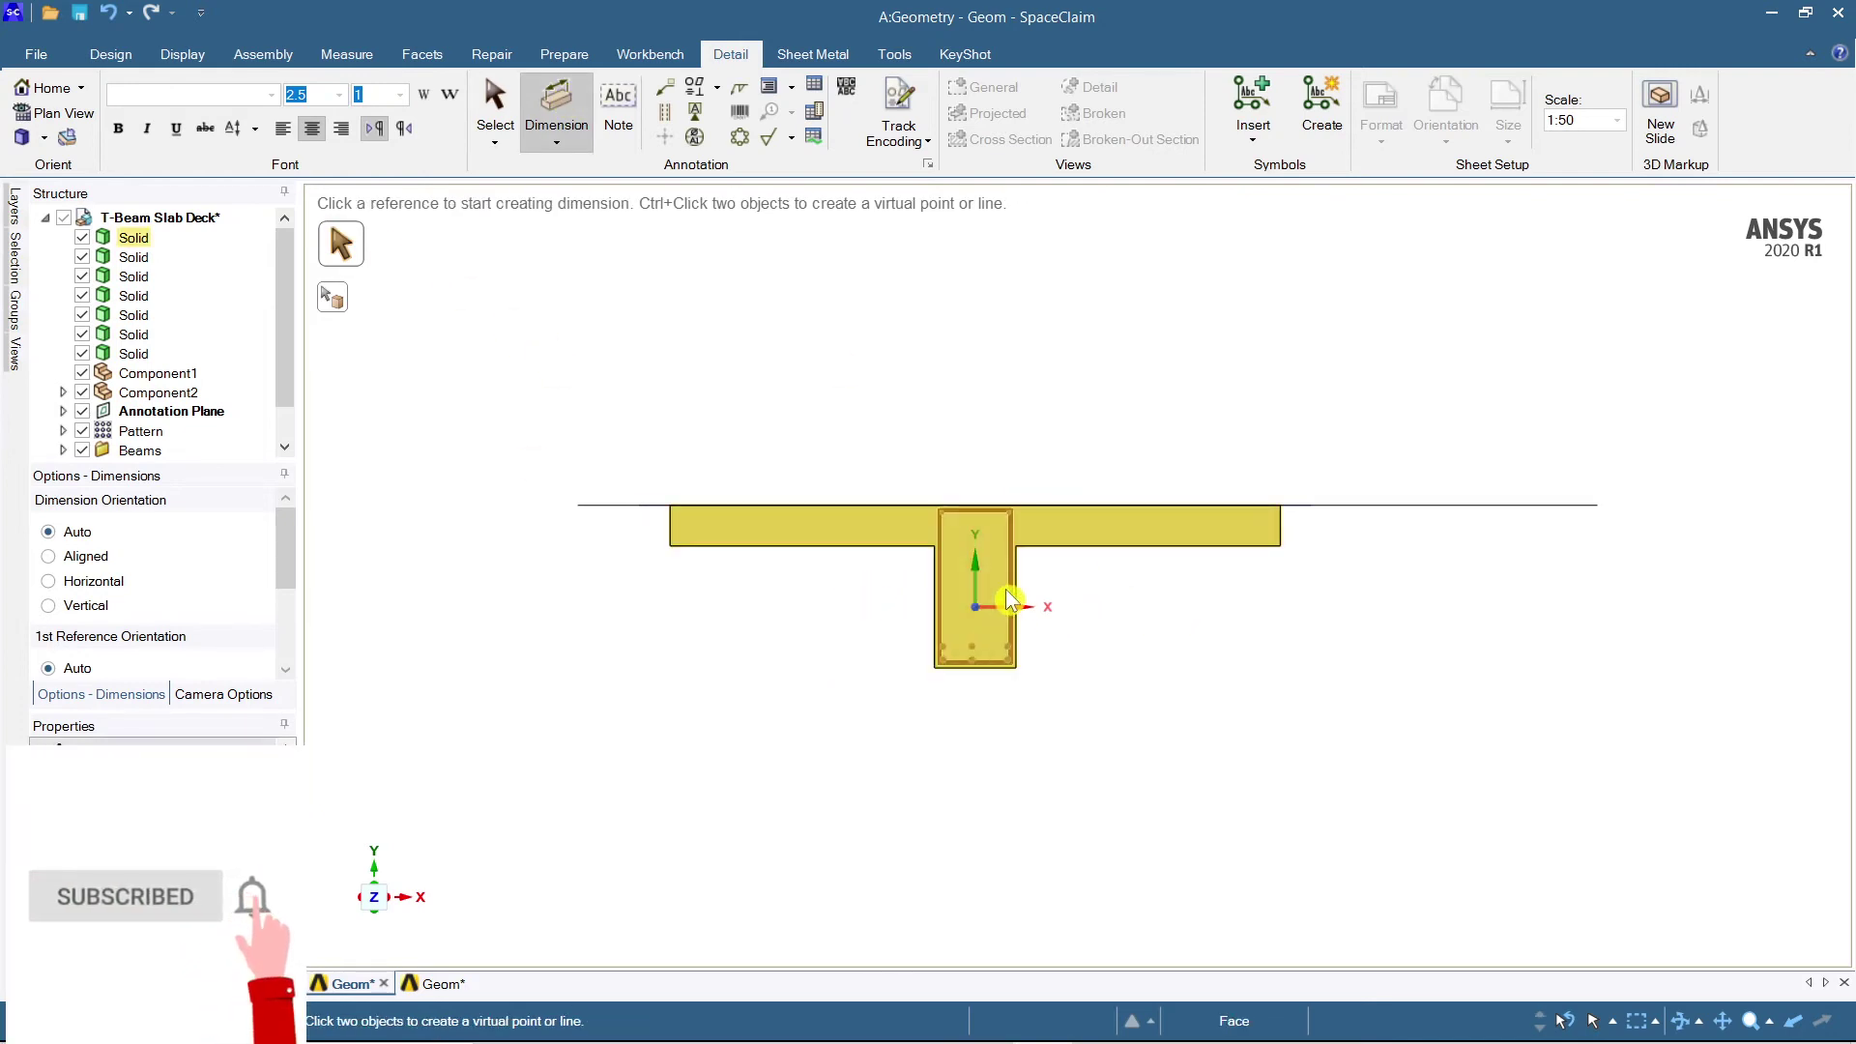
pyautogui.click(1084, 549)
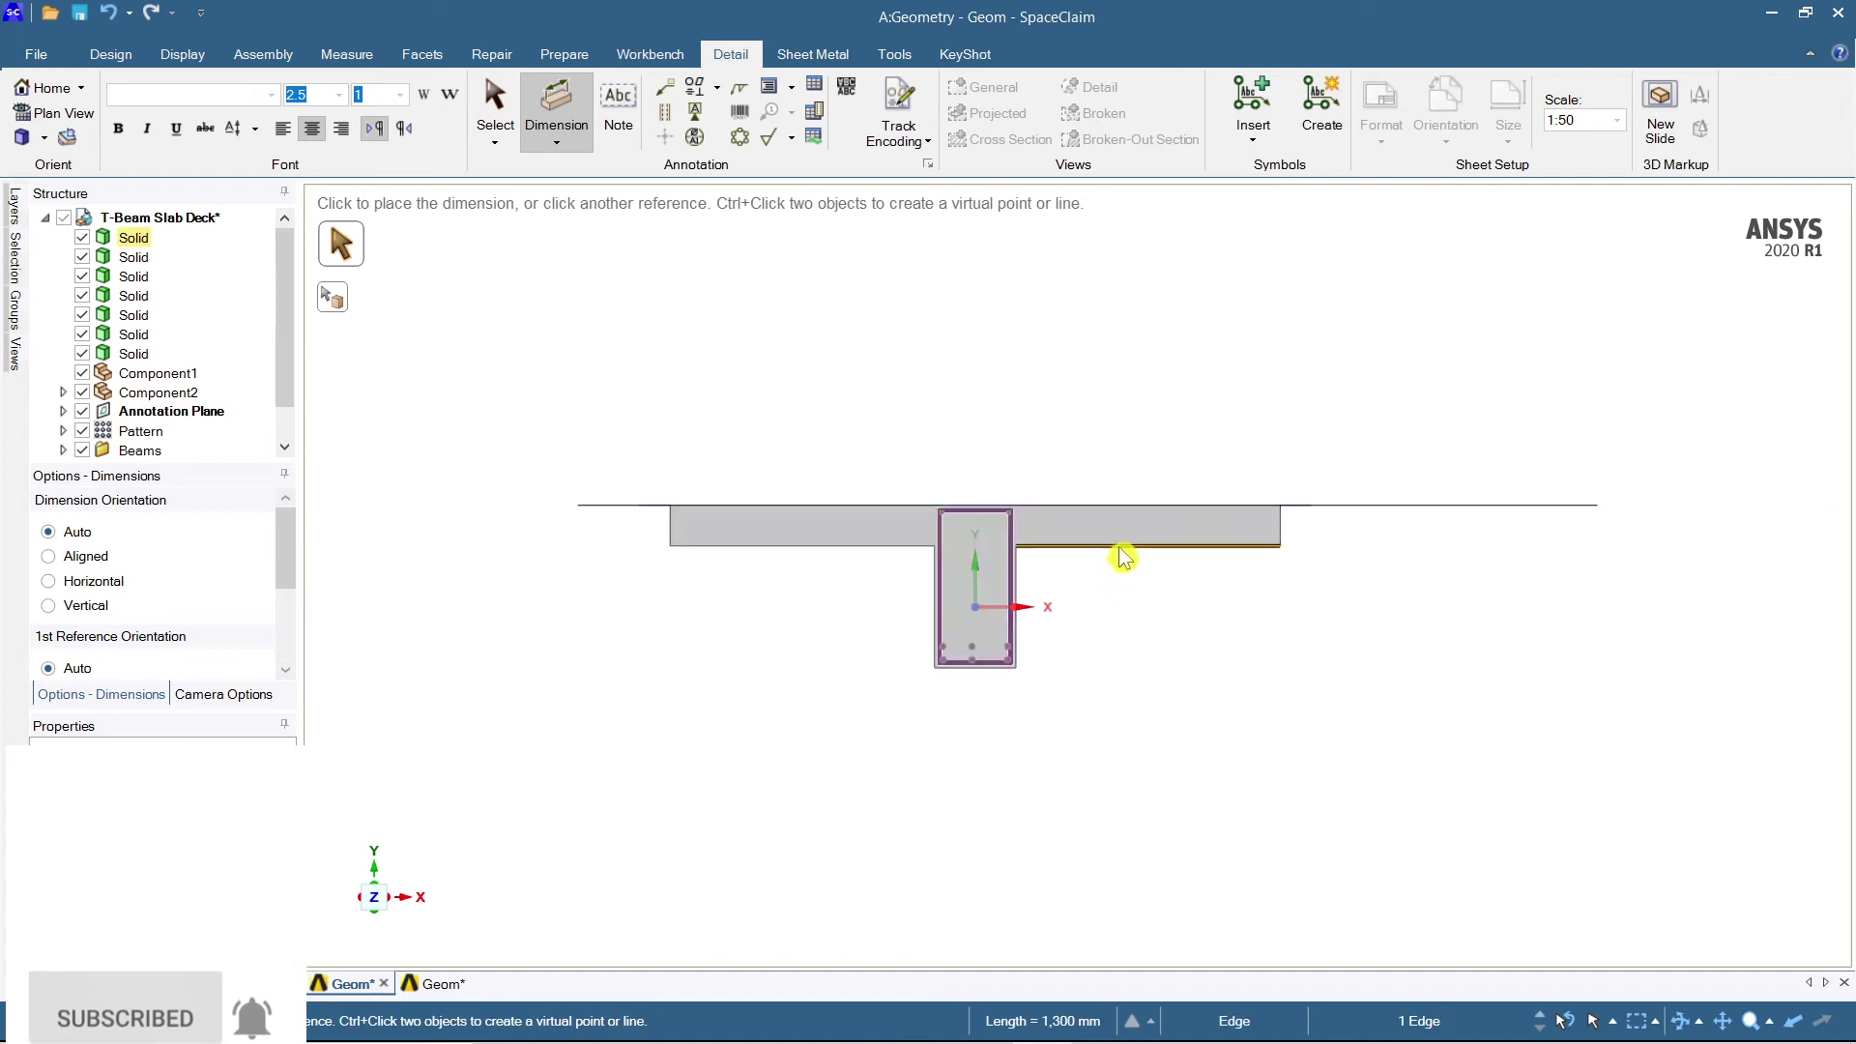
pyautogui.click(1133, 653)
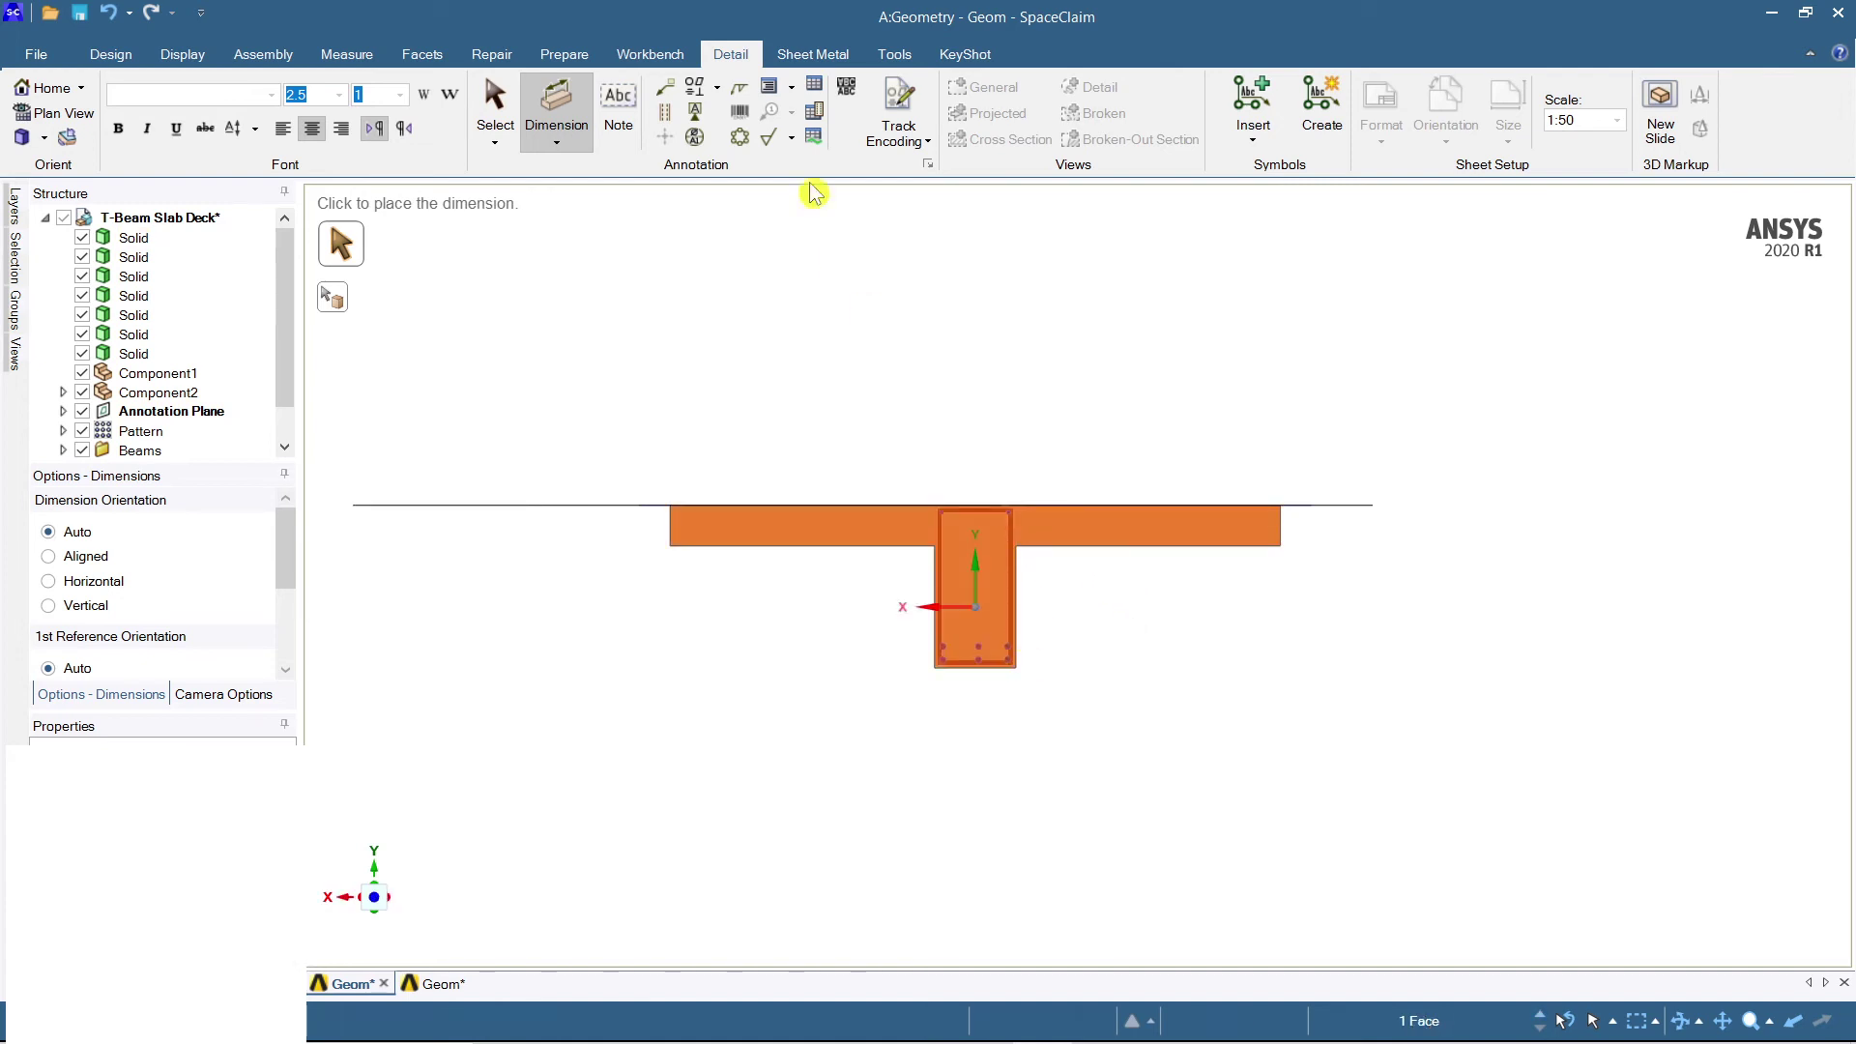
pyautogui.click(890, 348)
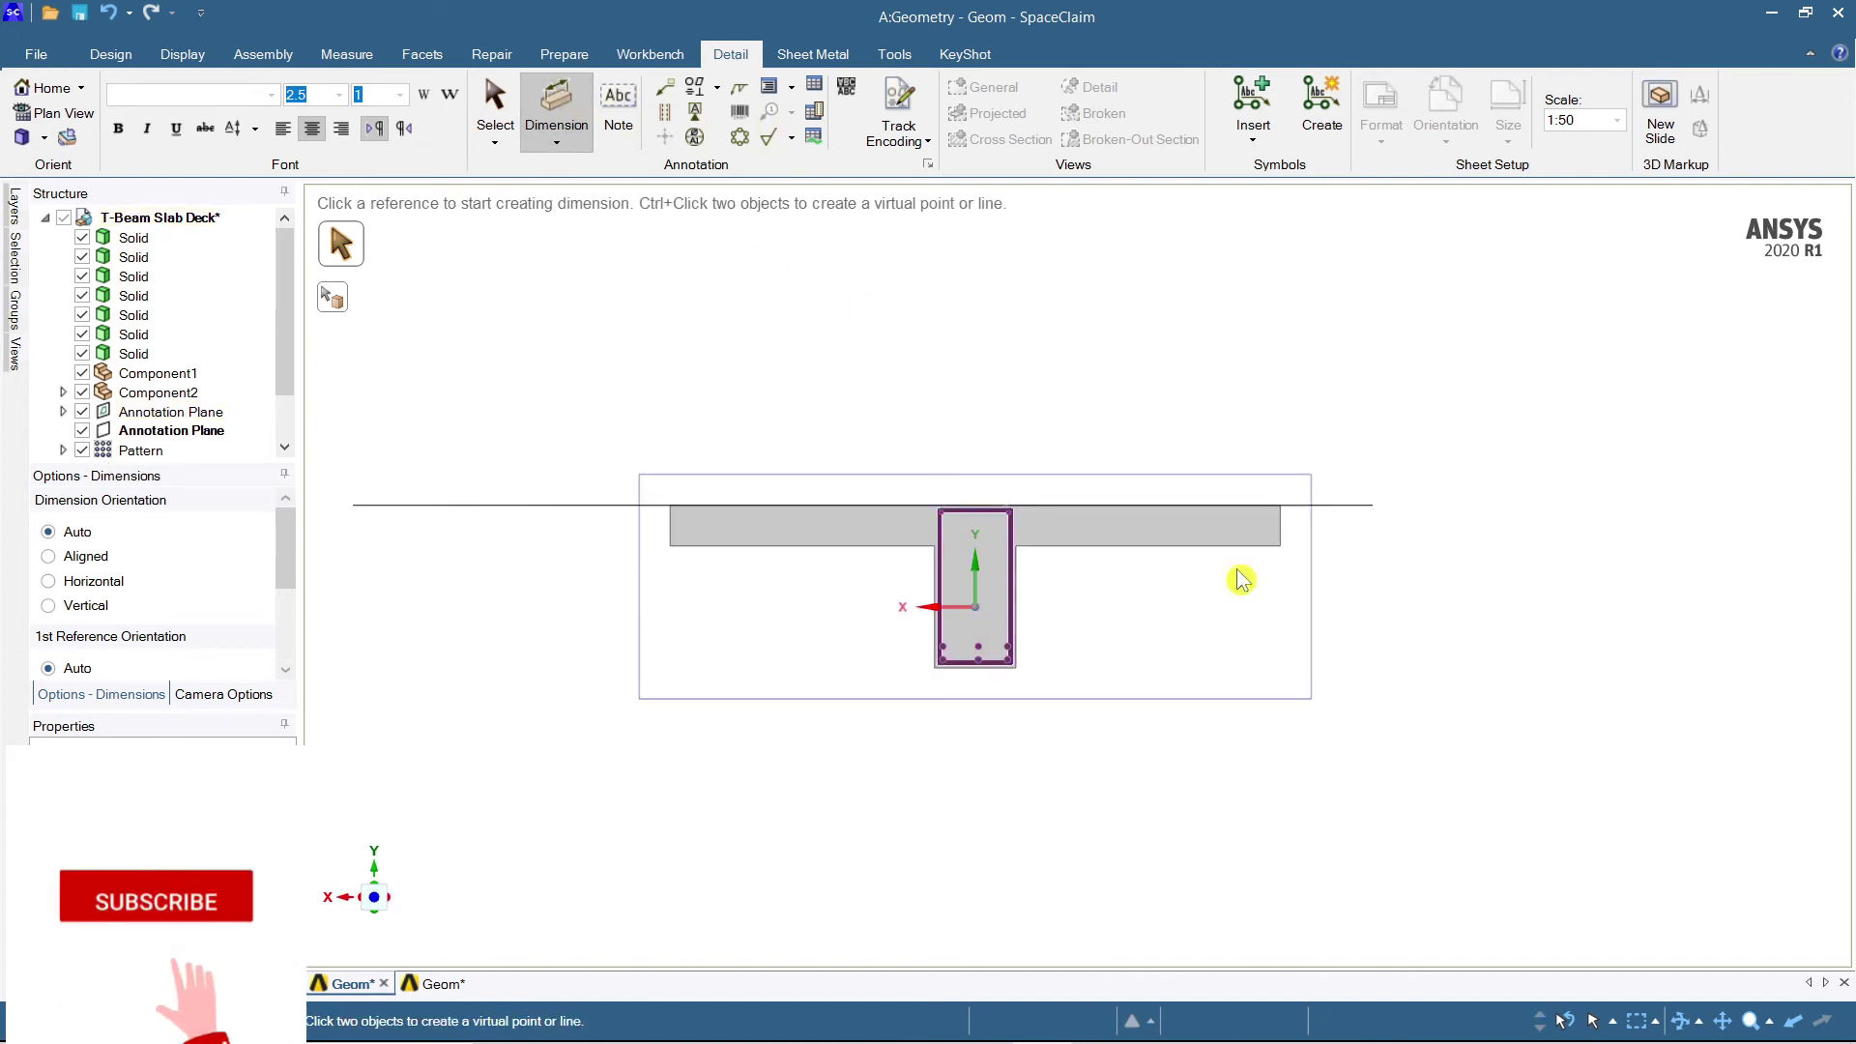
pyautogui.scroll(-1, 1309, 634)
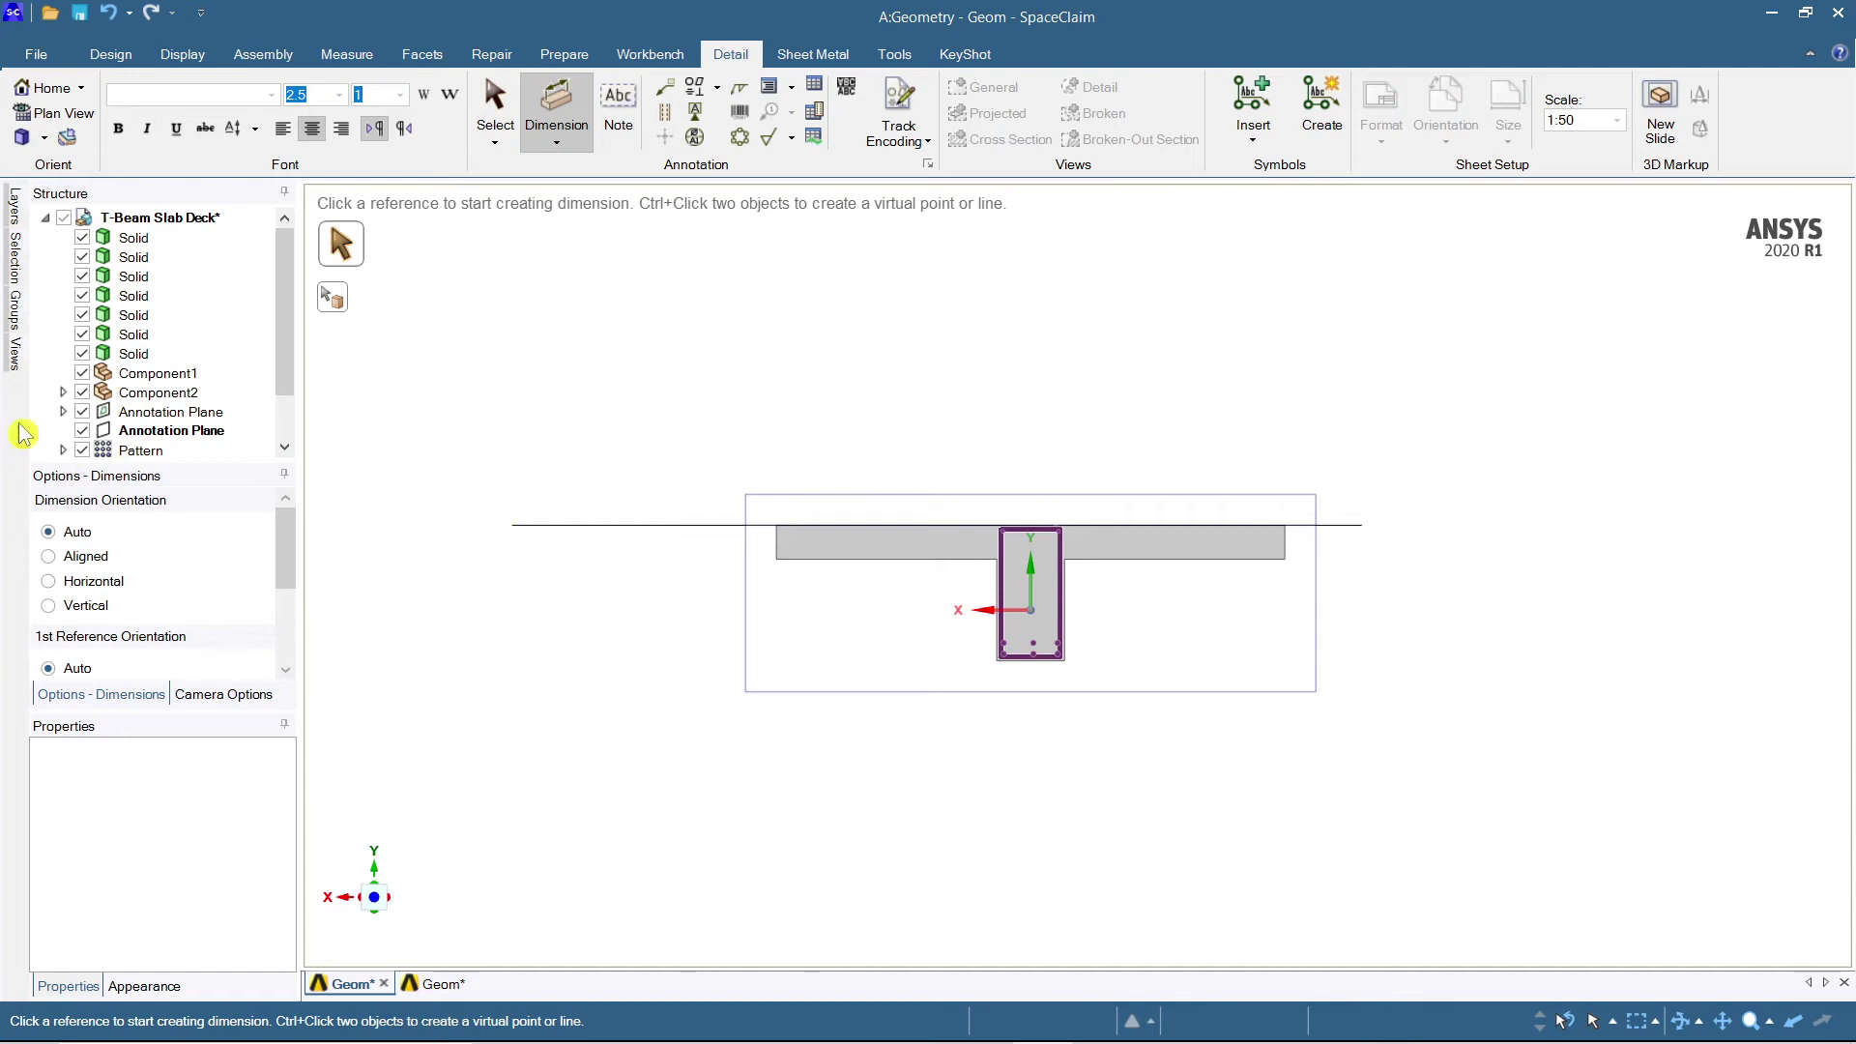
pyautogui.click(82, 412)
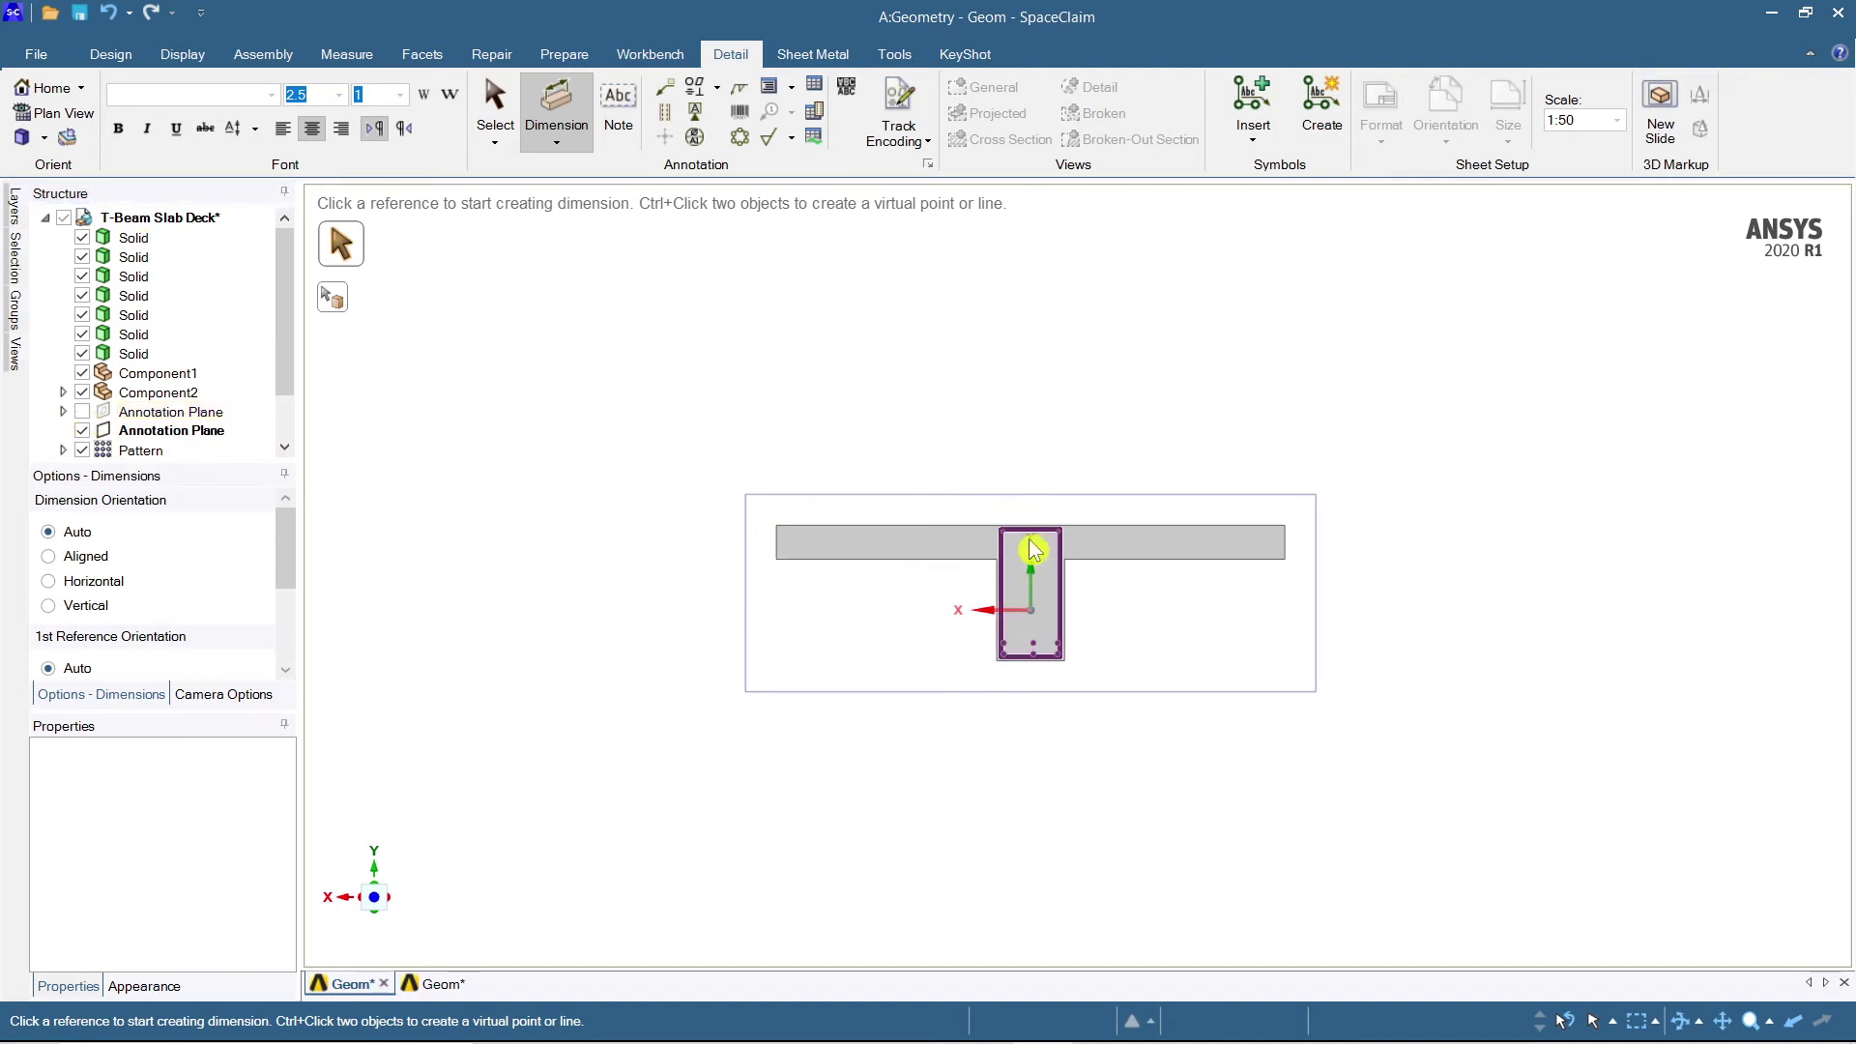
pyautogui.scroll(2, 1032, 549)
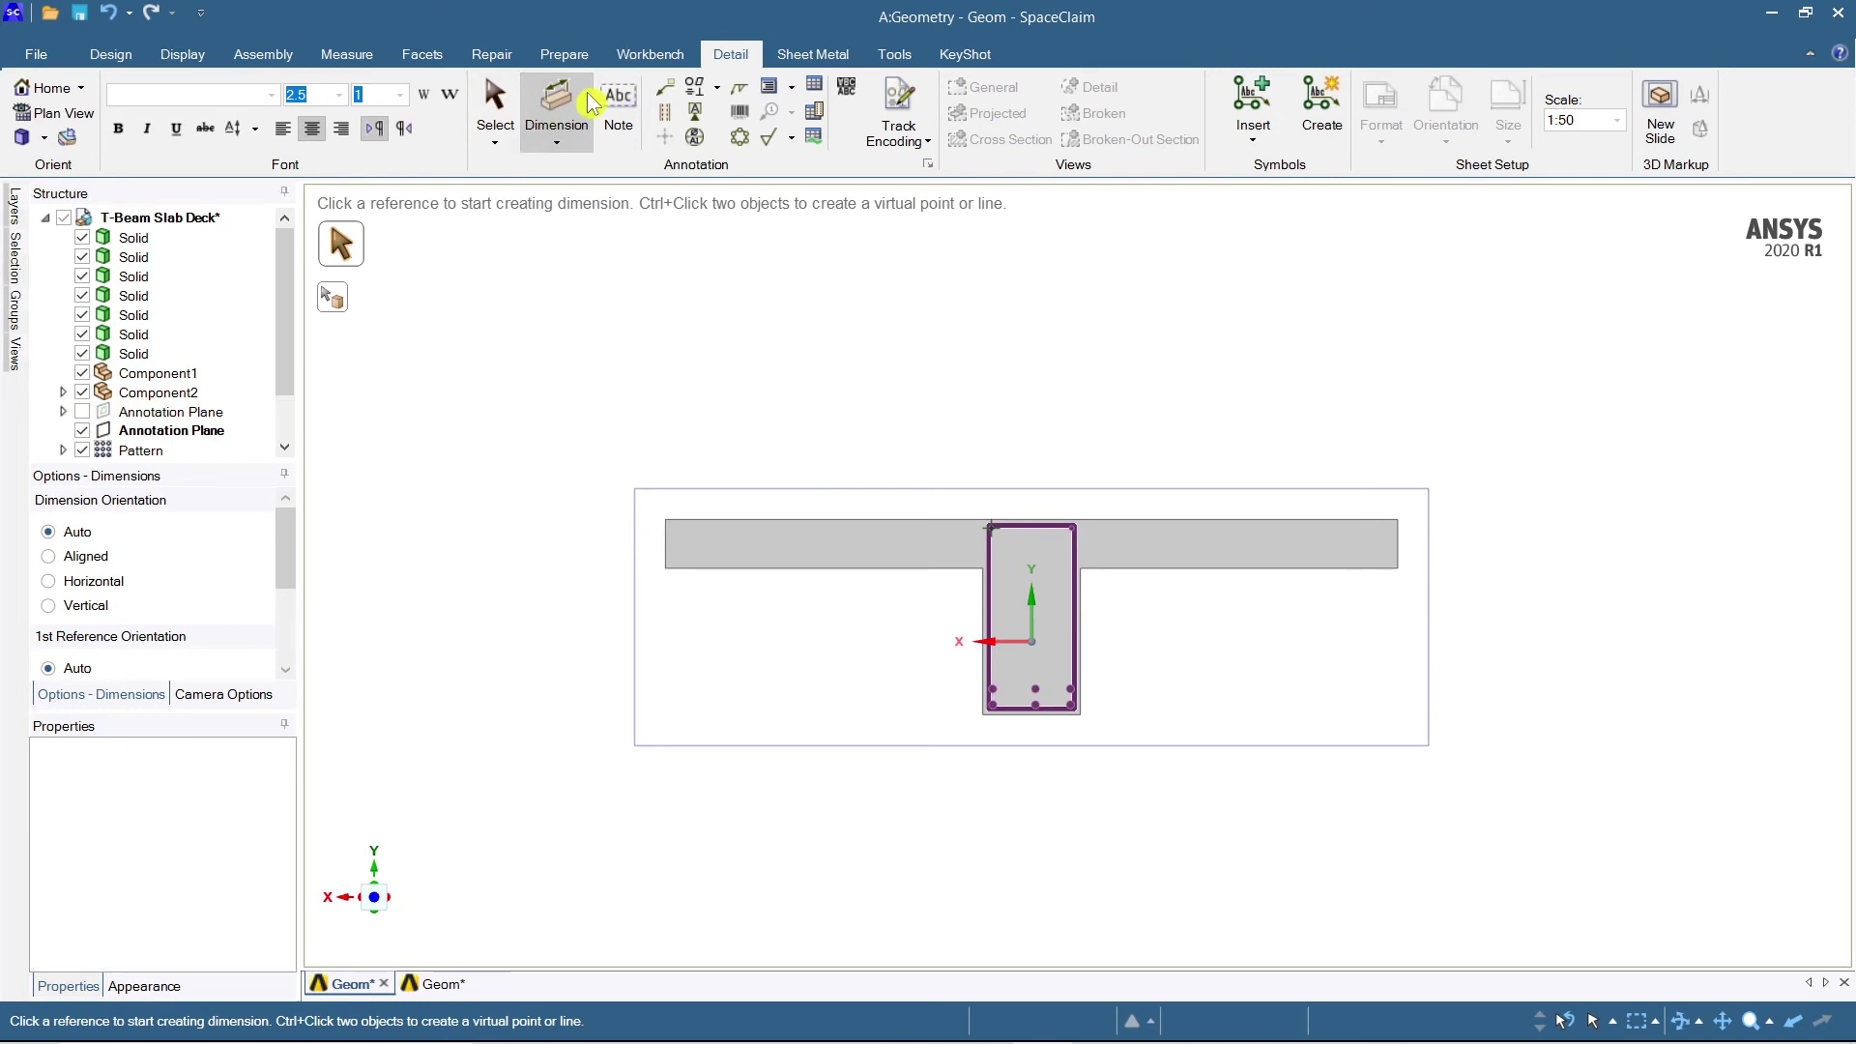
# Add the 3000mm flange width above and the 800mm overall depth right of the beam.
pyautogui.click(898, 520)
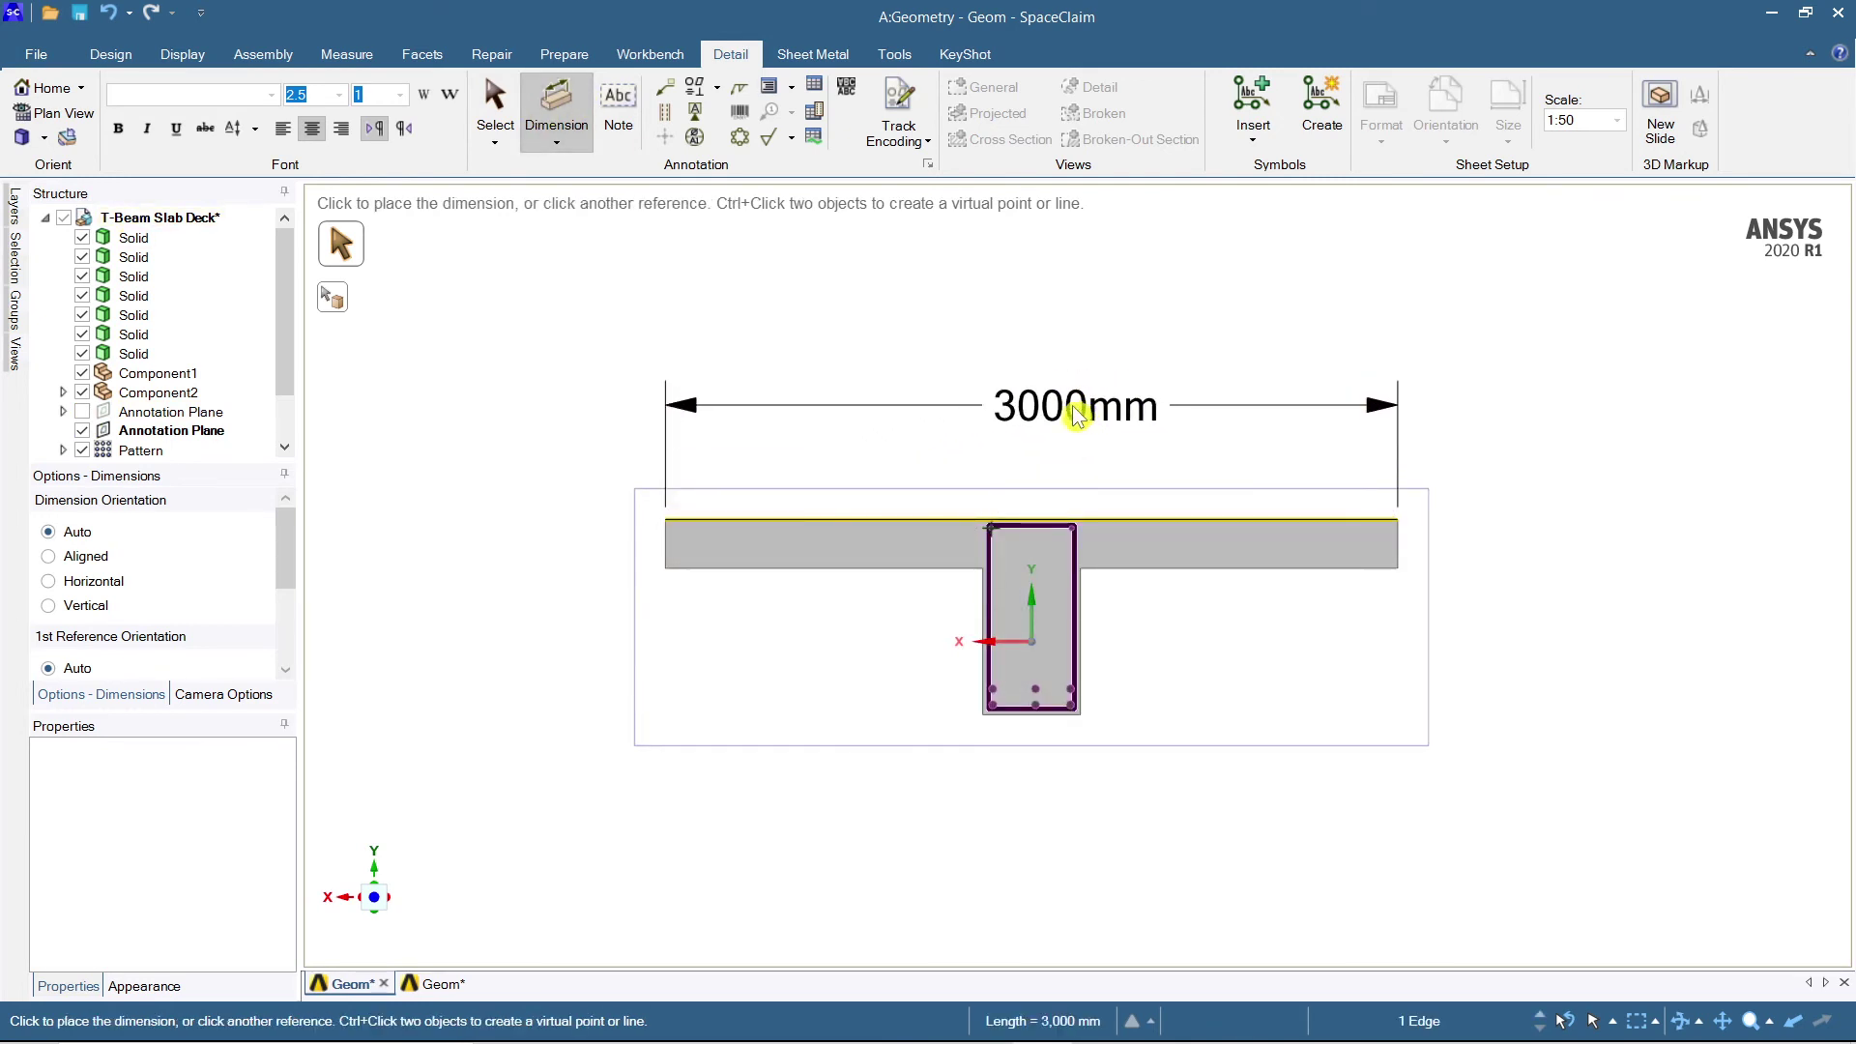
pyautogui.click(1068, 406)
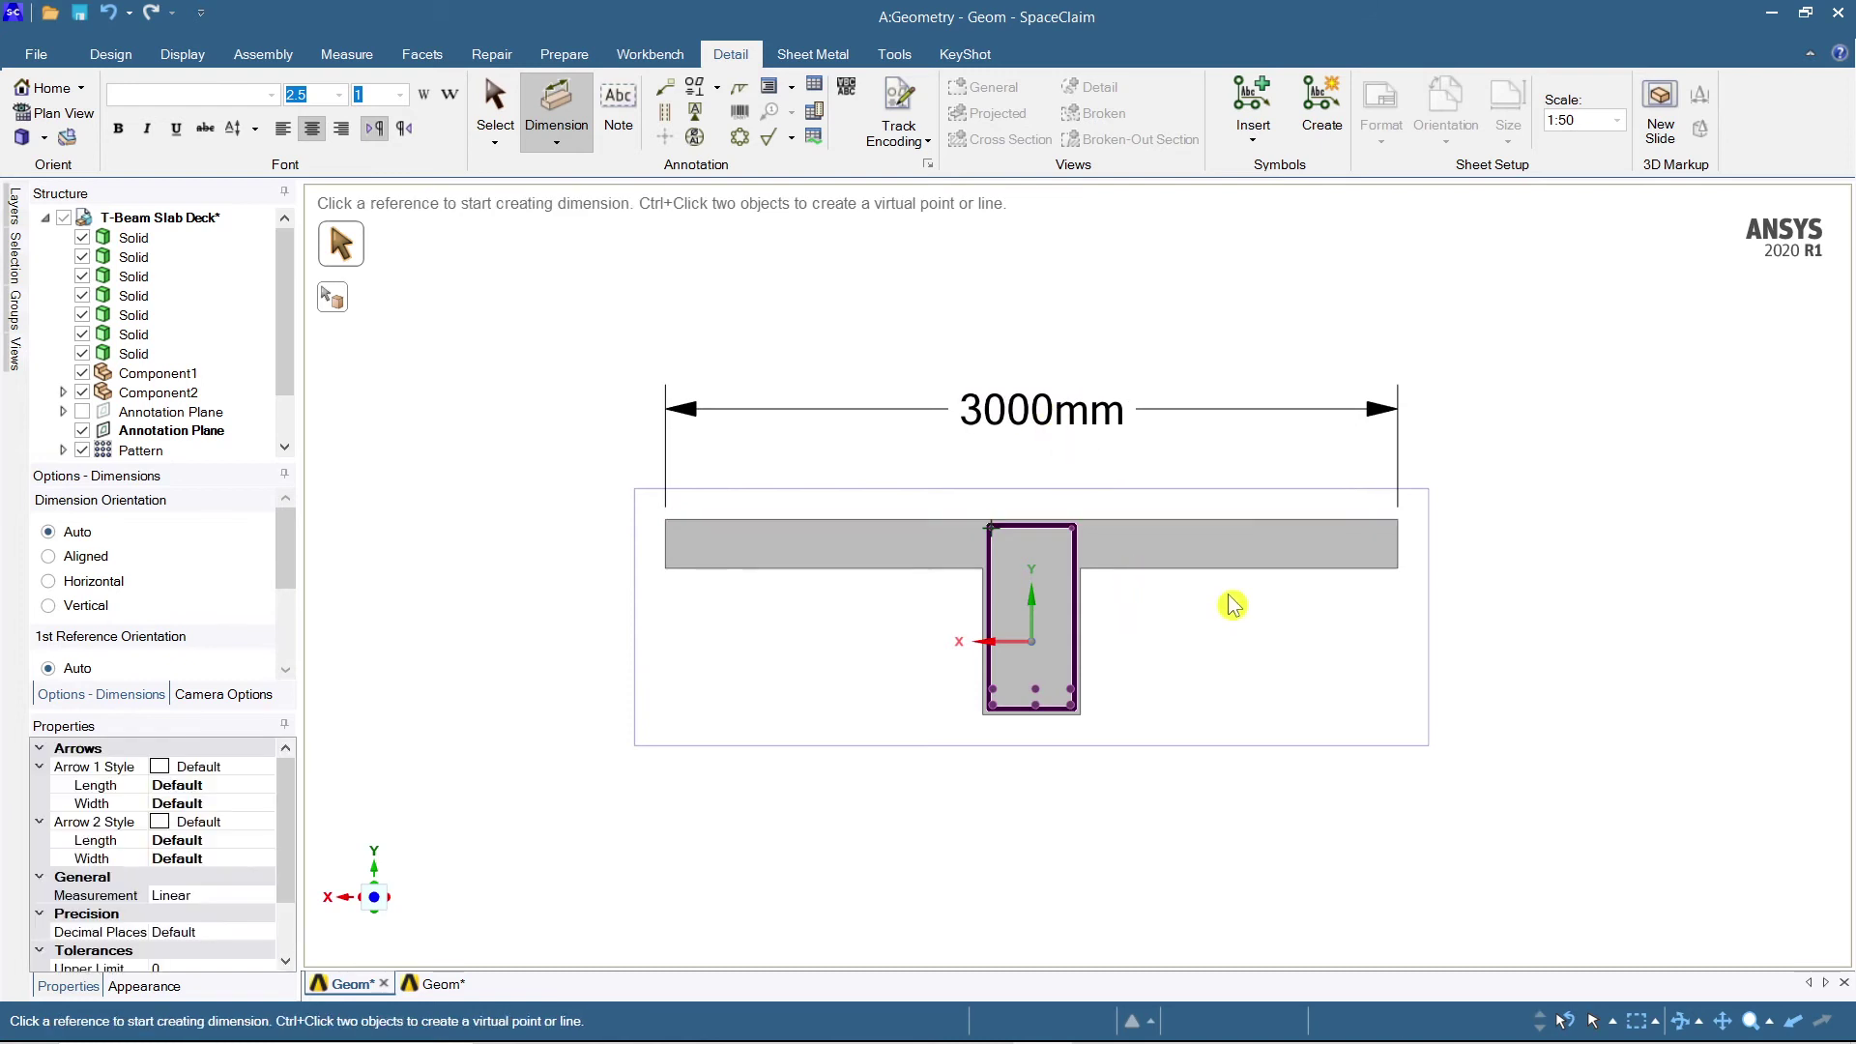
pyautogui.click(1386, 523)
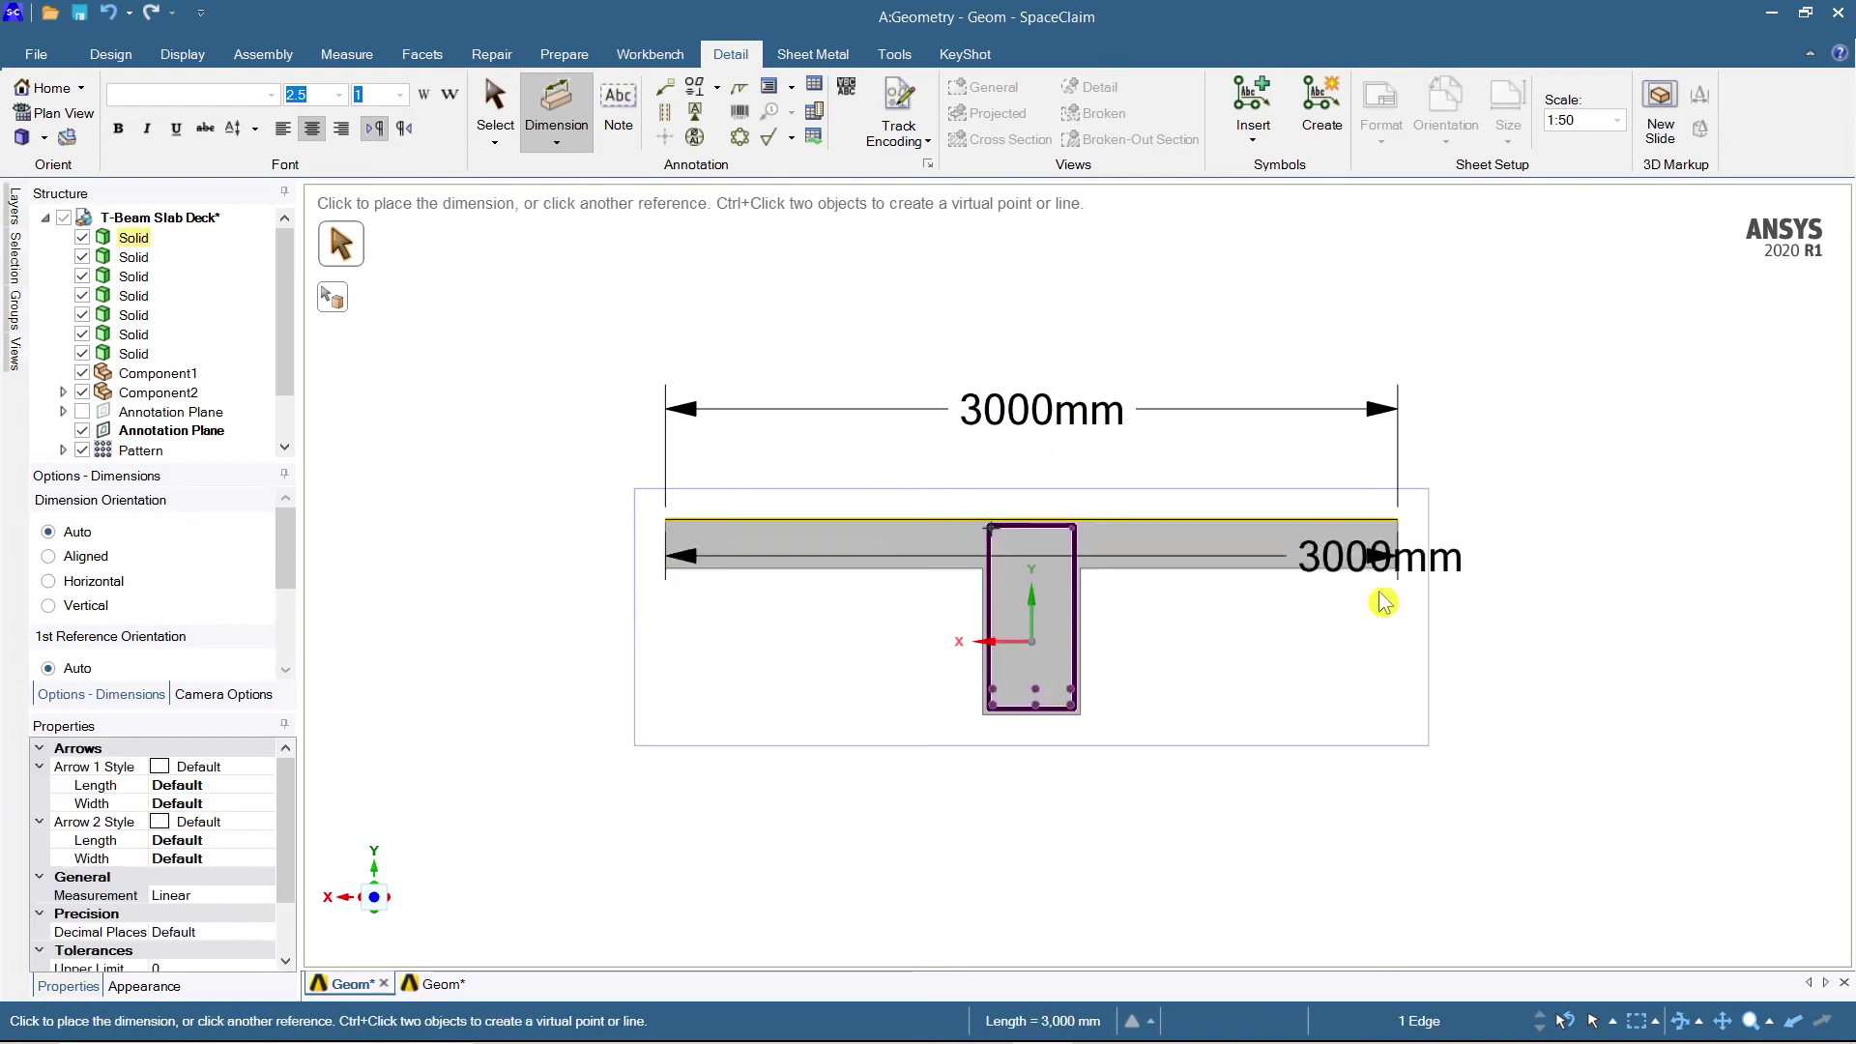
pyautogui.click(1065, 728)
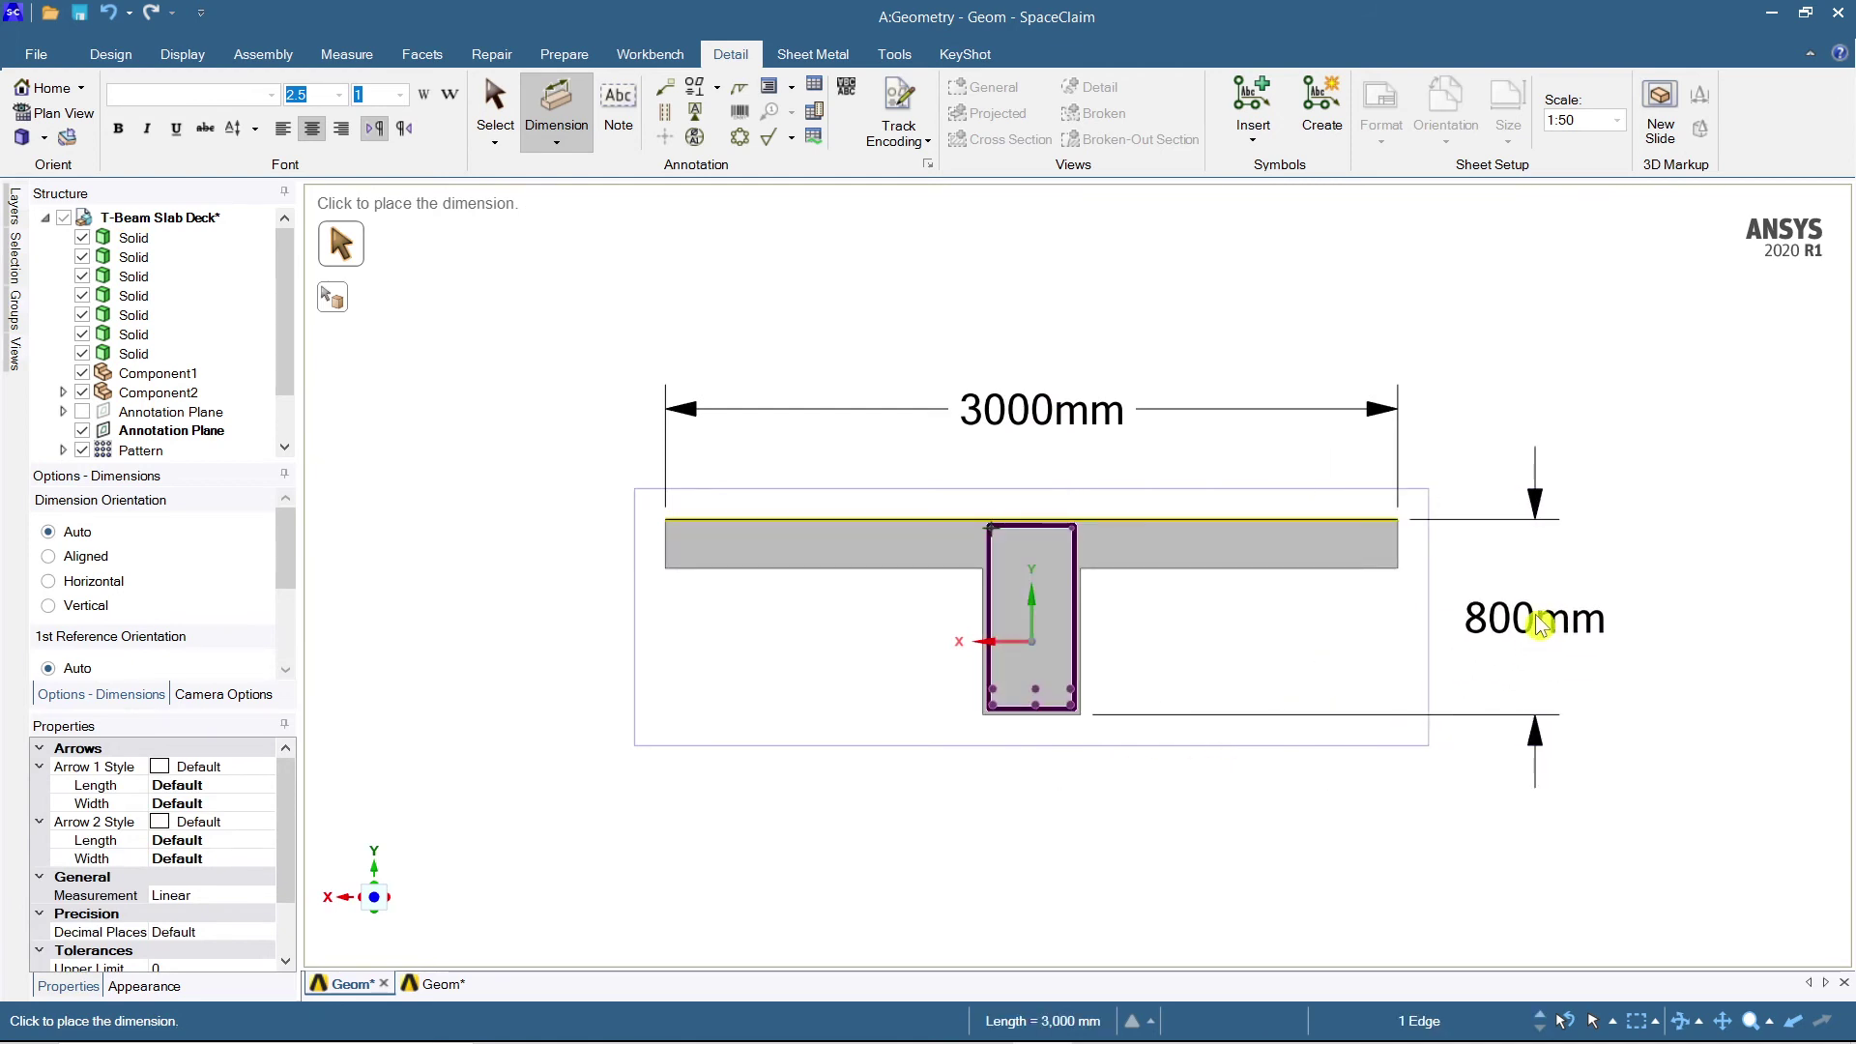
pyautogui.click(1539, 623)
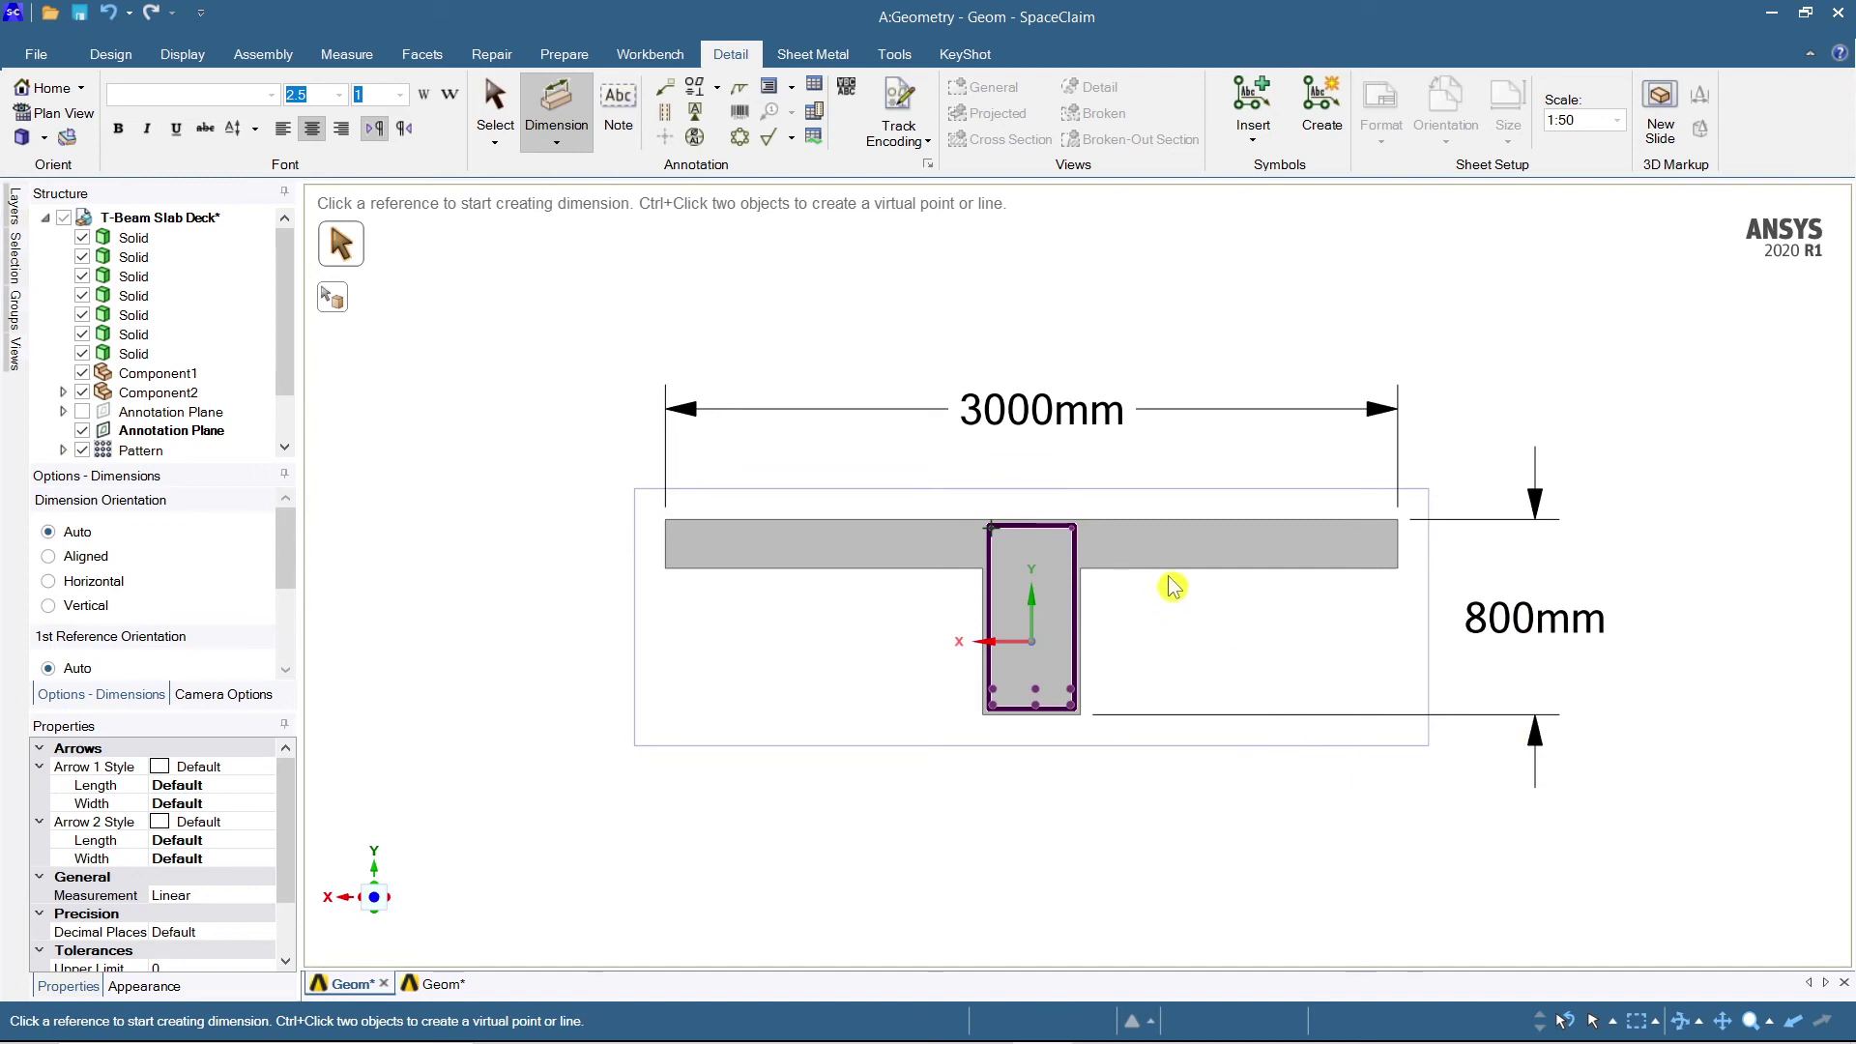
# Add the 400mm web width dimension below the web, with its label moved right.
pyautogui.click(986, 704)
pyautogui.scroll(1, 1085, 680)
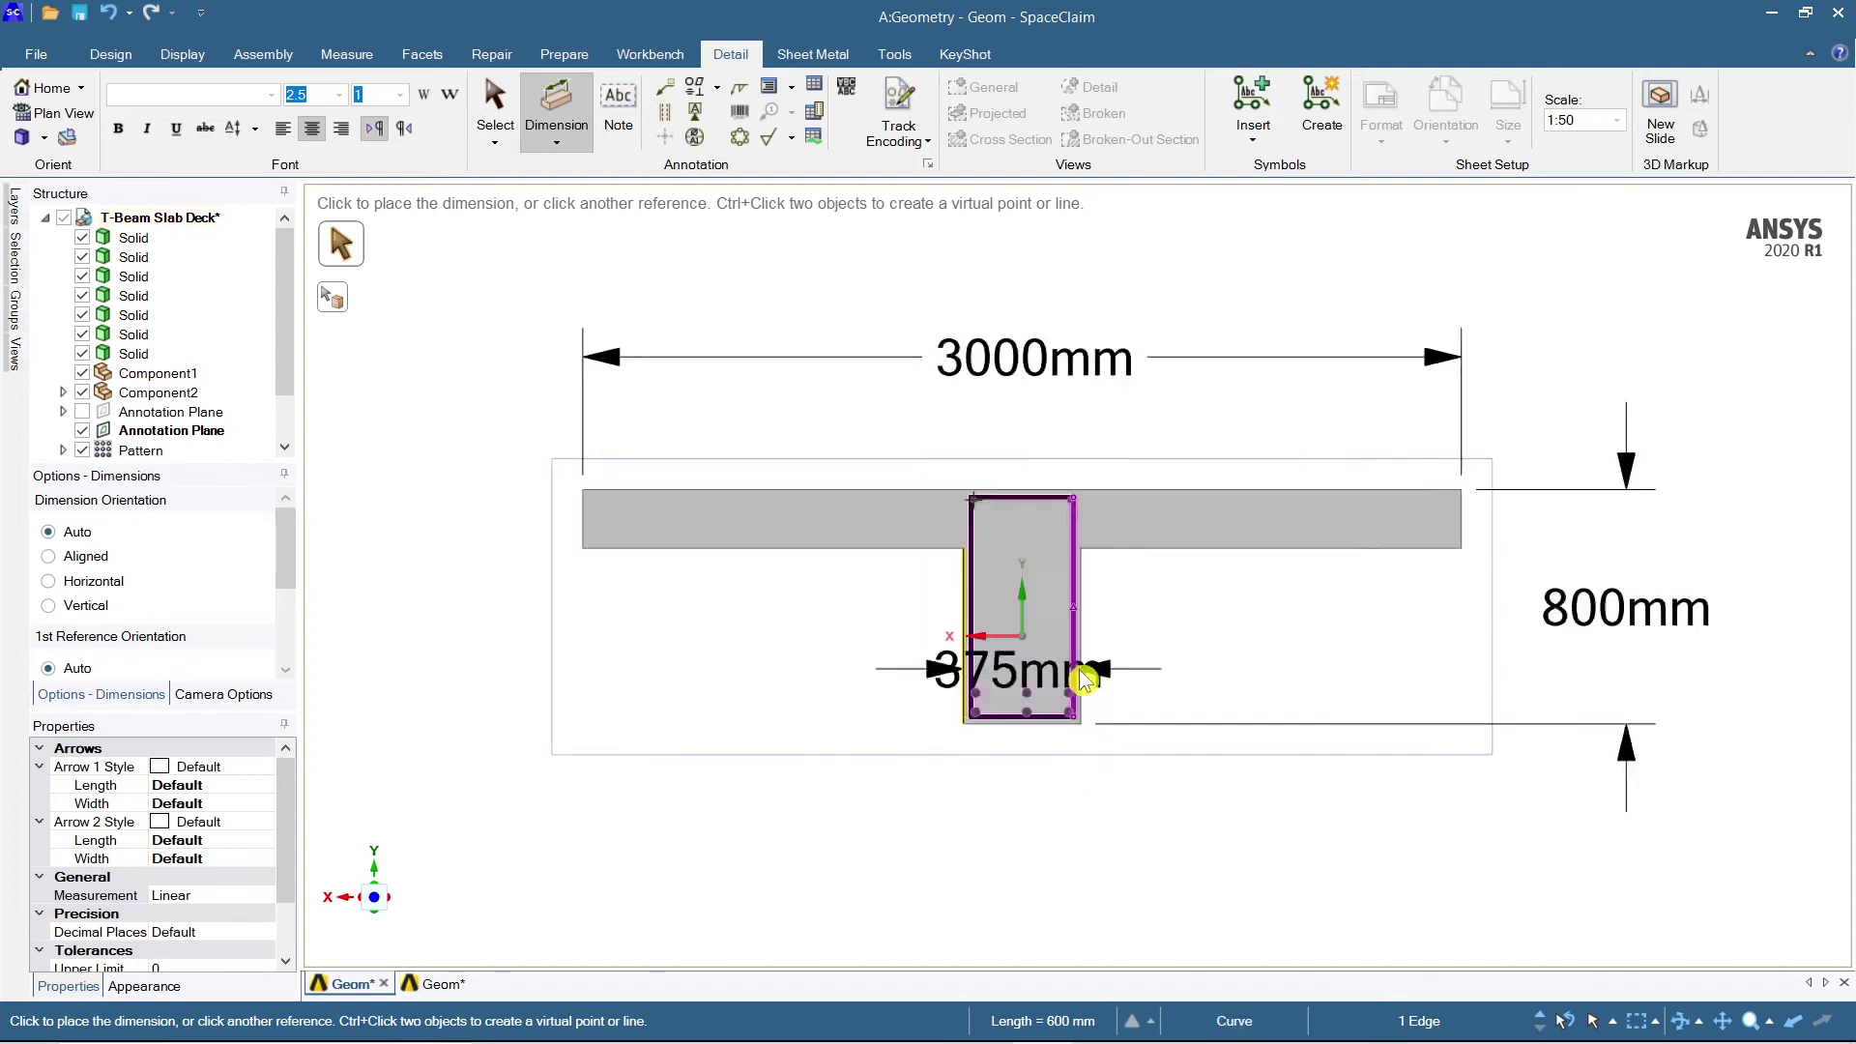
pyautogui.scroll(3, 1085, 680)
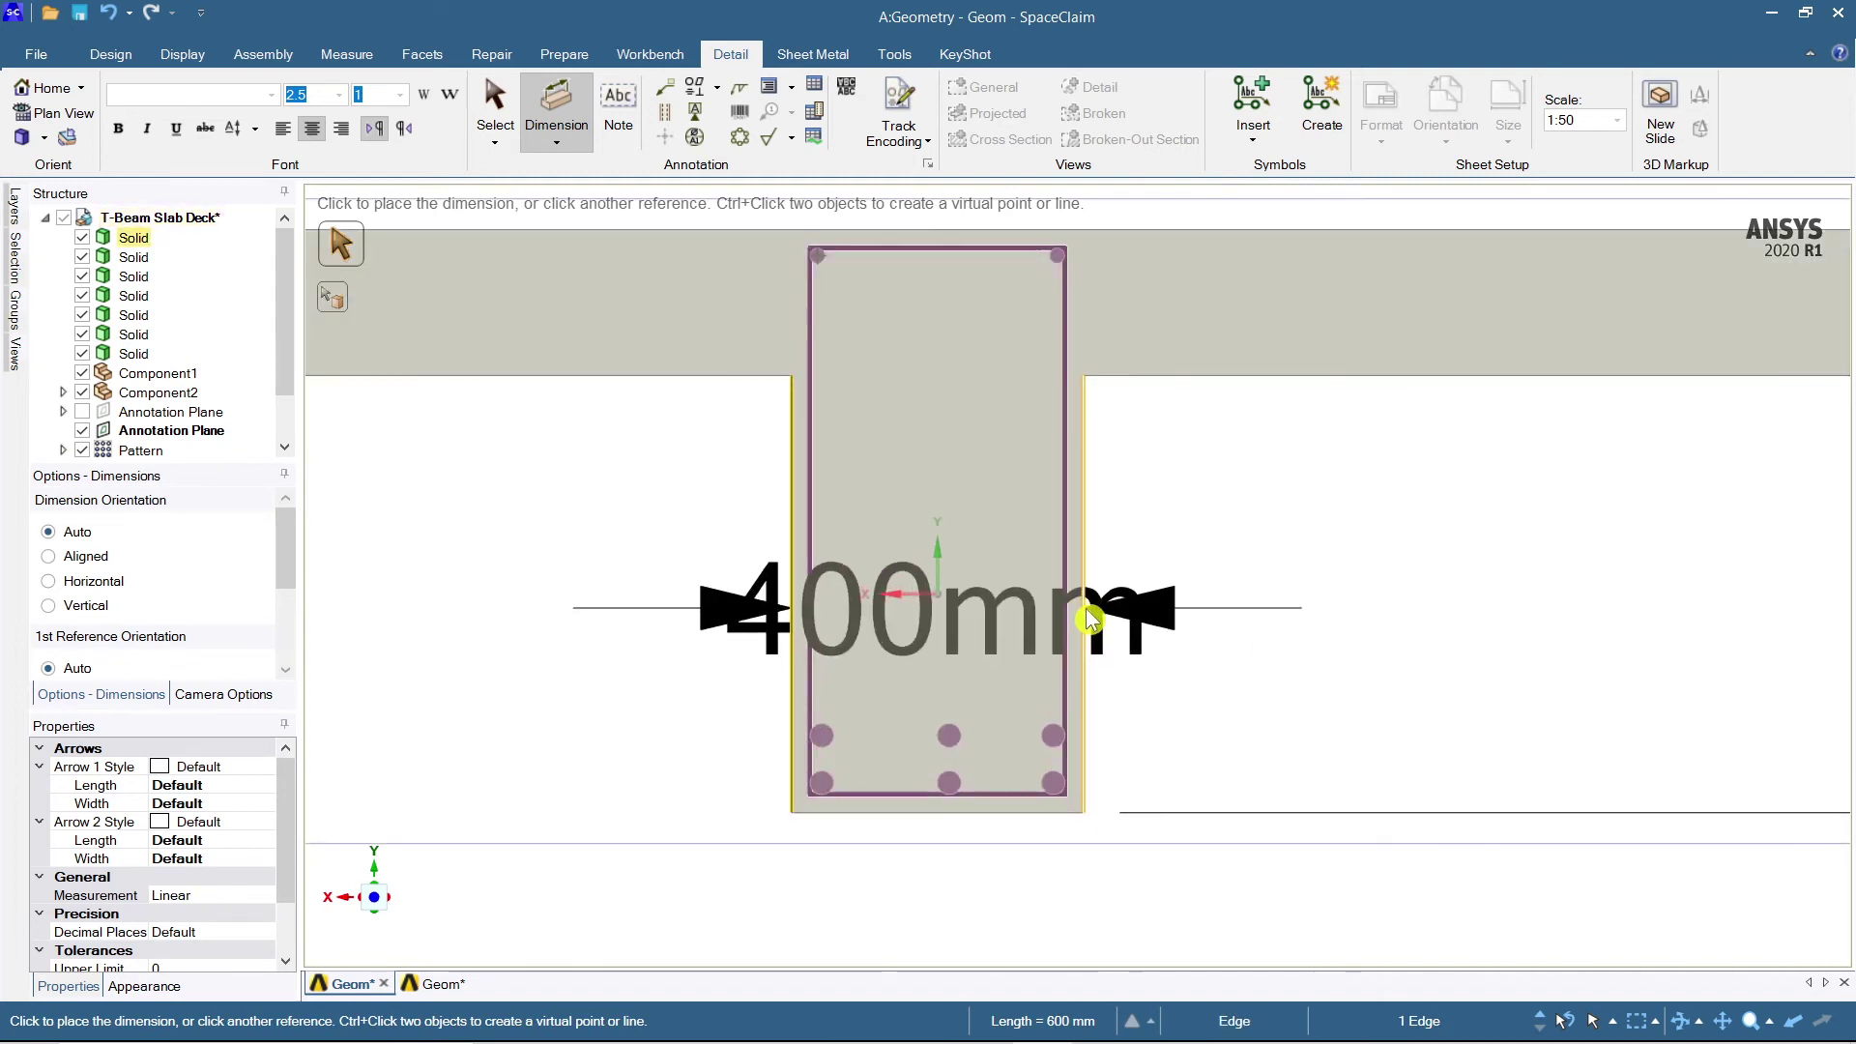
pyautogui.scroll(2, 1023, 915)
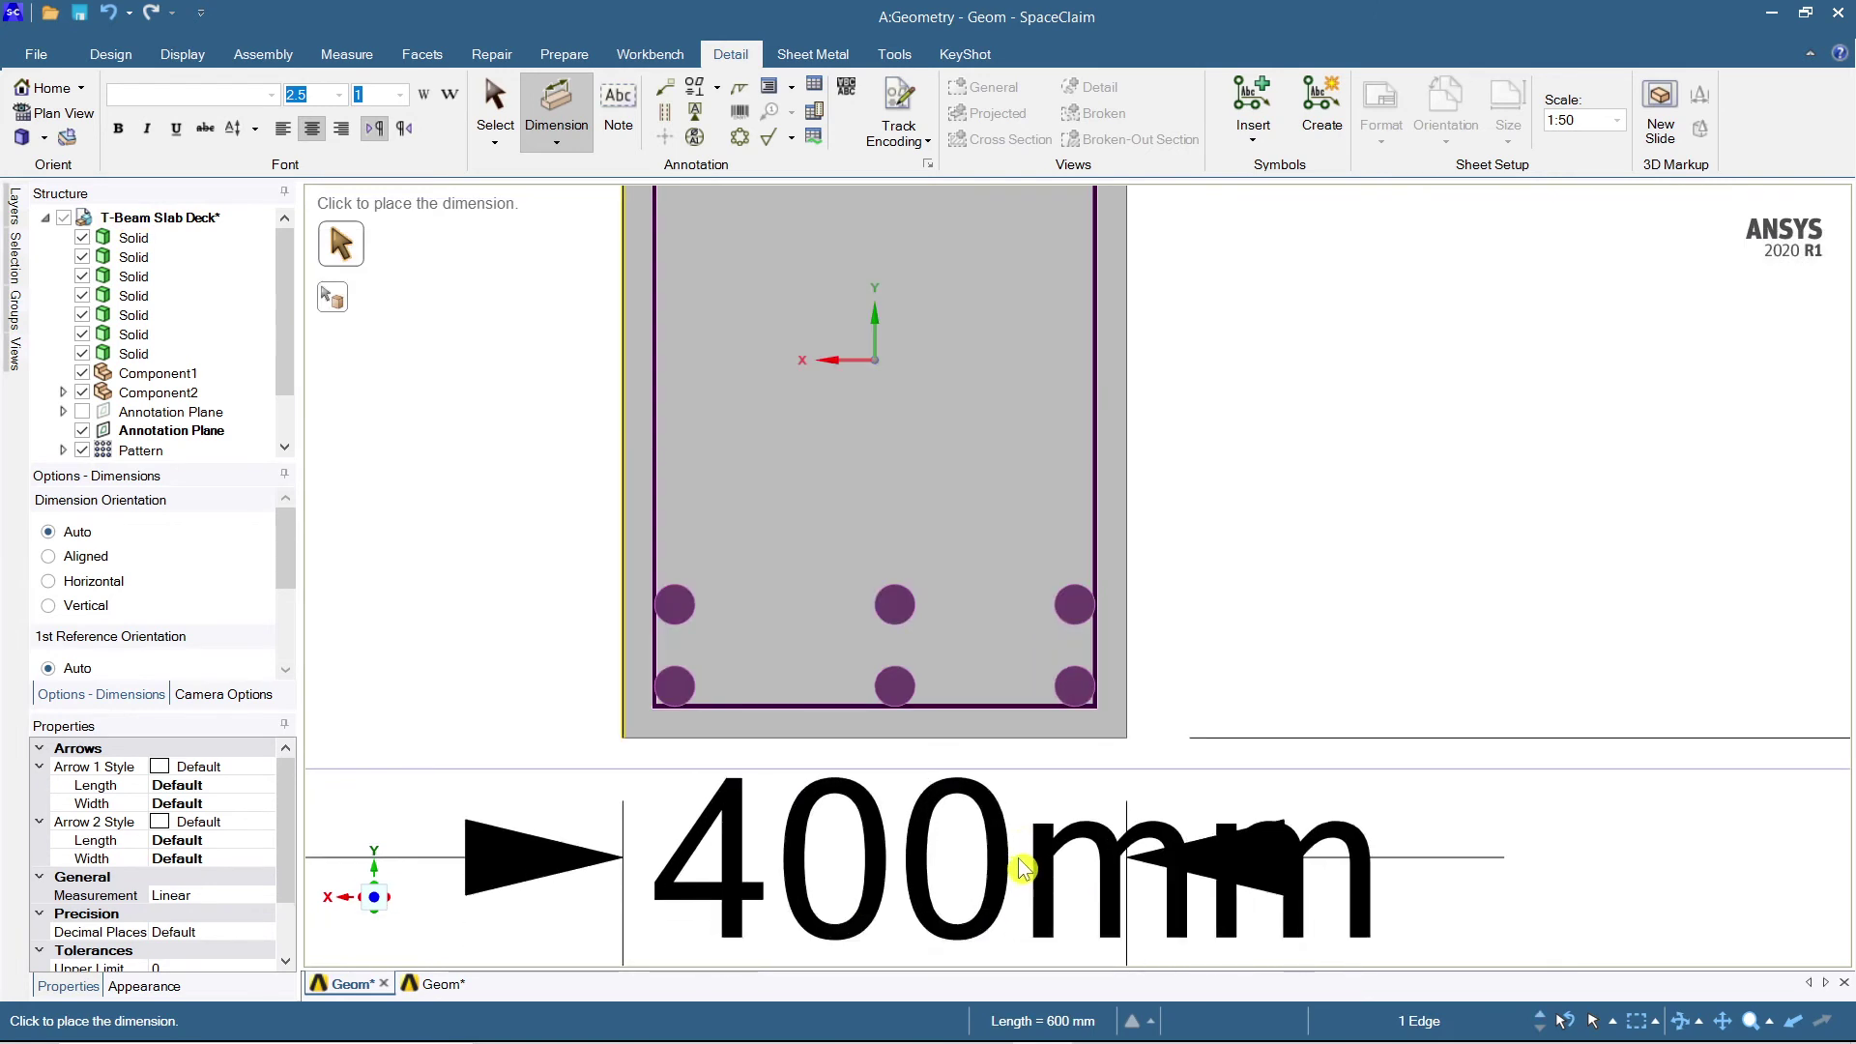
pyautogui.scroll(-1, 1020, 860)
pyautogui.scroll(-4, 1018, 857)
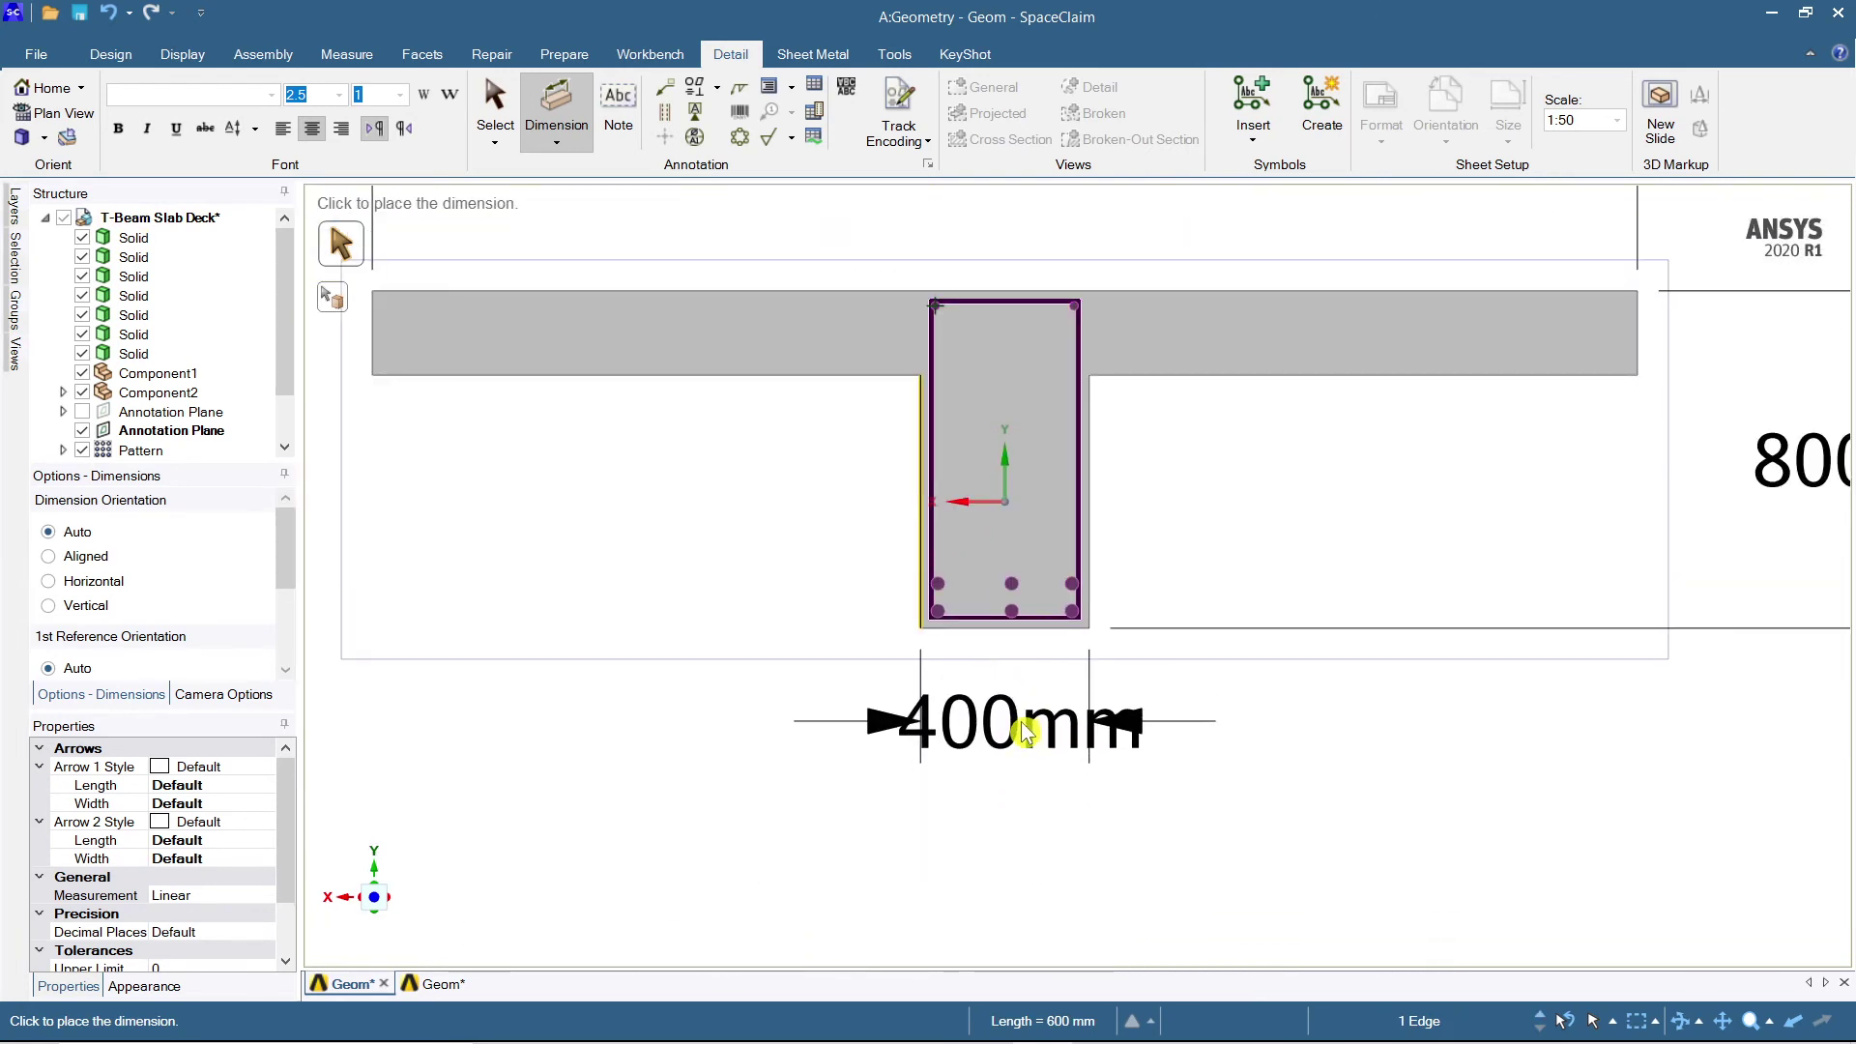
pyautogui.click(1024, 732)
pyautogui.doubleClick(1064, 723)
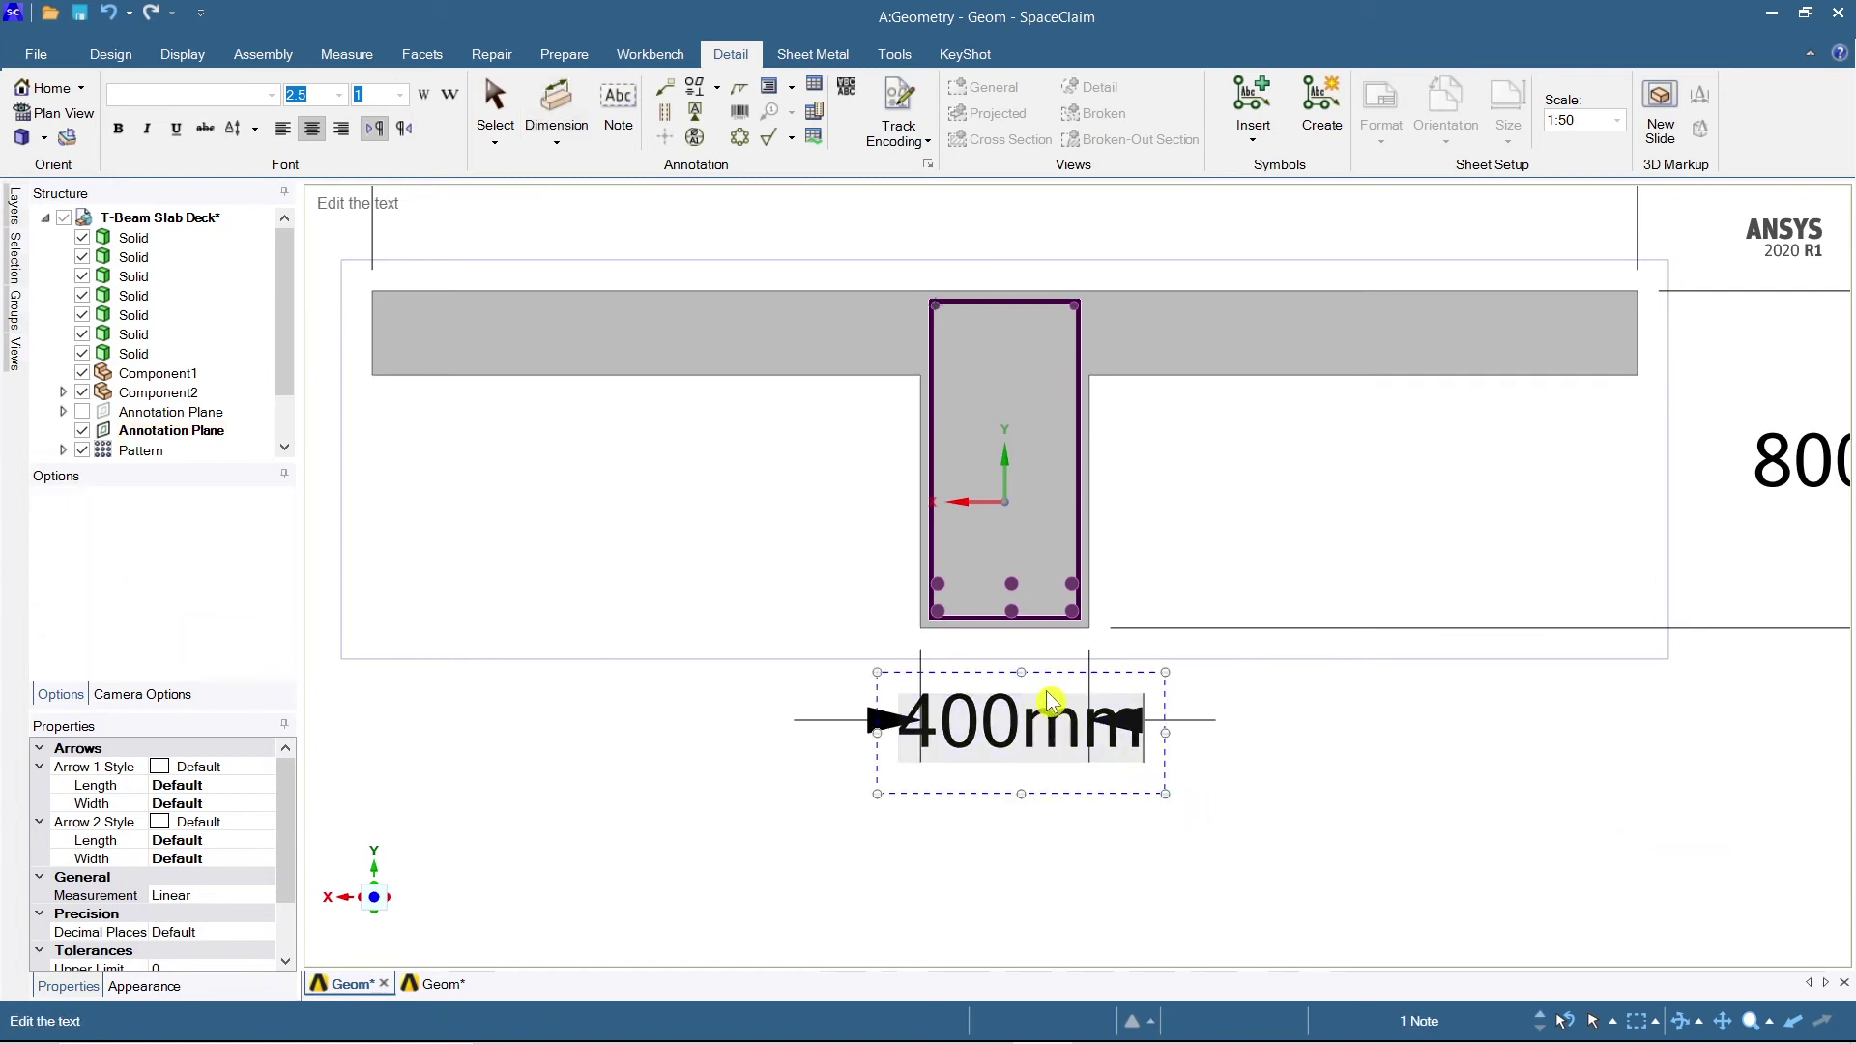
pyautogui.moveTo(1054, 764); pyautogui.dragTo(1275, 746)
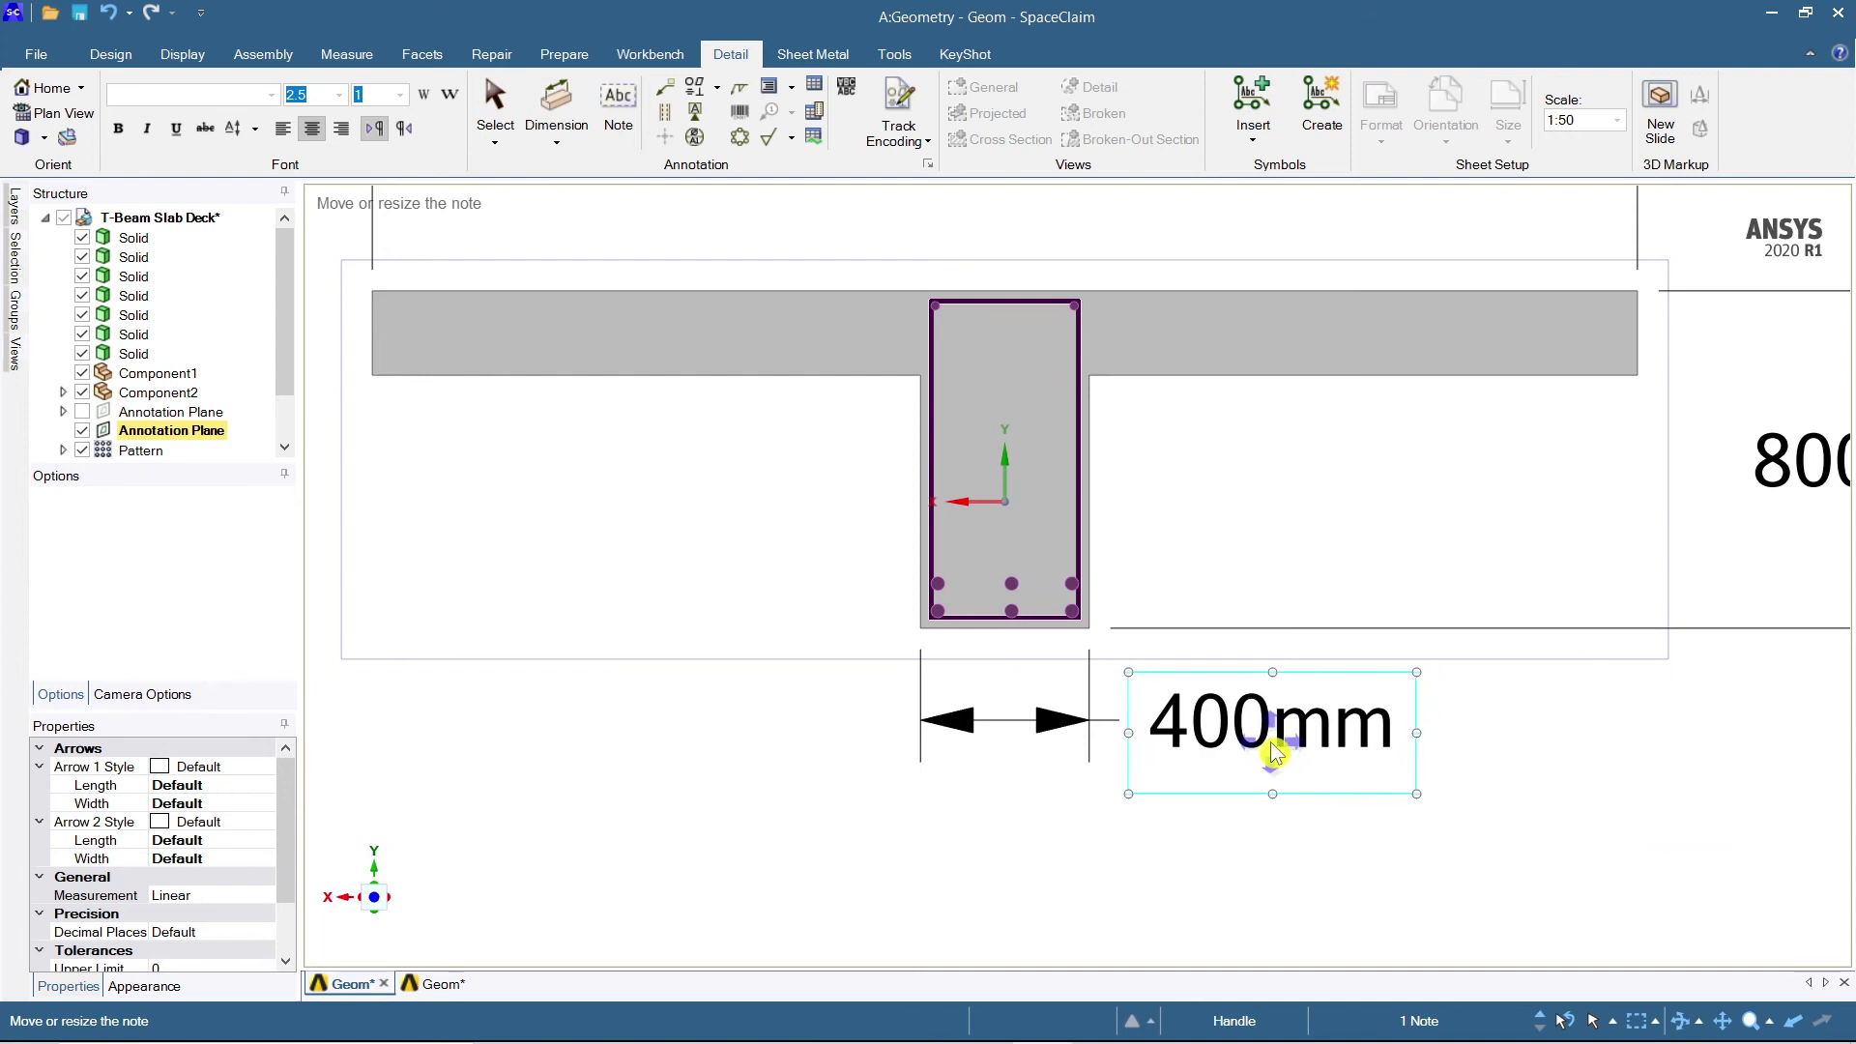
pyautogui.press('d')
# Zoom over the dimensioned section and clear the beam face selection.
pyautogui.scroll(-2, 1360, 821)
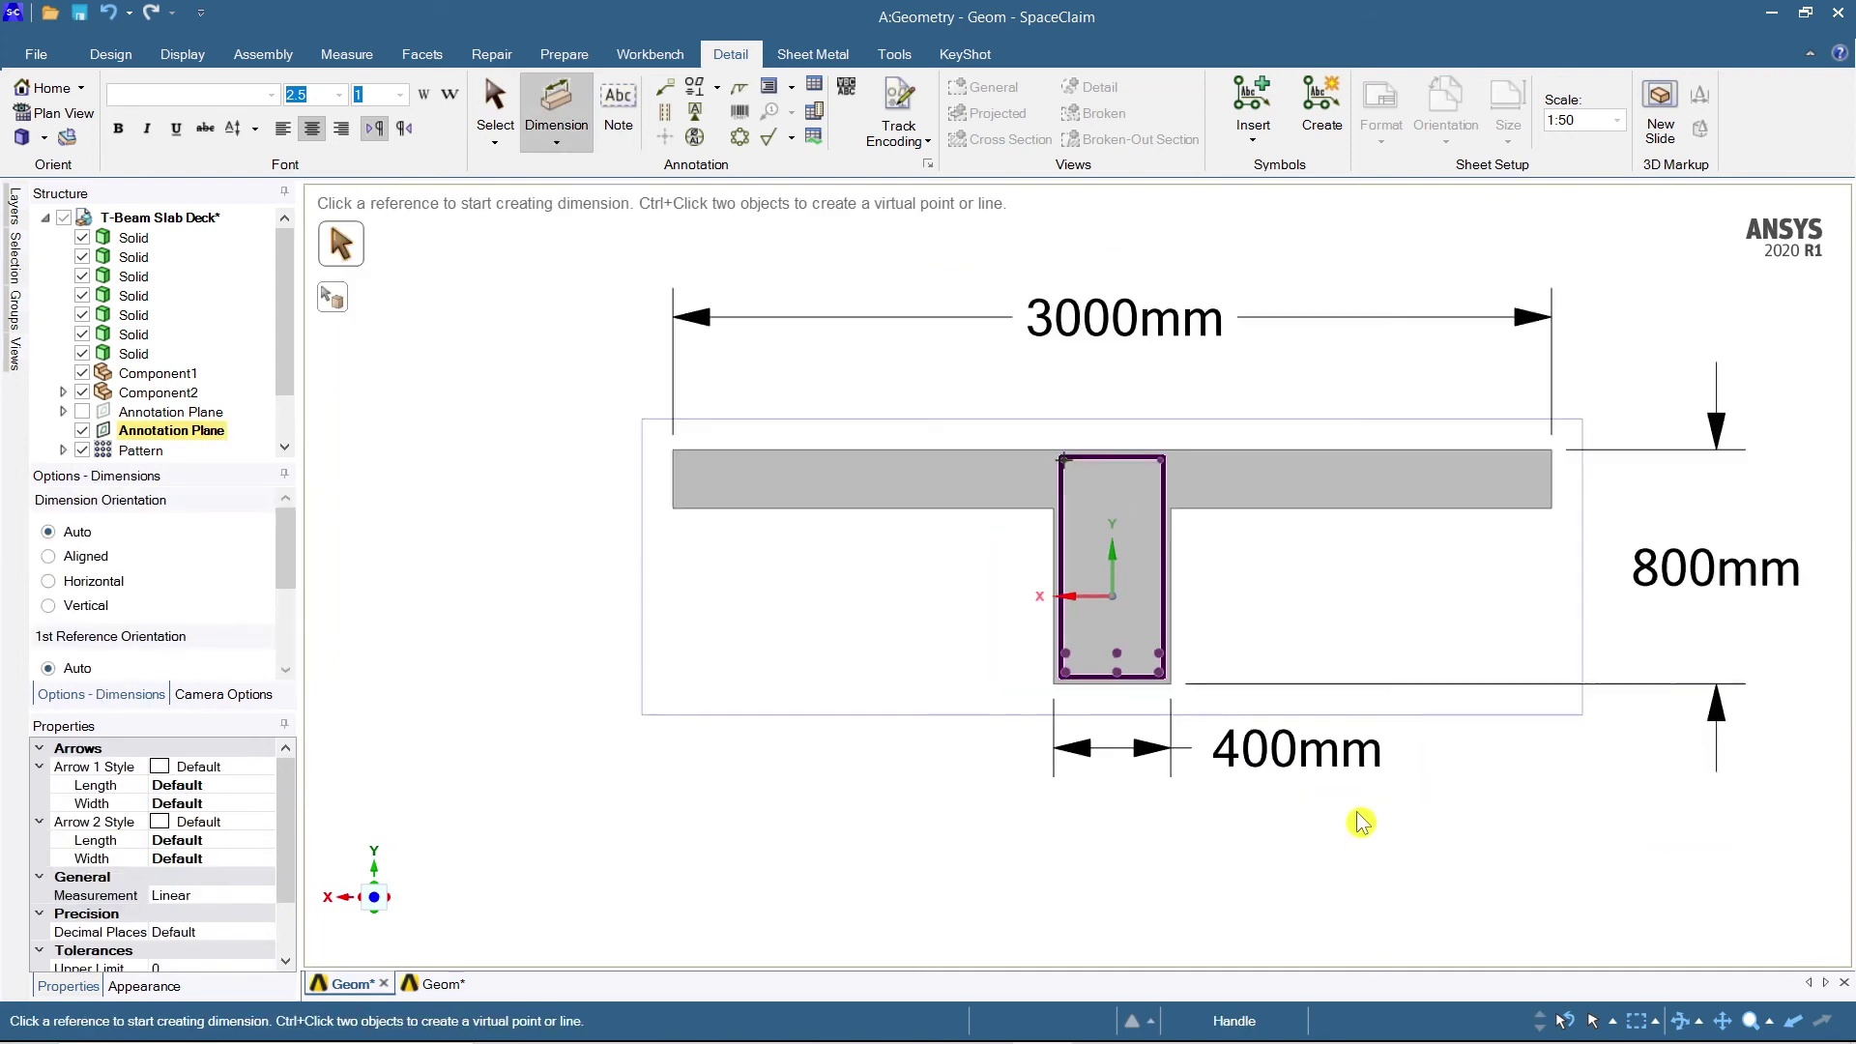
pyautogui.scroll(1, 1154, 627)
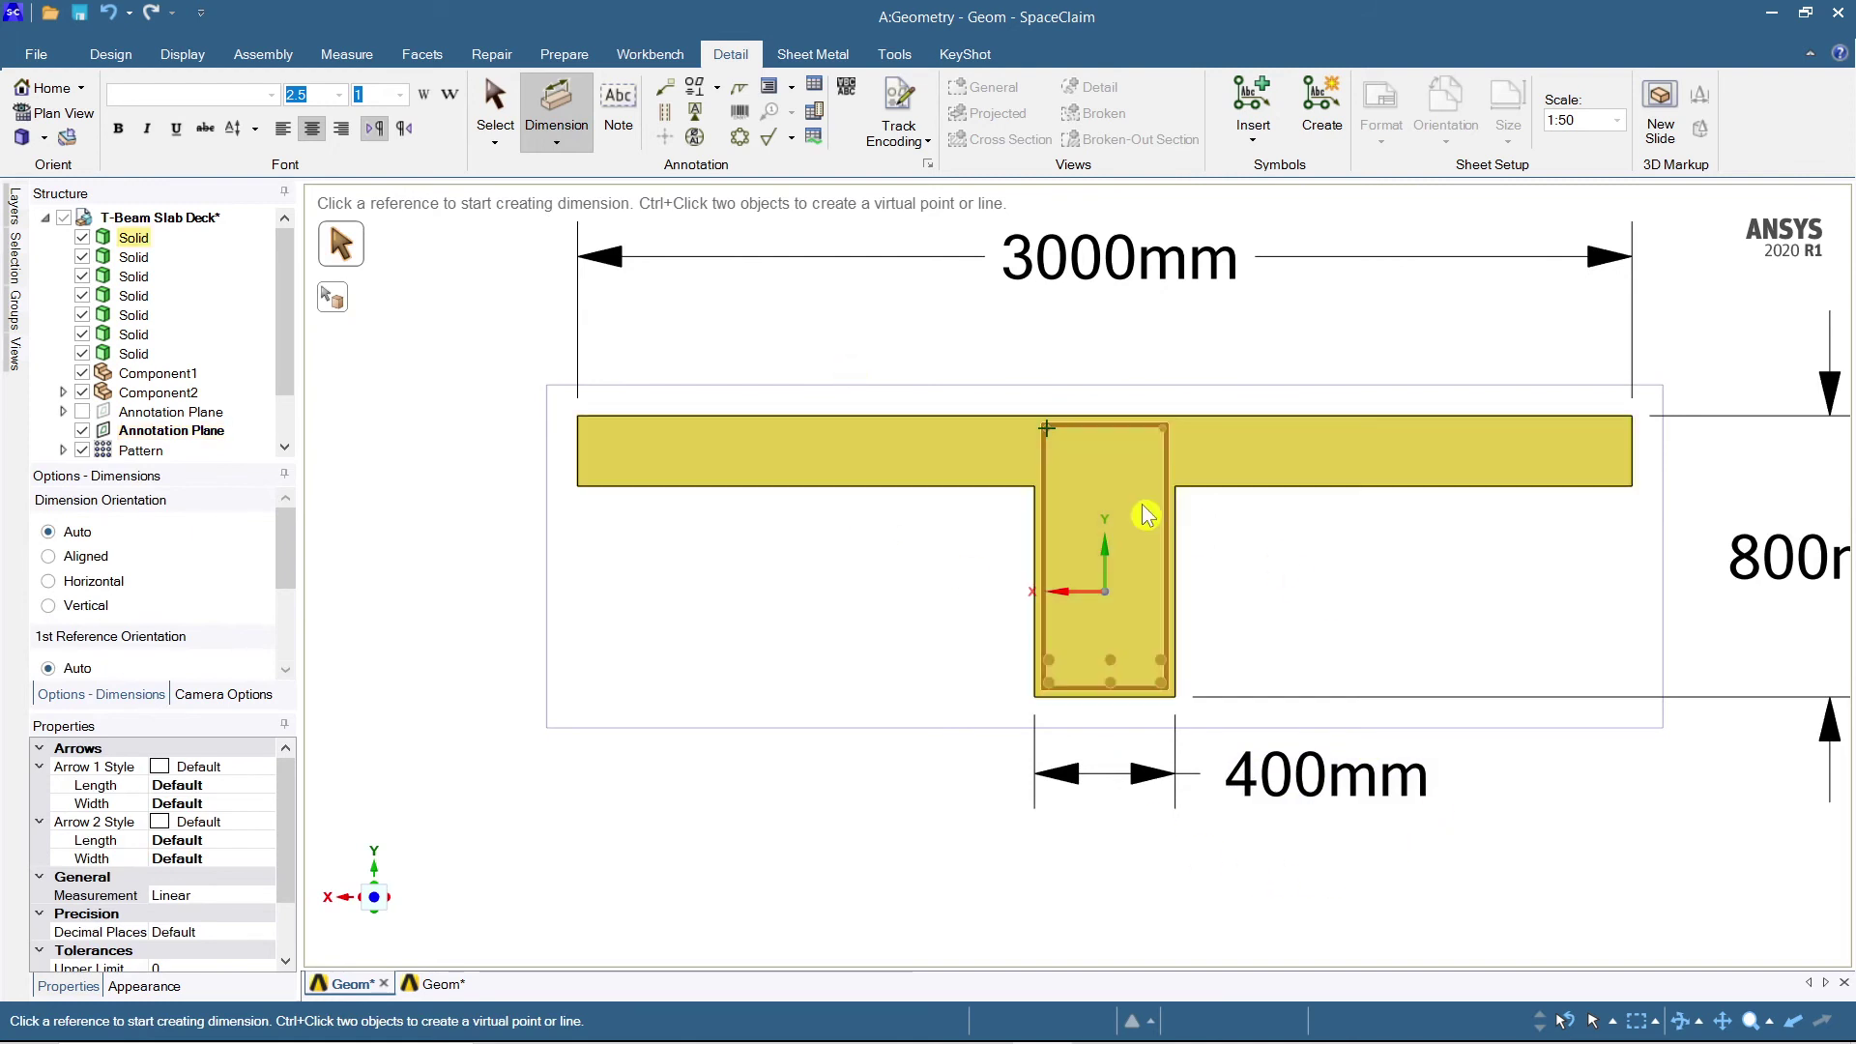
pyautogui.scroll(-1, 1300, 585)
pyautogui.scroll(1, 1226, 595)
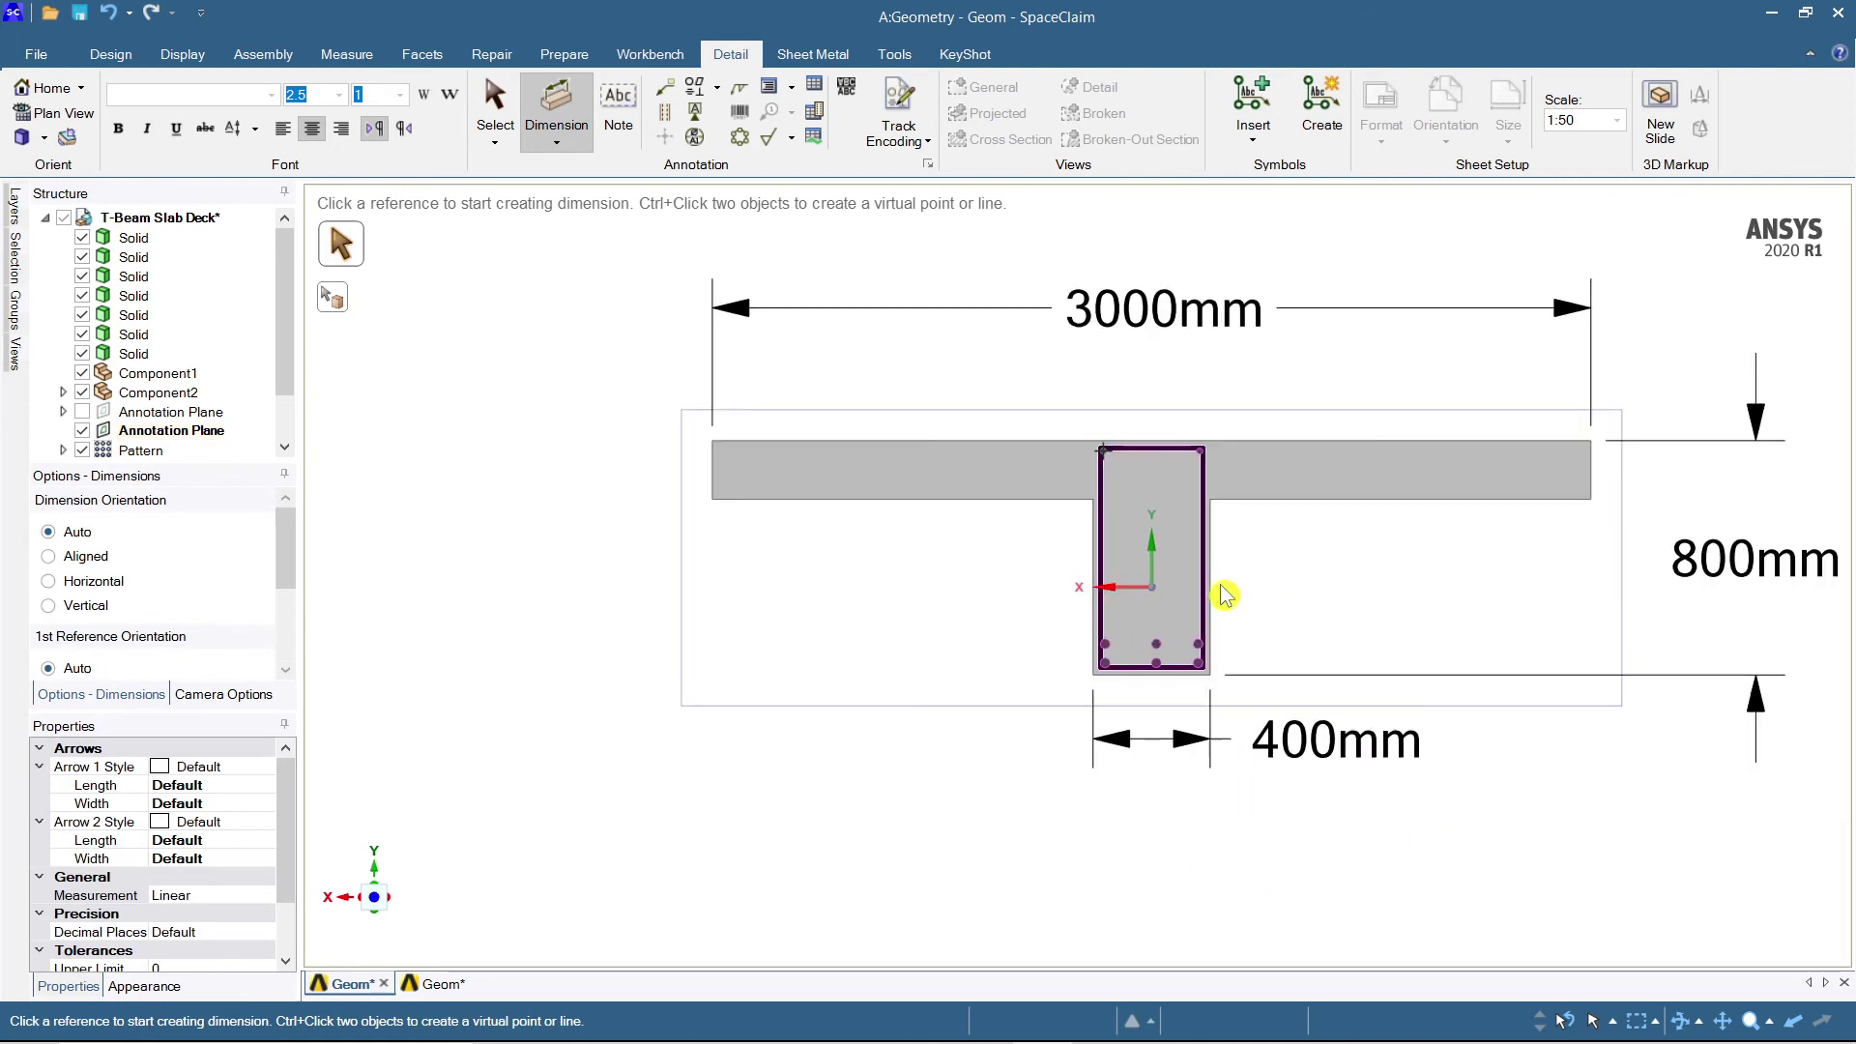
pyautogui.scroll(1, 1130, 585)
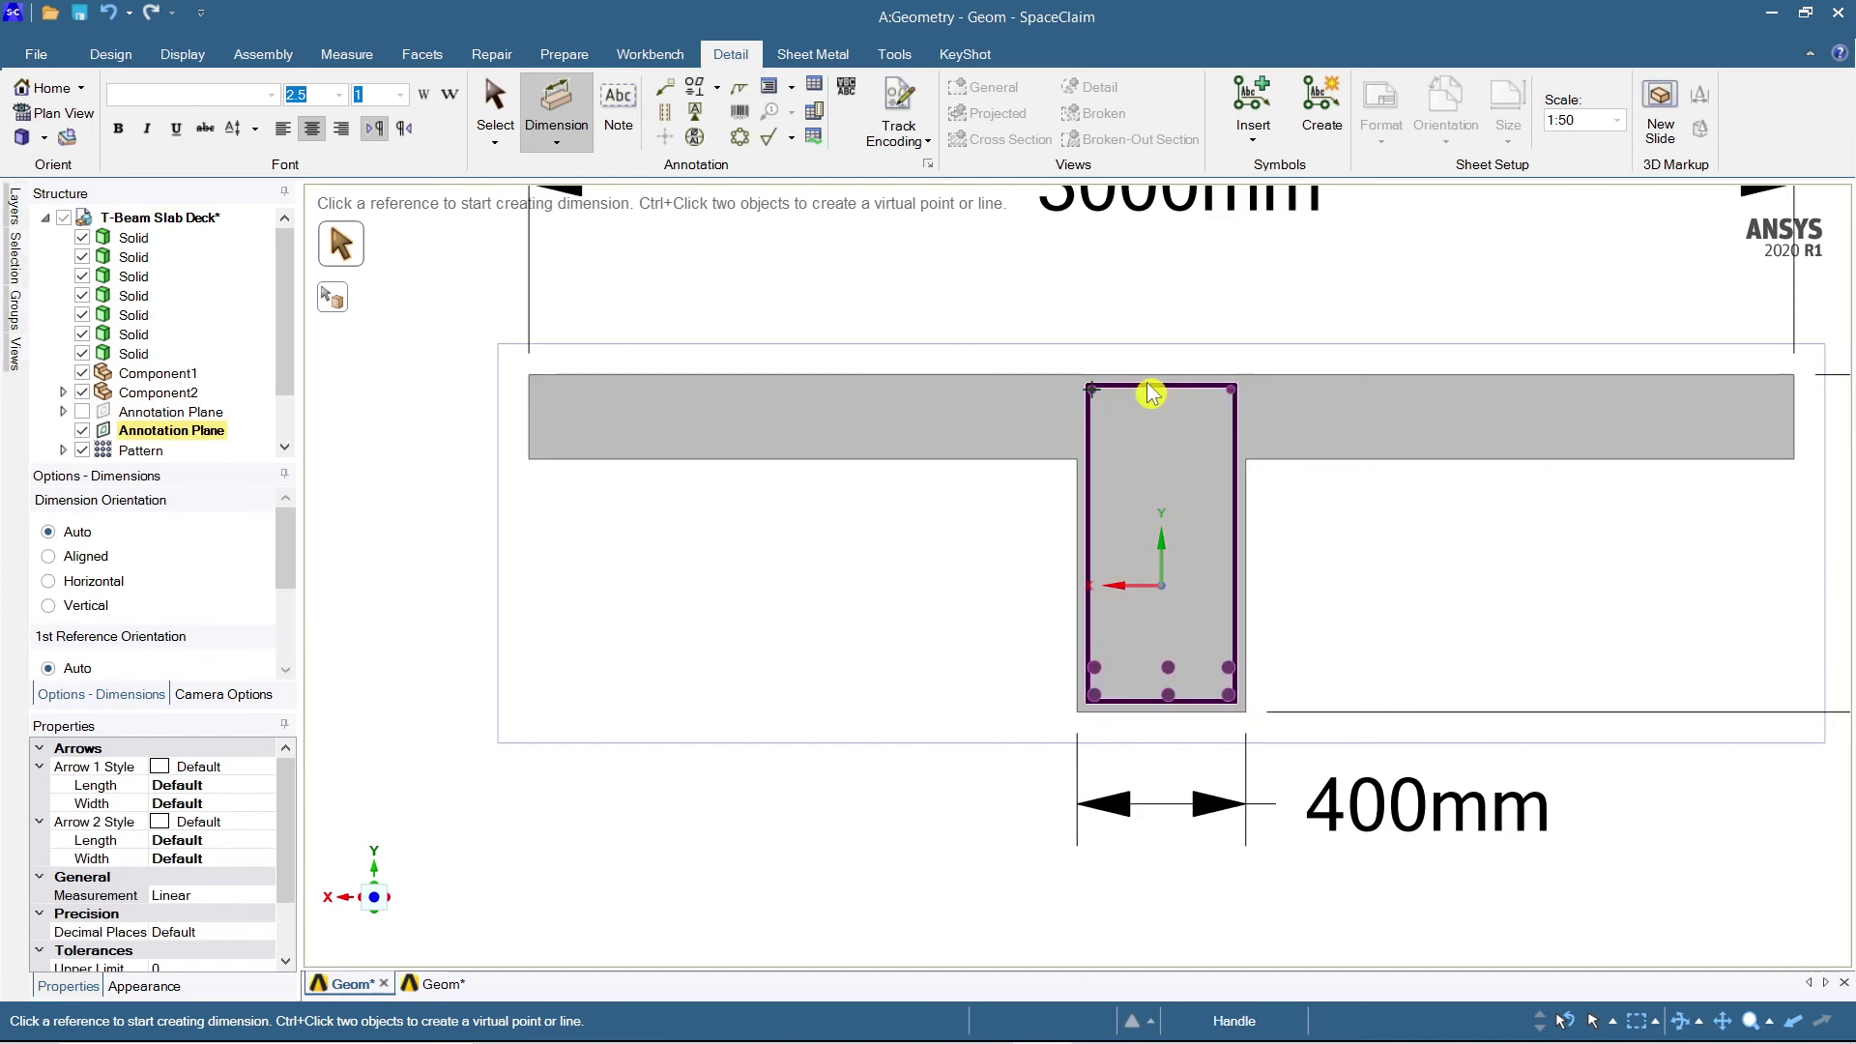
pyautogui.scroll(3, 1181, 696)
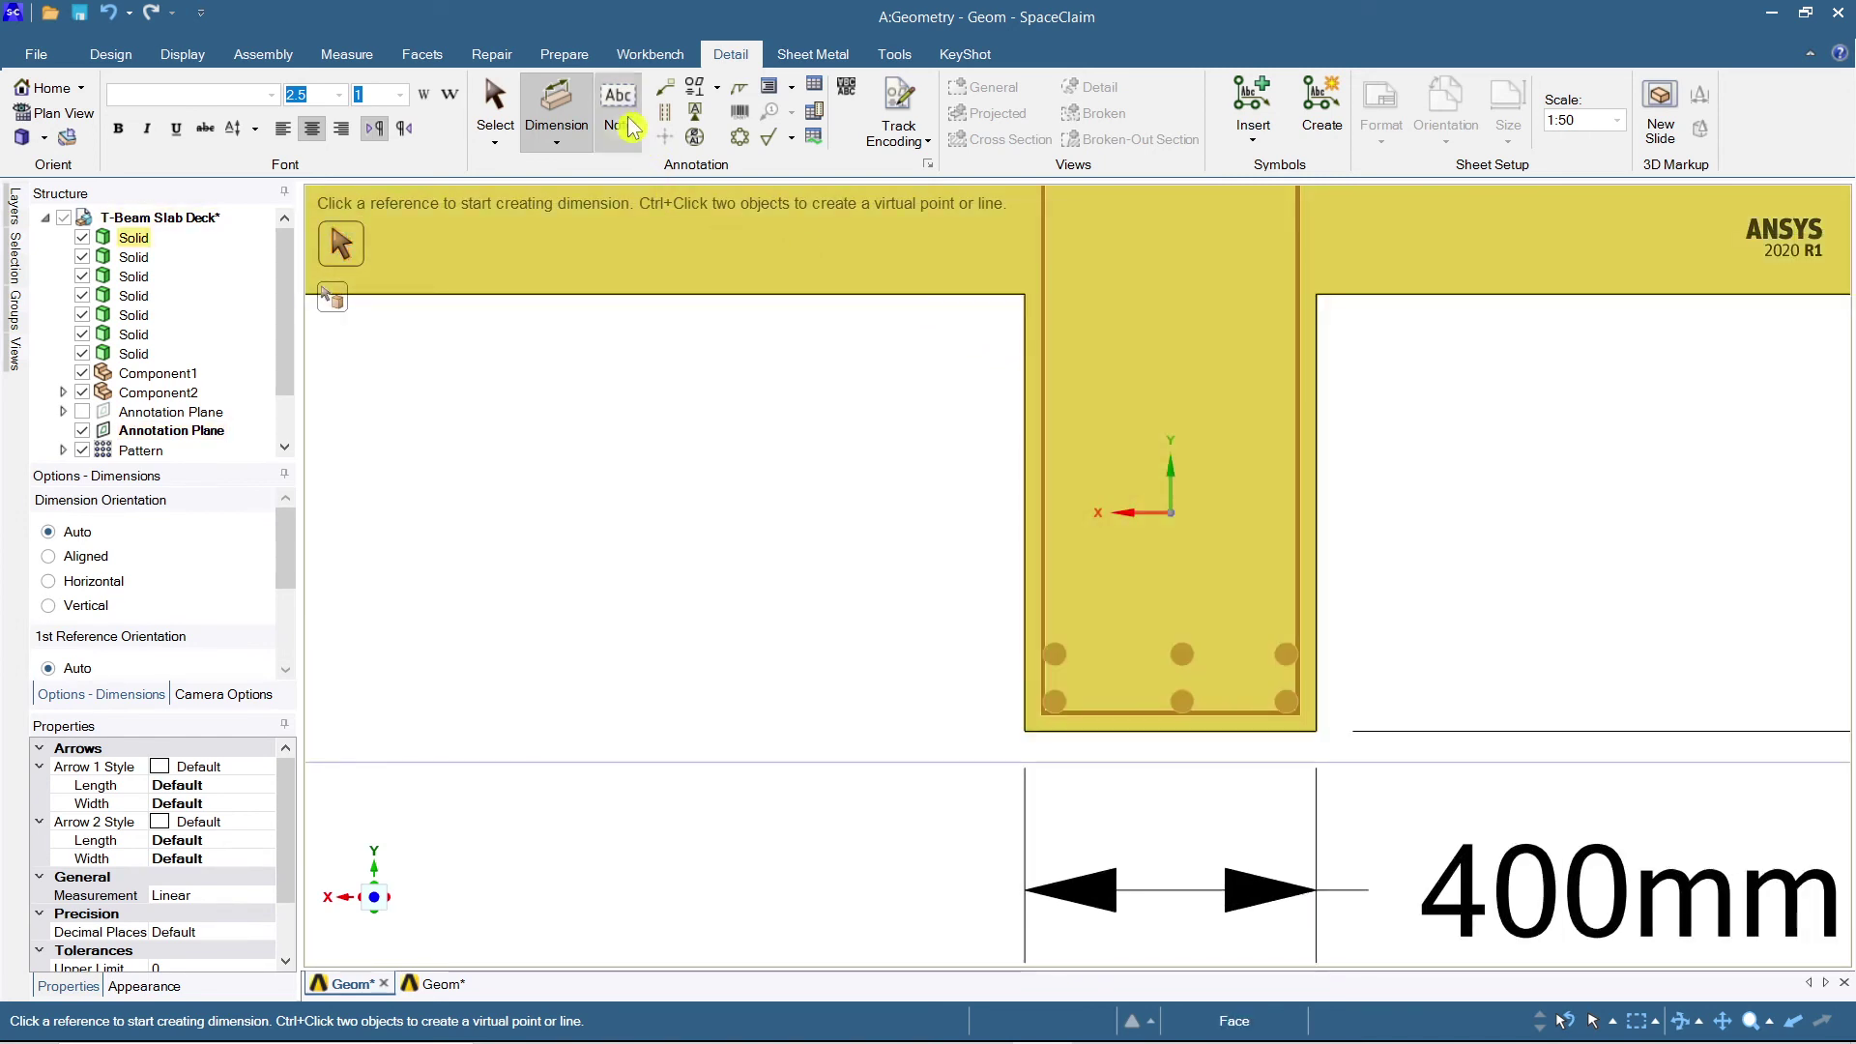
pyautogui.click(1067, 657)
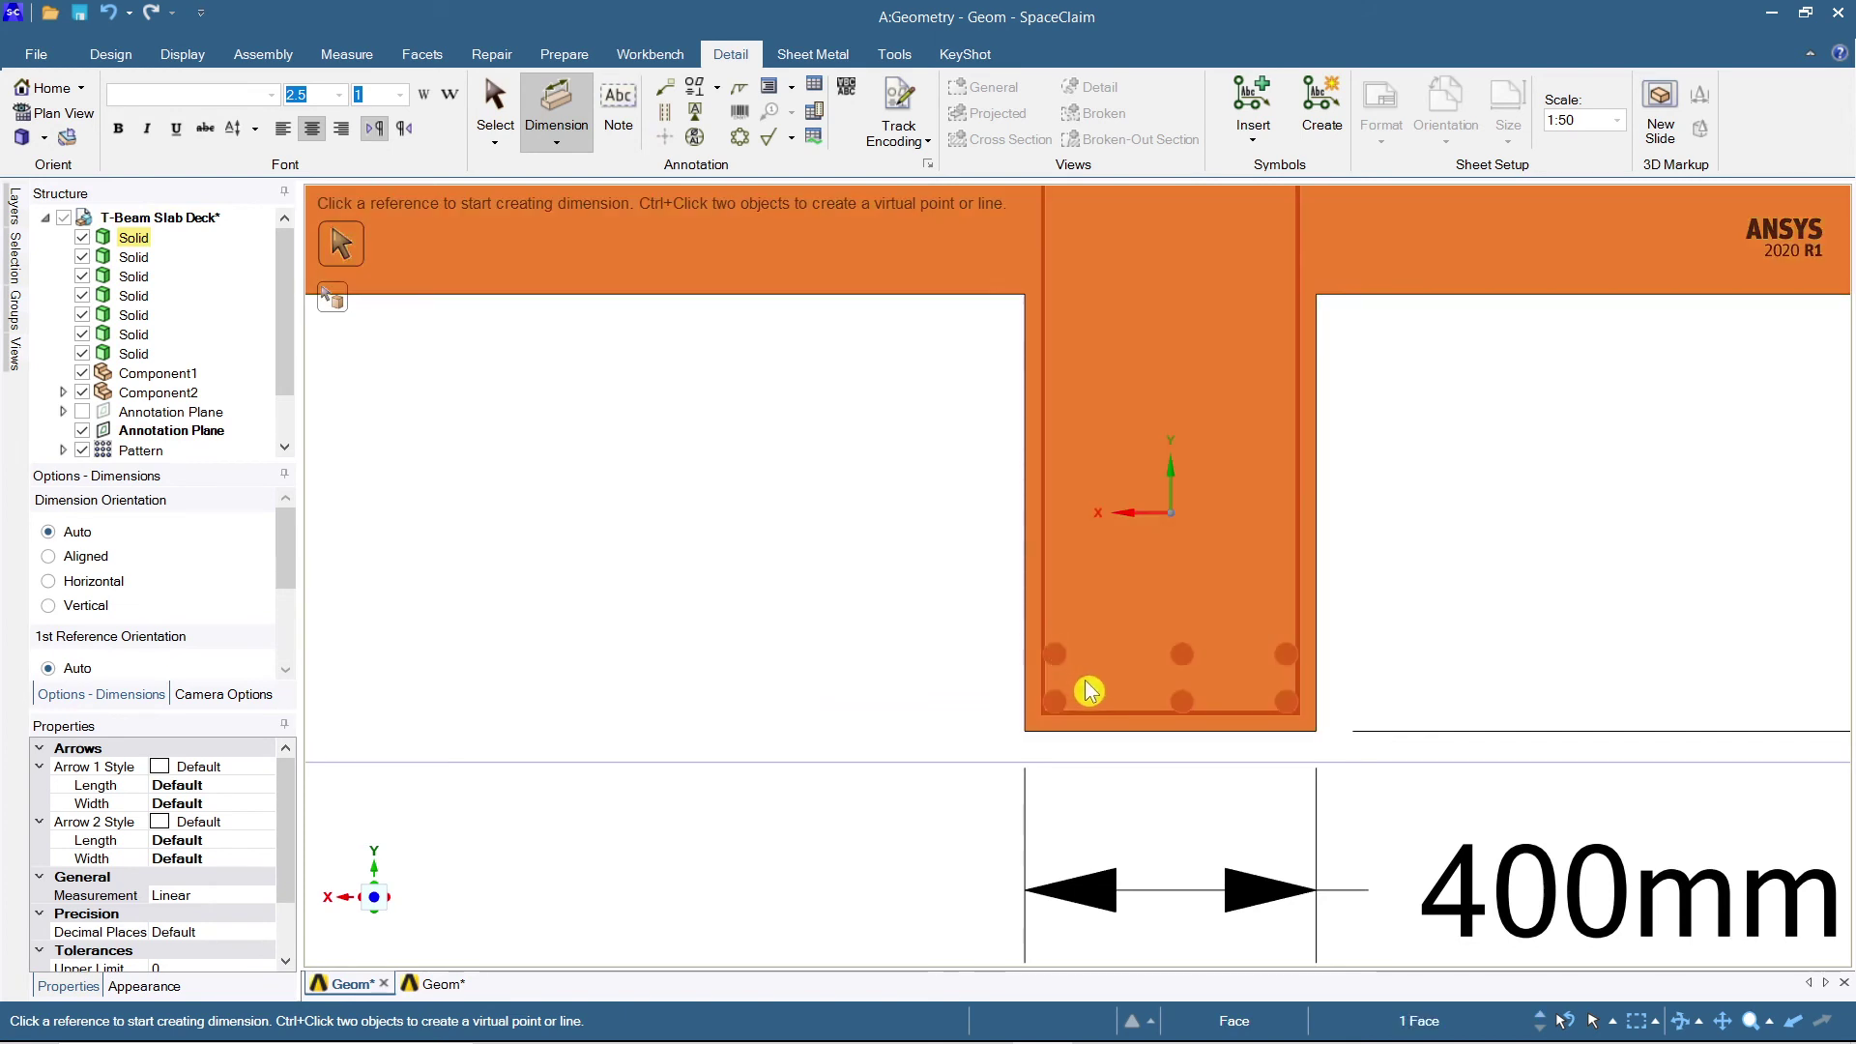
pyautogui.click(1575, 638)
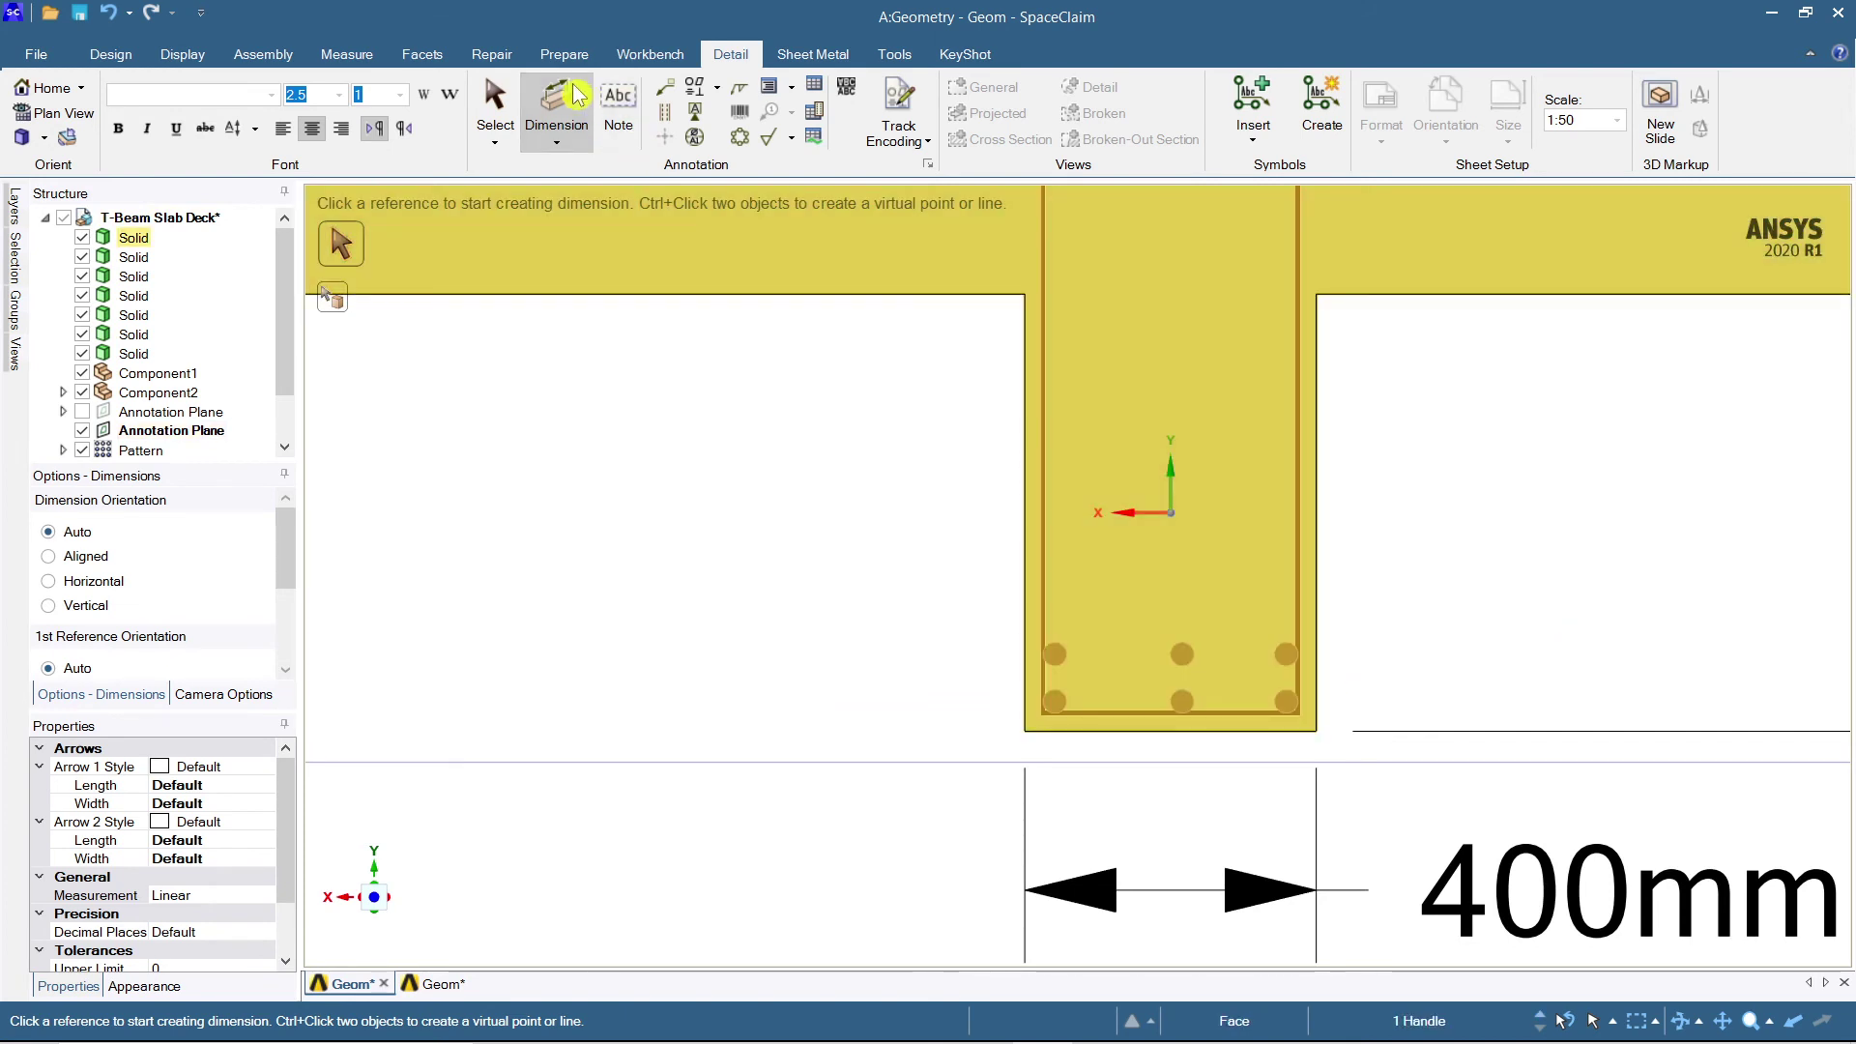
# Label a bottom rebar with a Ø32mm diameter dimension beside the web.
pyautogui.click(1195, 663)
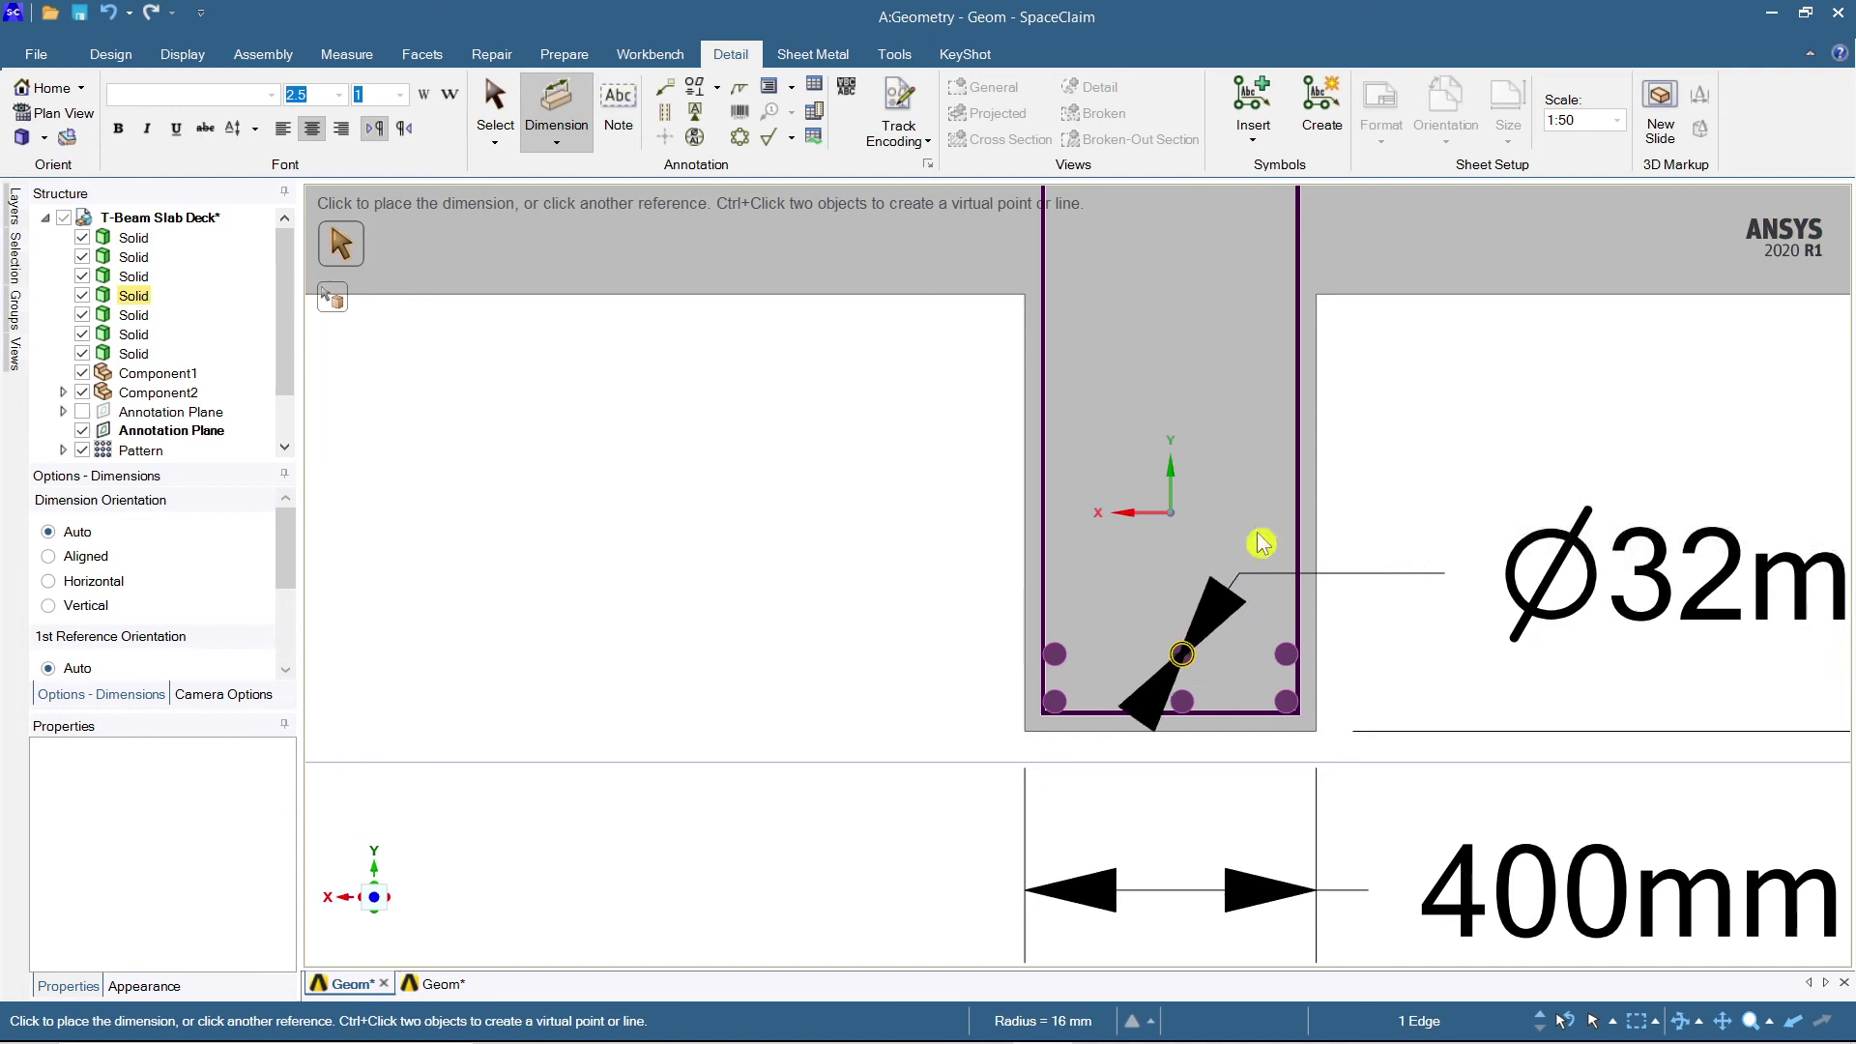
pyautogui.scroll(2, 1338, 444)
pyautogui.scroll(-4, 1344, 444)
pyautogui.scroll(-2, 1344, 445)
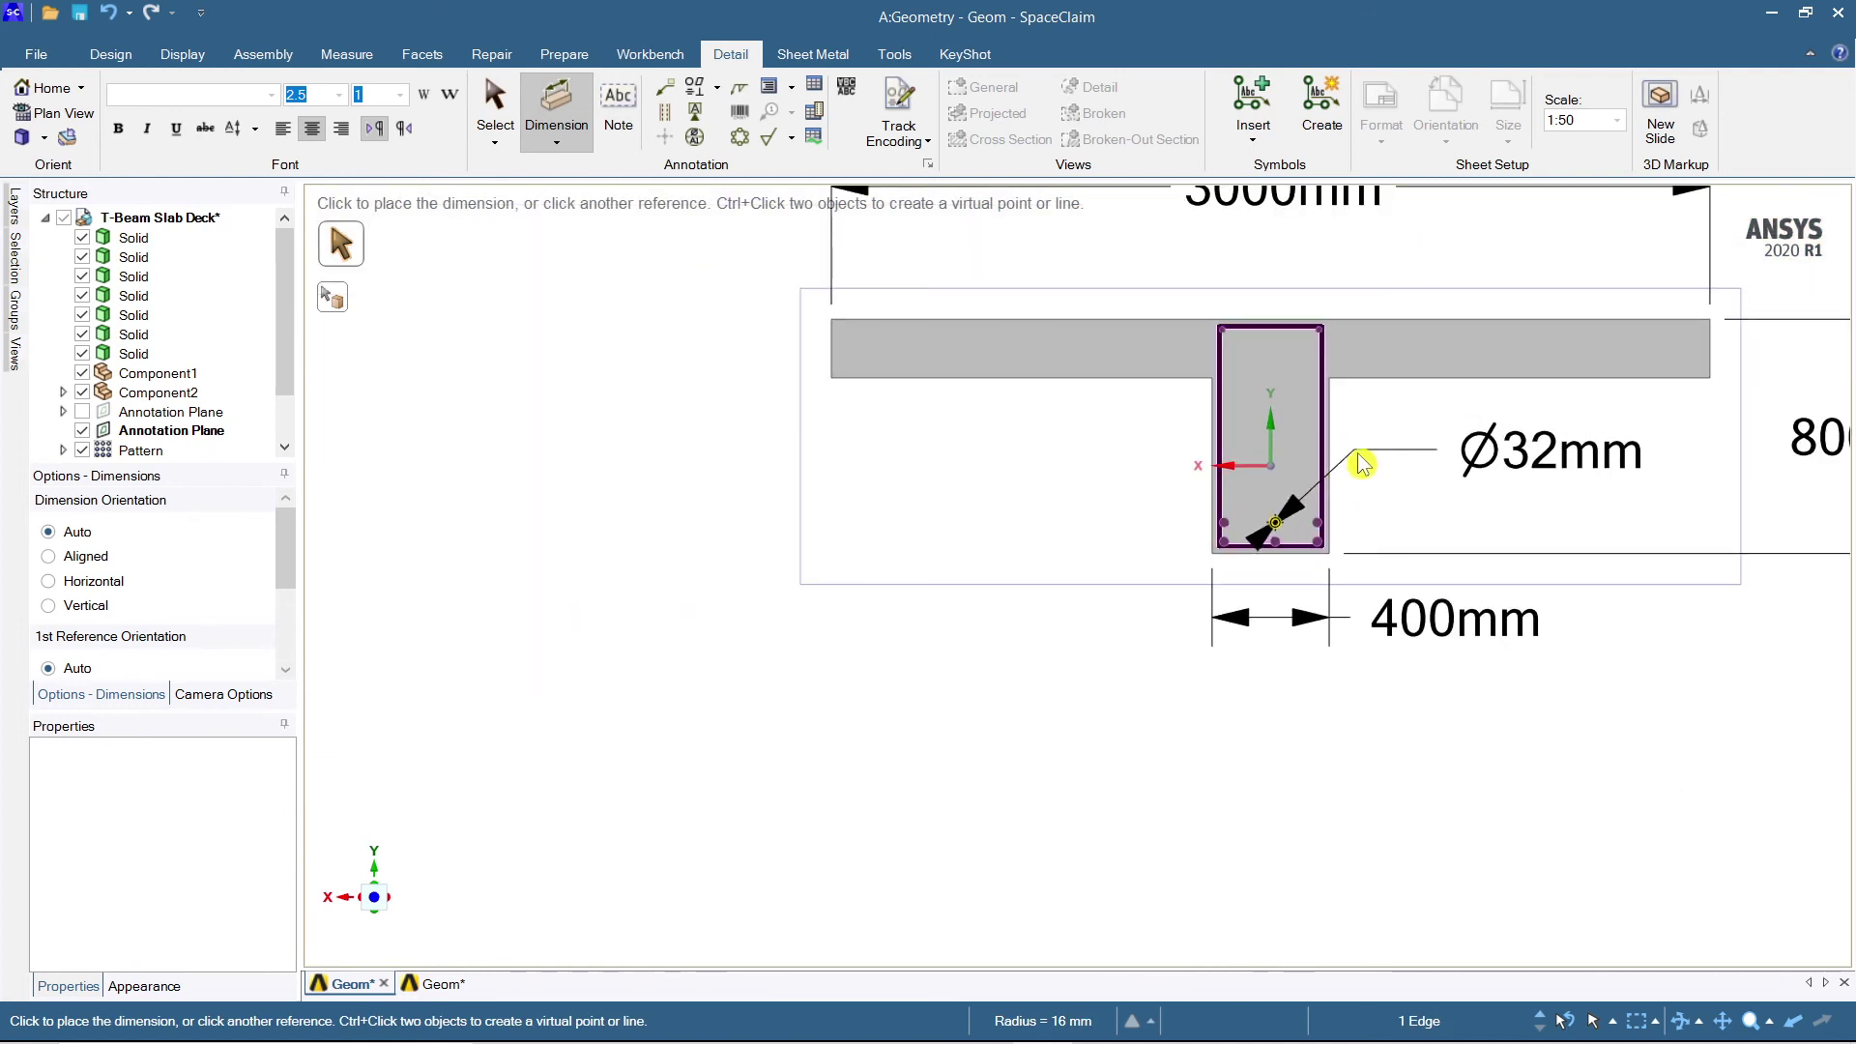
pyautogui.scroll(-1, 1353, 435)
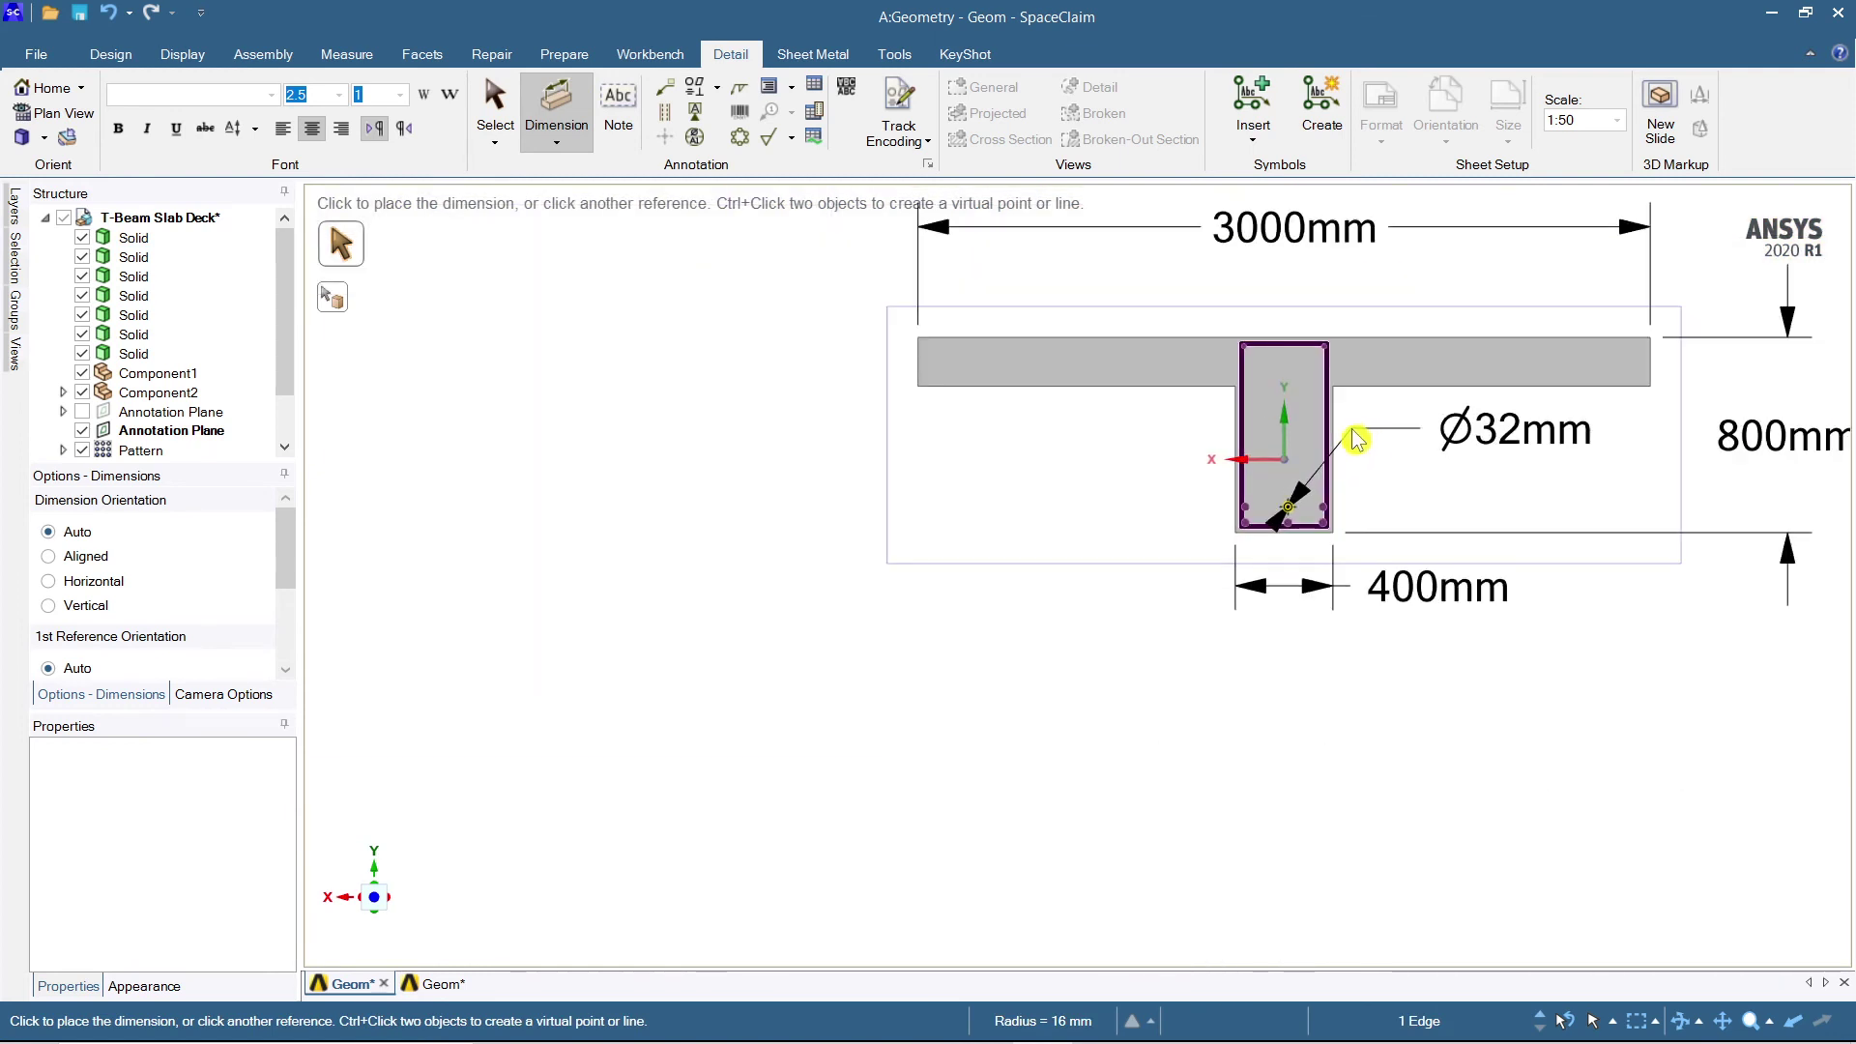
pyautogui.scroll(2, 1347, 434)
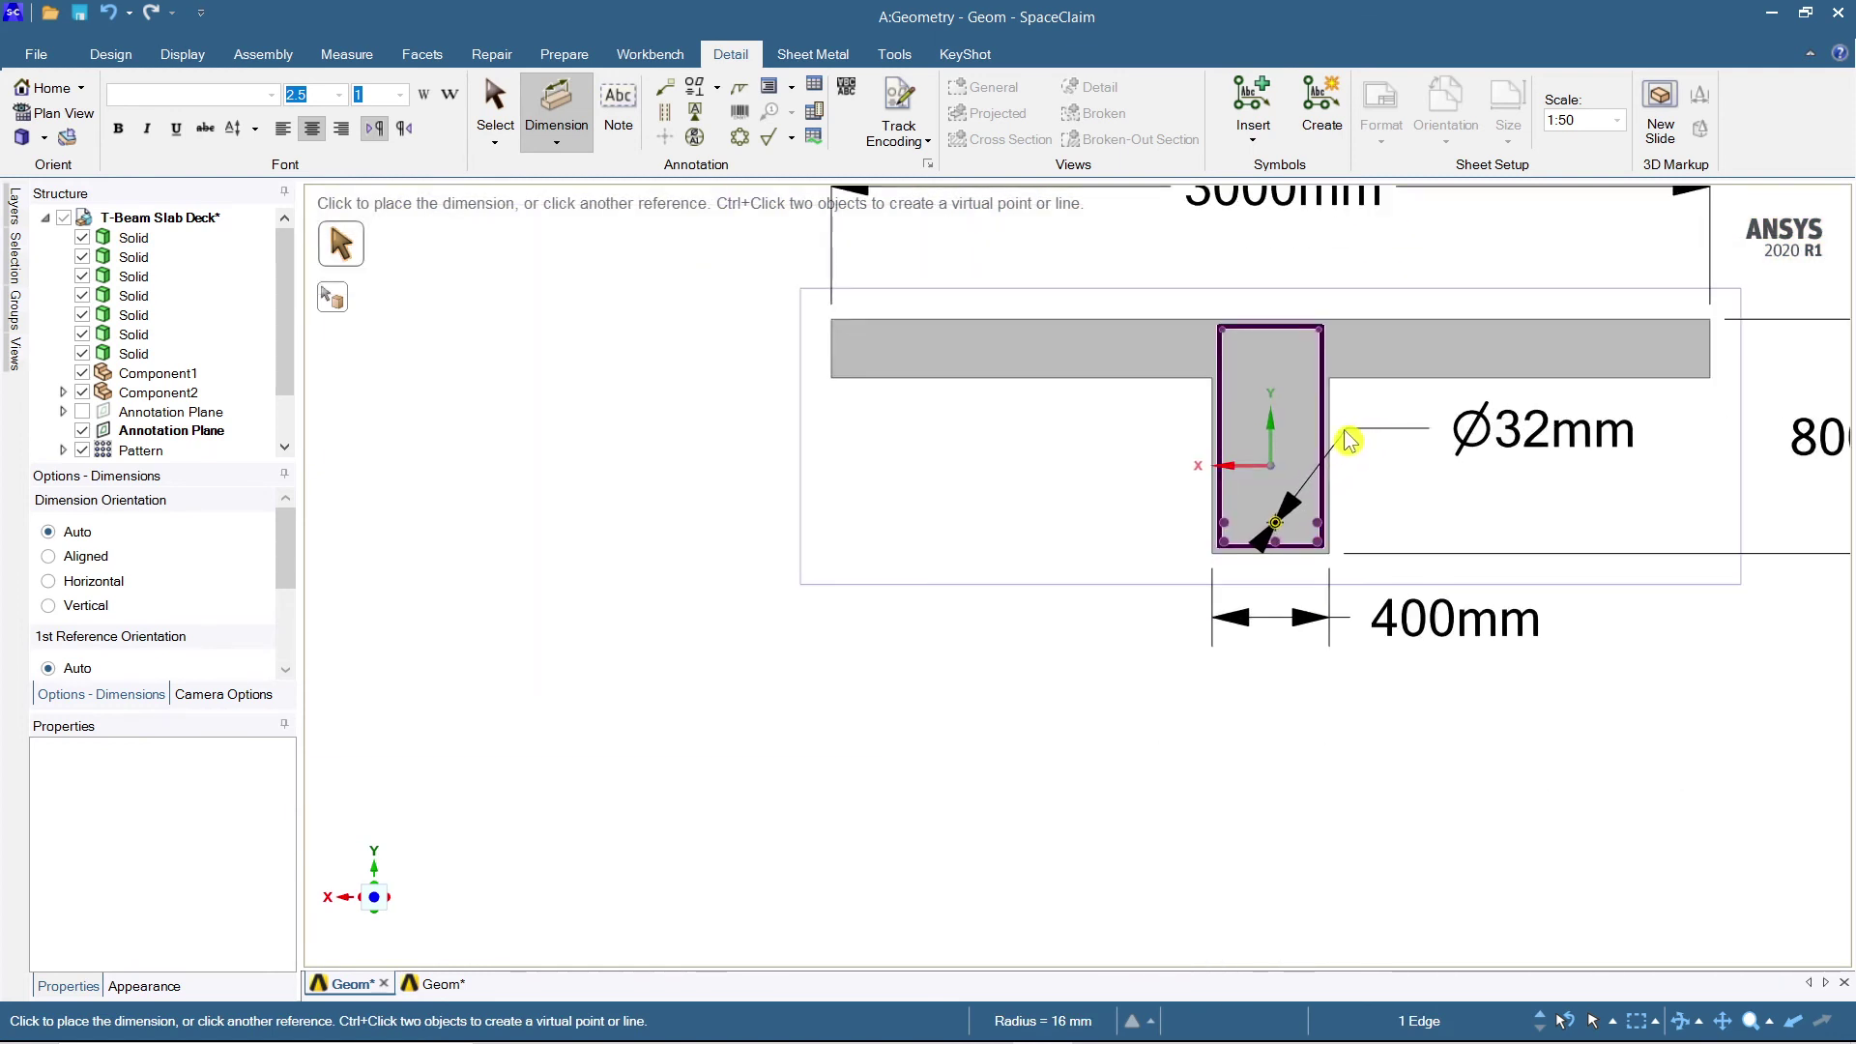
pyautogui.click(1417, 454)
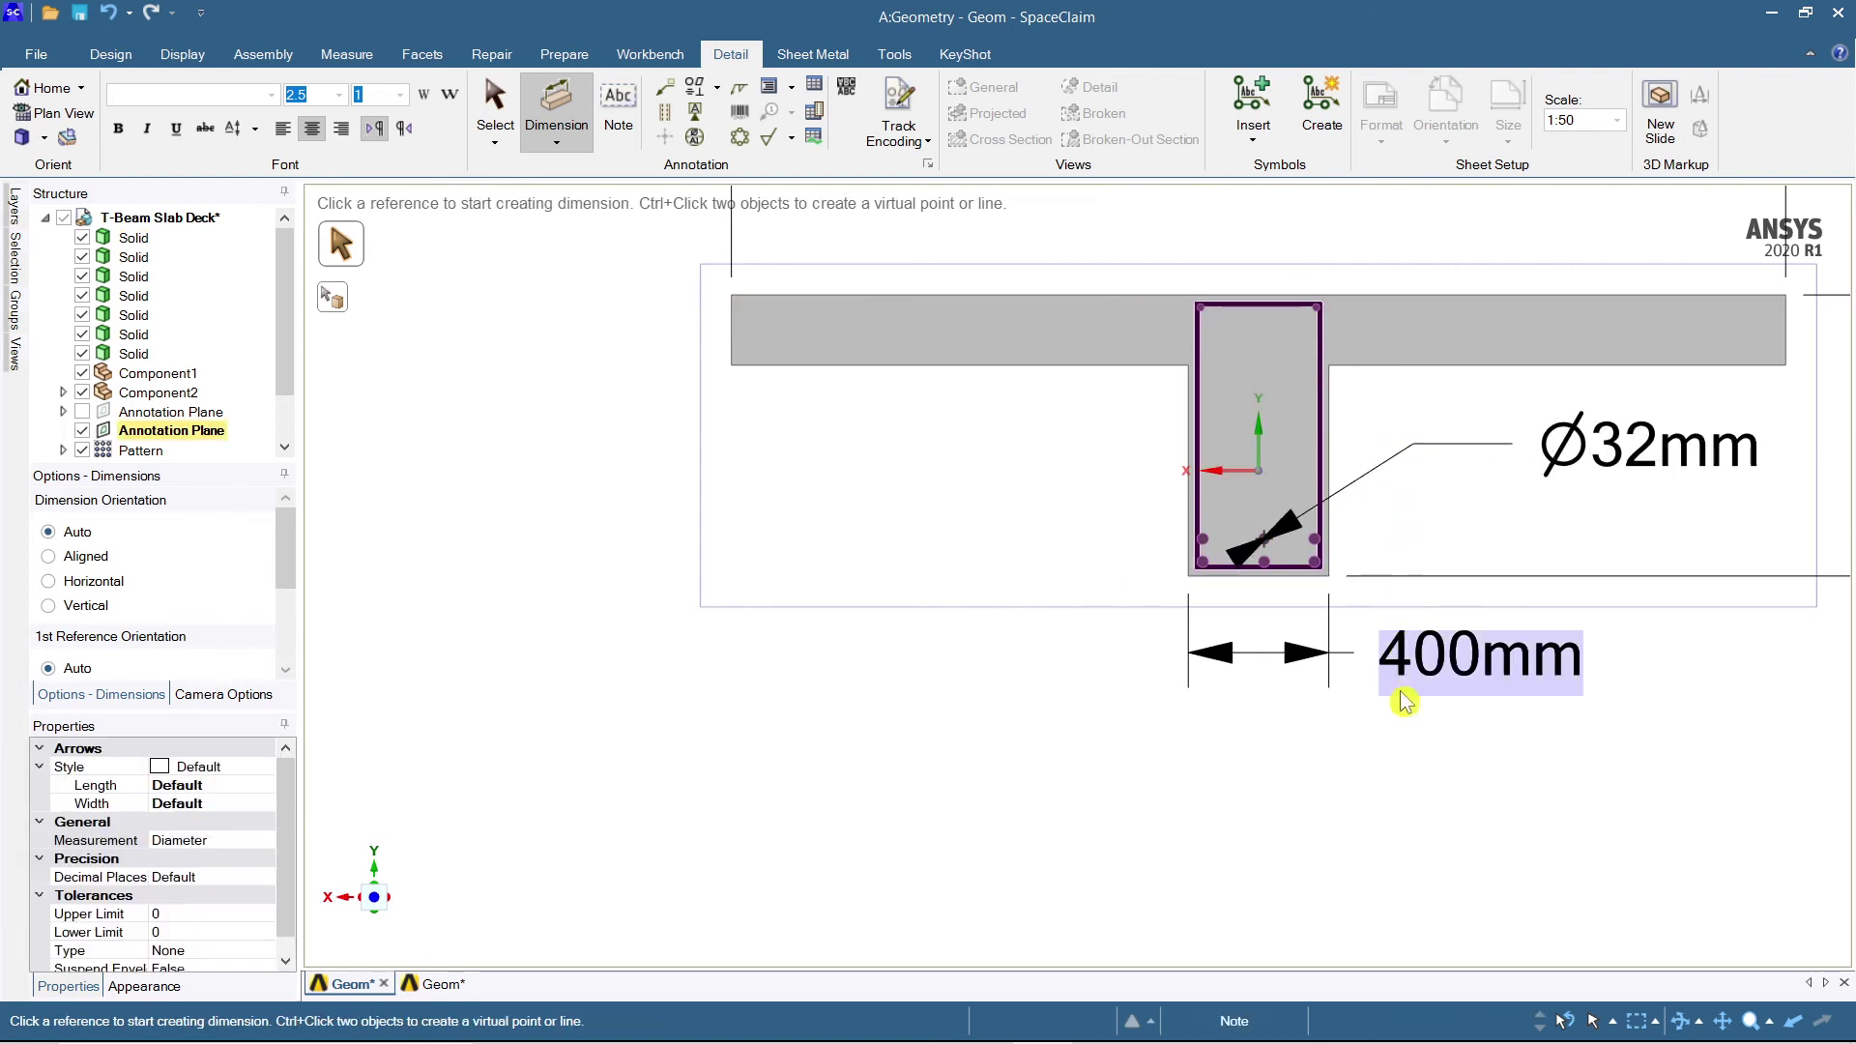
# Add a 775mm depth dimension from the flange top, left of the web.
pyautogui.click(1204, 405)
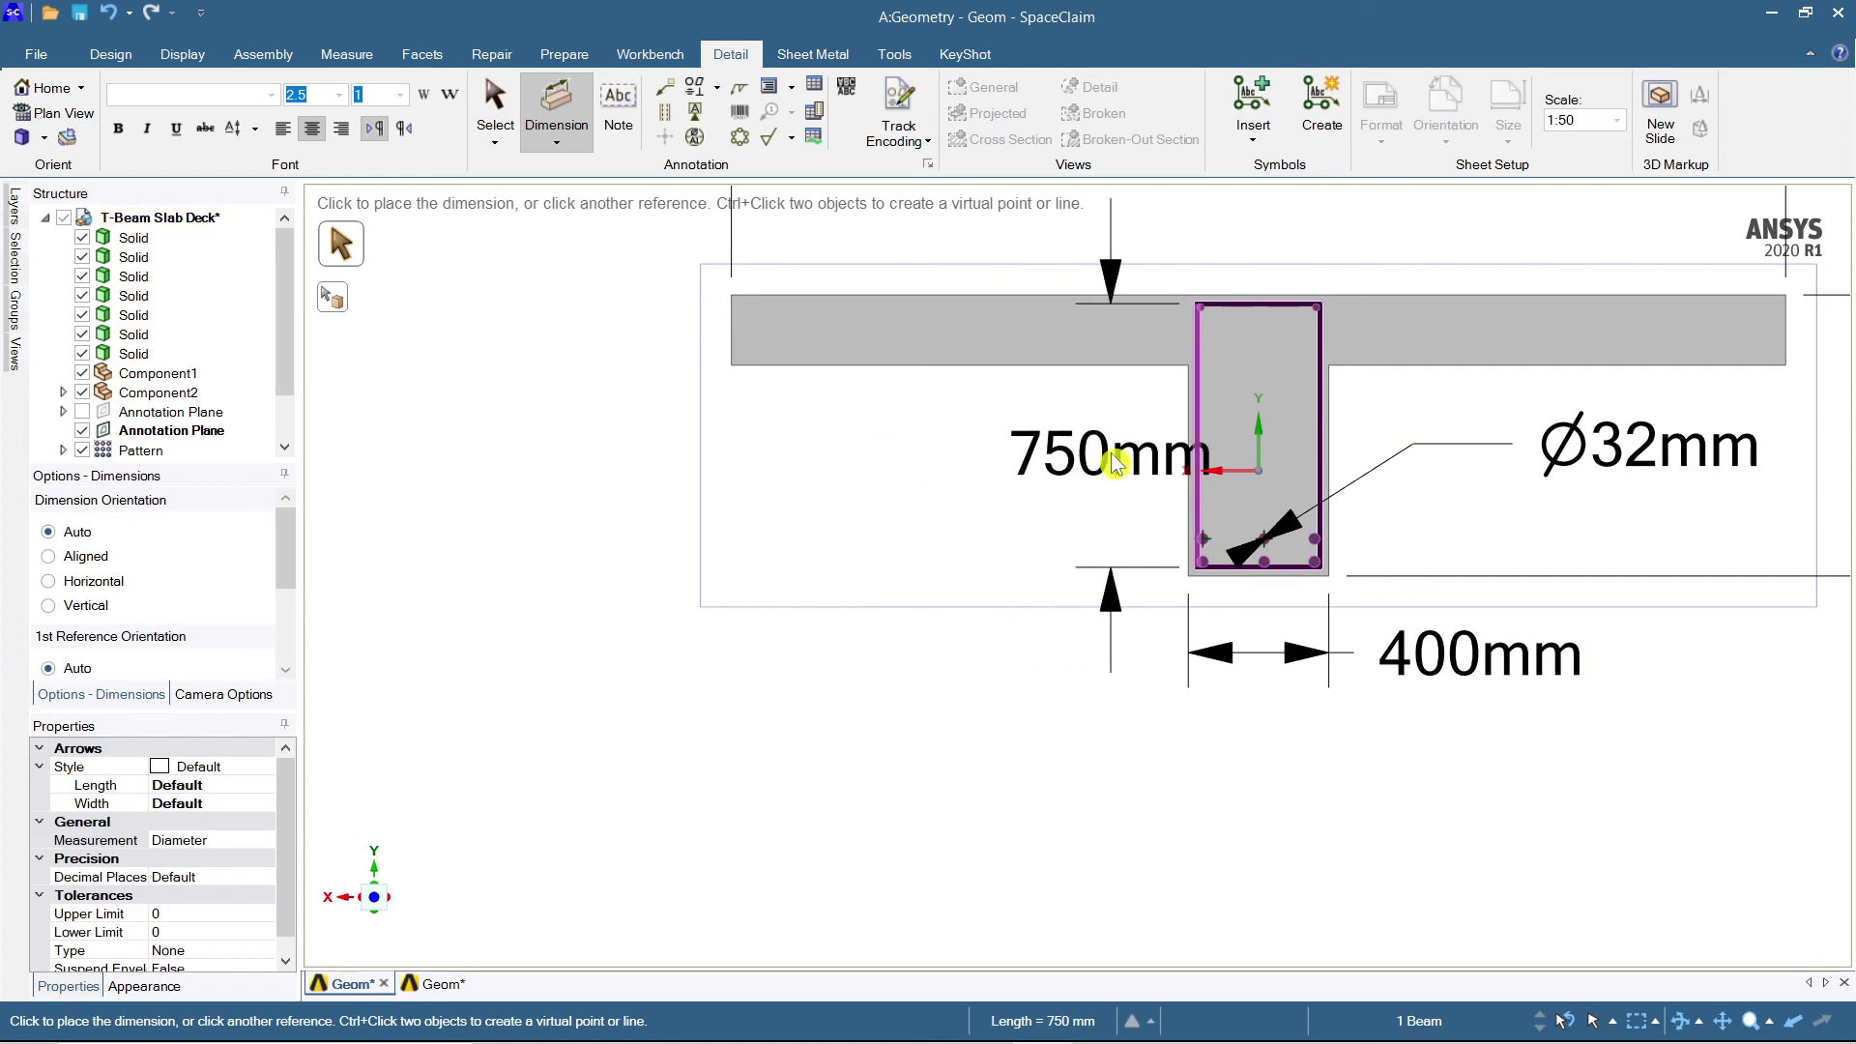
pyautogui.press('Escape')
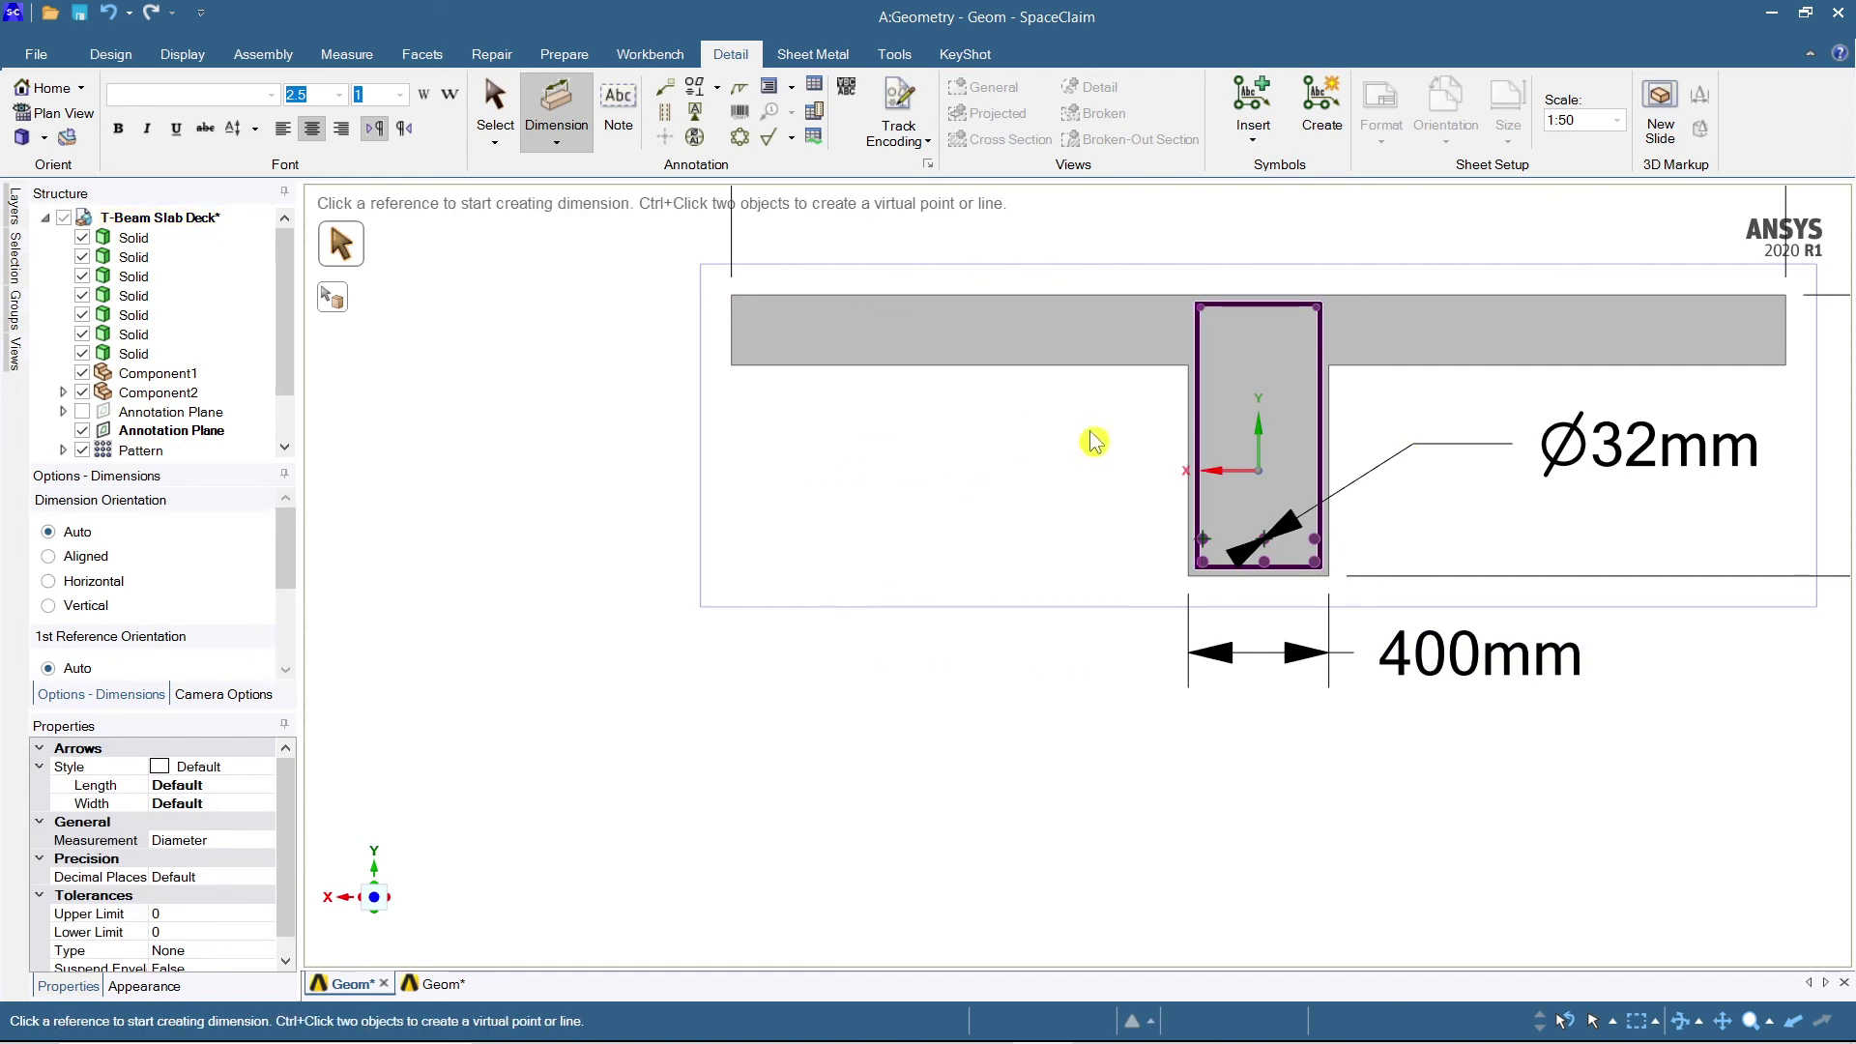
pyautogui.click(1077, 296)
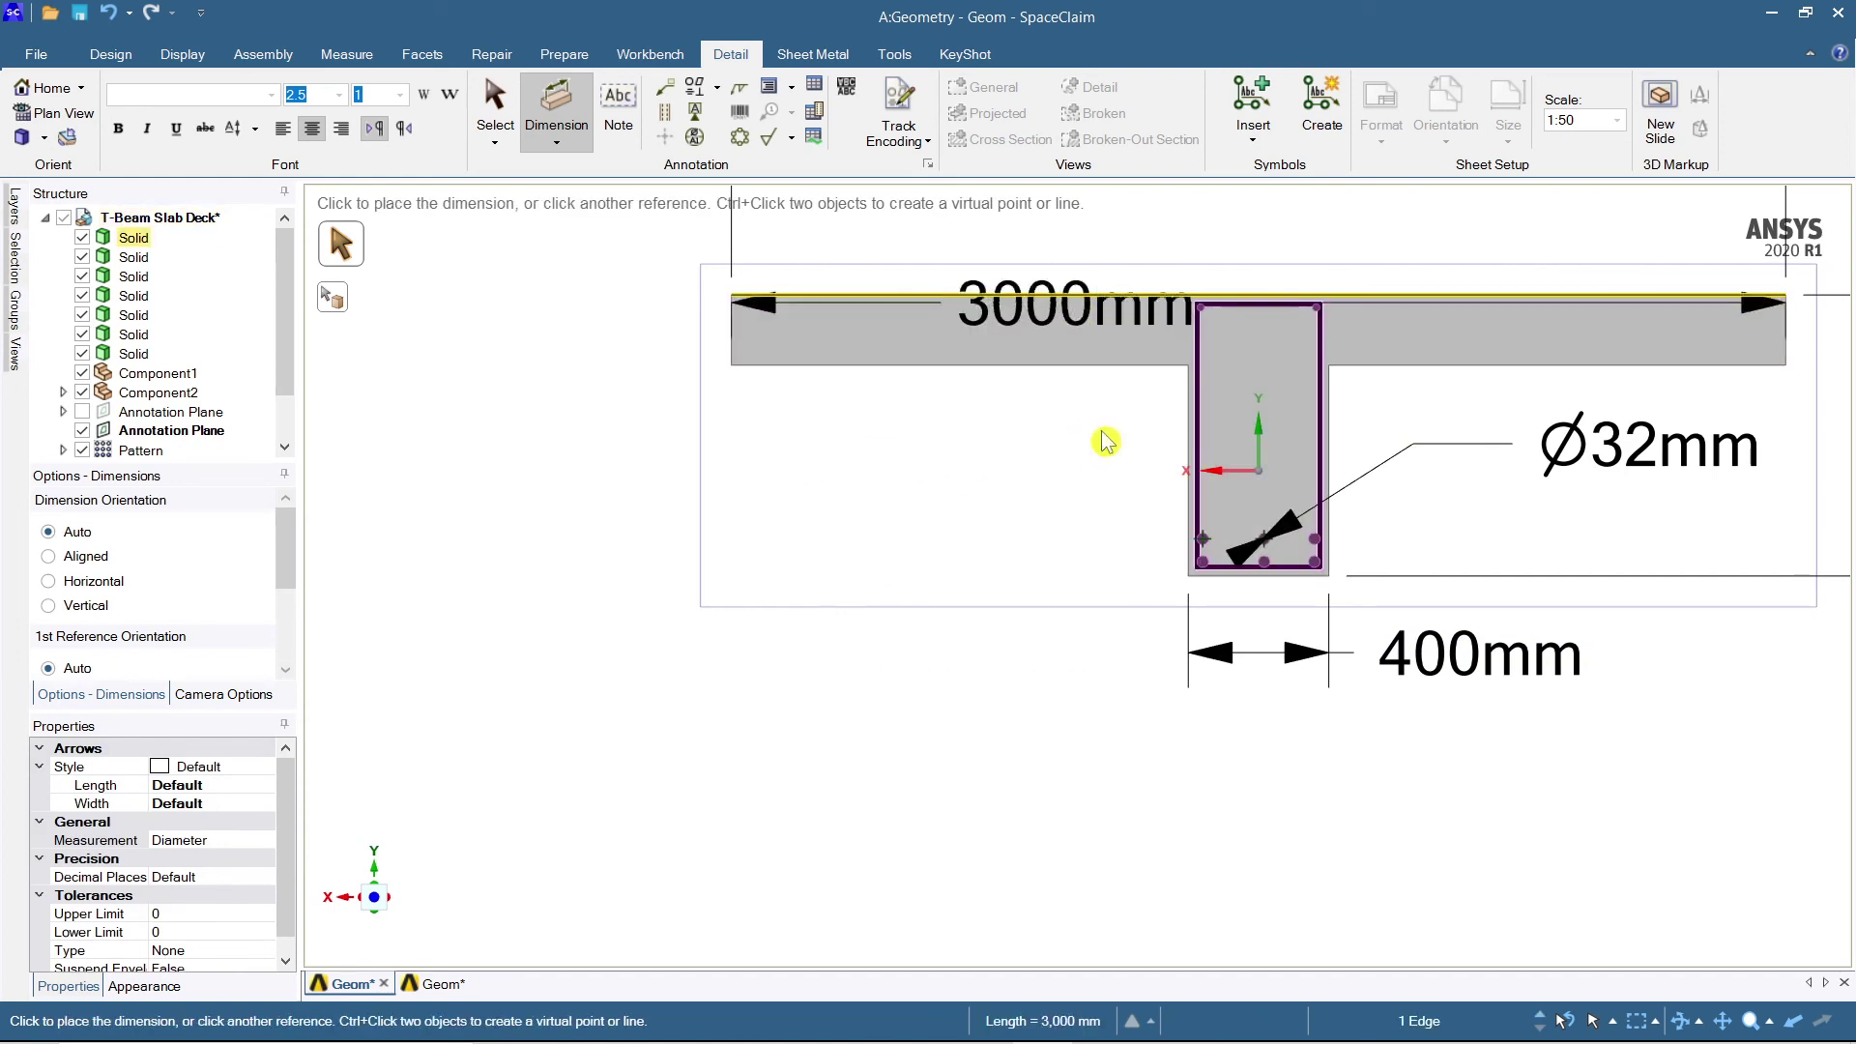
pyautogui.click(1209, 567)
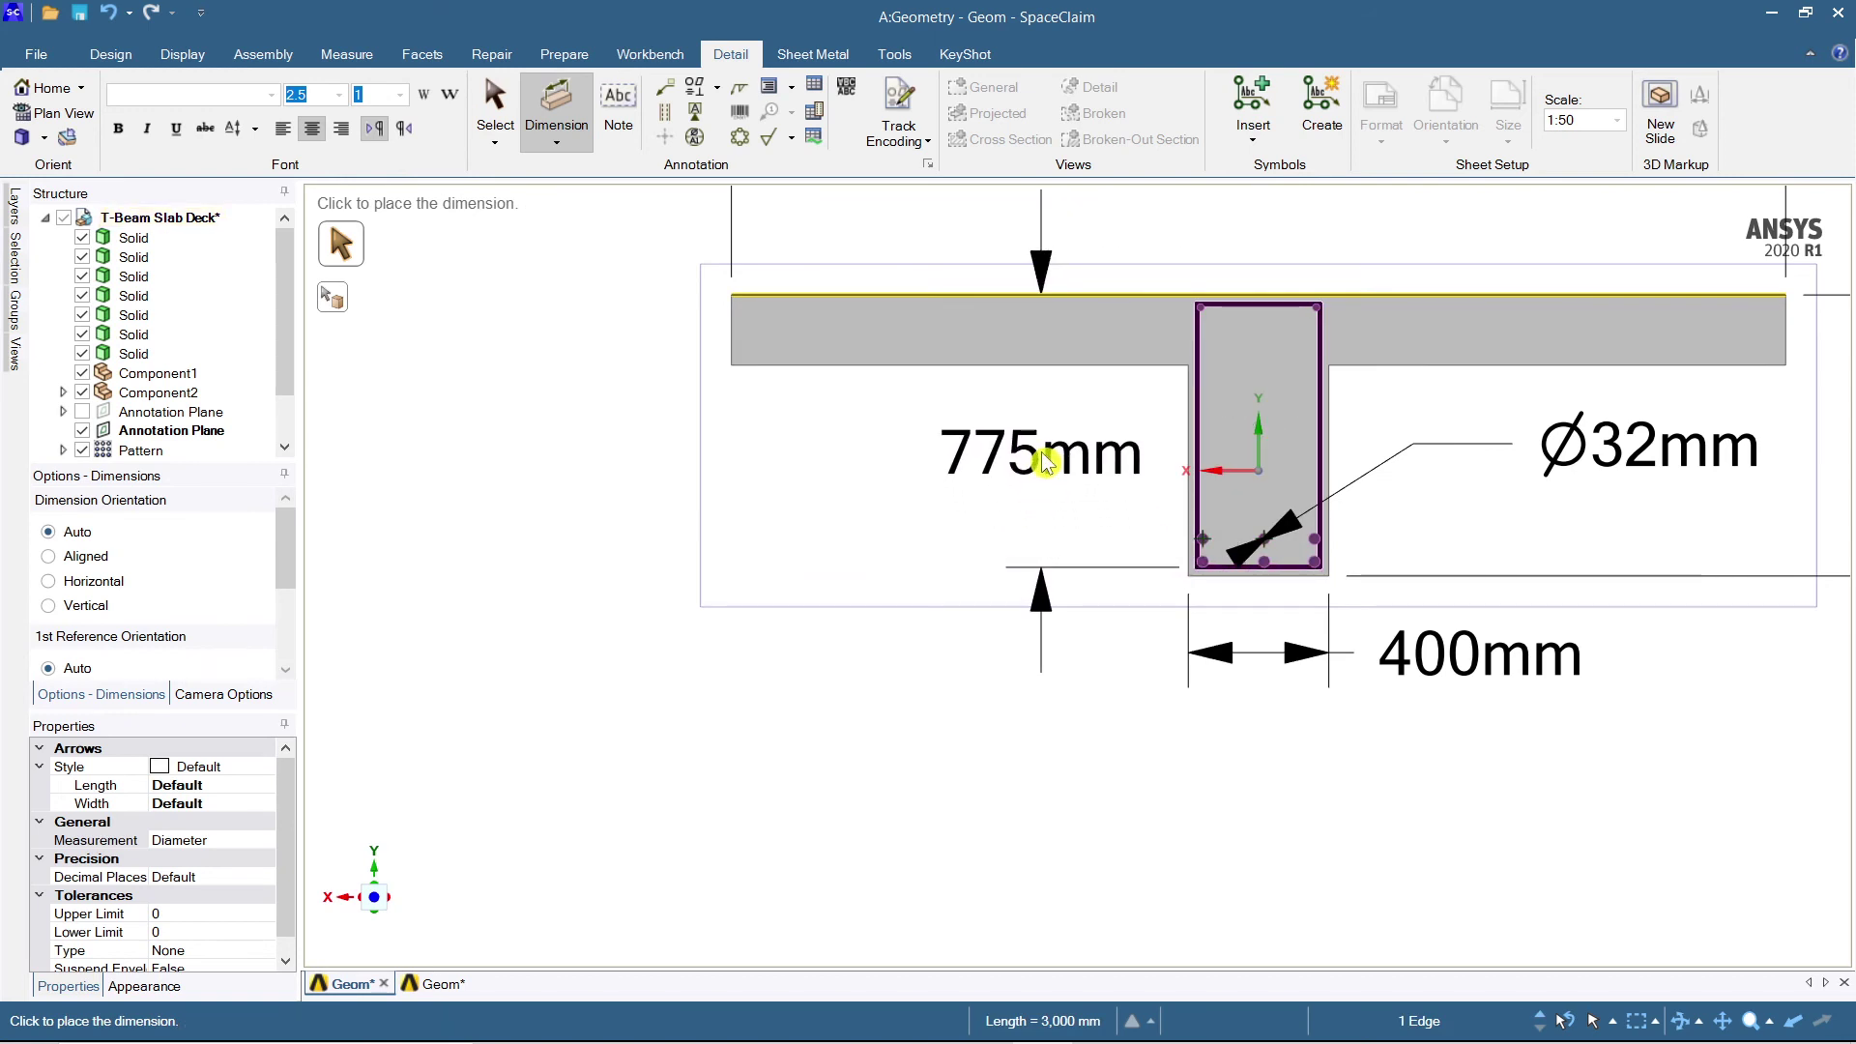
pyautogui.click(1044, 456)
pyautogui.scroll(2, 1347, 568)
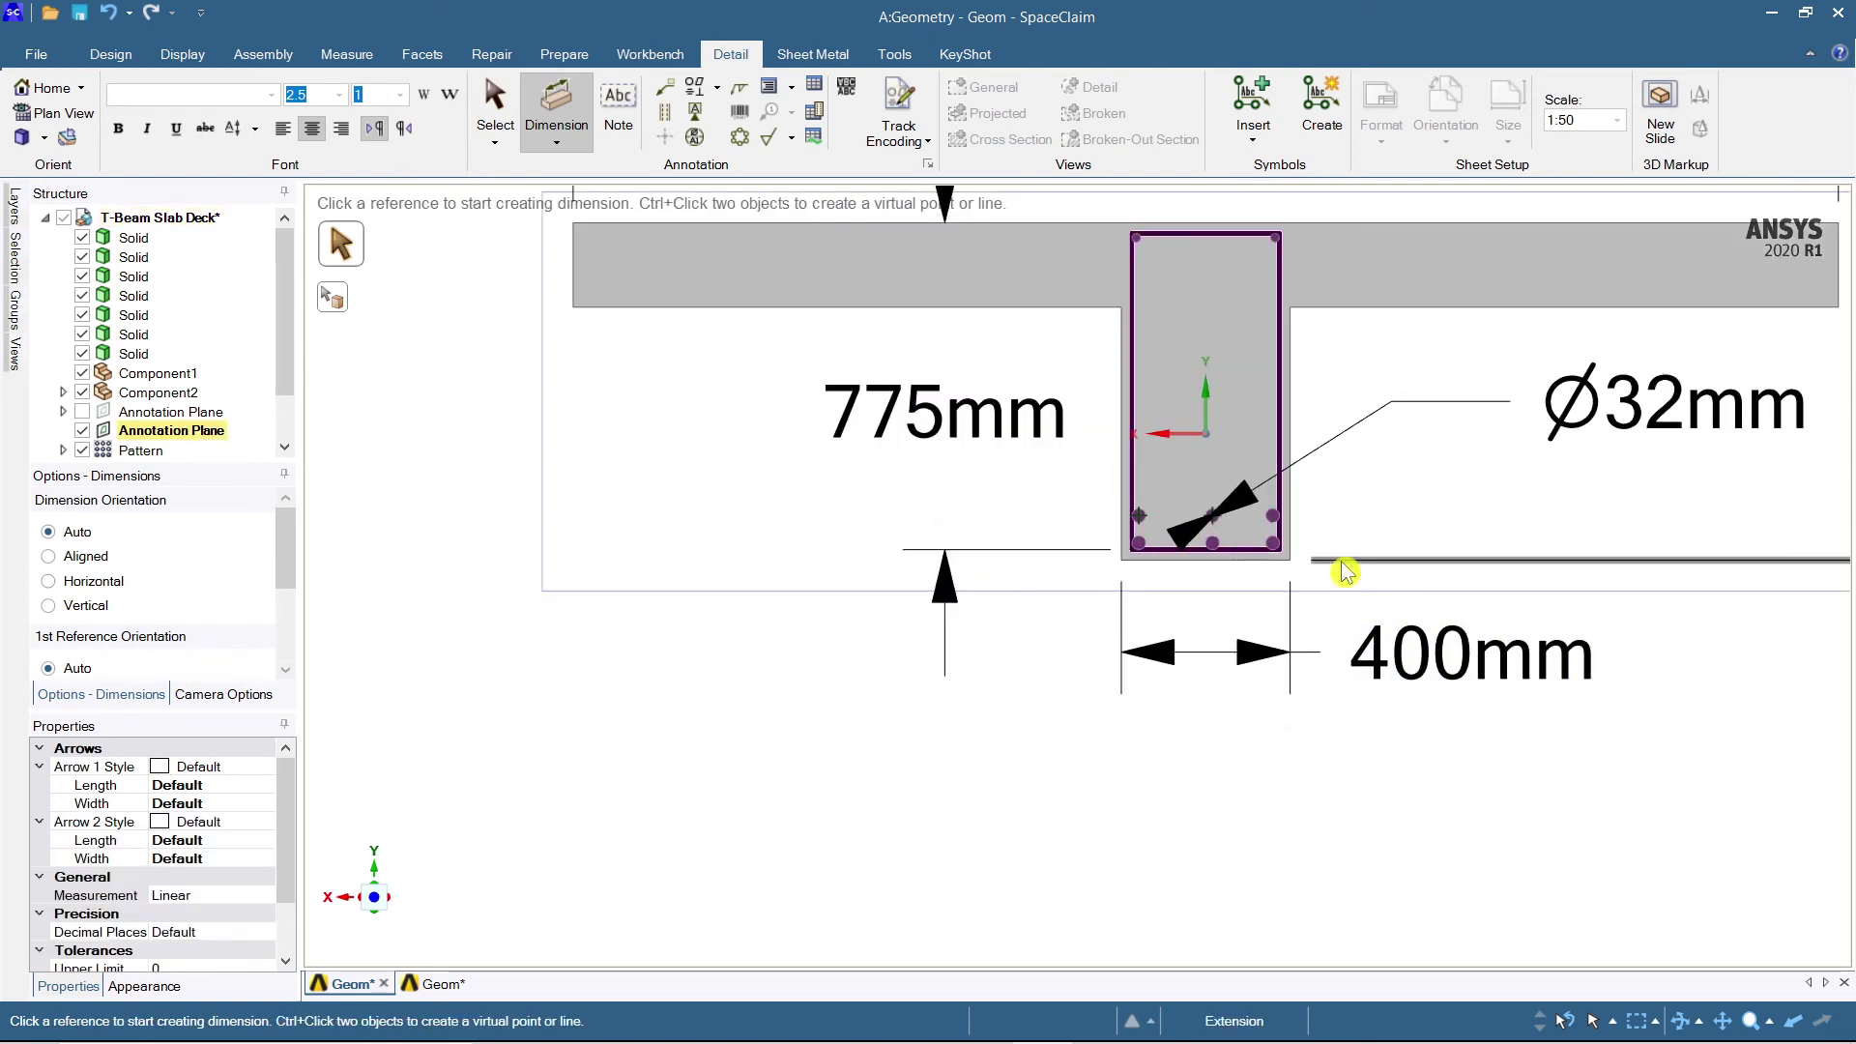
pyautogui.scroll(3, 1262, 556)
pyautogui.scroll(3, 1132, 505)
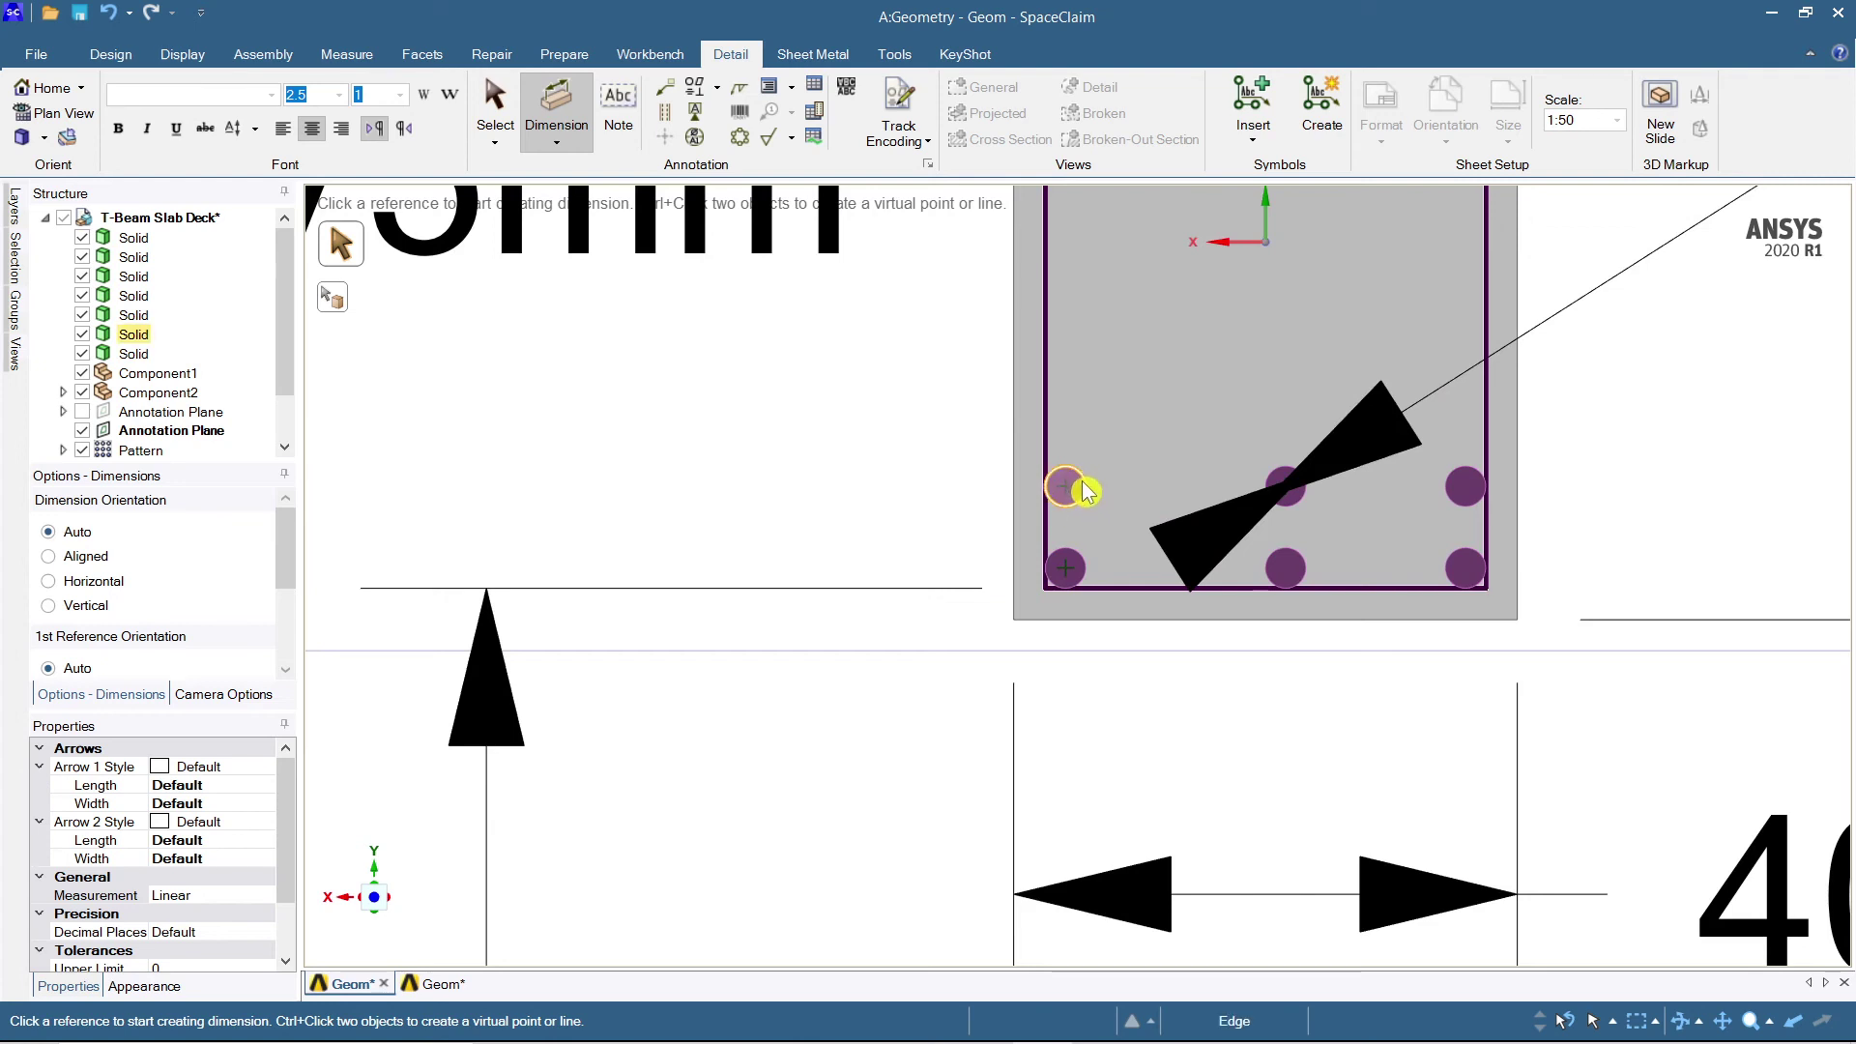
# Abandon the bar-spacing dimension between the left and middle rebars.
pyautogui.click(1088, 491)
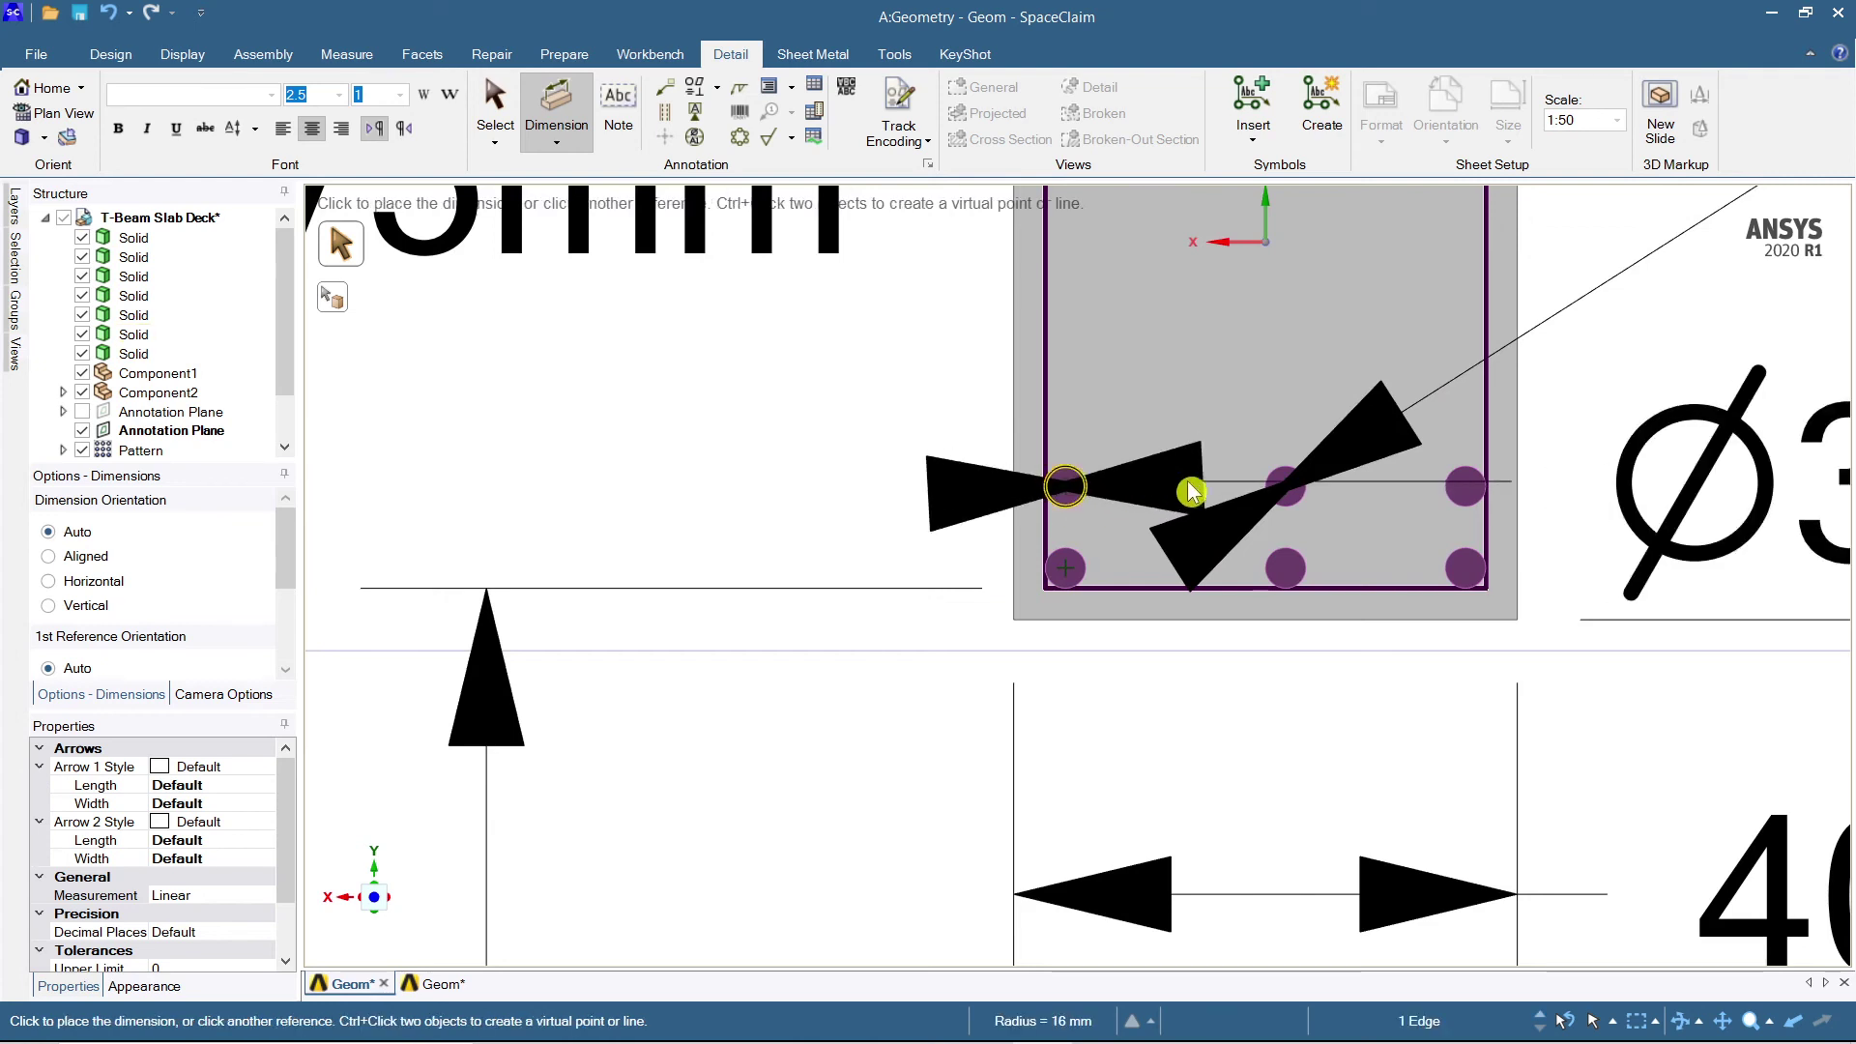
pyautogui.click(1272, 492)
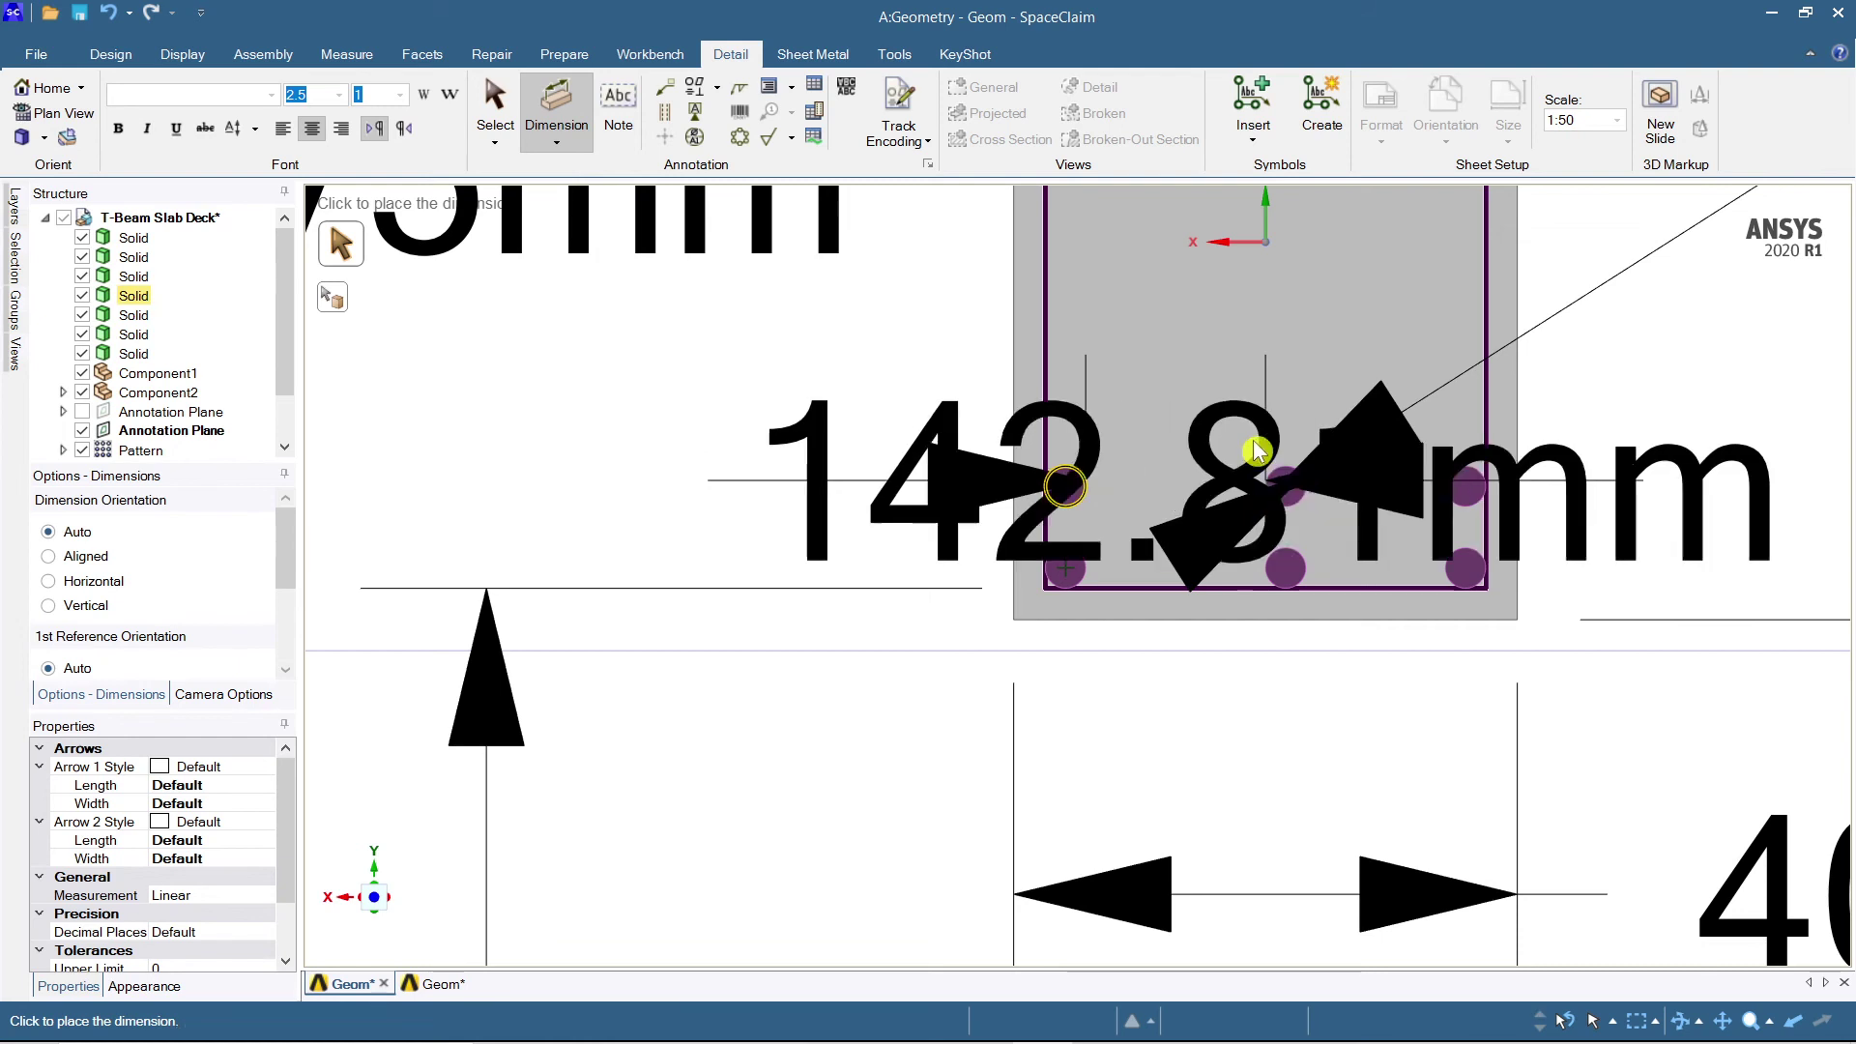
pyautogui.scroll(3, 1244, 373)
pyautogui.scroll(-1, 1170, 546)
pyautogui.scroll(-3, 1172, 554)
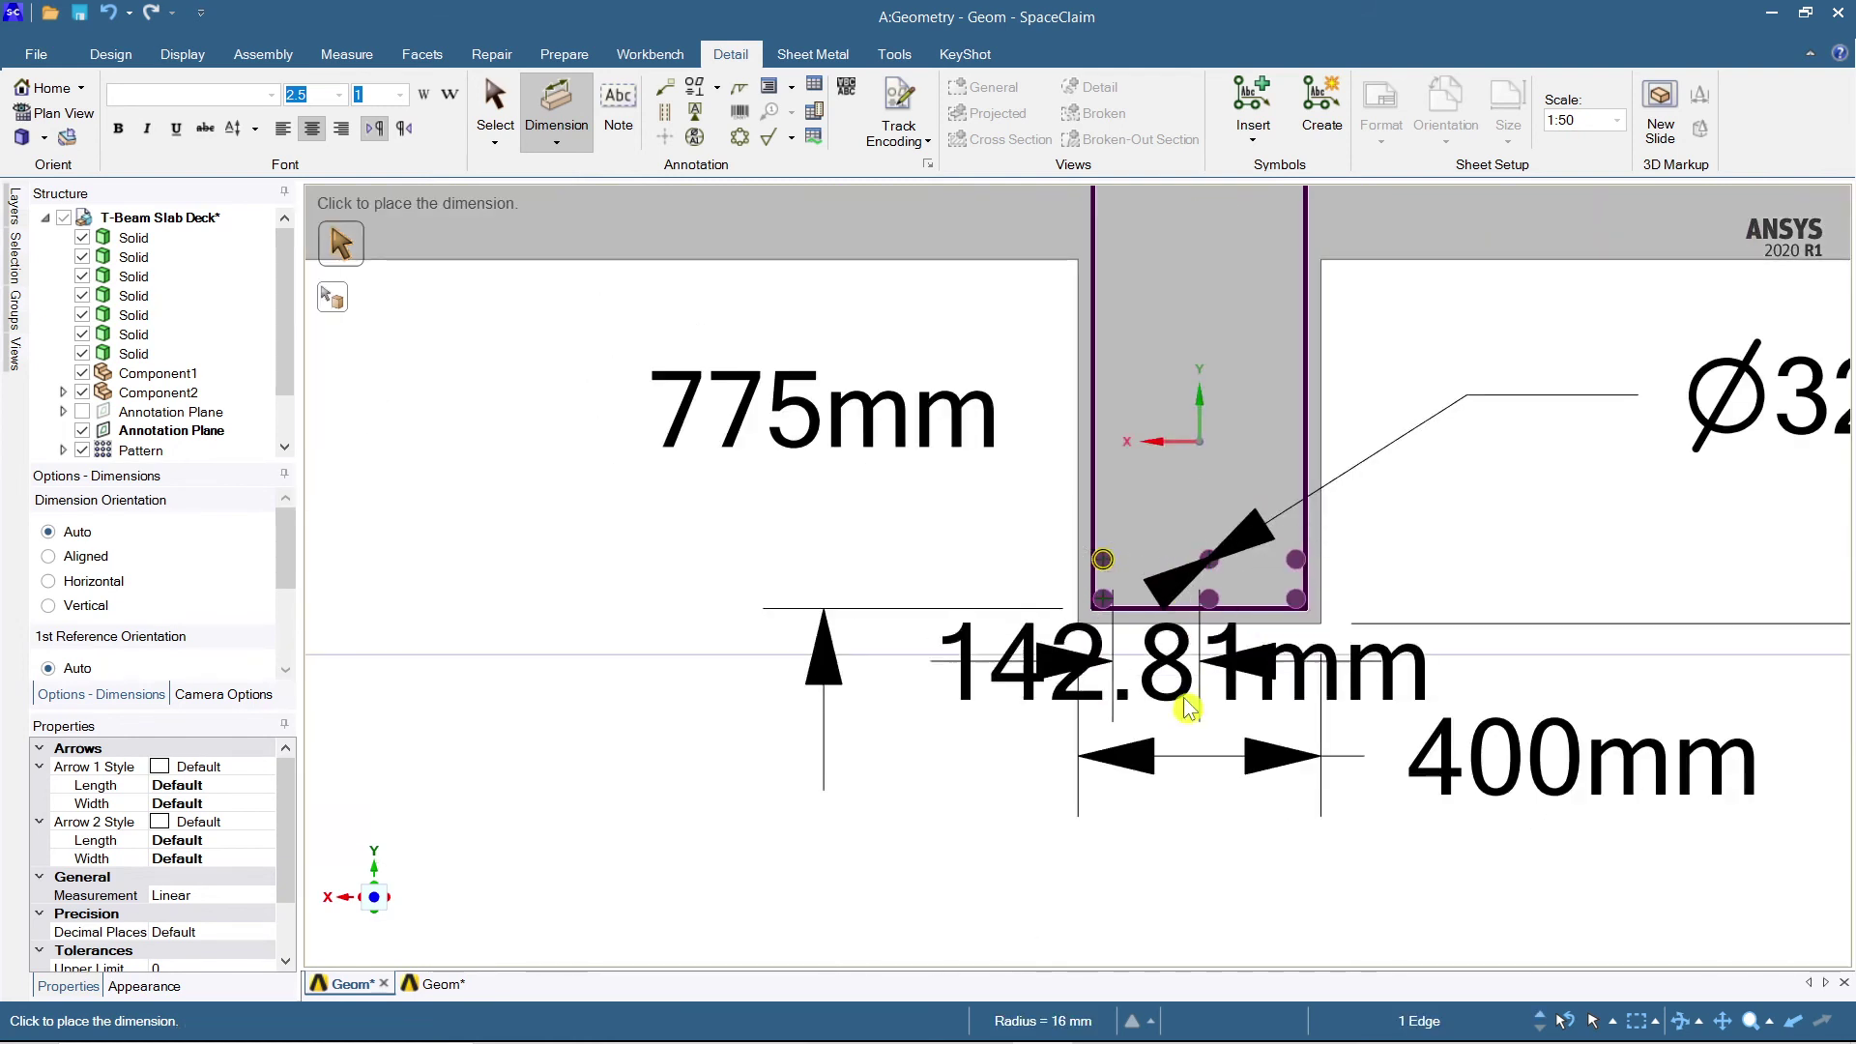
pyautogui.scroll(2, 1181, 930)
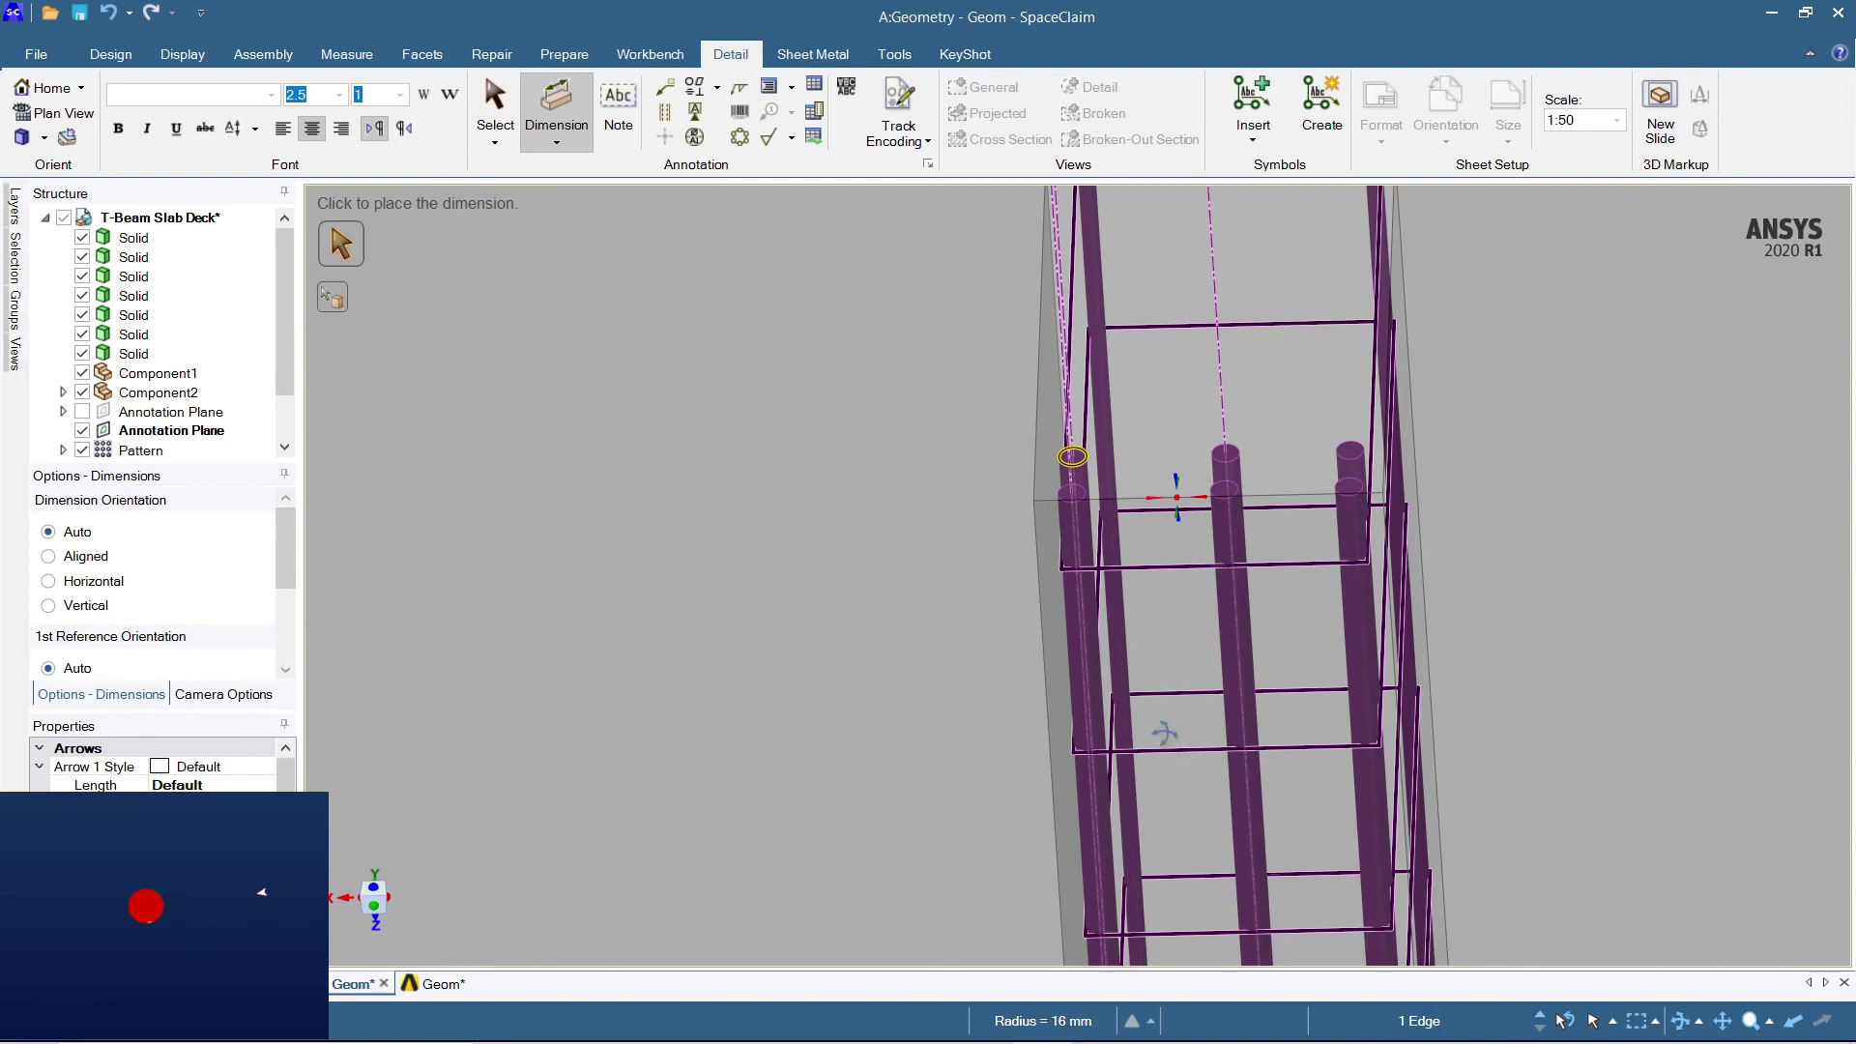
pyautogui.click(1134, 664)
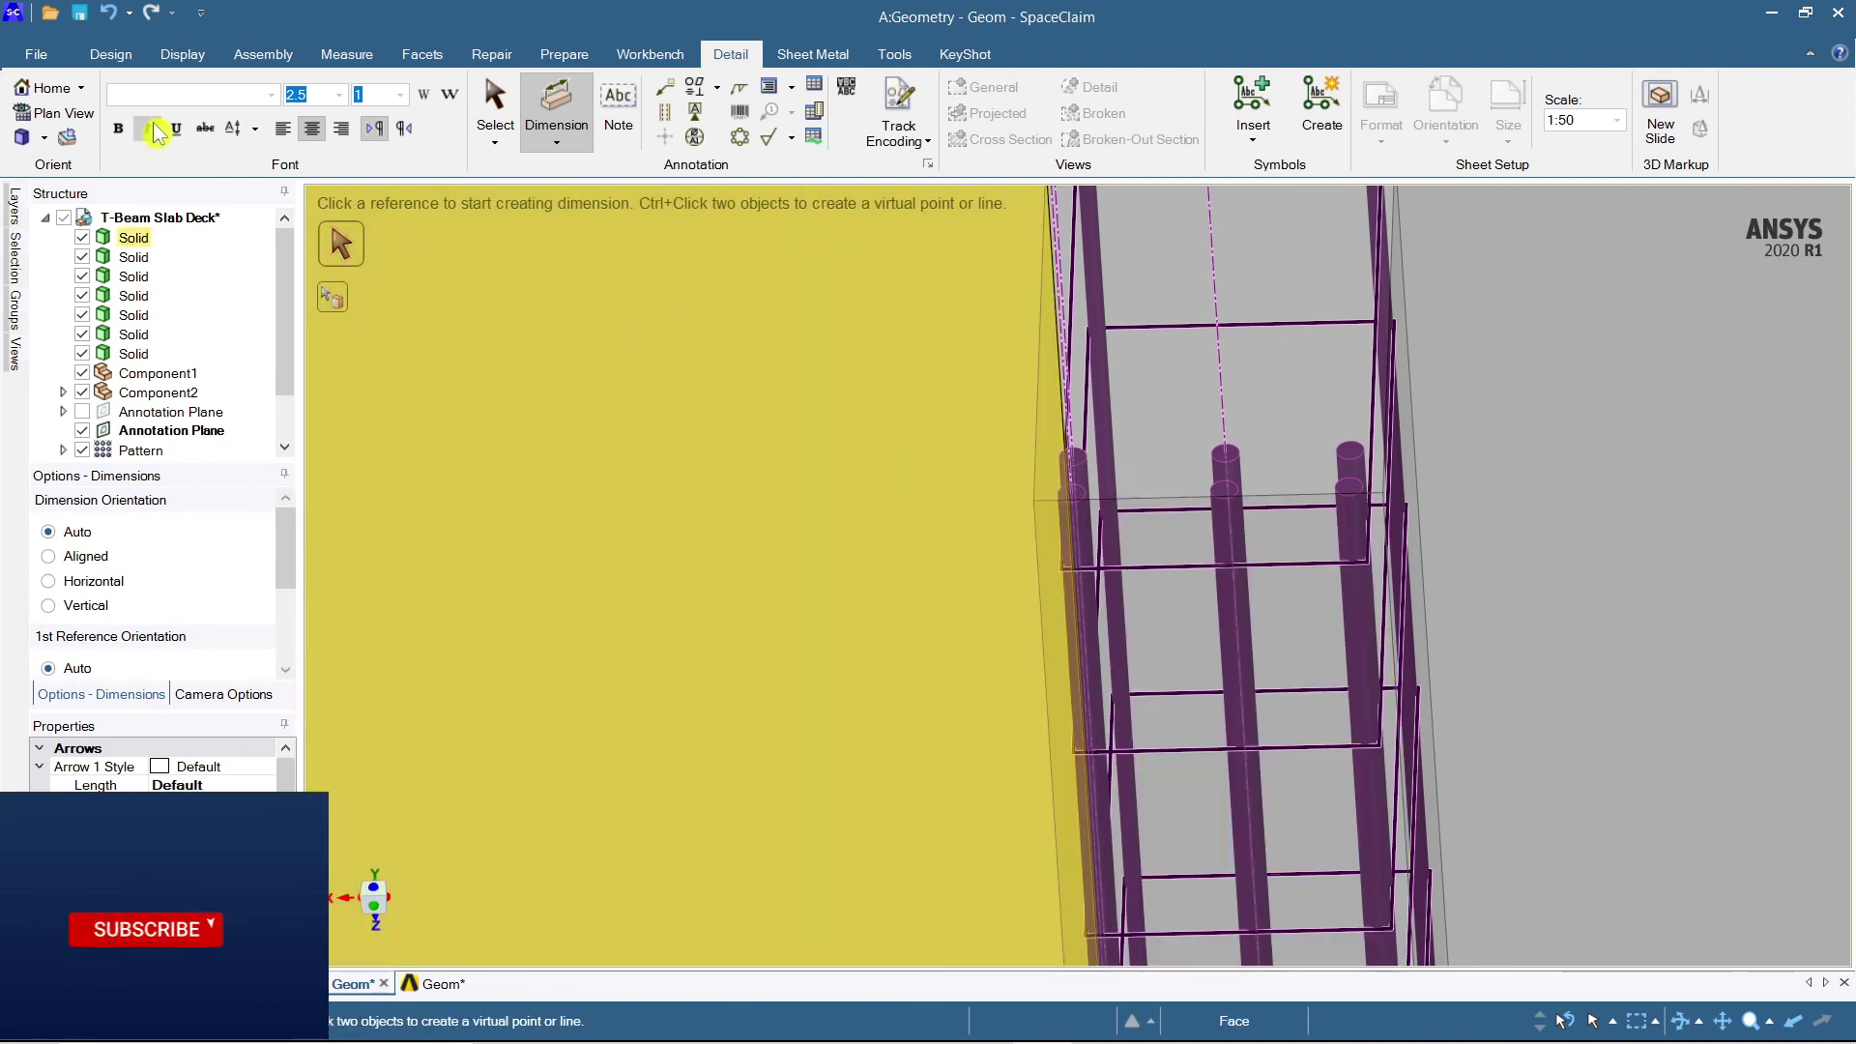
# Turn the view to the Z axis so the section reads level and unmirrored.
pyautogui.scroll(3, 844, 465)
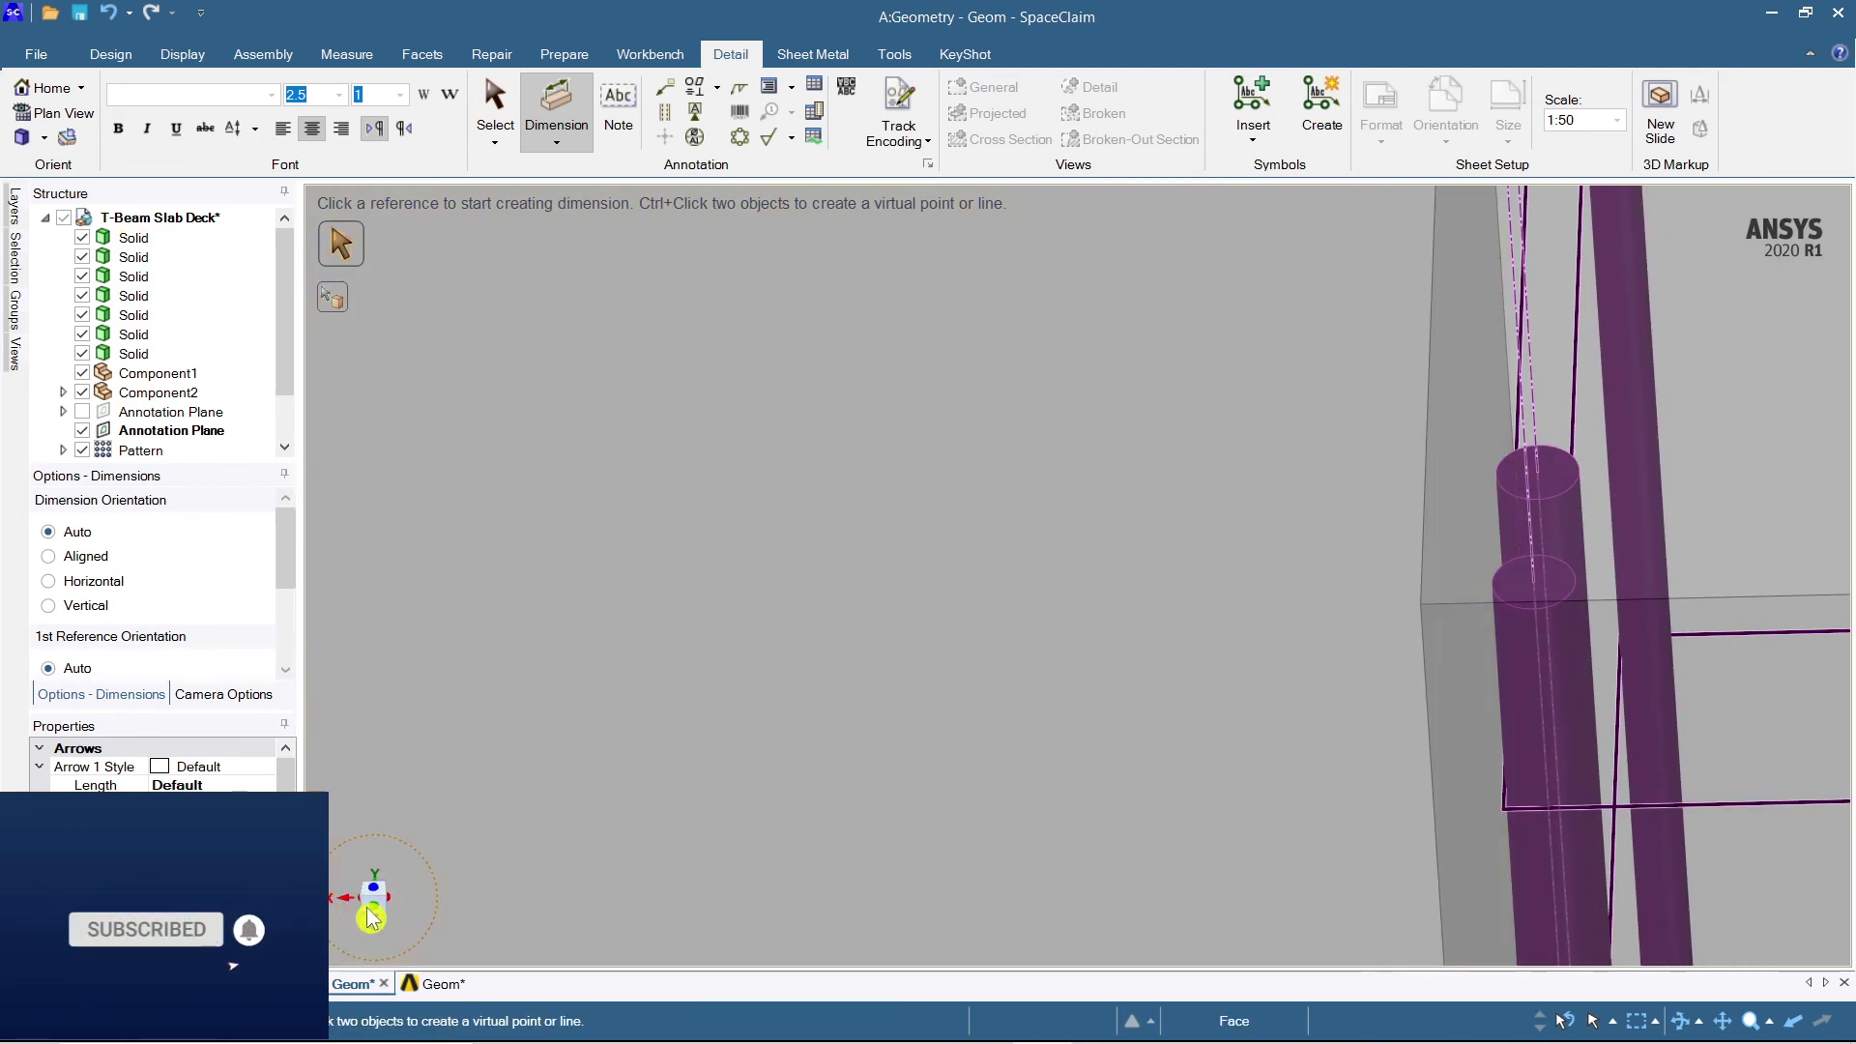
pyautogui.click(376, 912)
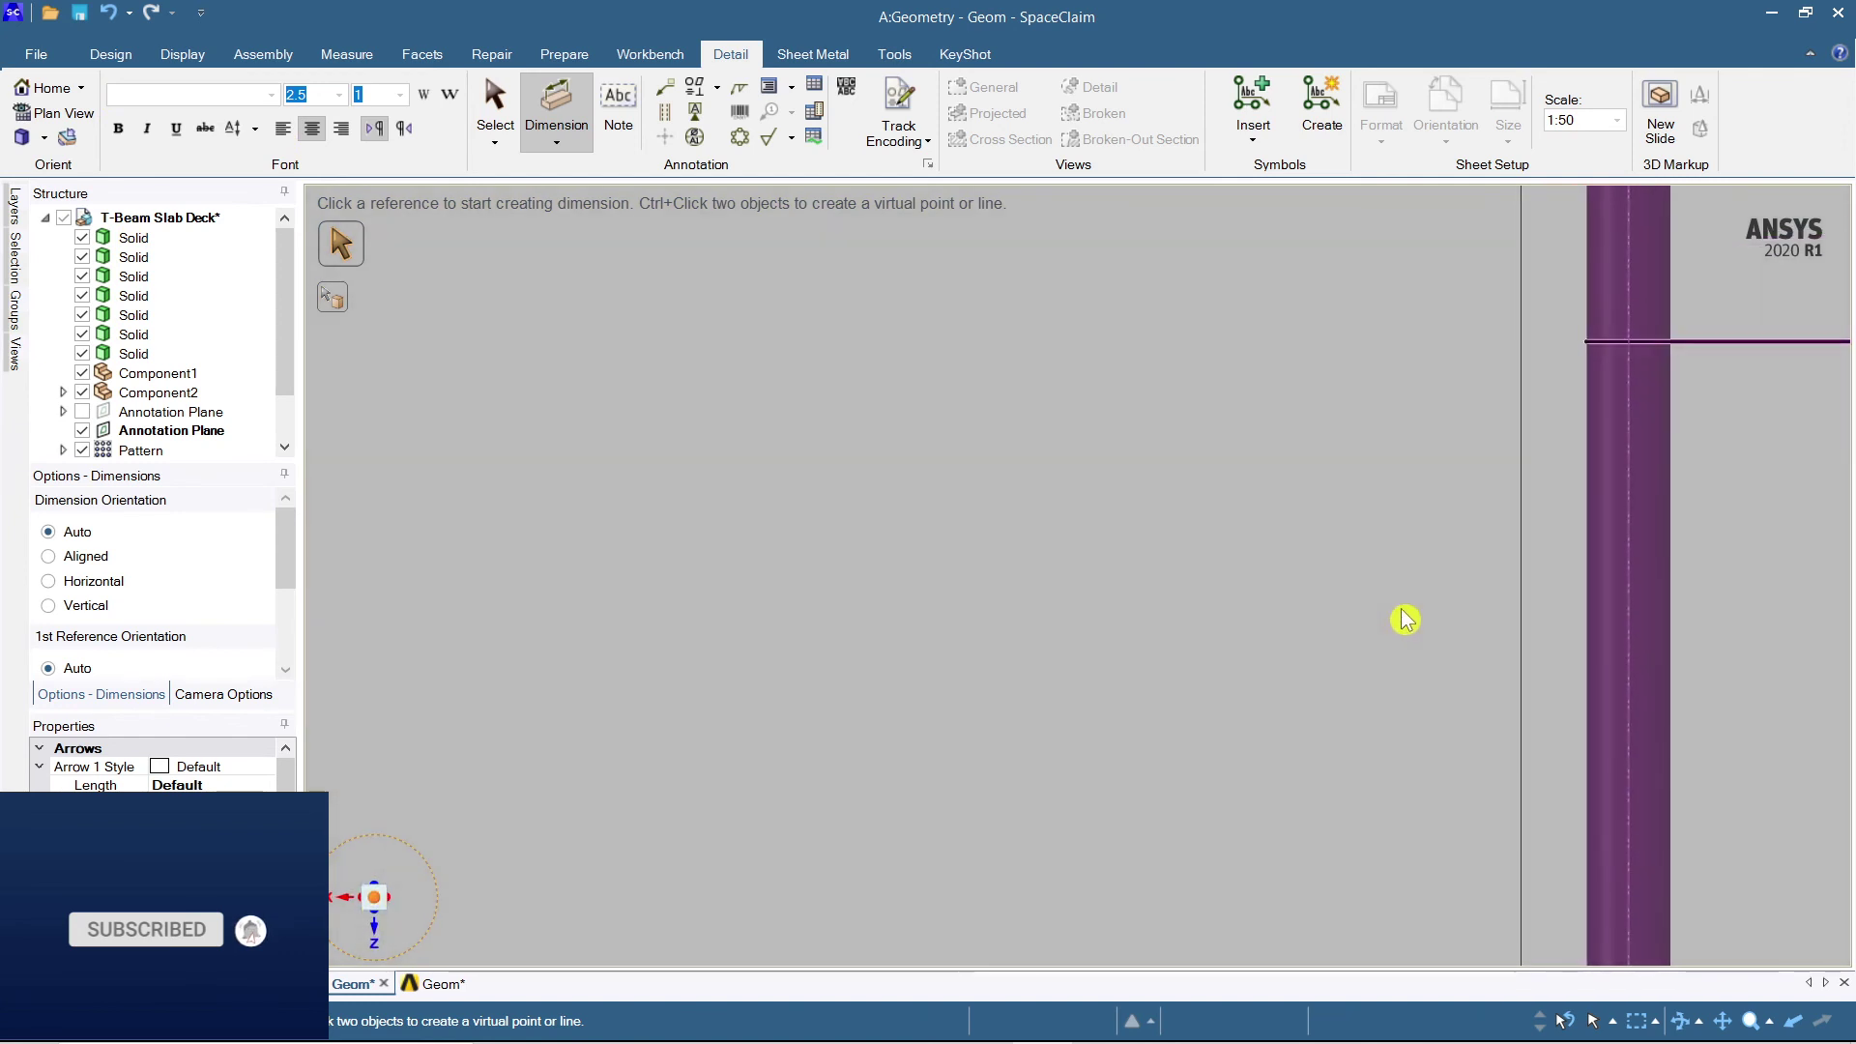
pyautogui.scroll(-5, 1405, 619)
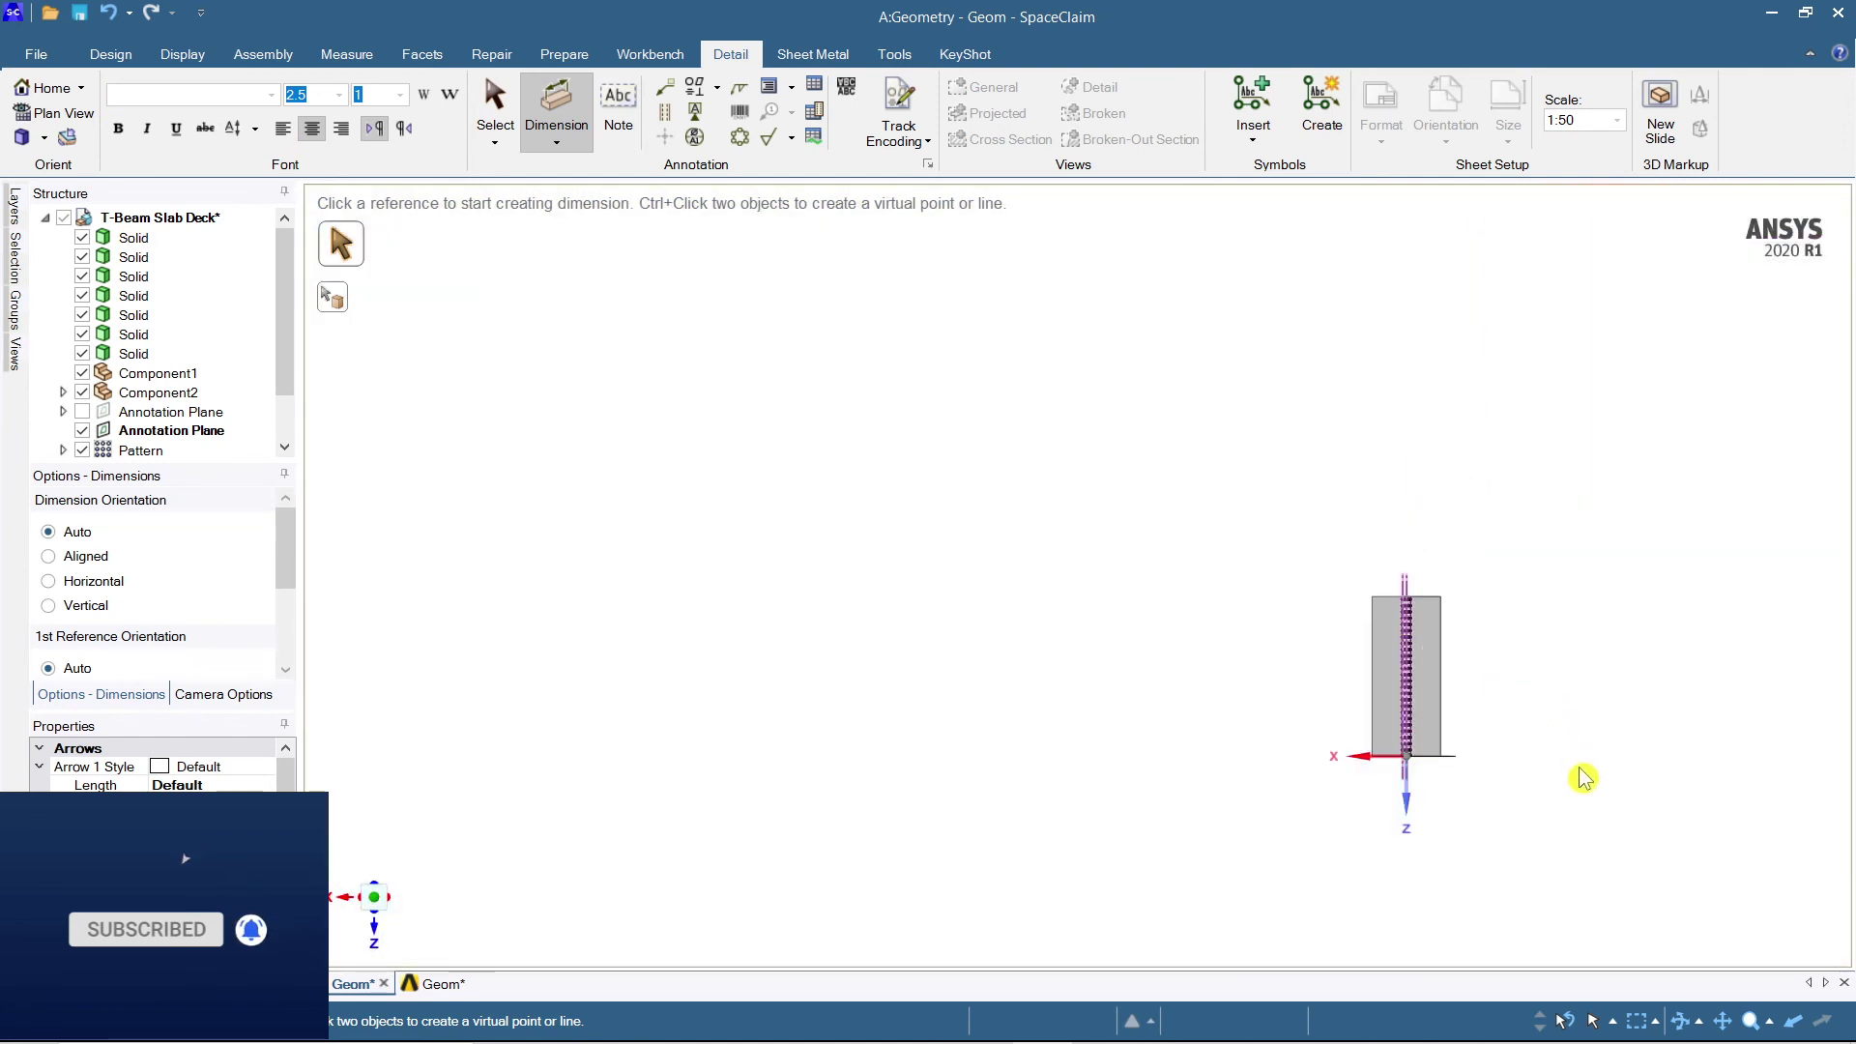
pyautogui.moveTo(1582, 792); pyautogui.dragTo(1542, 575, button='middle')
pyautogui.click(366, 907)
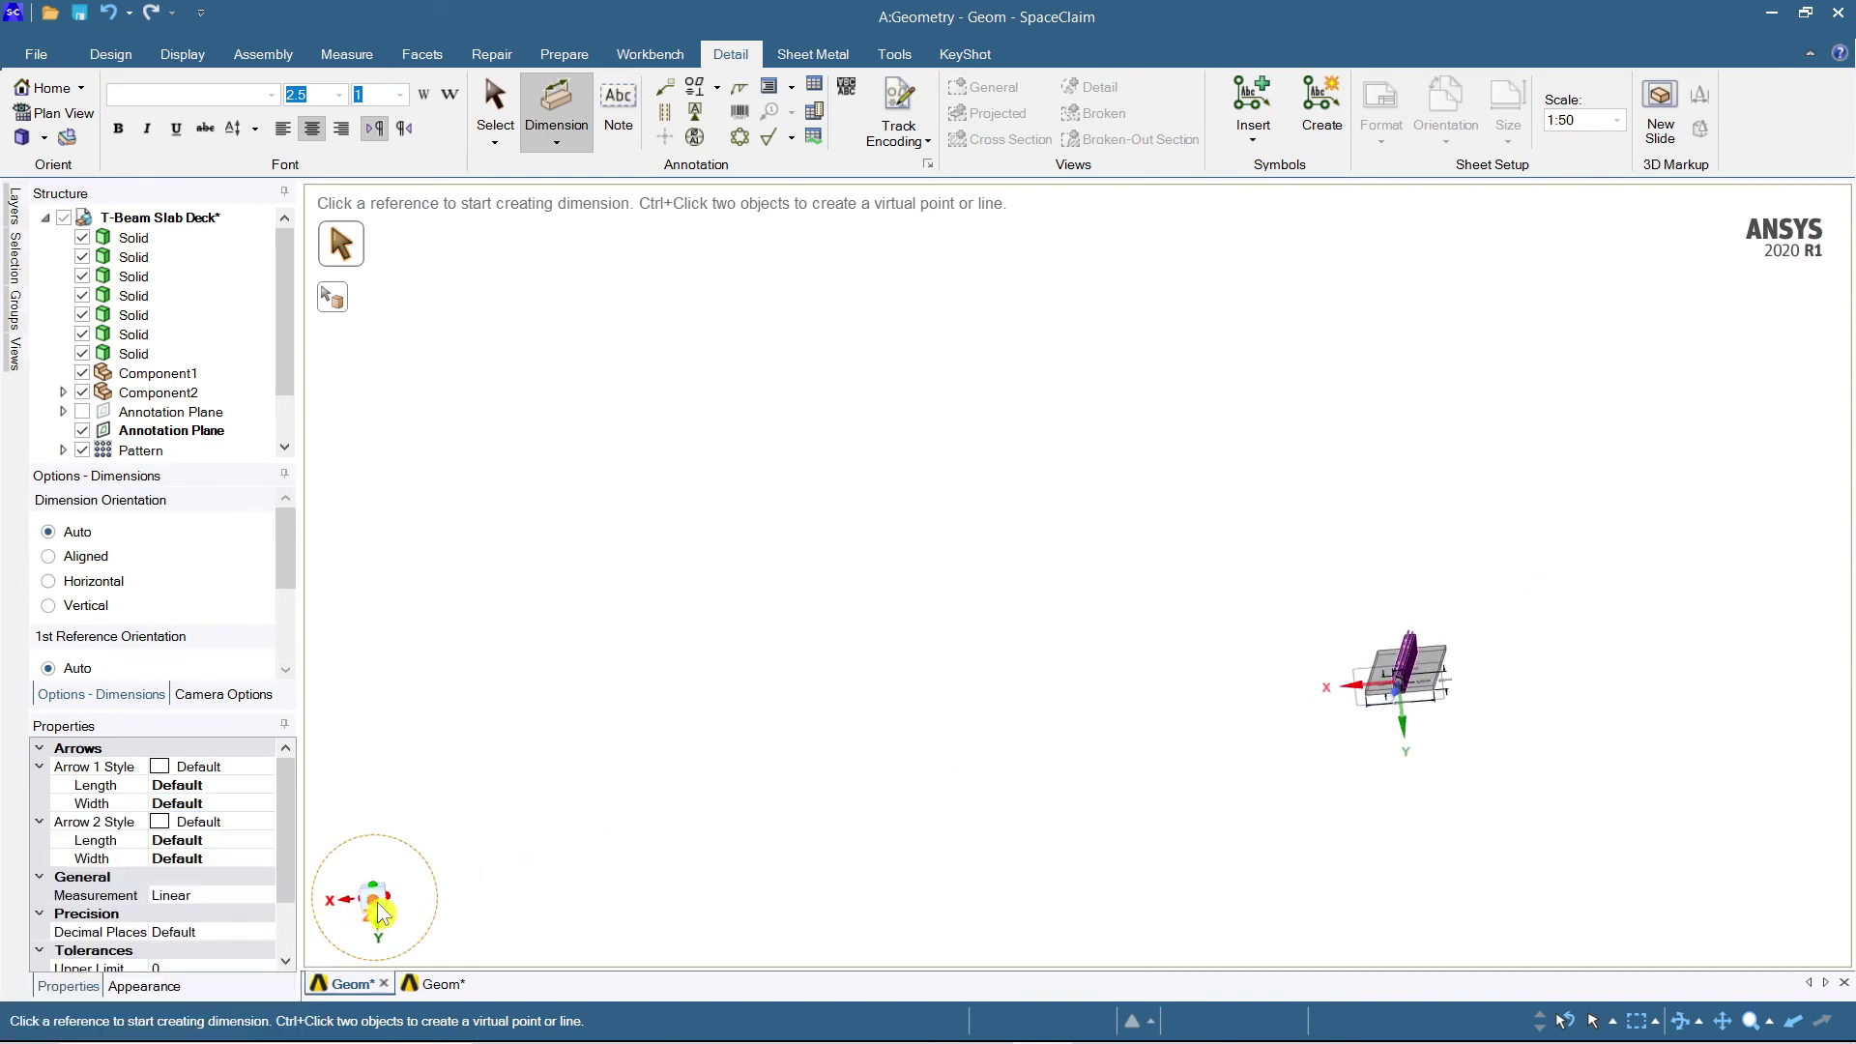
pyautogui.scroll(10, 1455, 669)
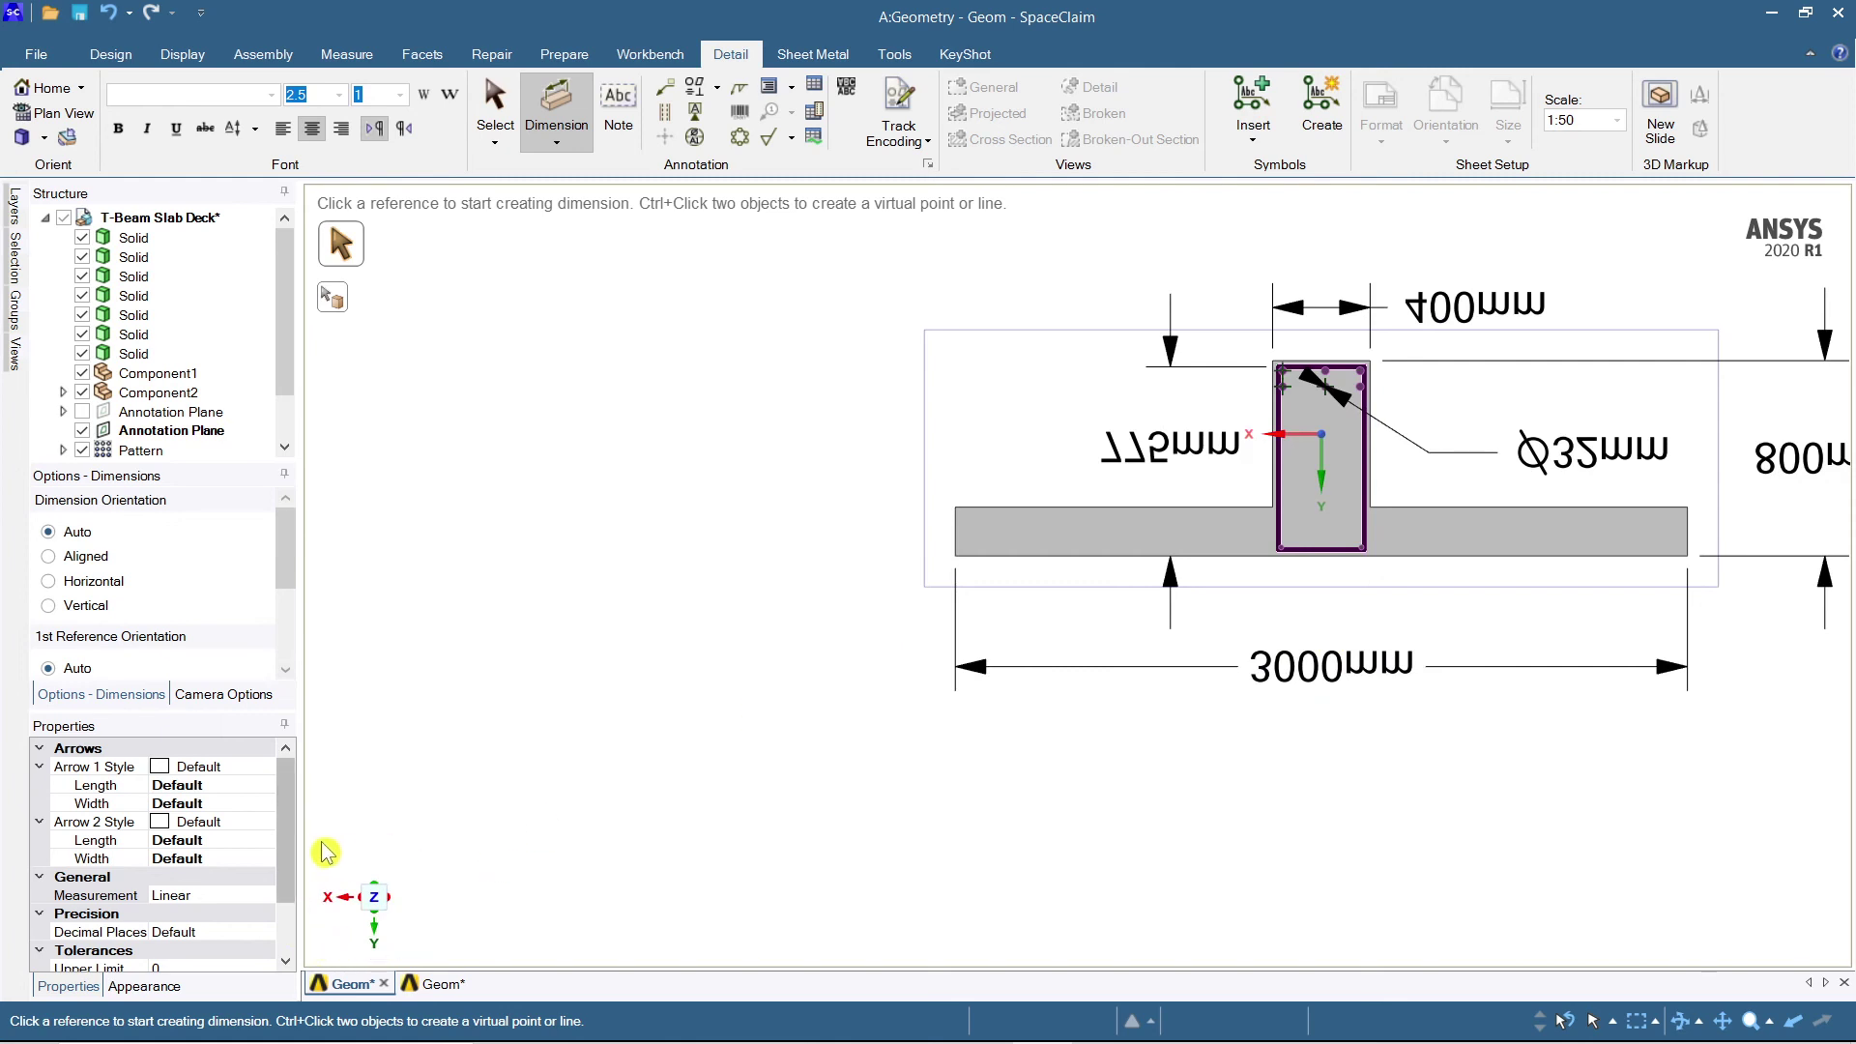
pyautogui.moveTo(364, 879); pyautogui.dragTo(483, 928)
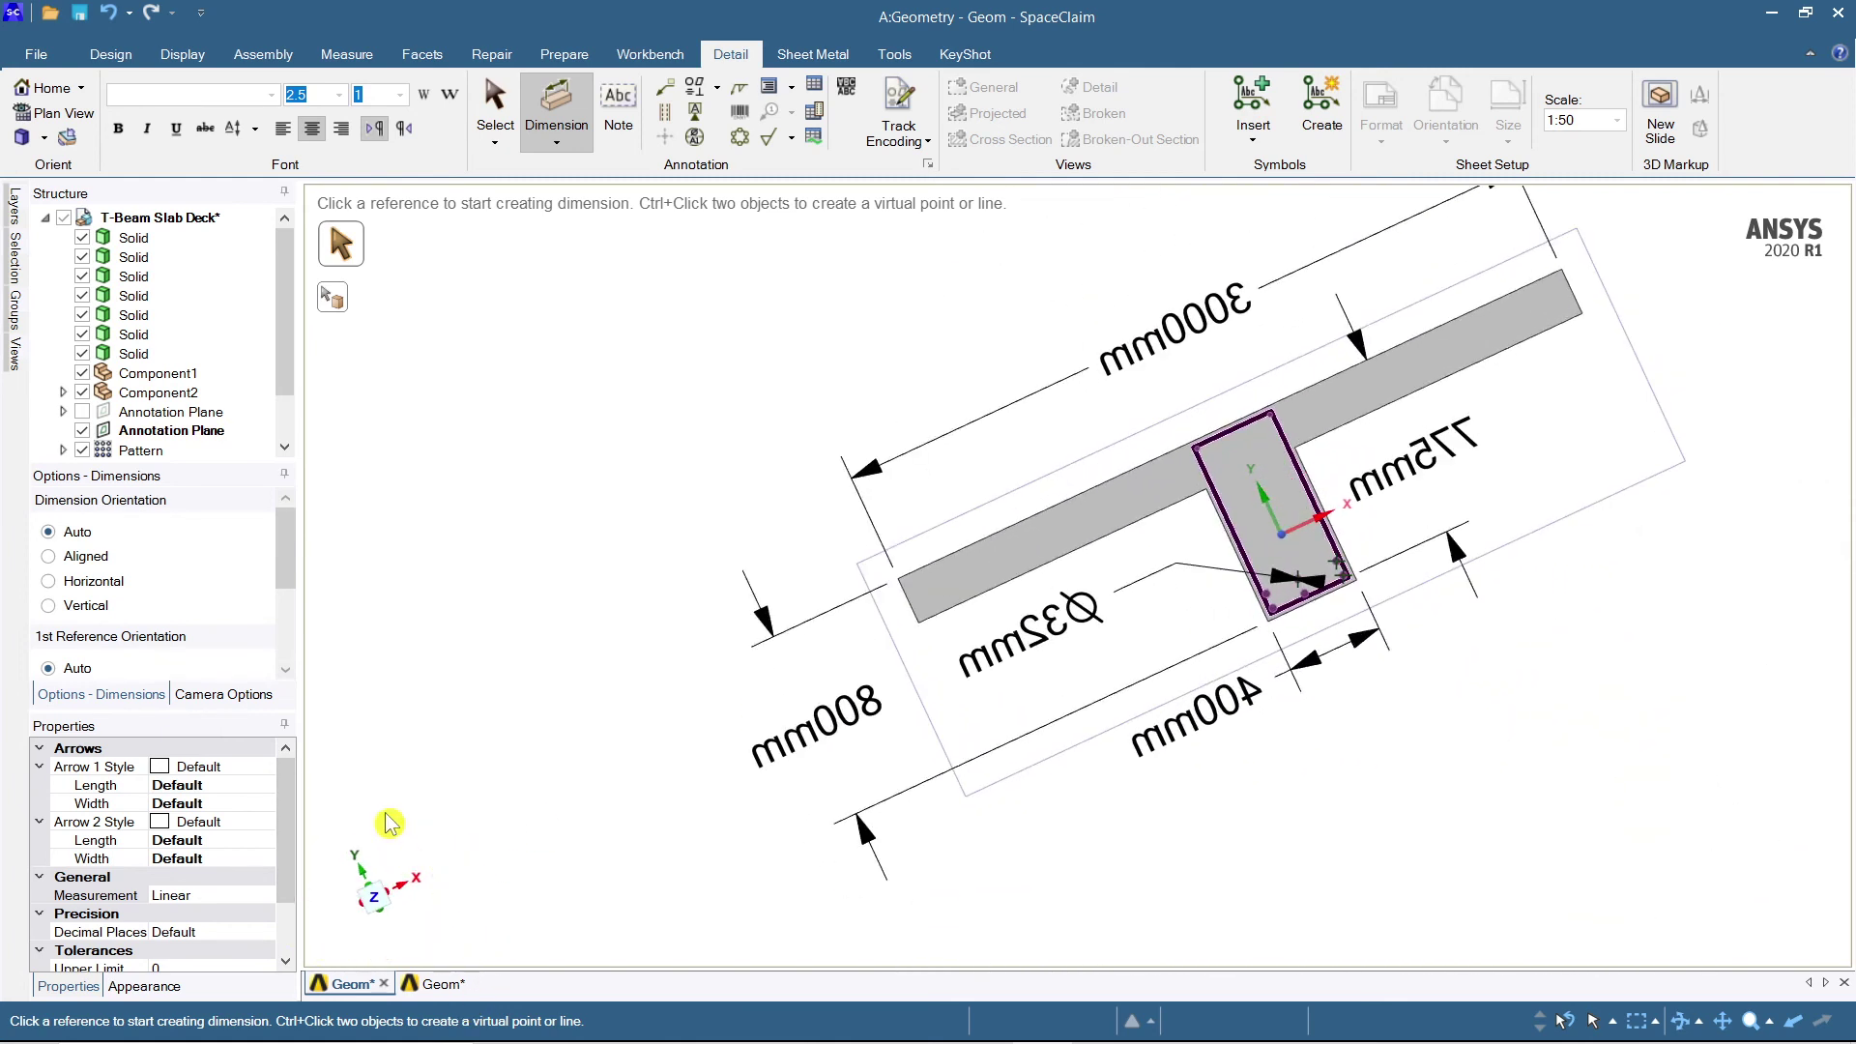
pyautogui.moveTo(377, 849)
pyautogui.mouseDown()
pyautogui.moveTo(431, 862)
pyautogui.moveTo(406, 853)
pyautogui.mouseUp()
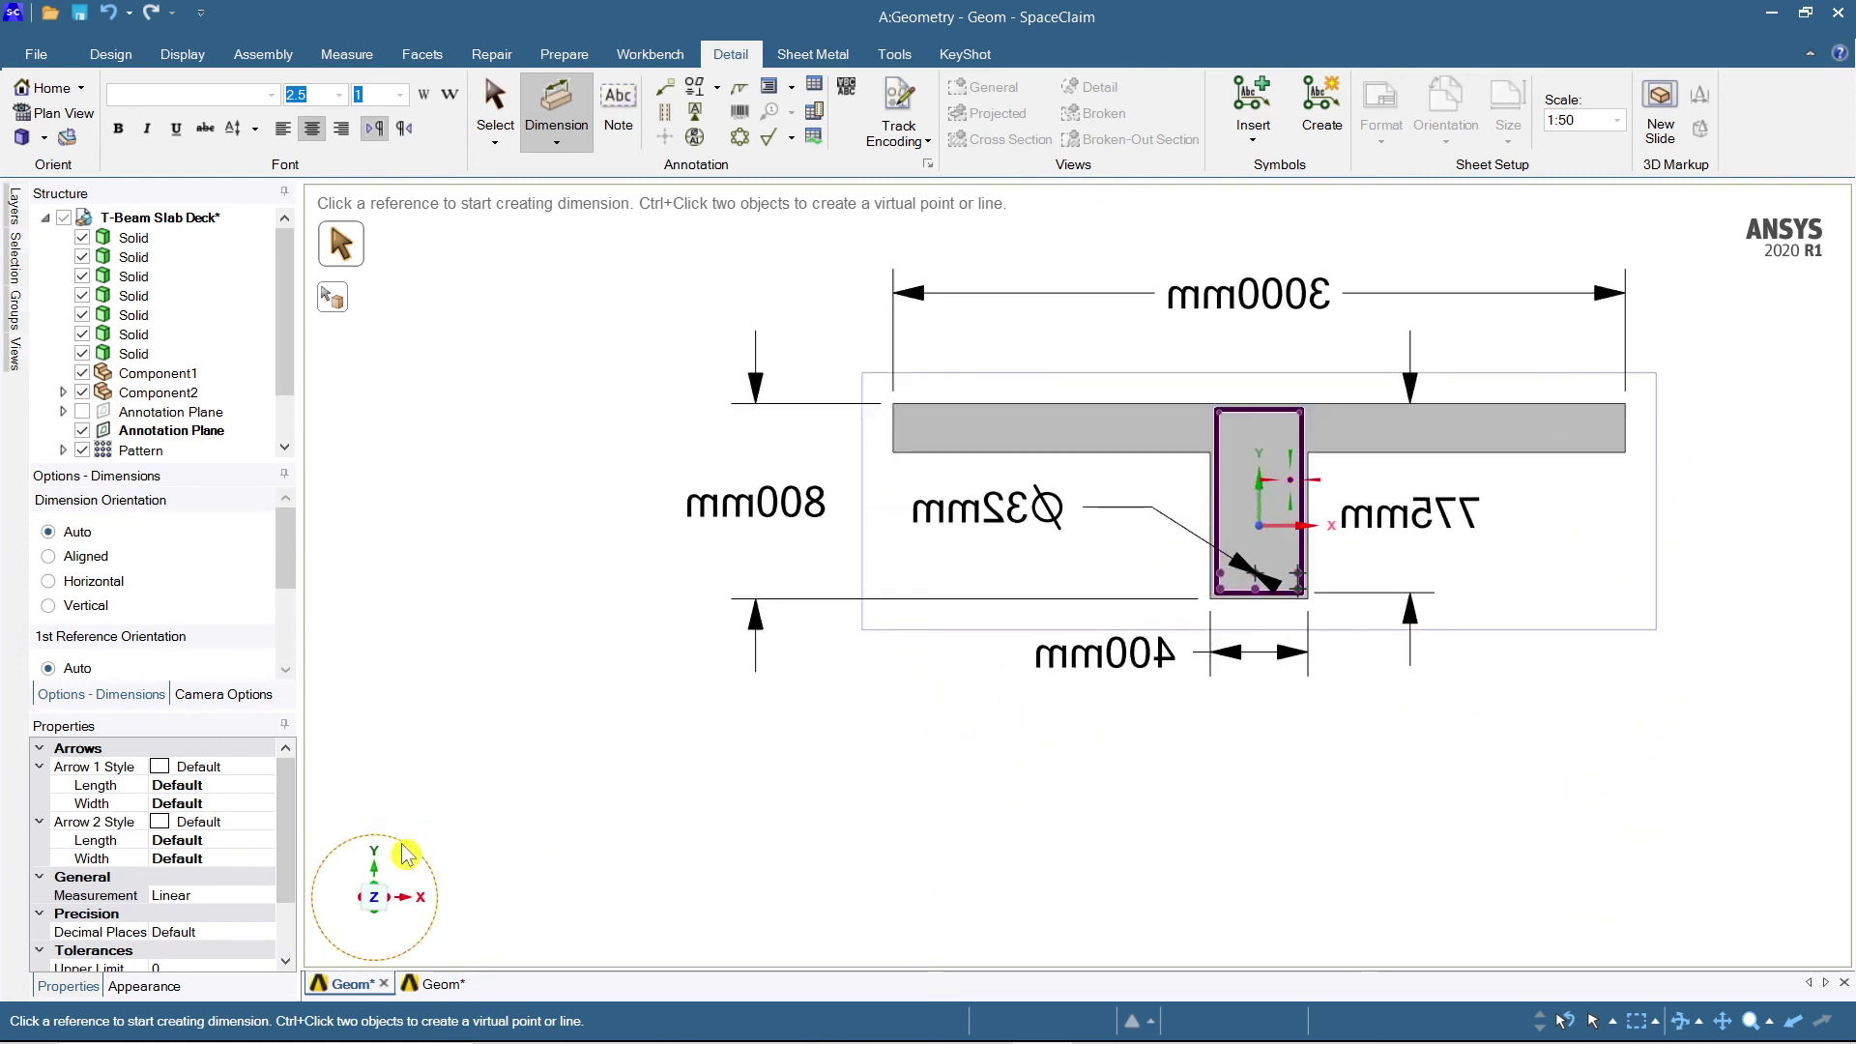
pyautogui.click(376, 900)
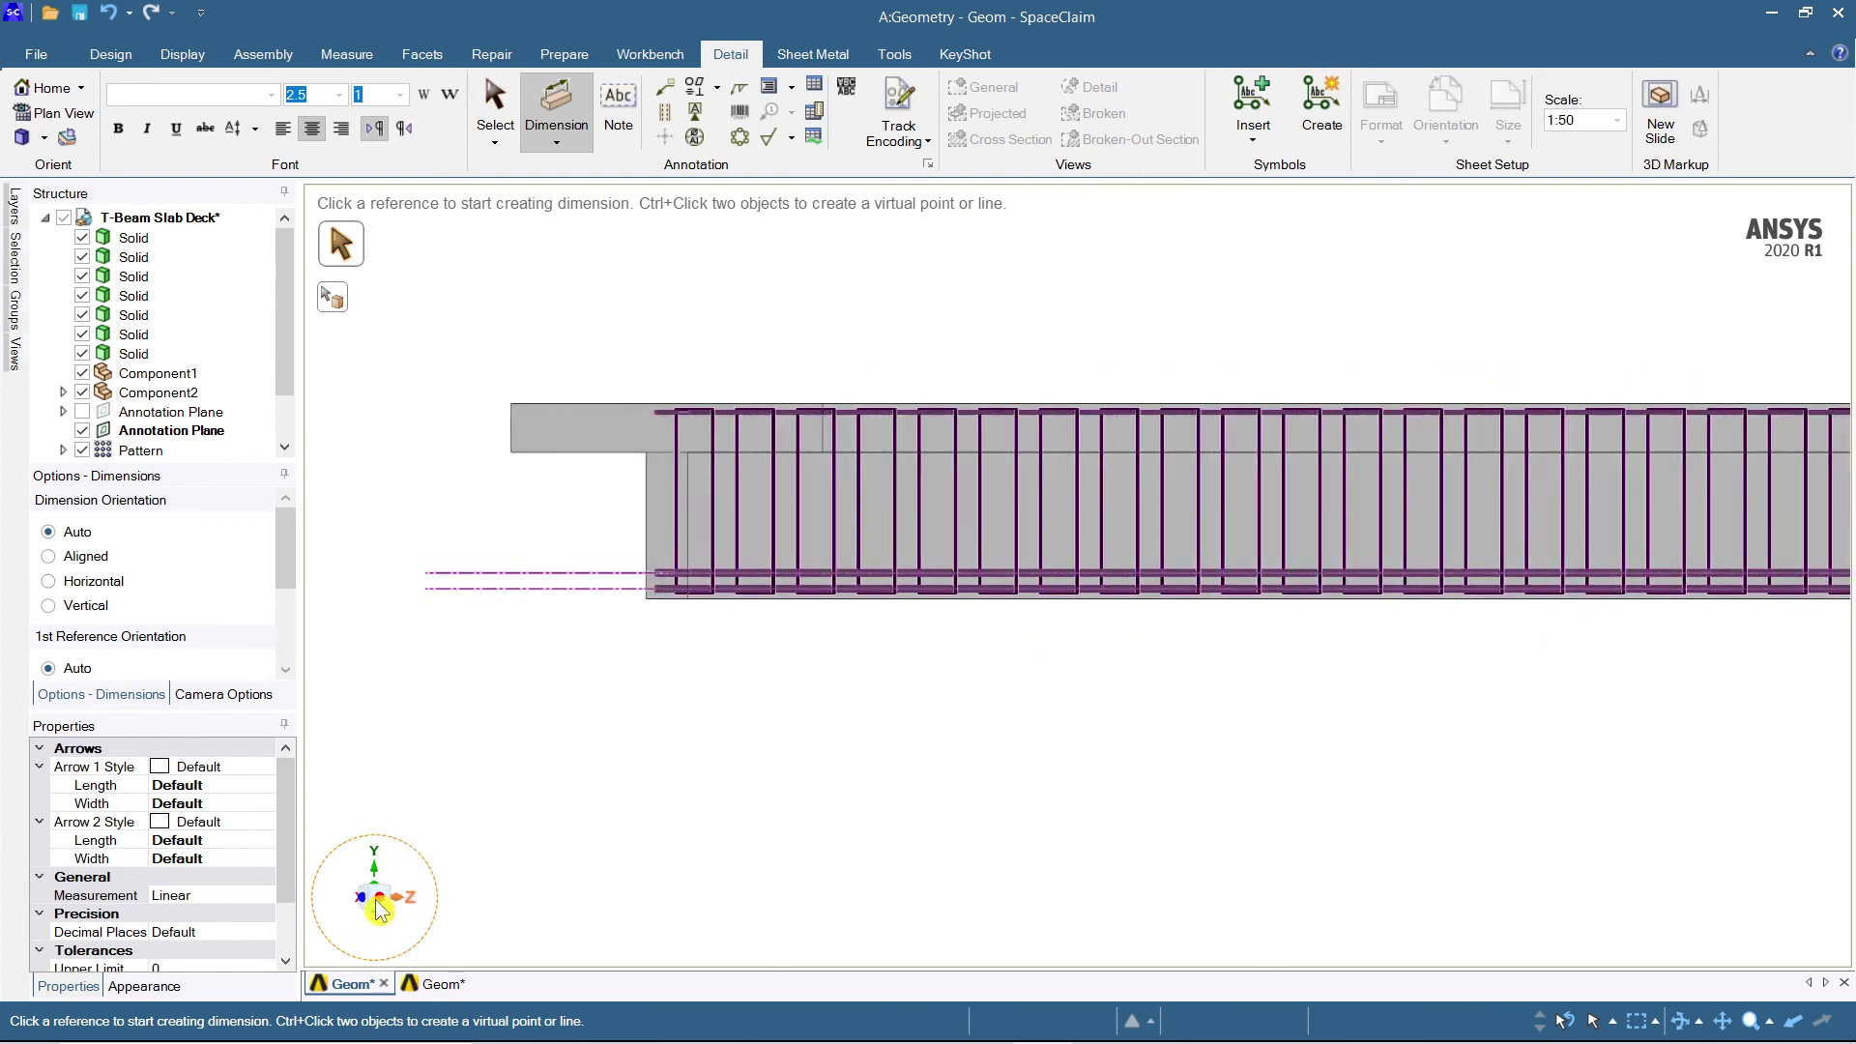
pyautogui.scroll(-3, 1225, 754)
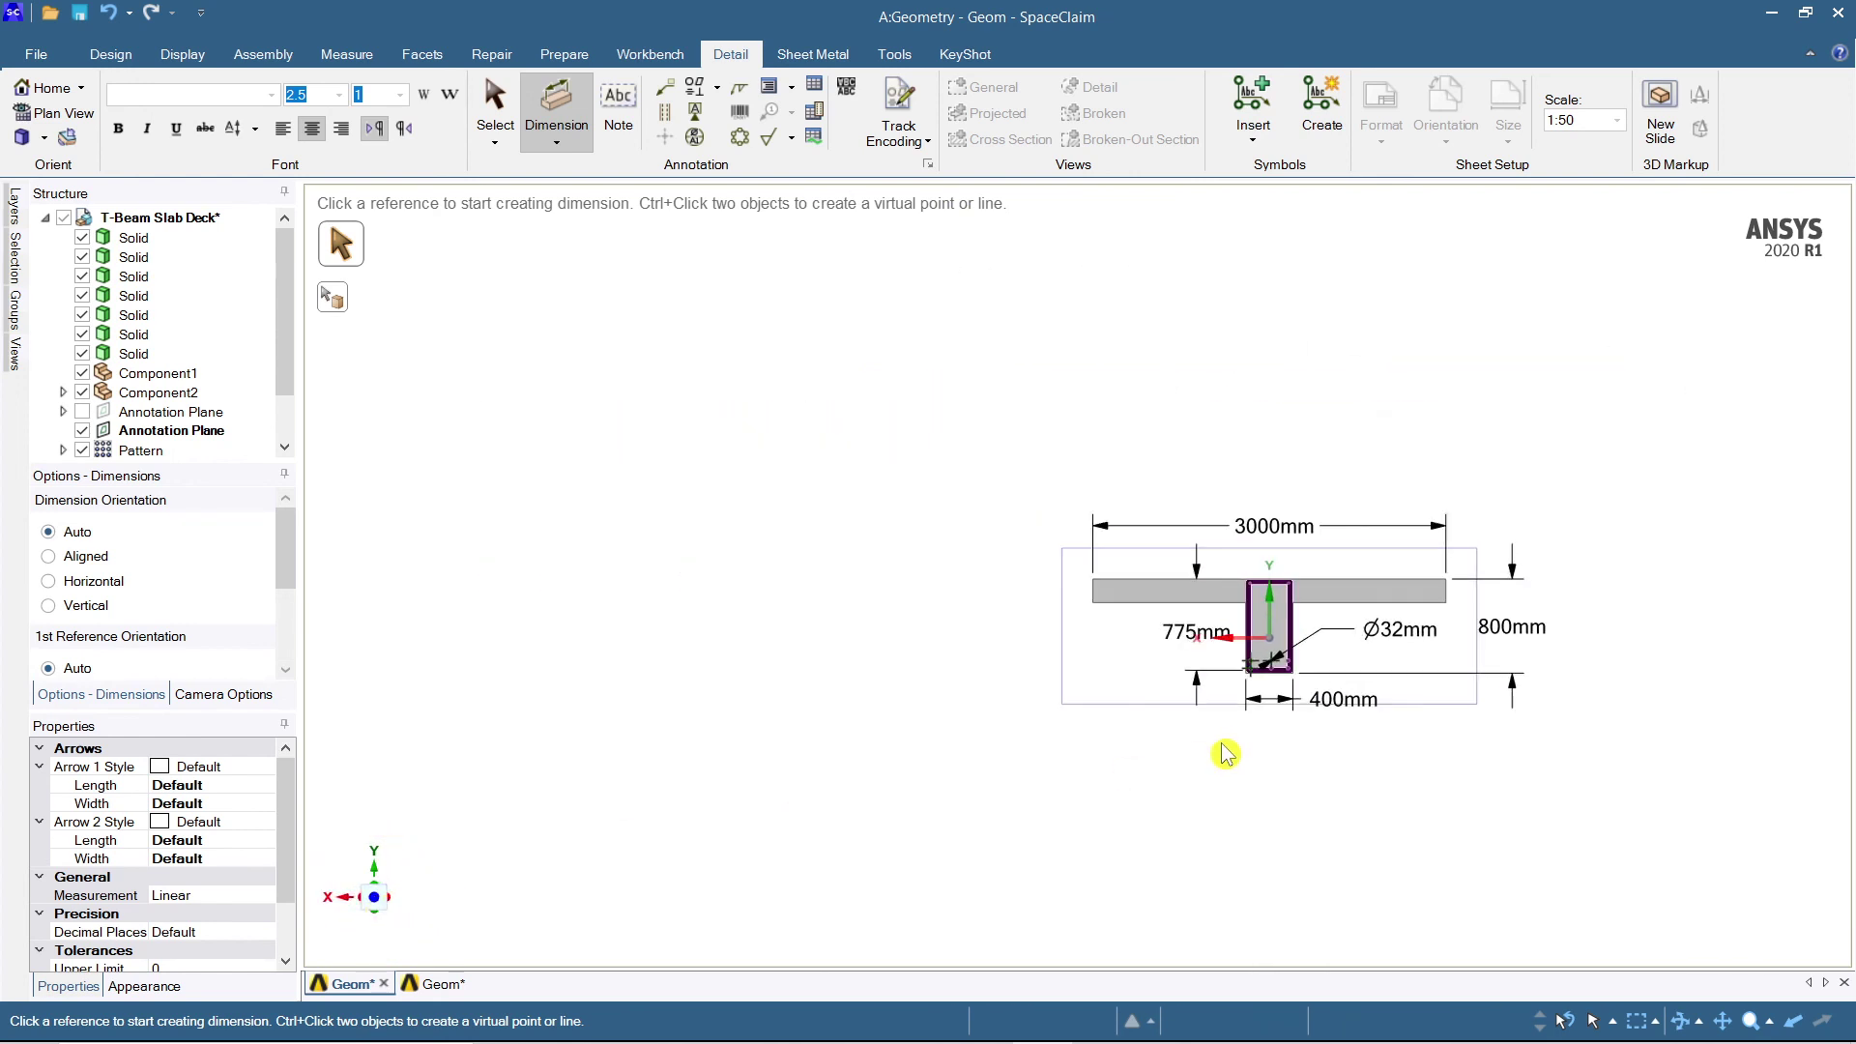
pyautogui.scroll(4, 1045, 531)
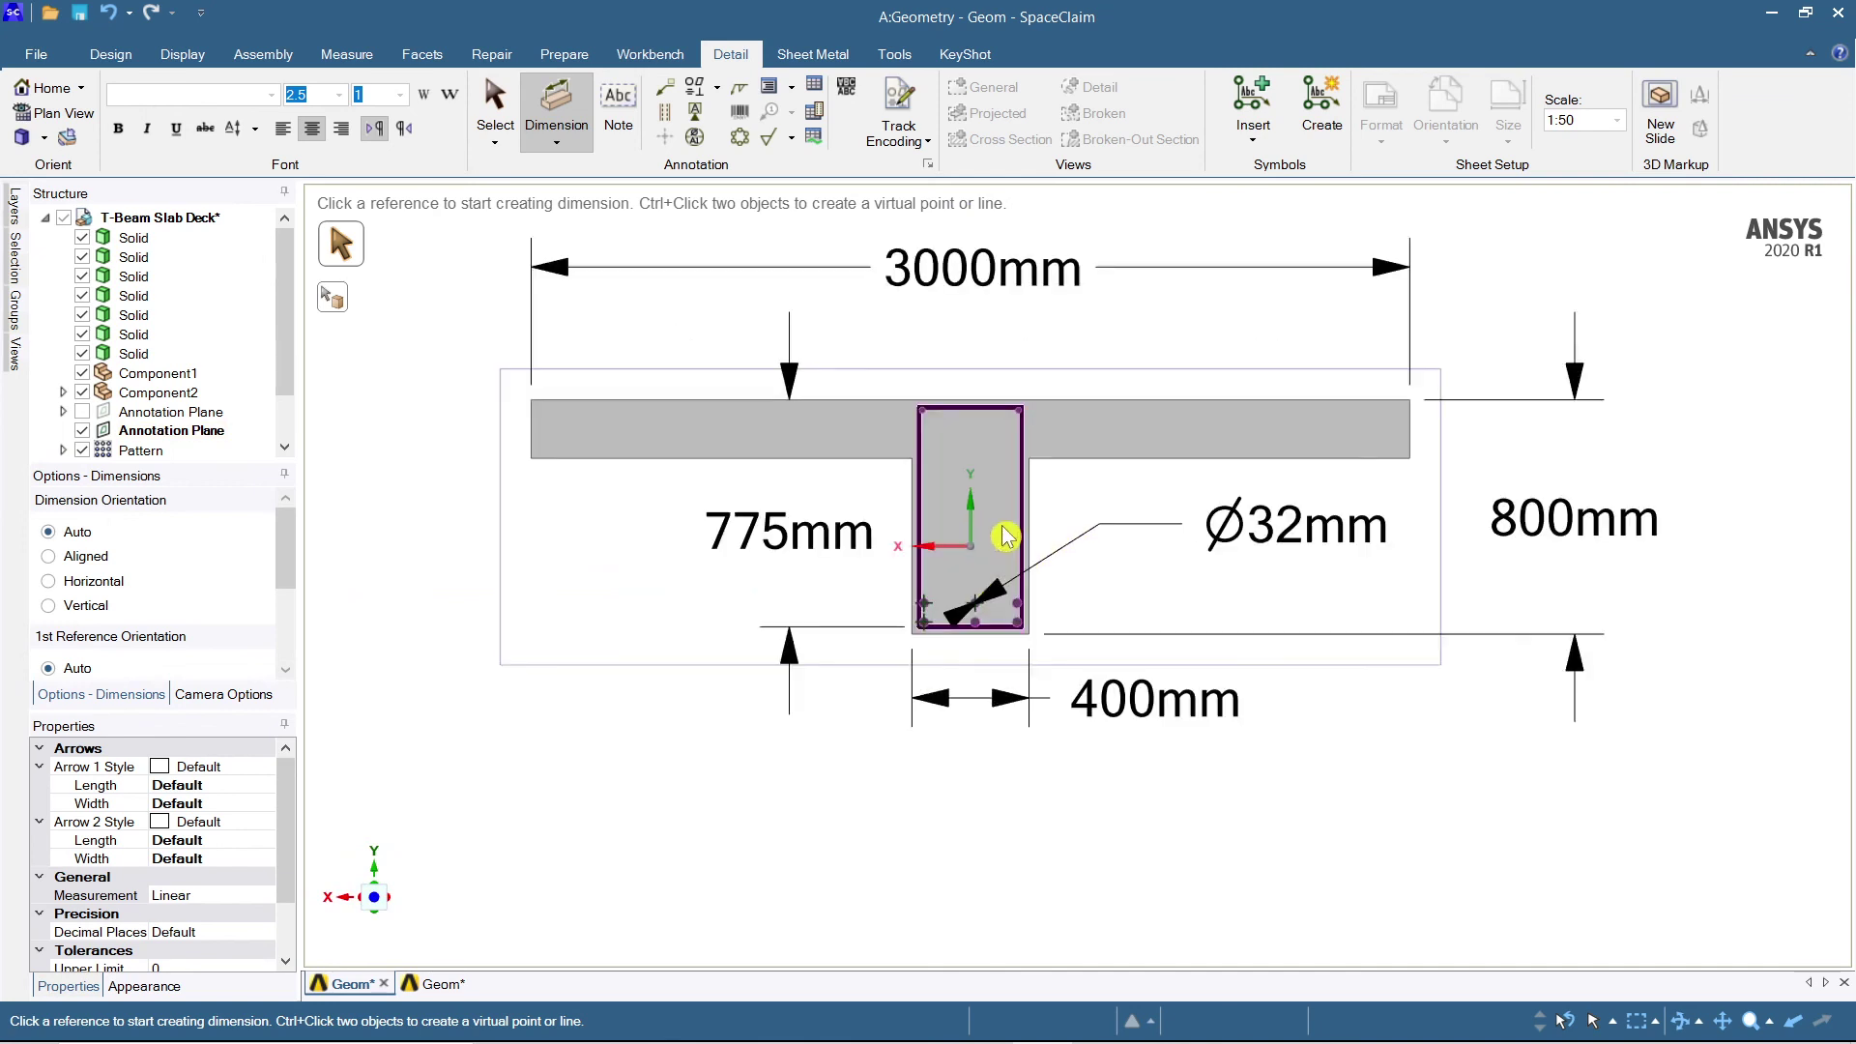
# Place a widened note below the section reading 'CROSS SECTION OF T-BEAM'.
pyautogui.click(618, 111)
pyautogui.click(801, 822)
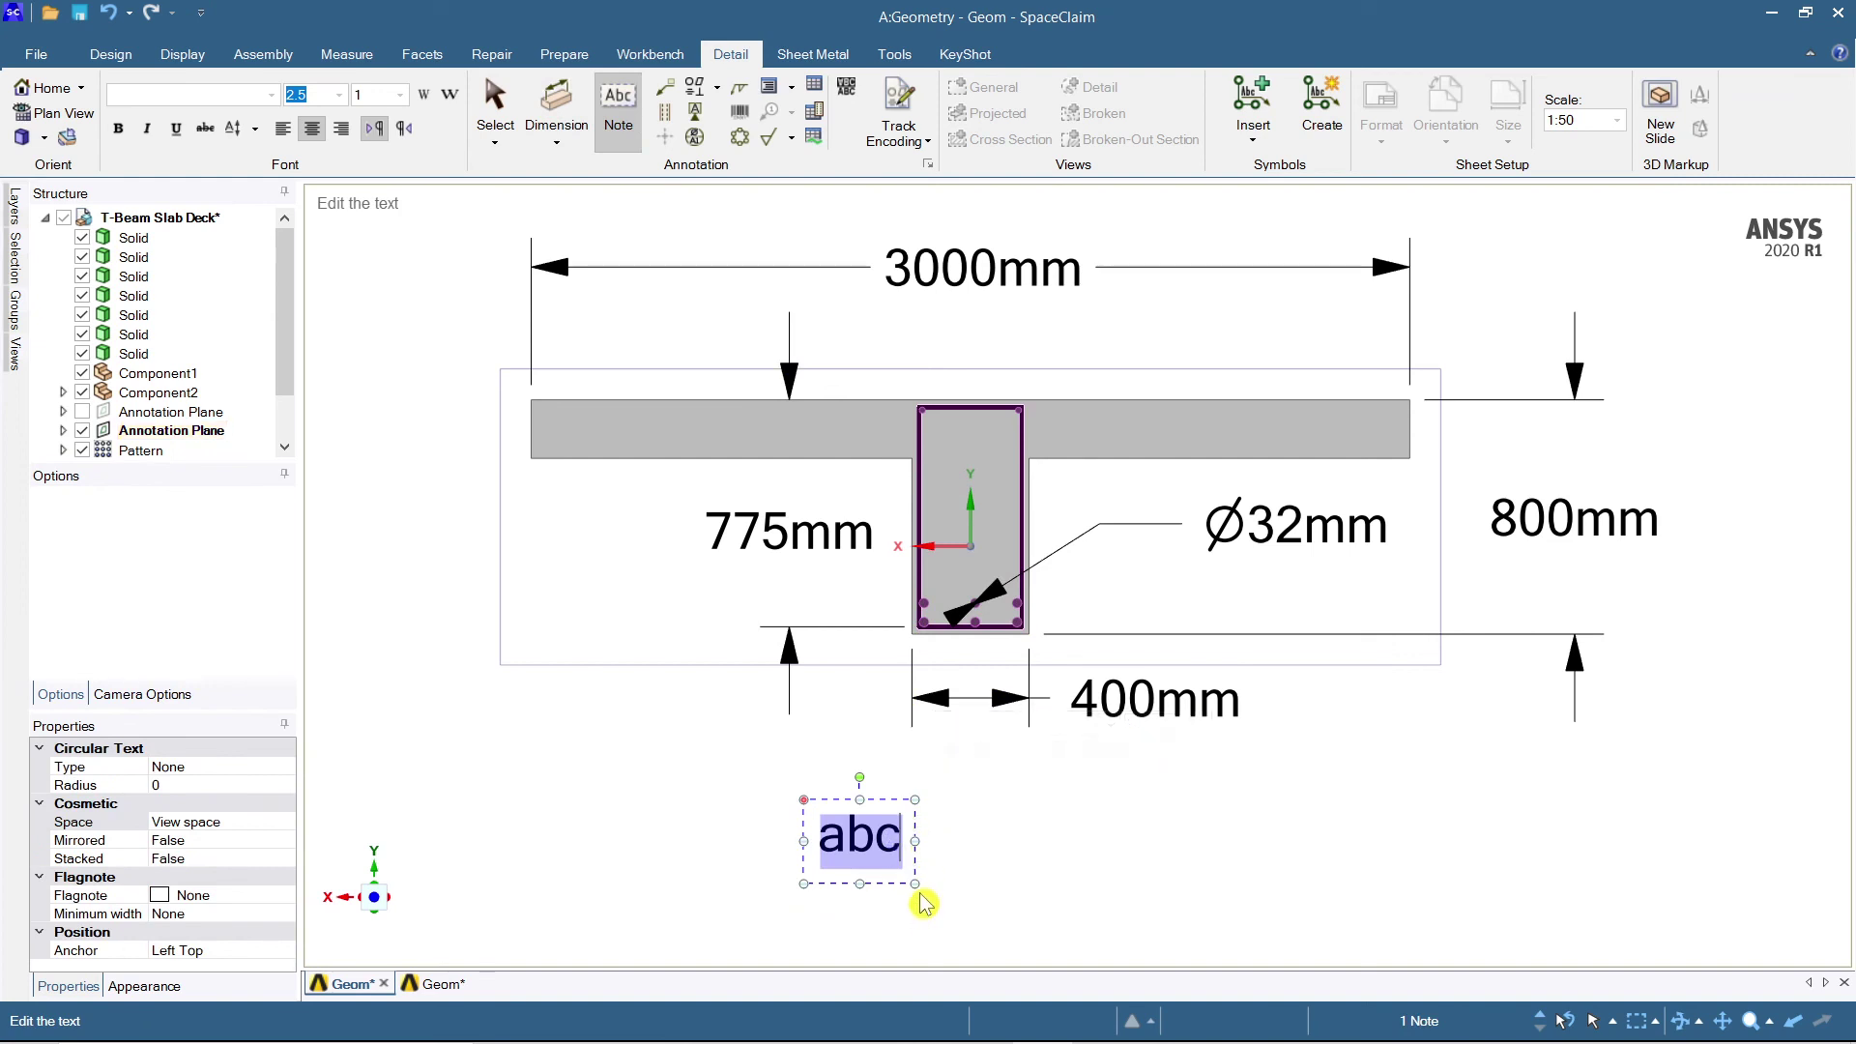
pyautogui.moveTo(915, 882); pyautogui.dragTo(1223, 897)
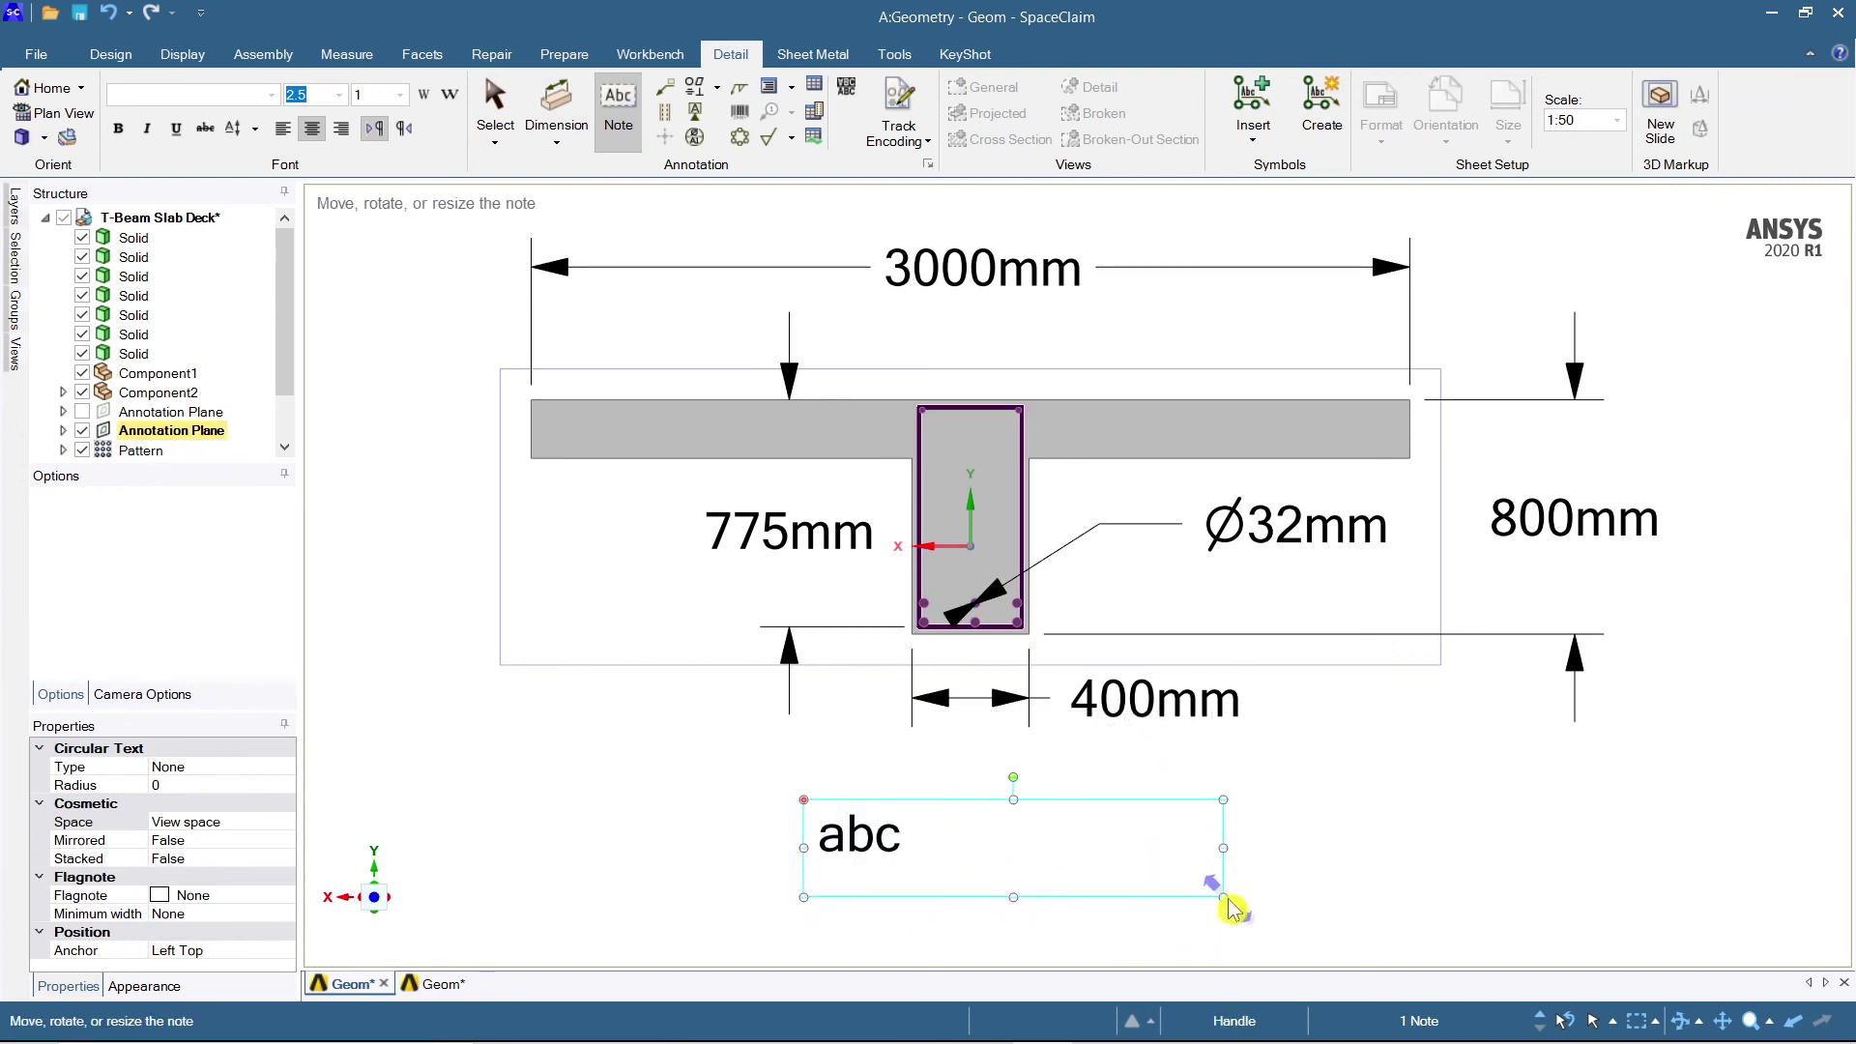
pyautogui.doubleClick(906, 848)
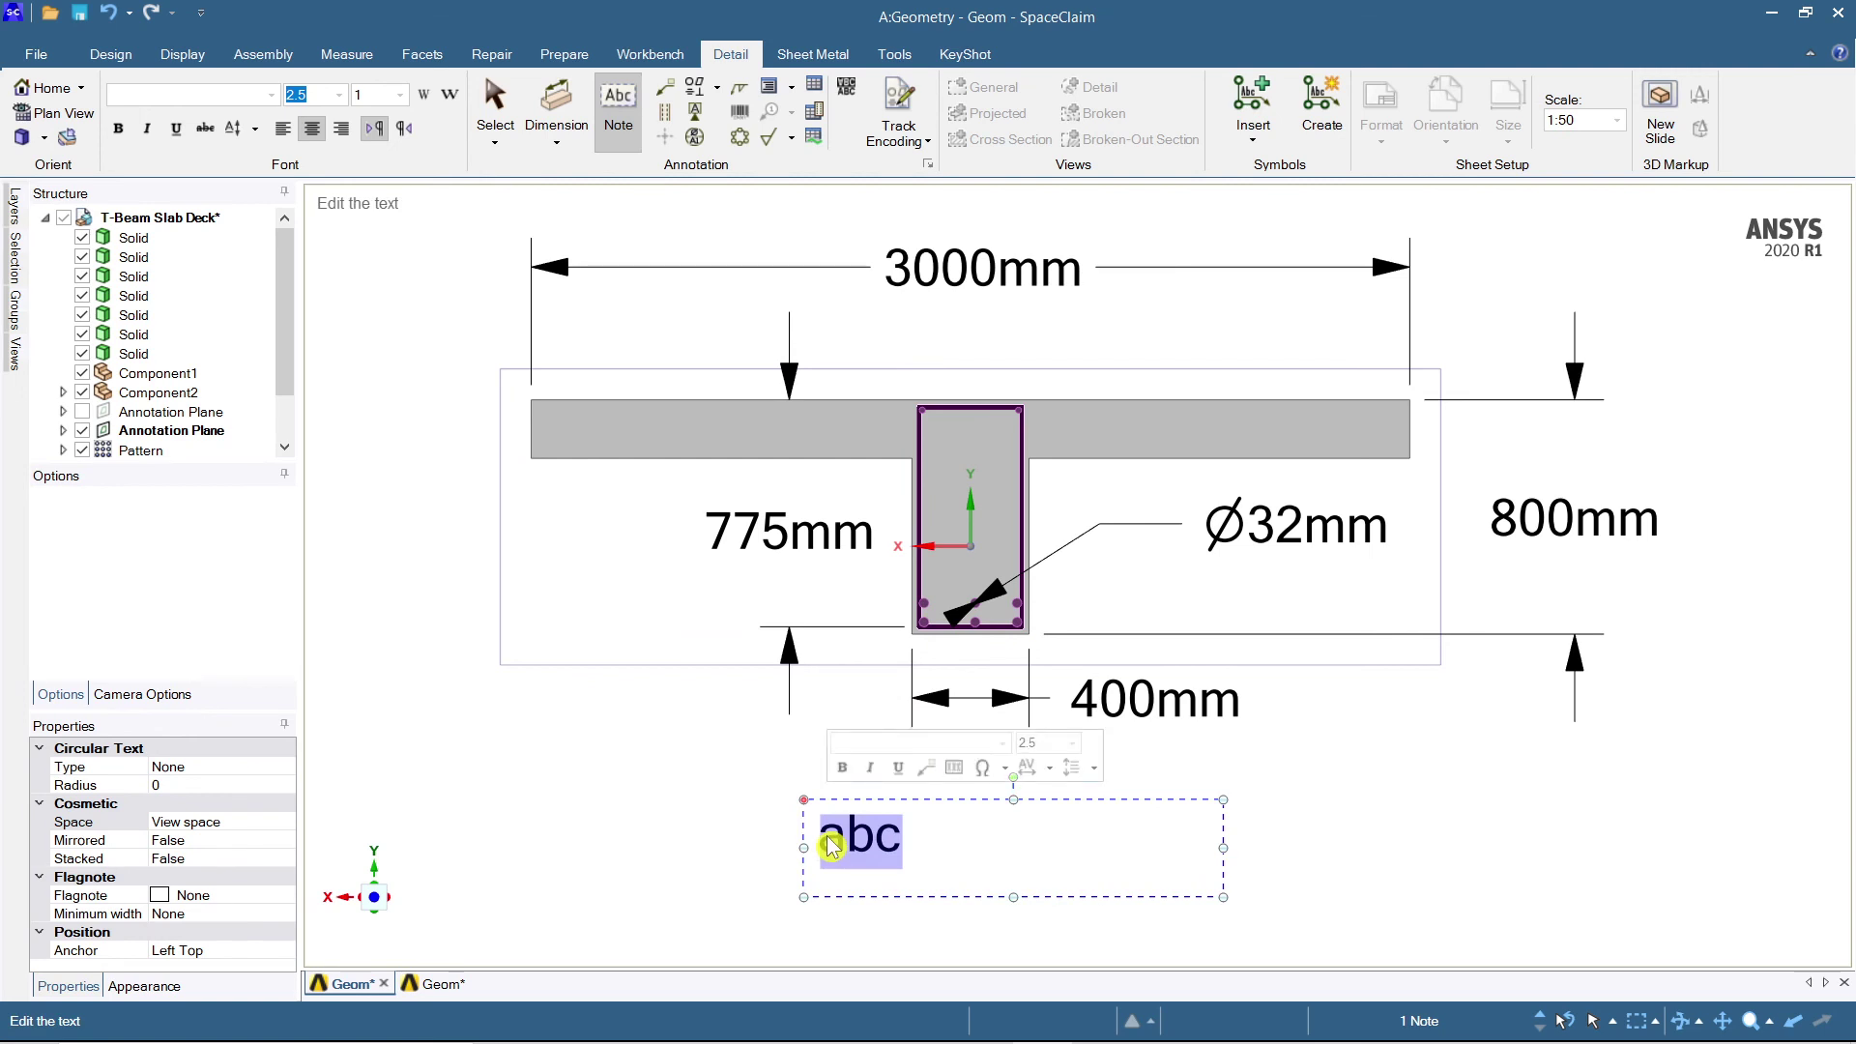
pyautogui.write('FRONT')
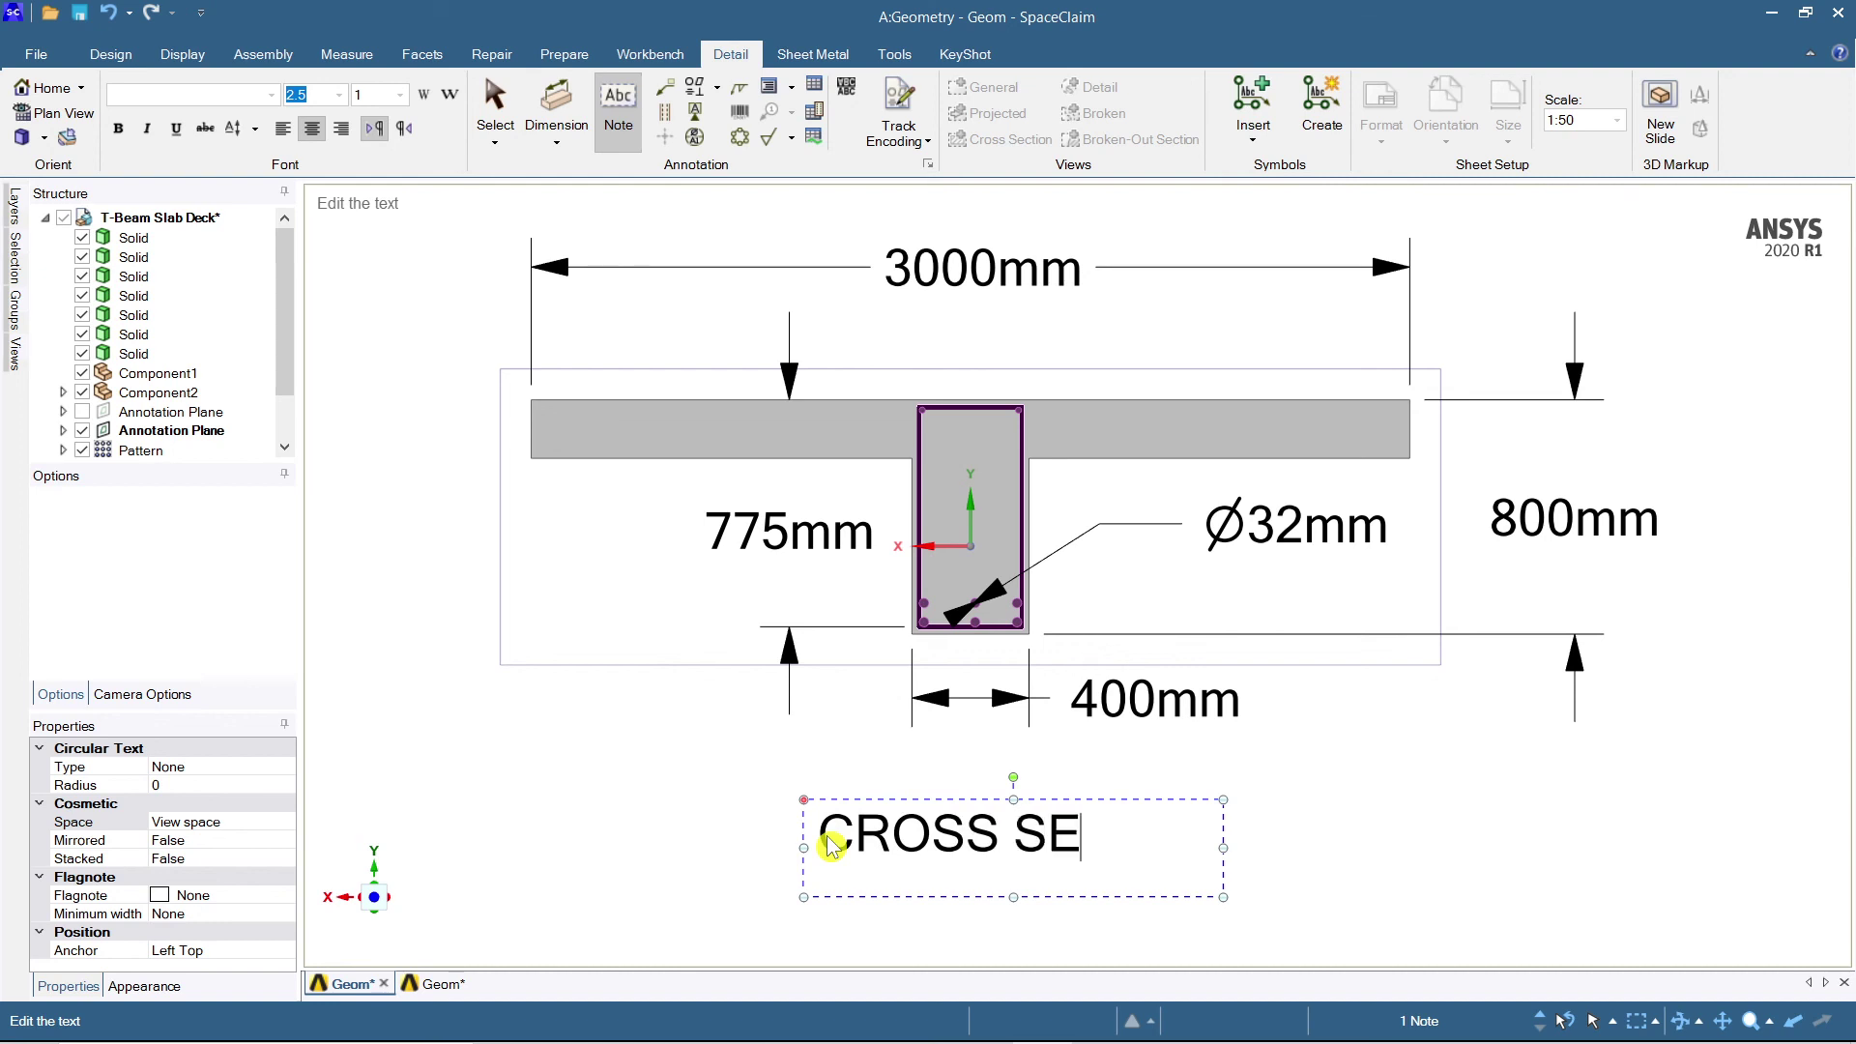
pyautogui.write('N OF T-BEAM')
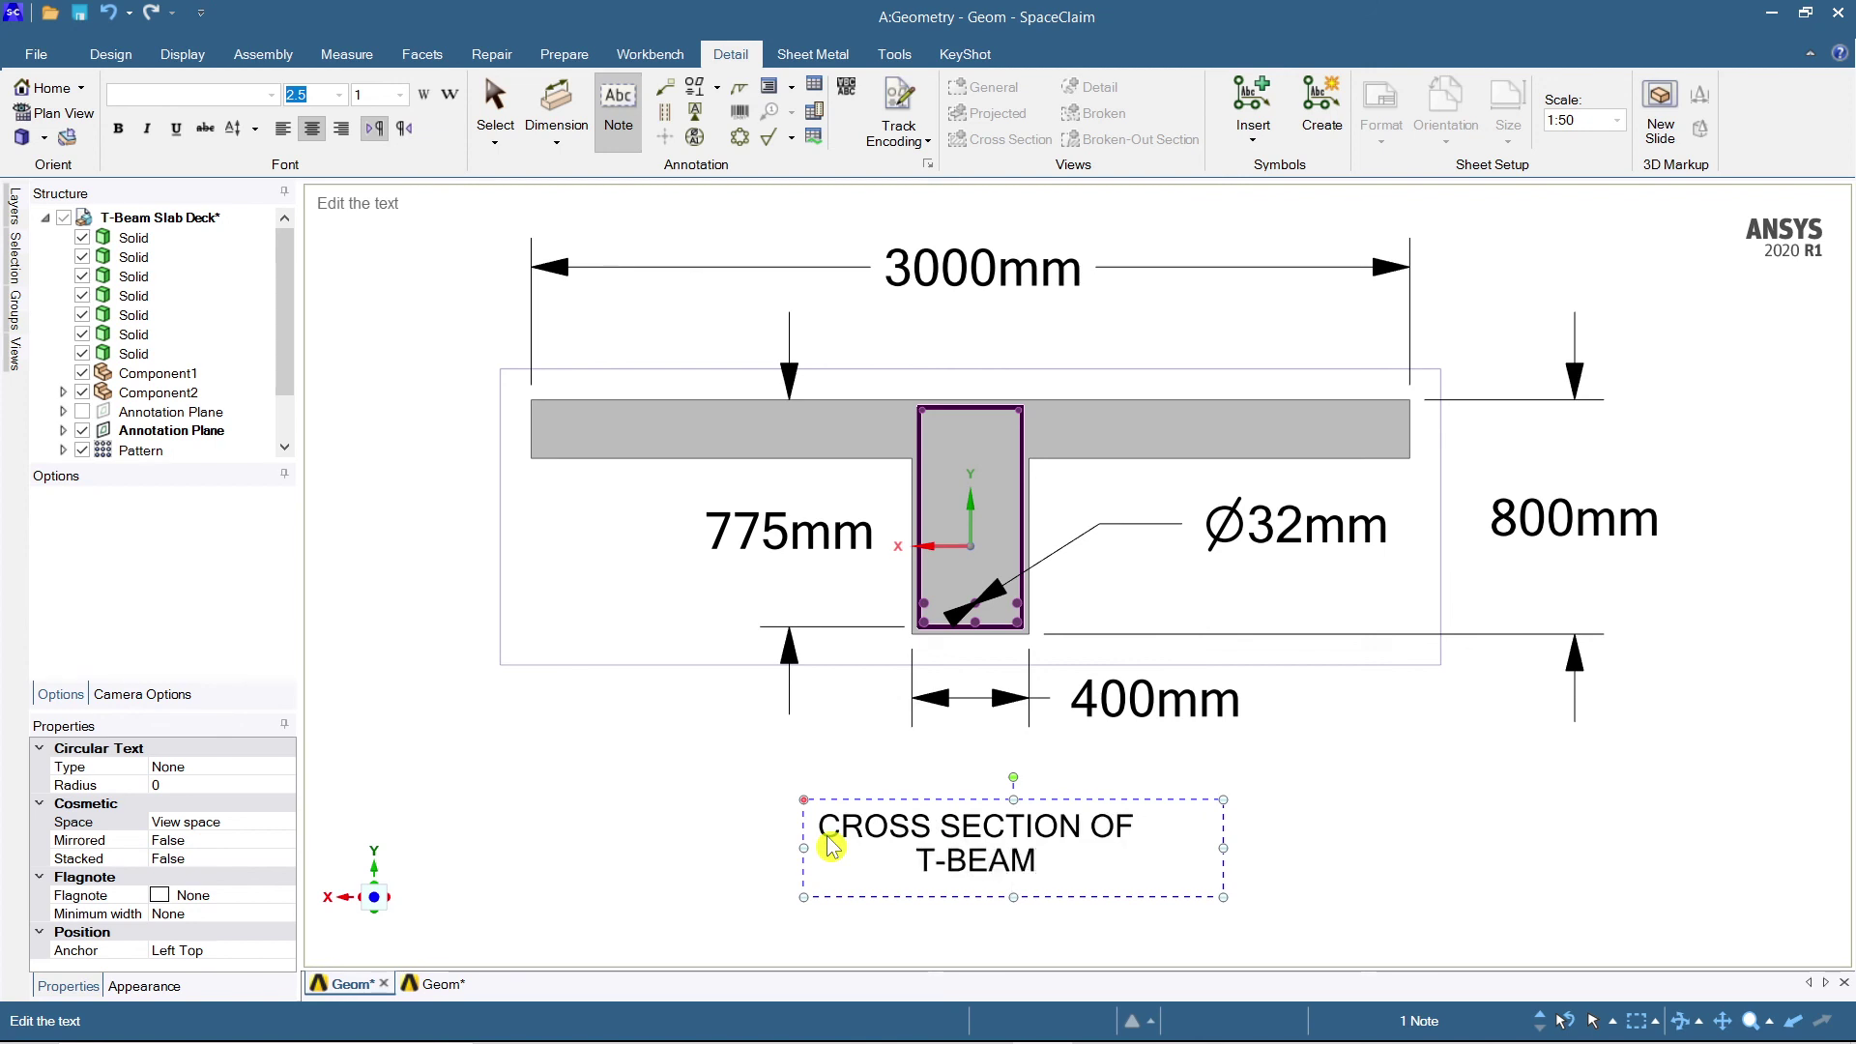
pyautogui.press('Escape')
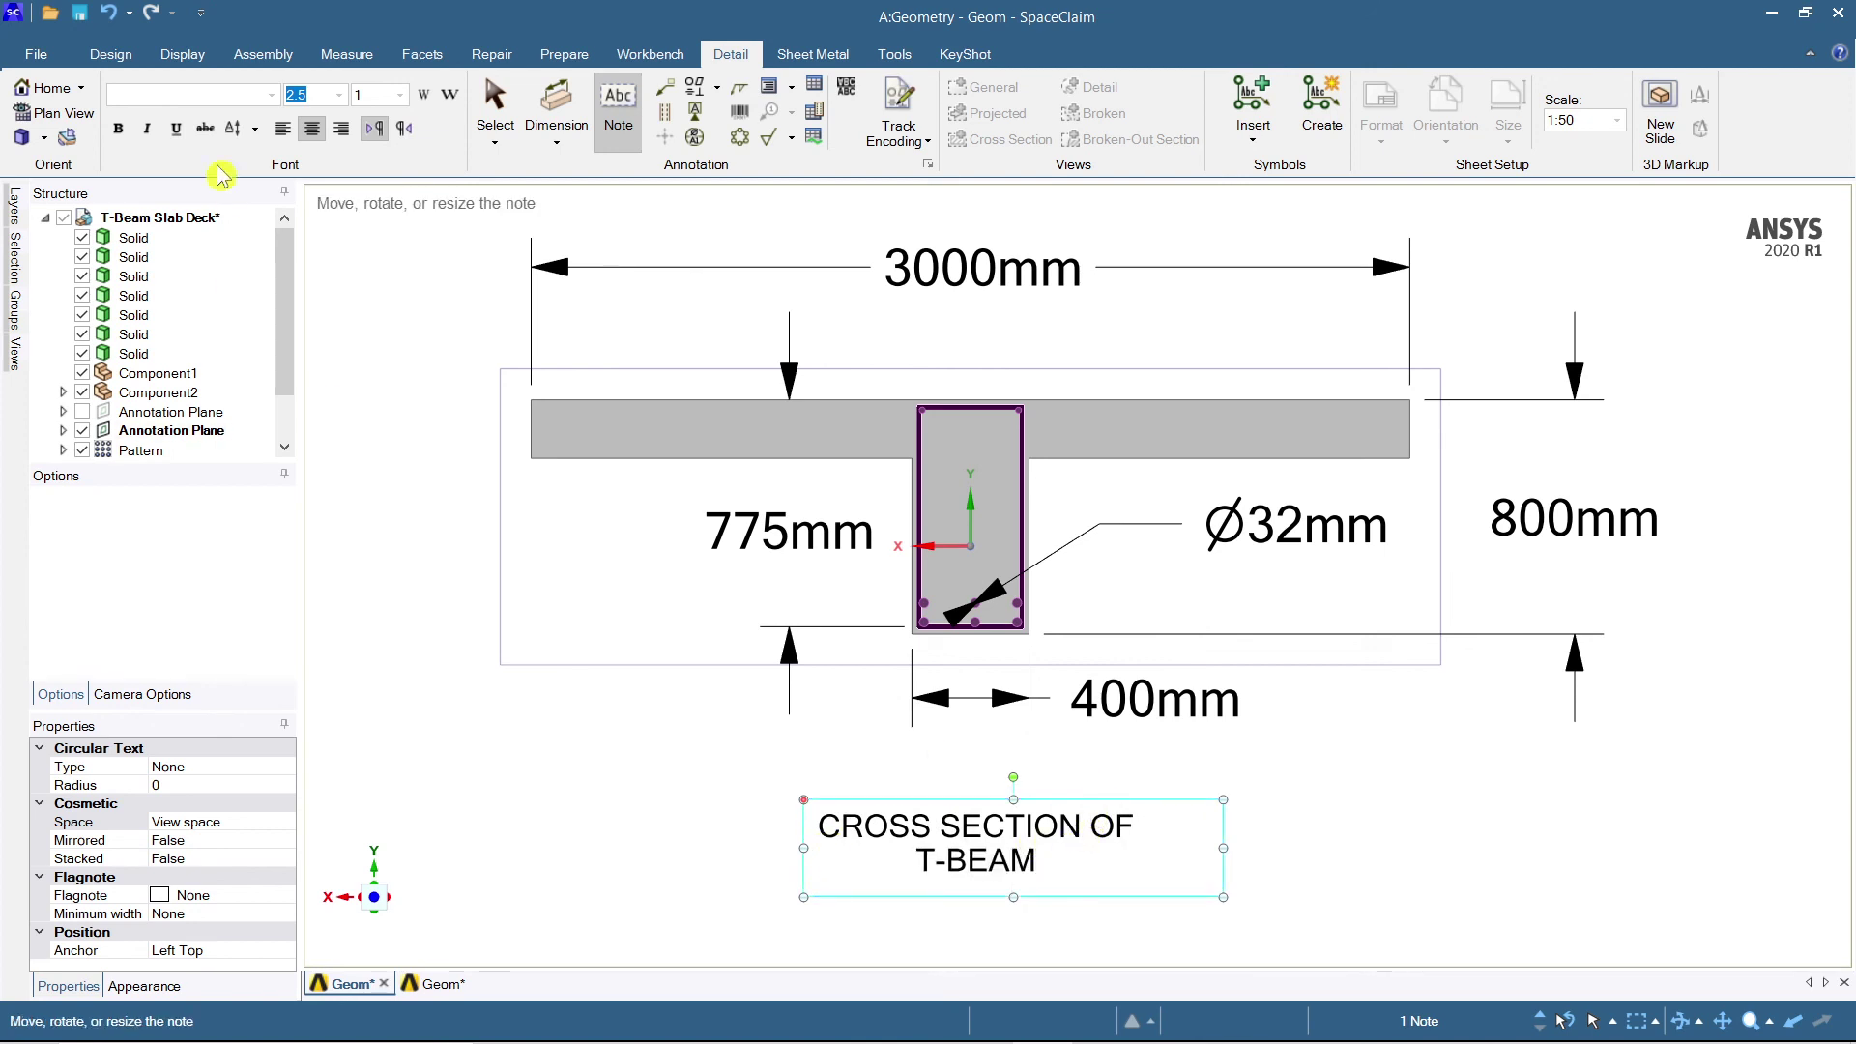
# Bold the title note and narrow it to wrap as 'CROSS SECTION / OF T-BEAM'.
pyautogui.click(113, 133)
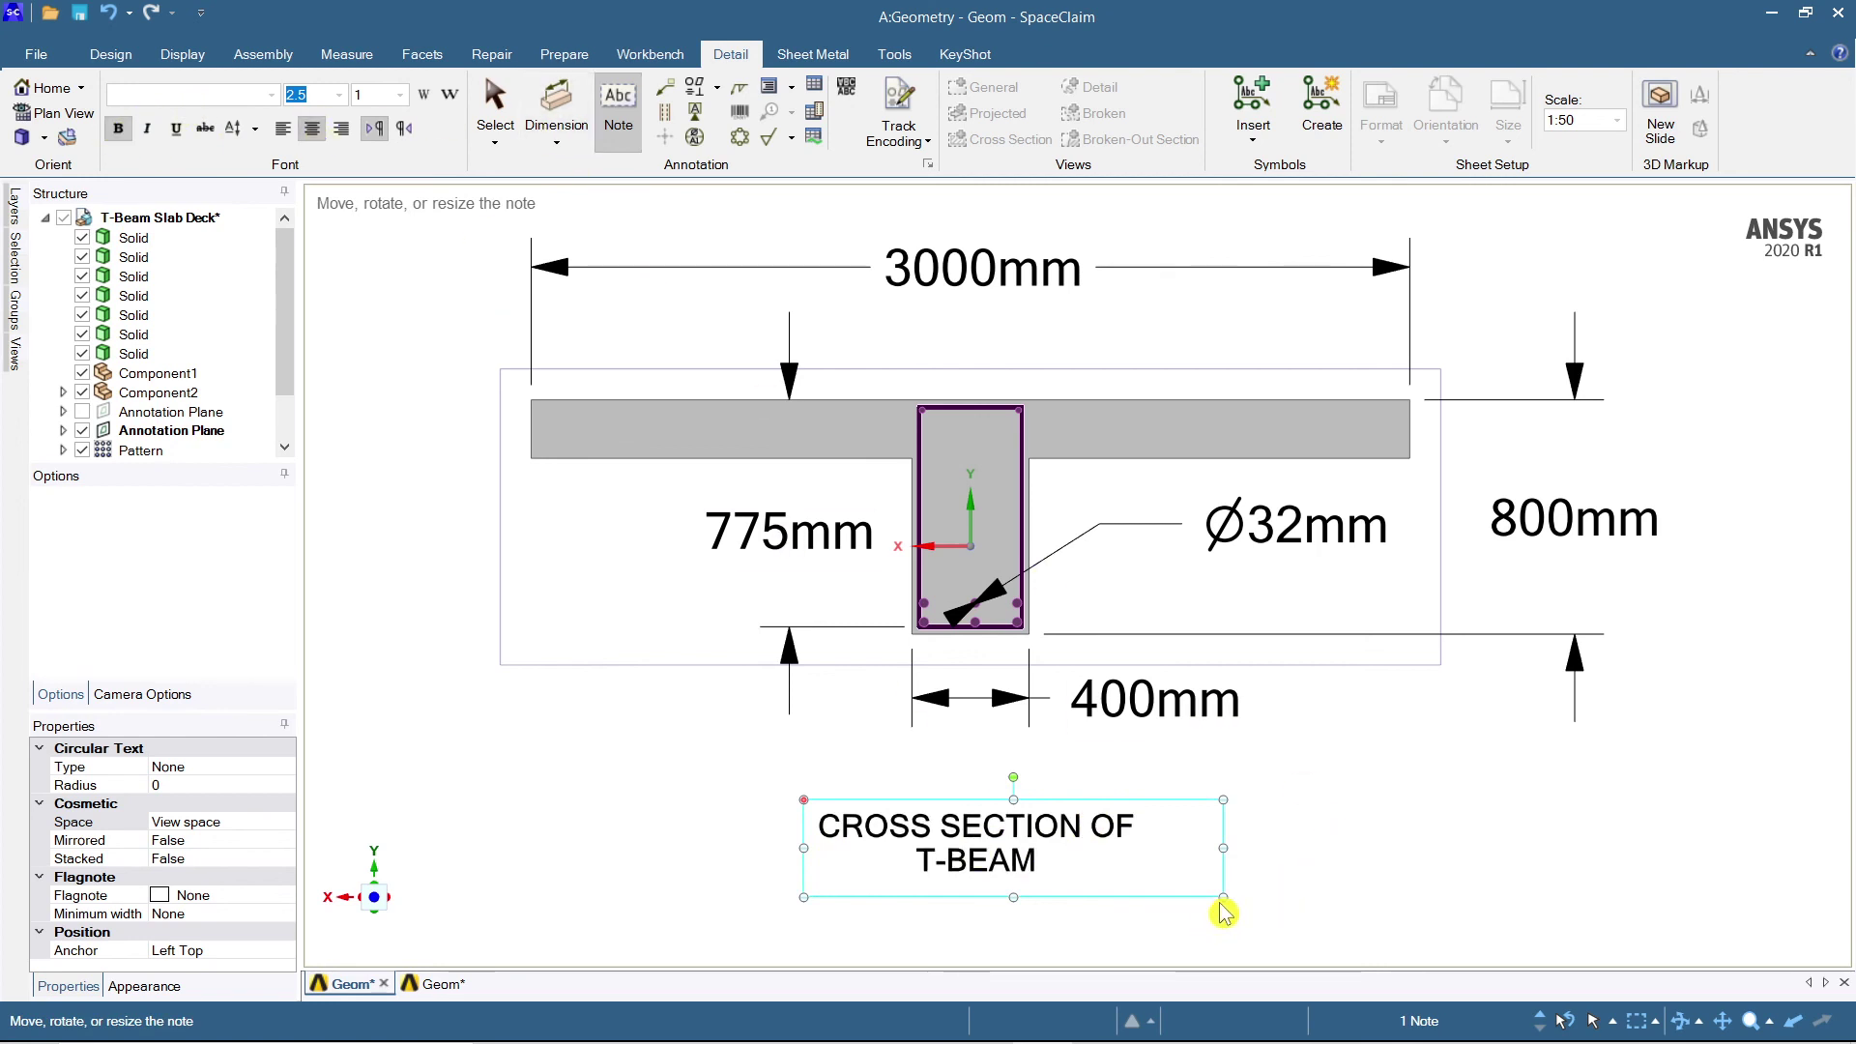
pyautogui.moveTo(1226, 859); pyautogui.dragTo(1148, 858)
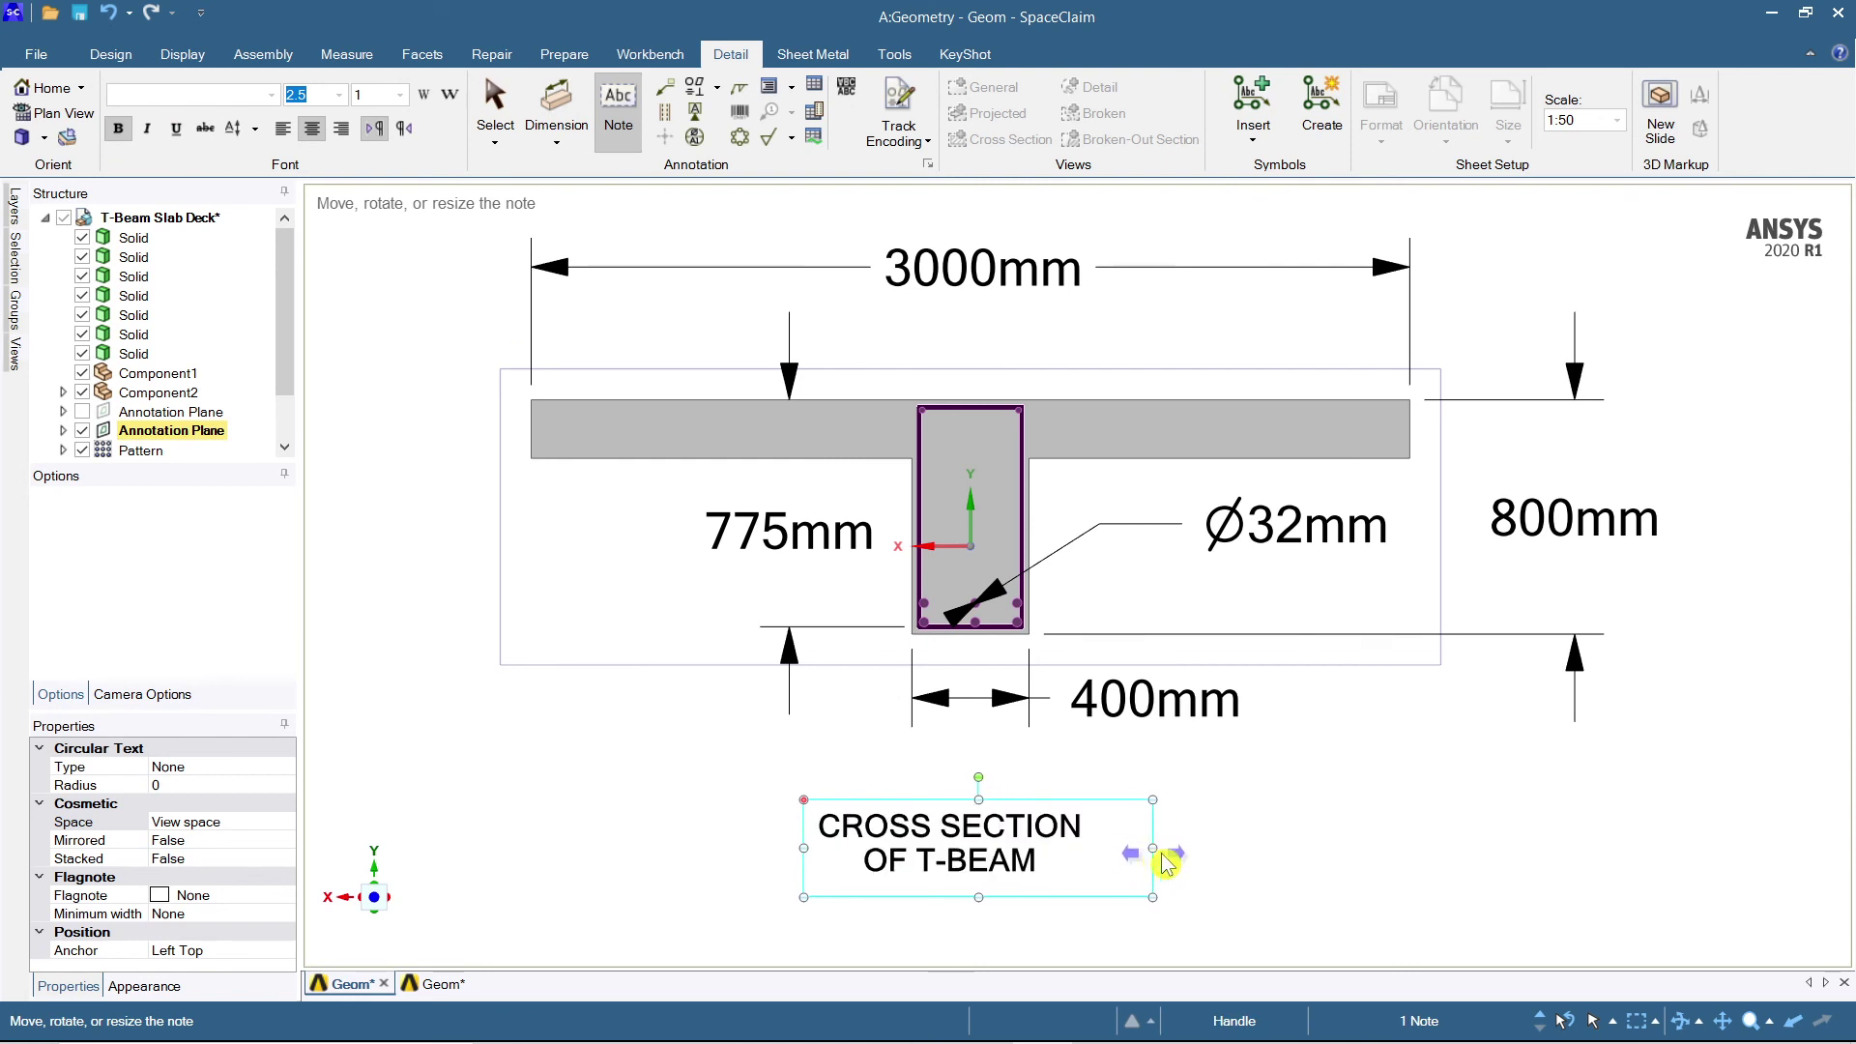
pyautogui.press('Escape')
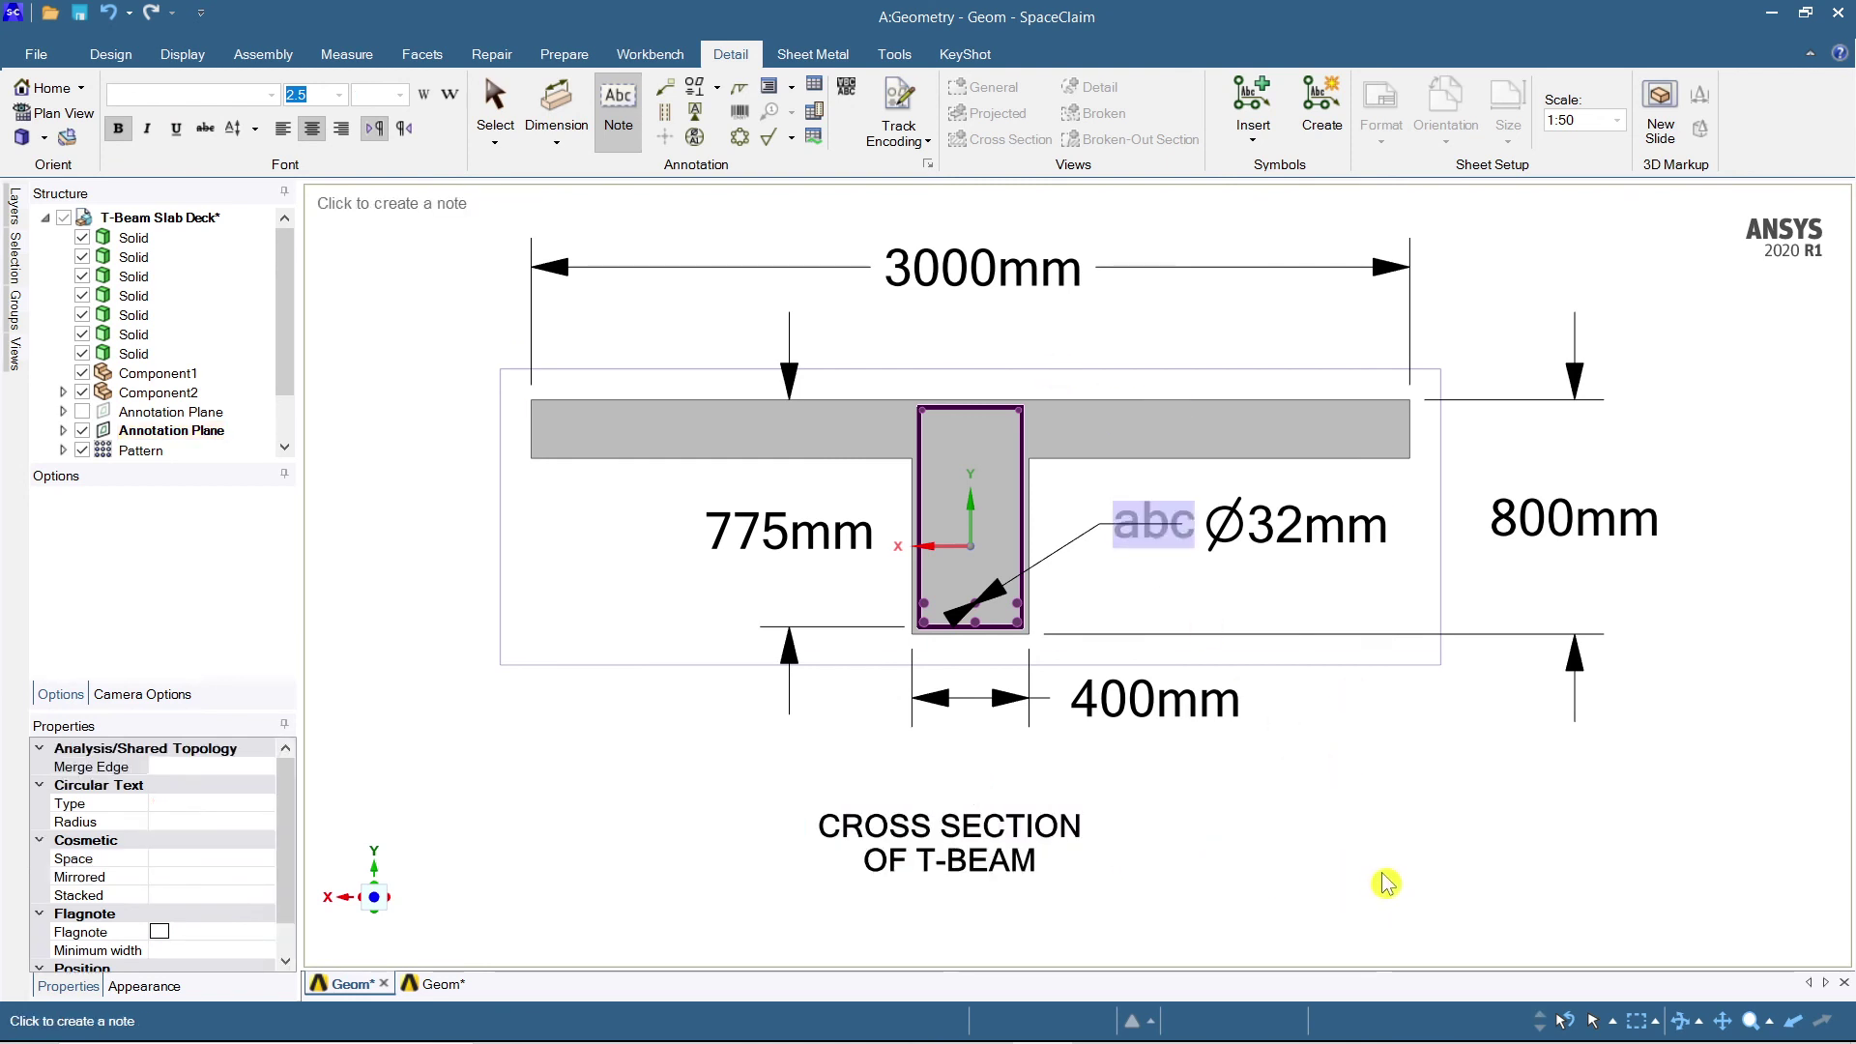
pyautogui.press('Escape')
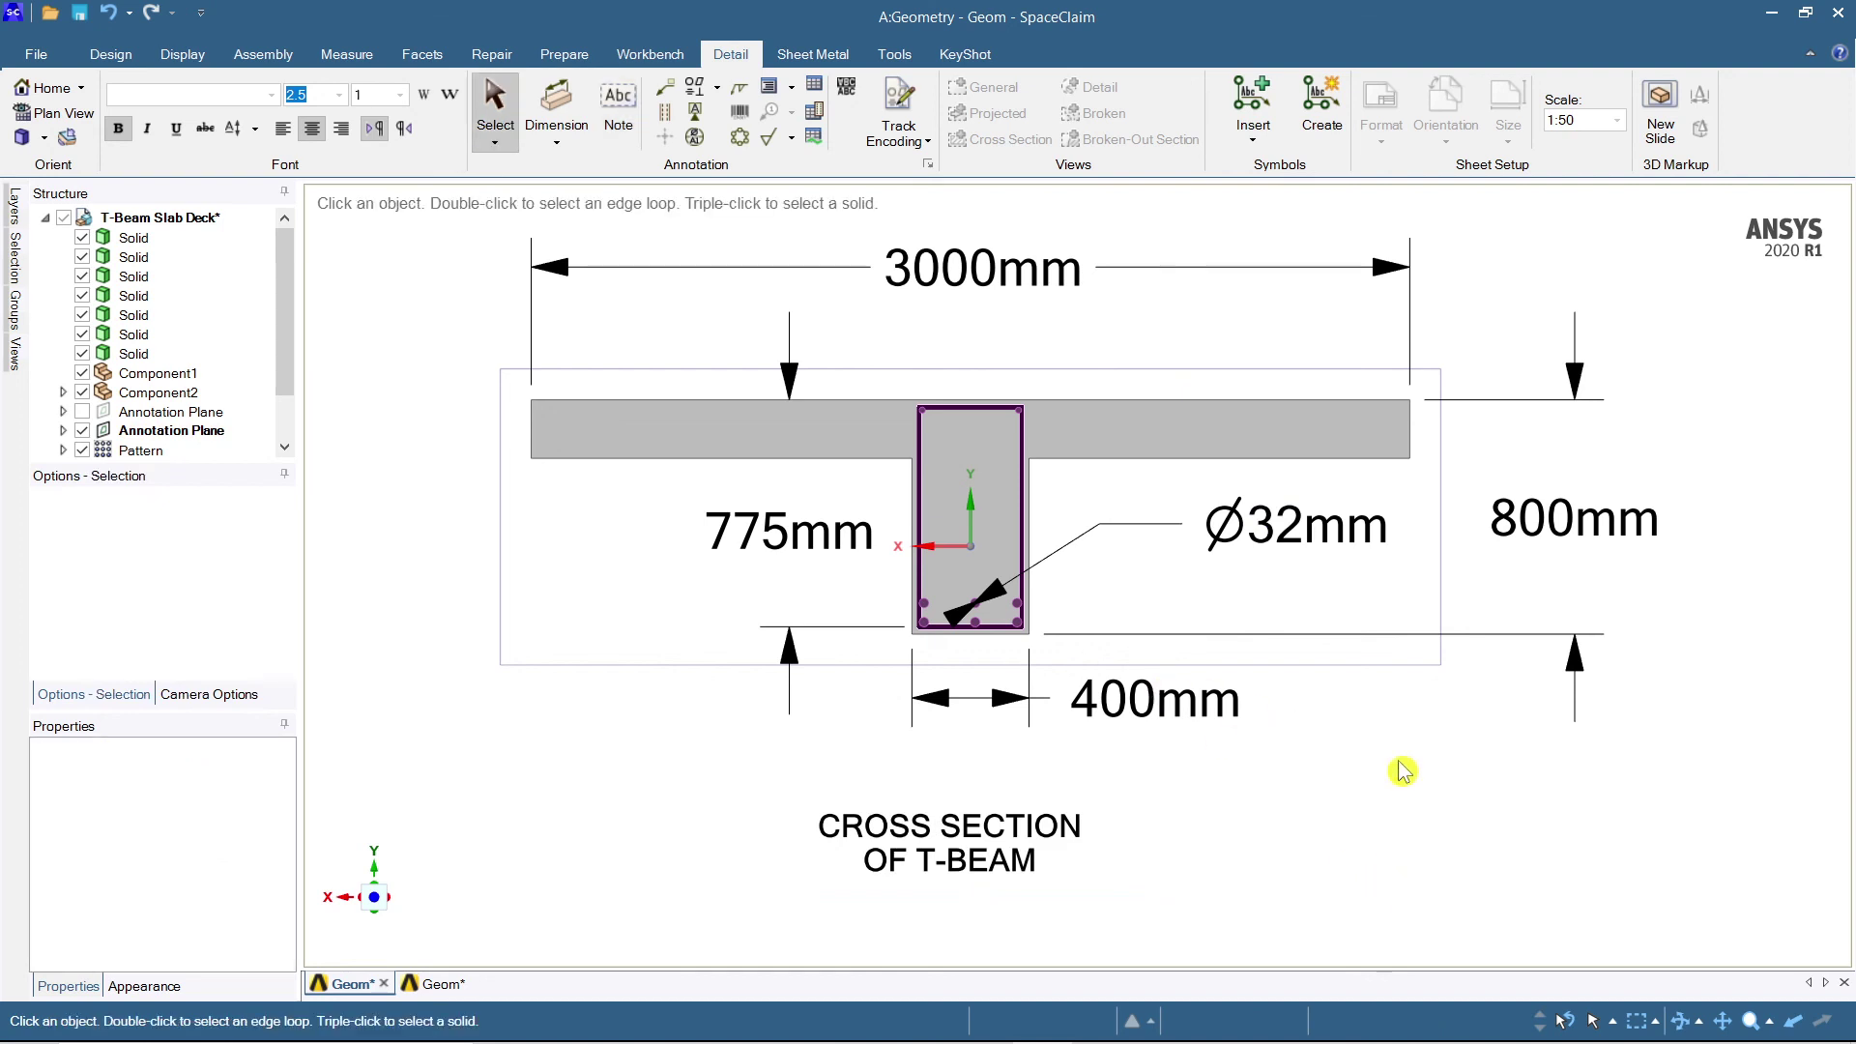
pyautogui.scroll(-2, 1404, 770)
pyautogui.scroll(2, 1404, 771)
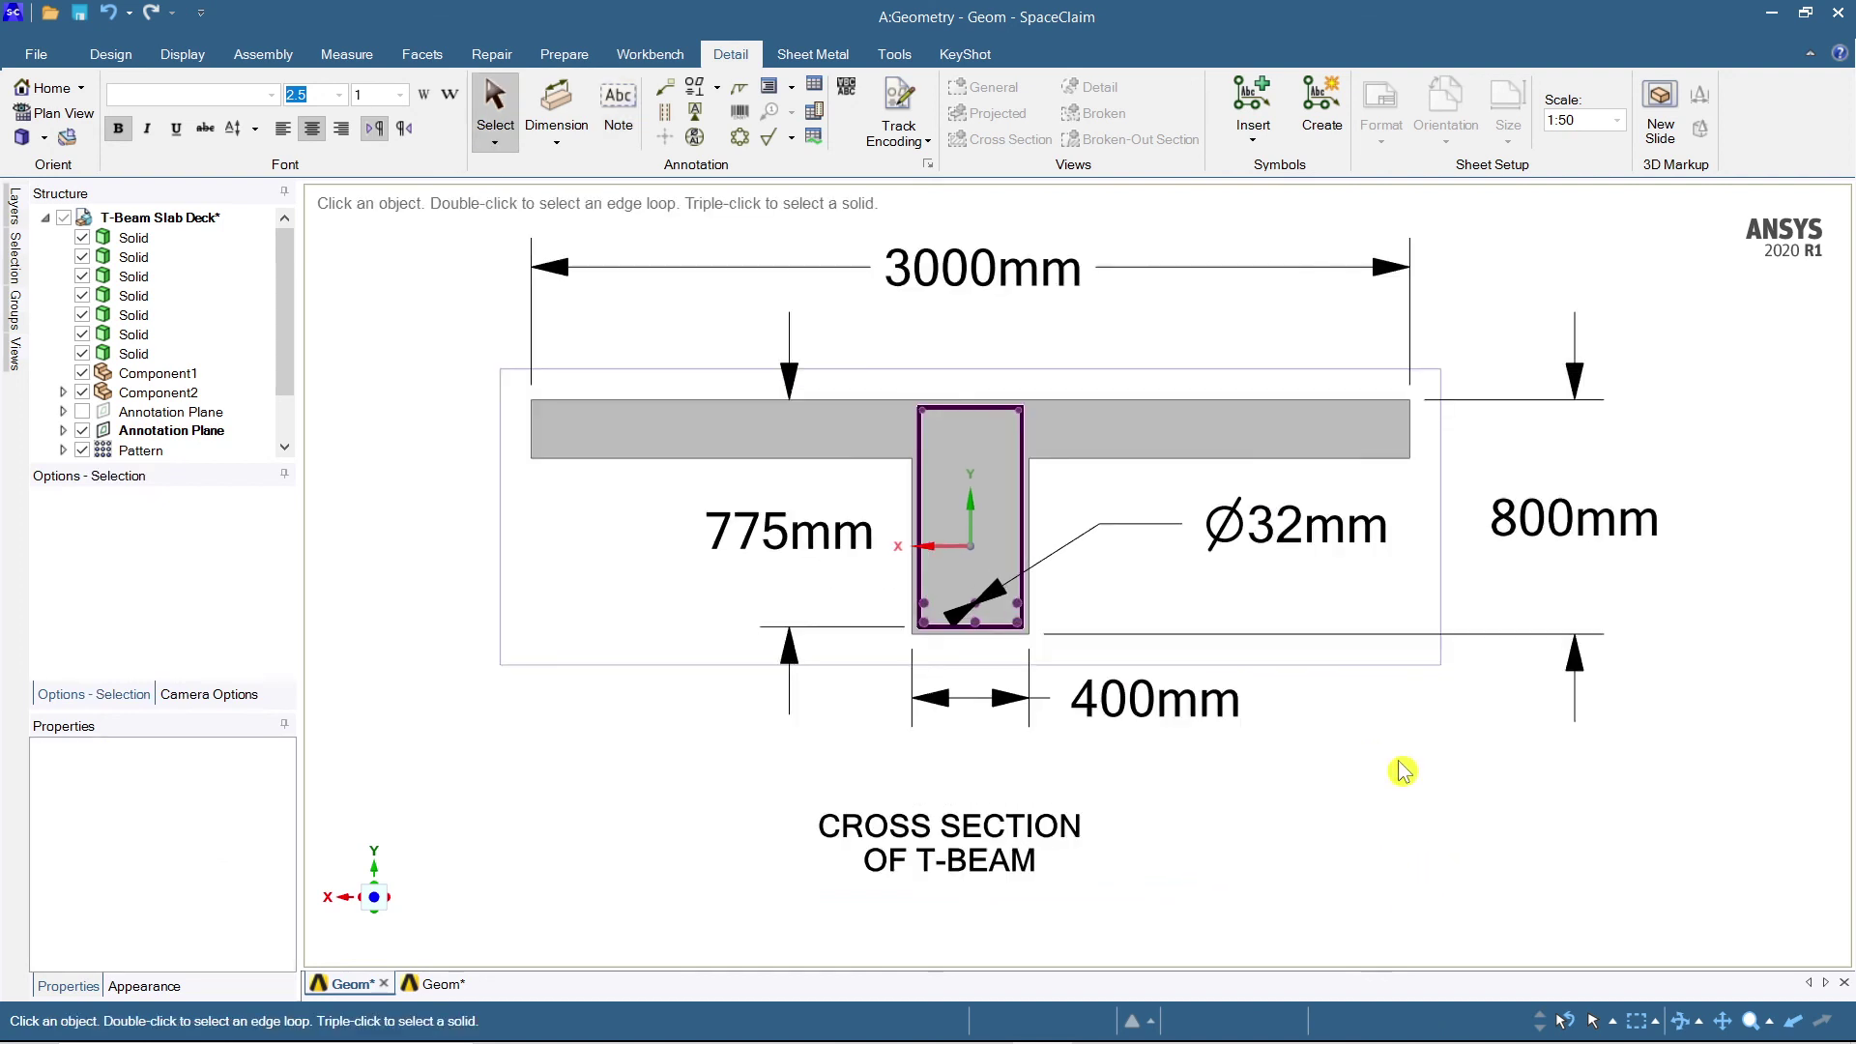